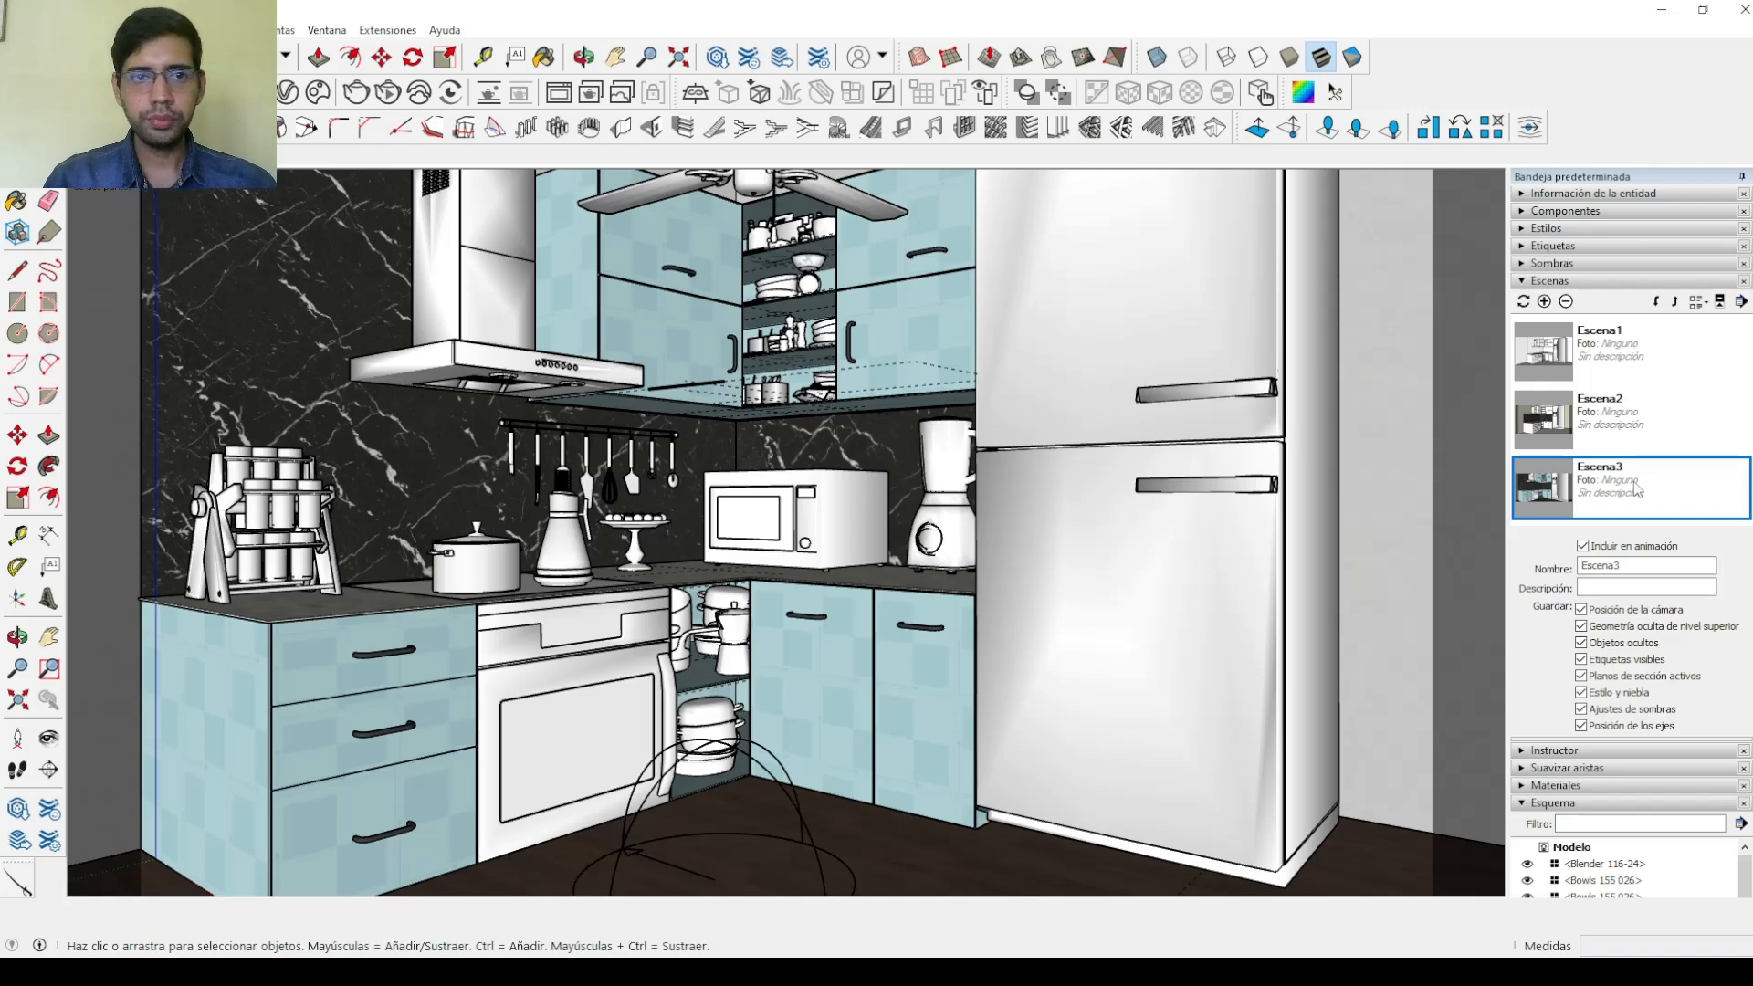
Review the finished kitchen render, the scene's V-Ray render elements and the element types available to add
click(563, 100)
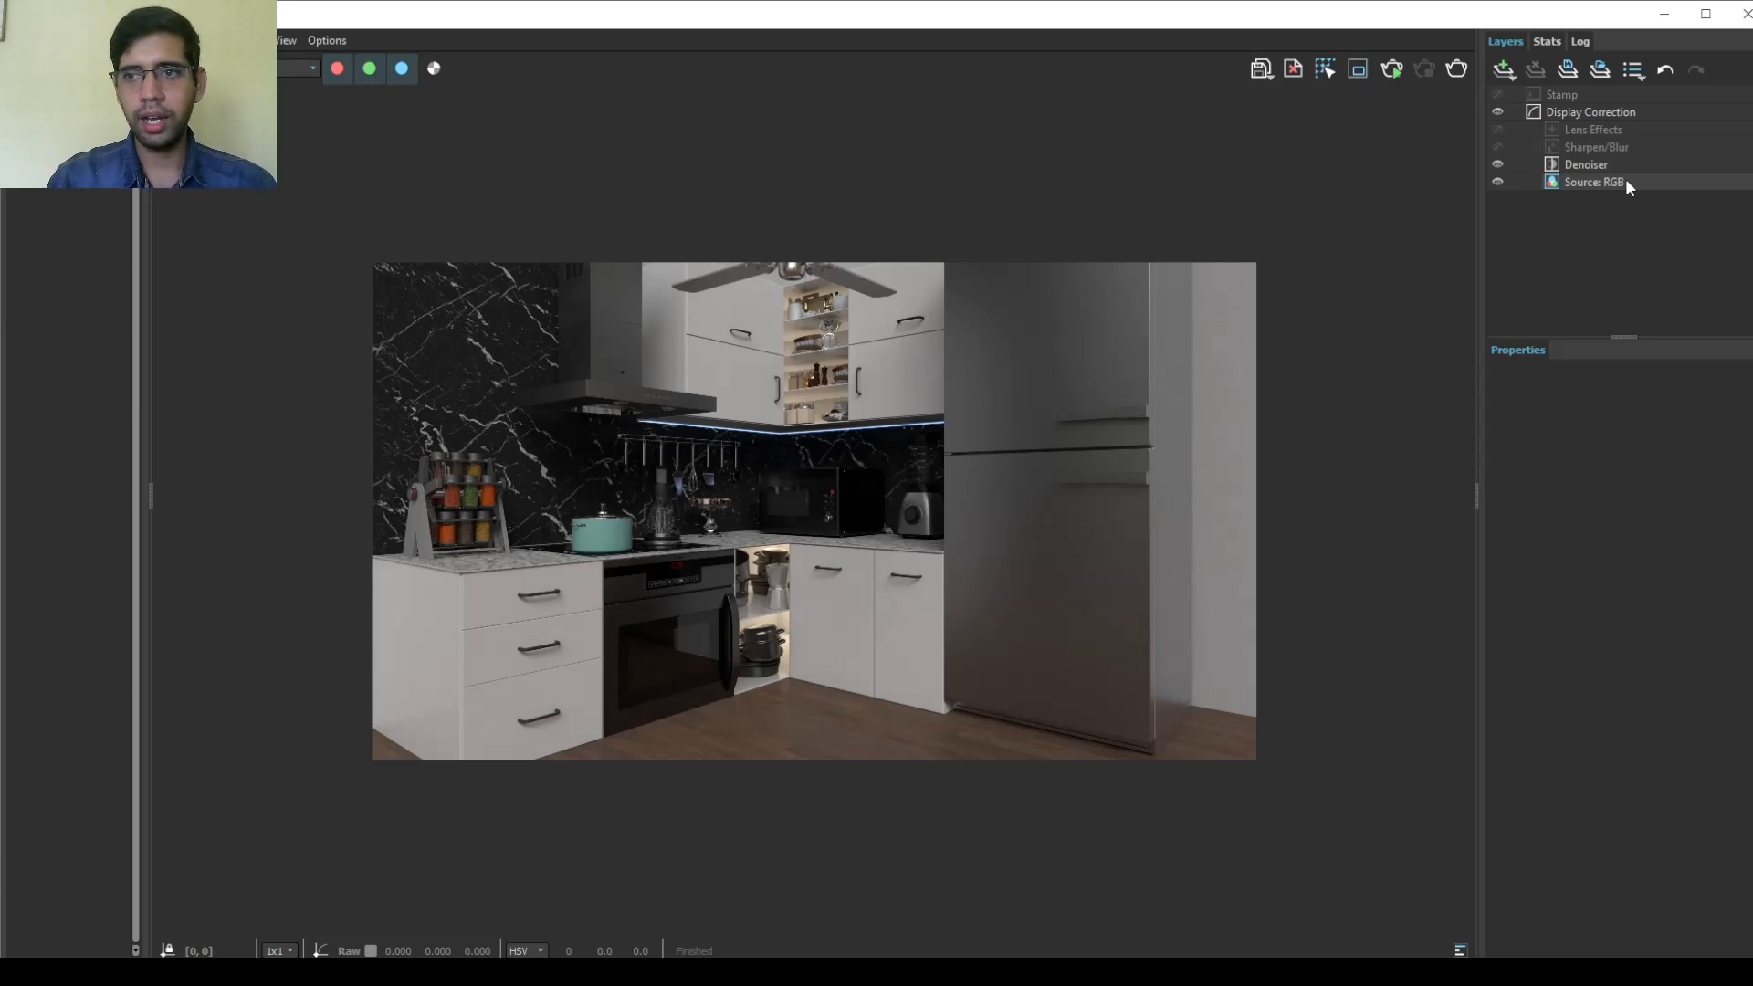
click(1663, 14)
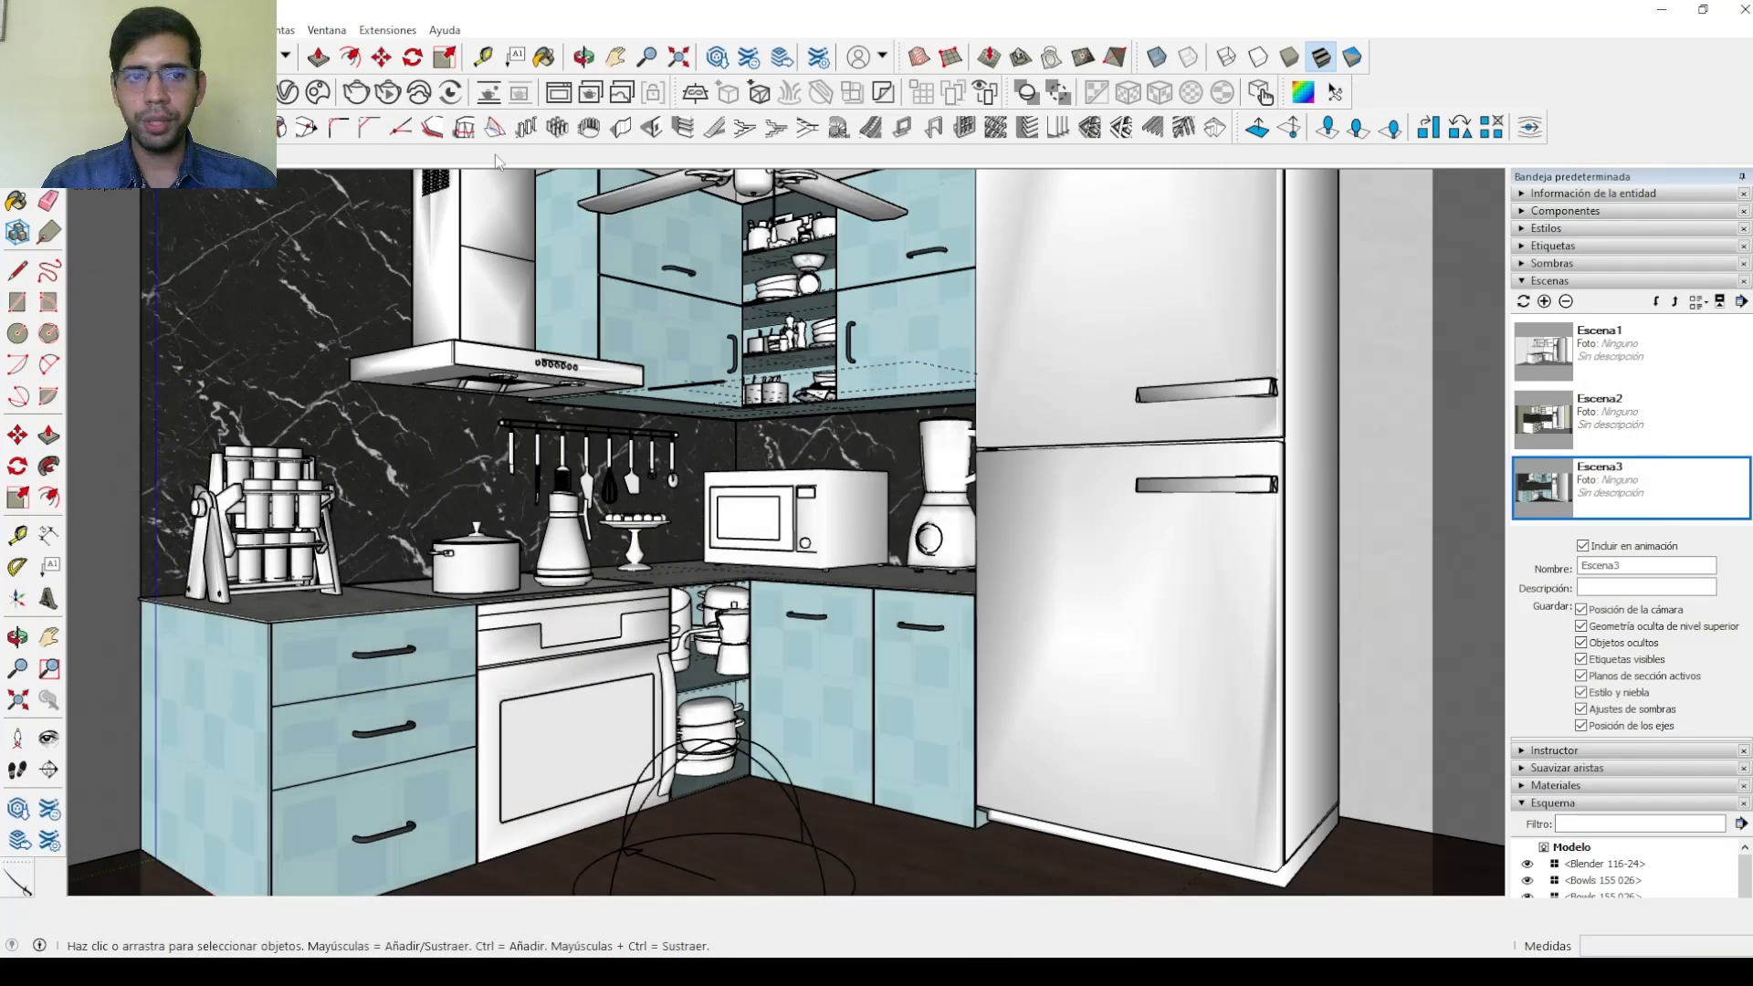
click(318, 92)
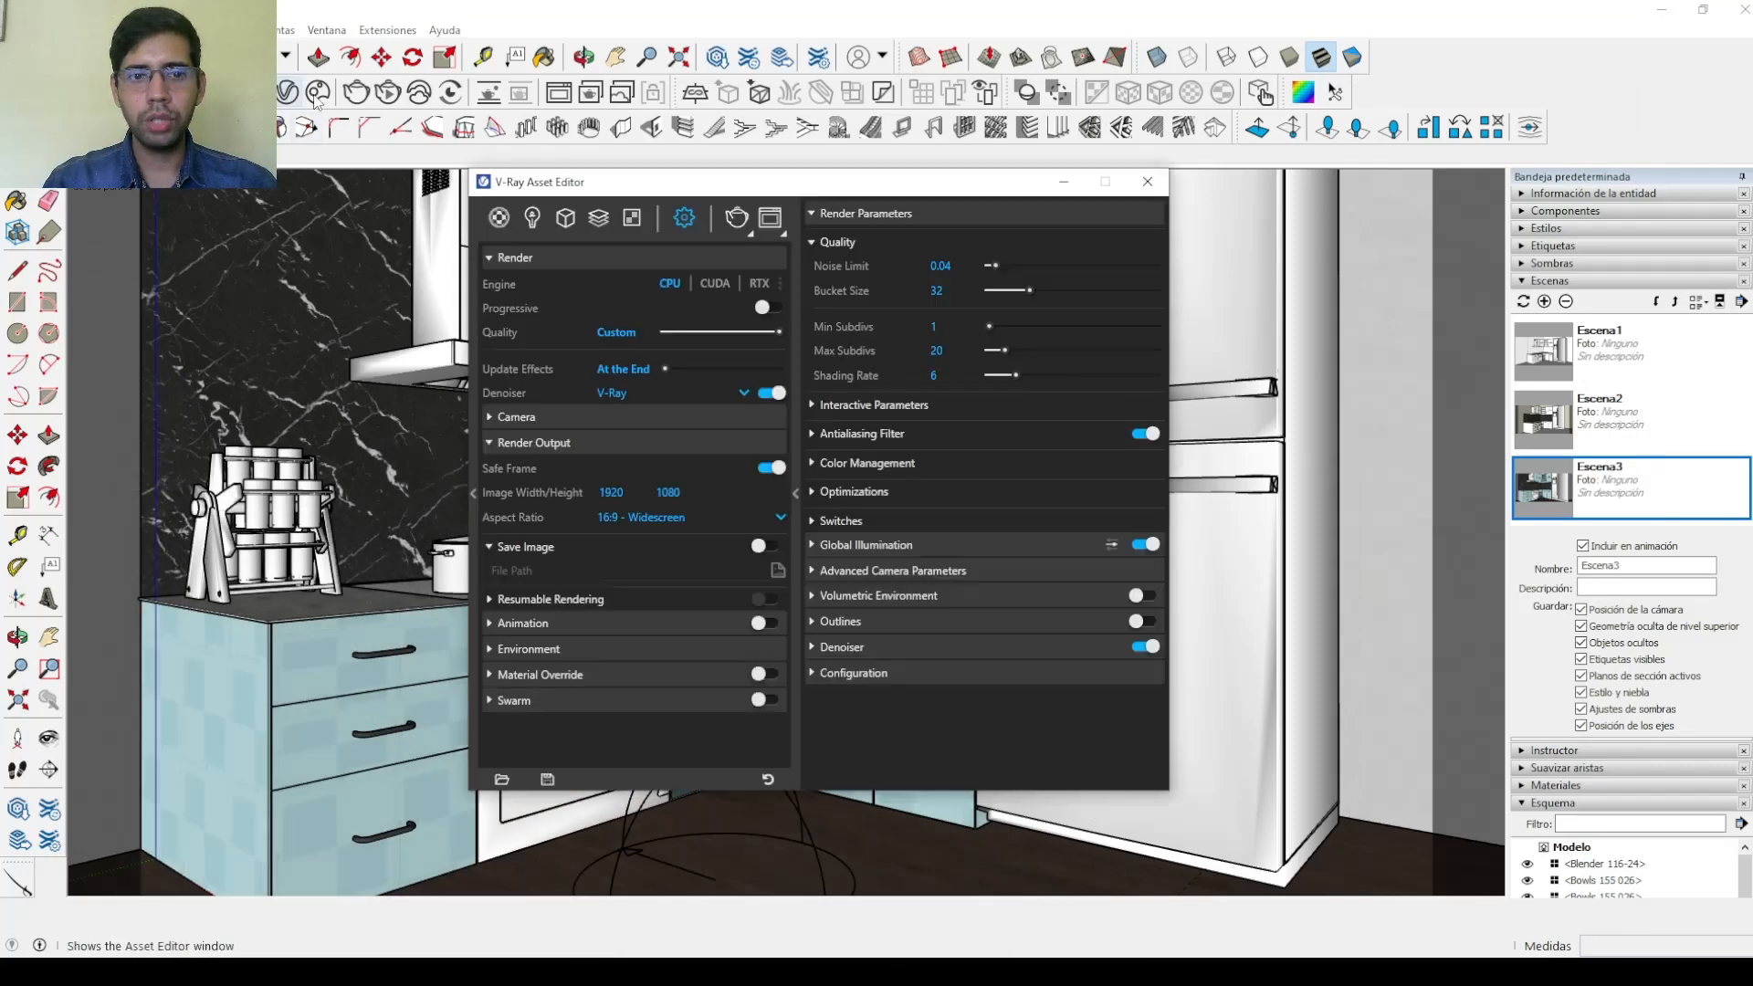
click(598, 219)
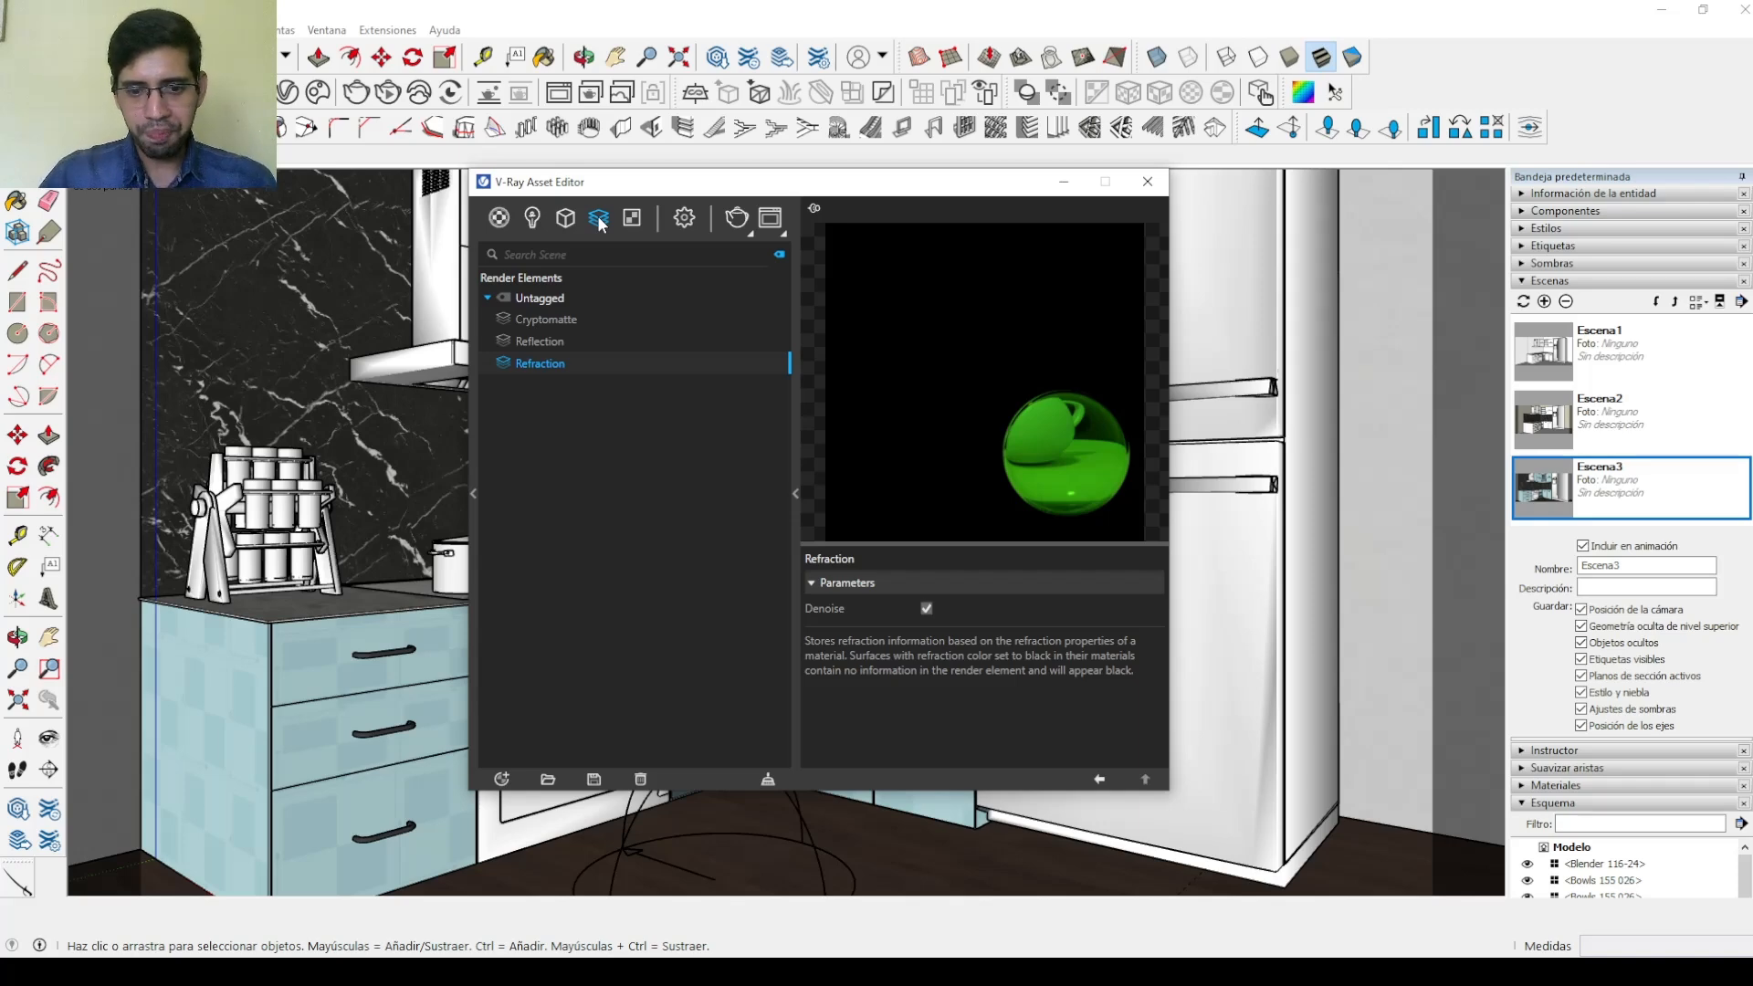
click(599, 221)
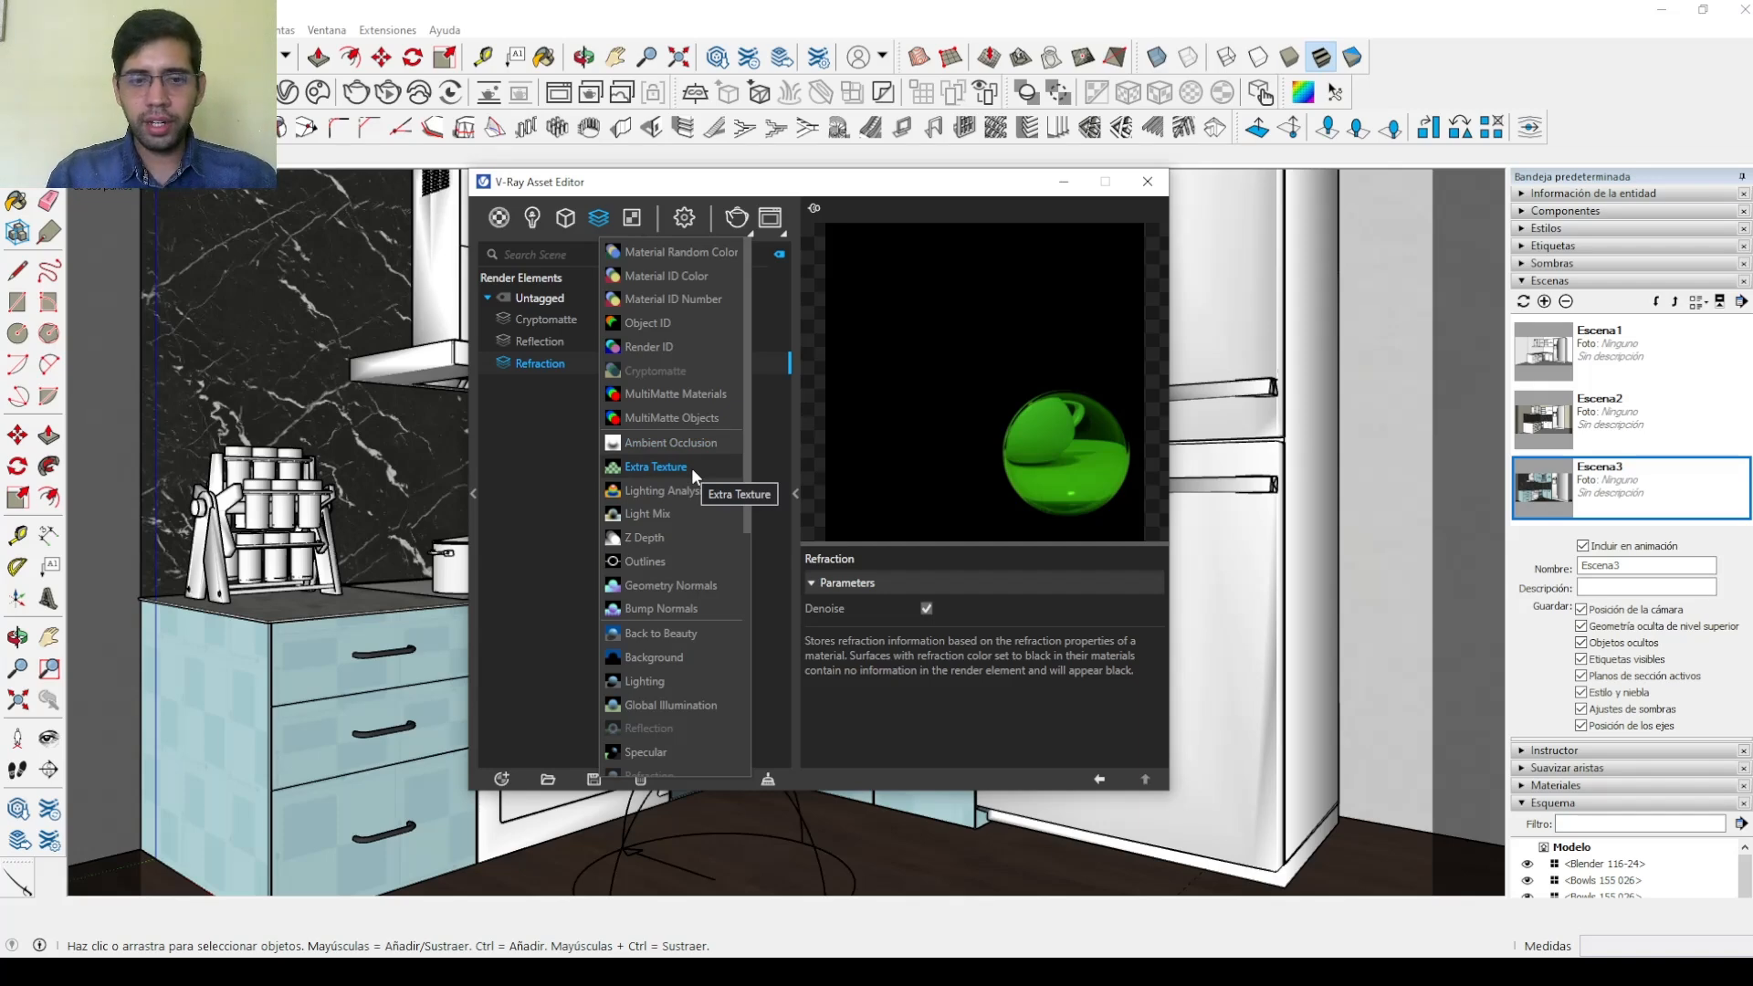
click(557, 500)
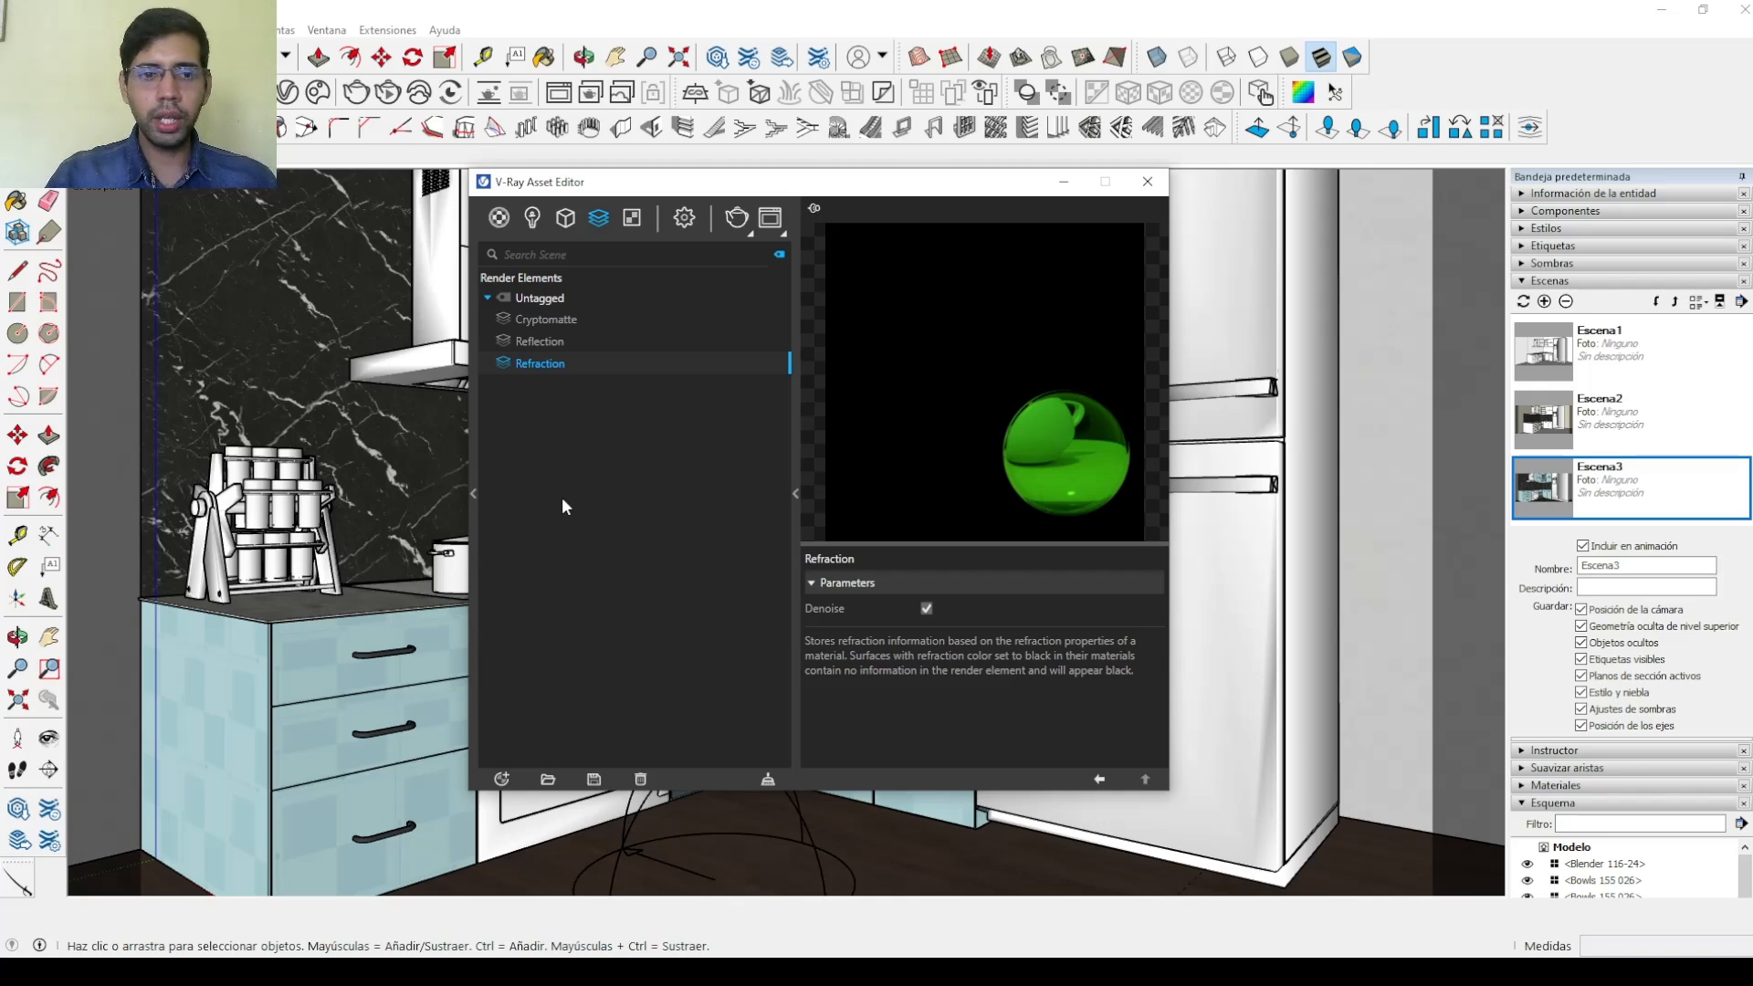
Inspect the parameters of the Cryptomatte, Reflection and Refraction render elements, and close the Asset Editor
click(582, 318)
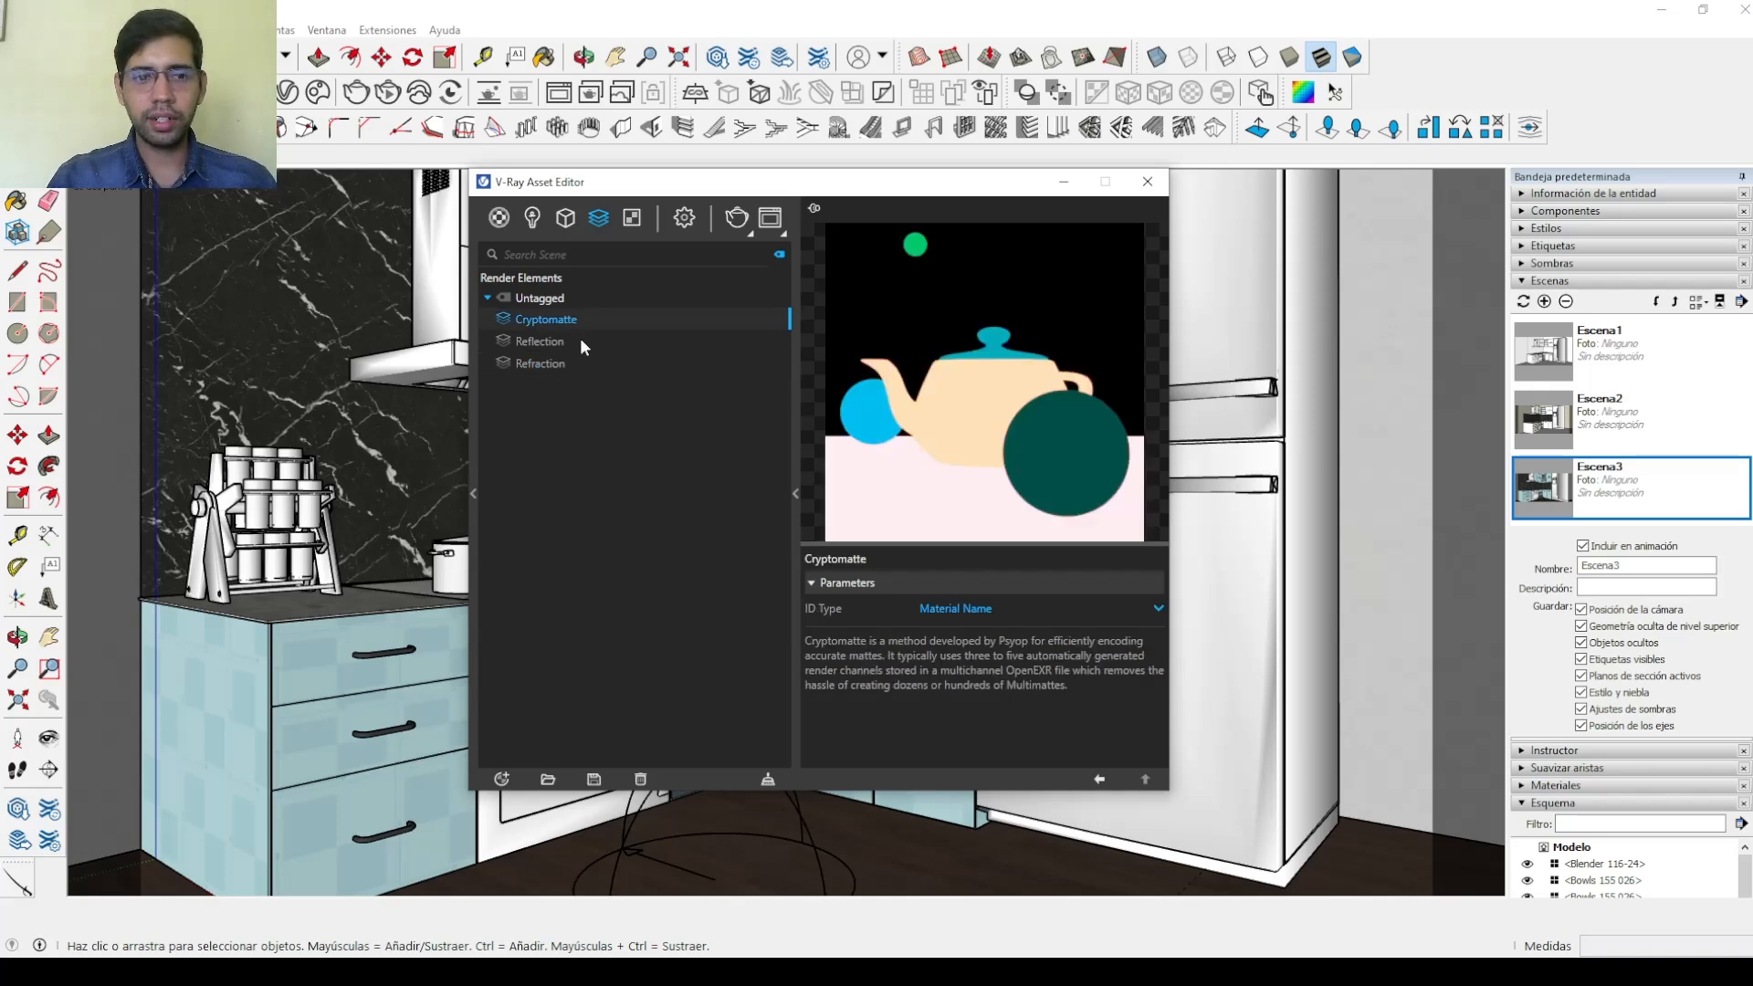
click(579, 339)
click(578, 363)
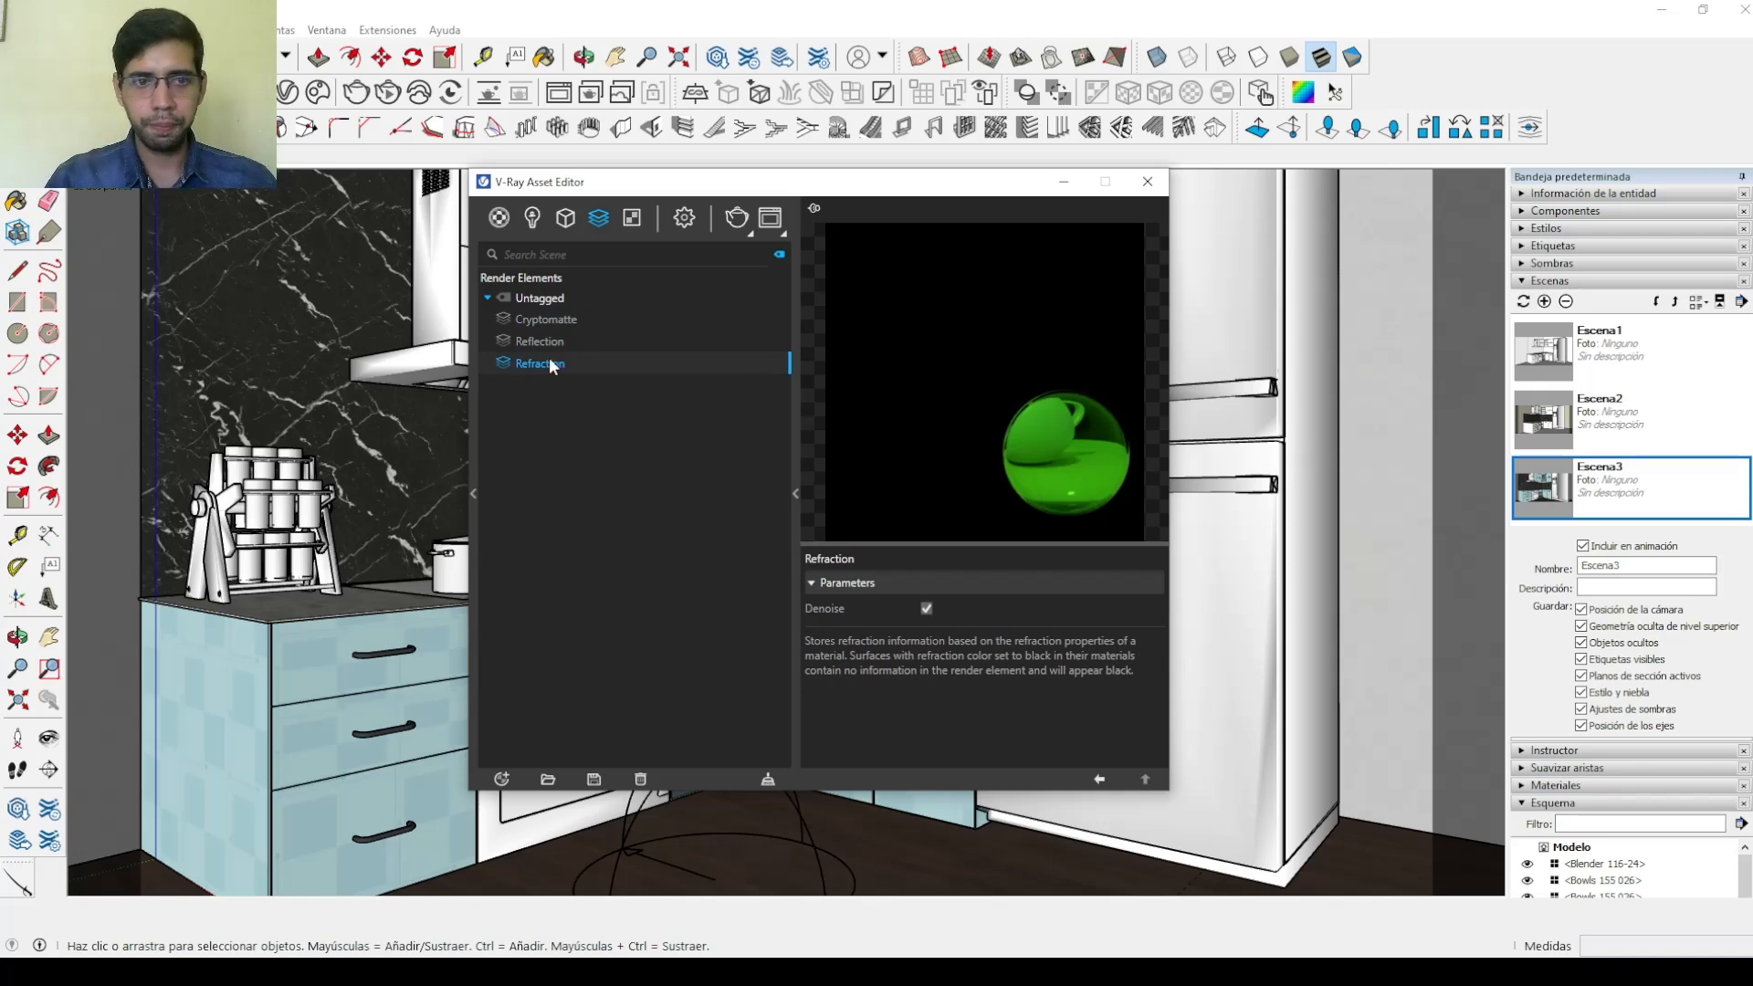
click(546, 321)
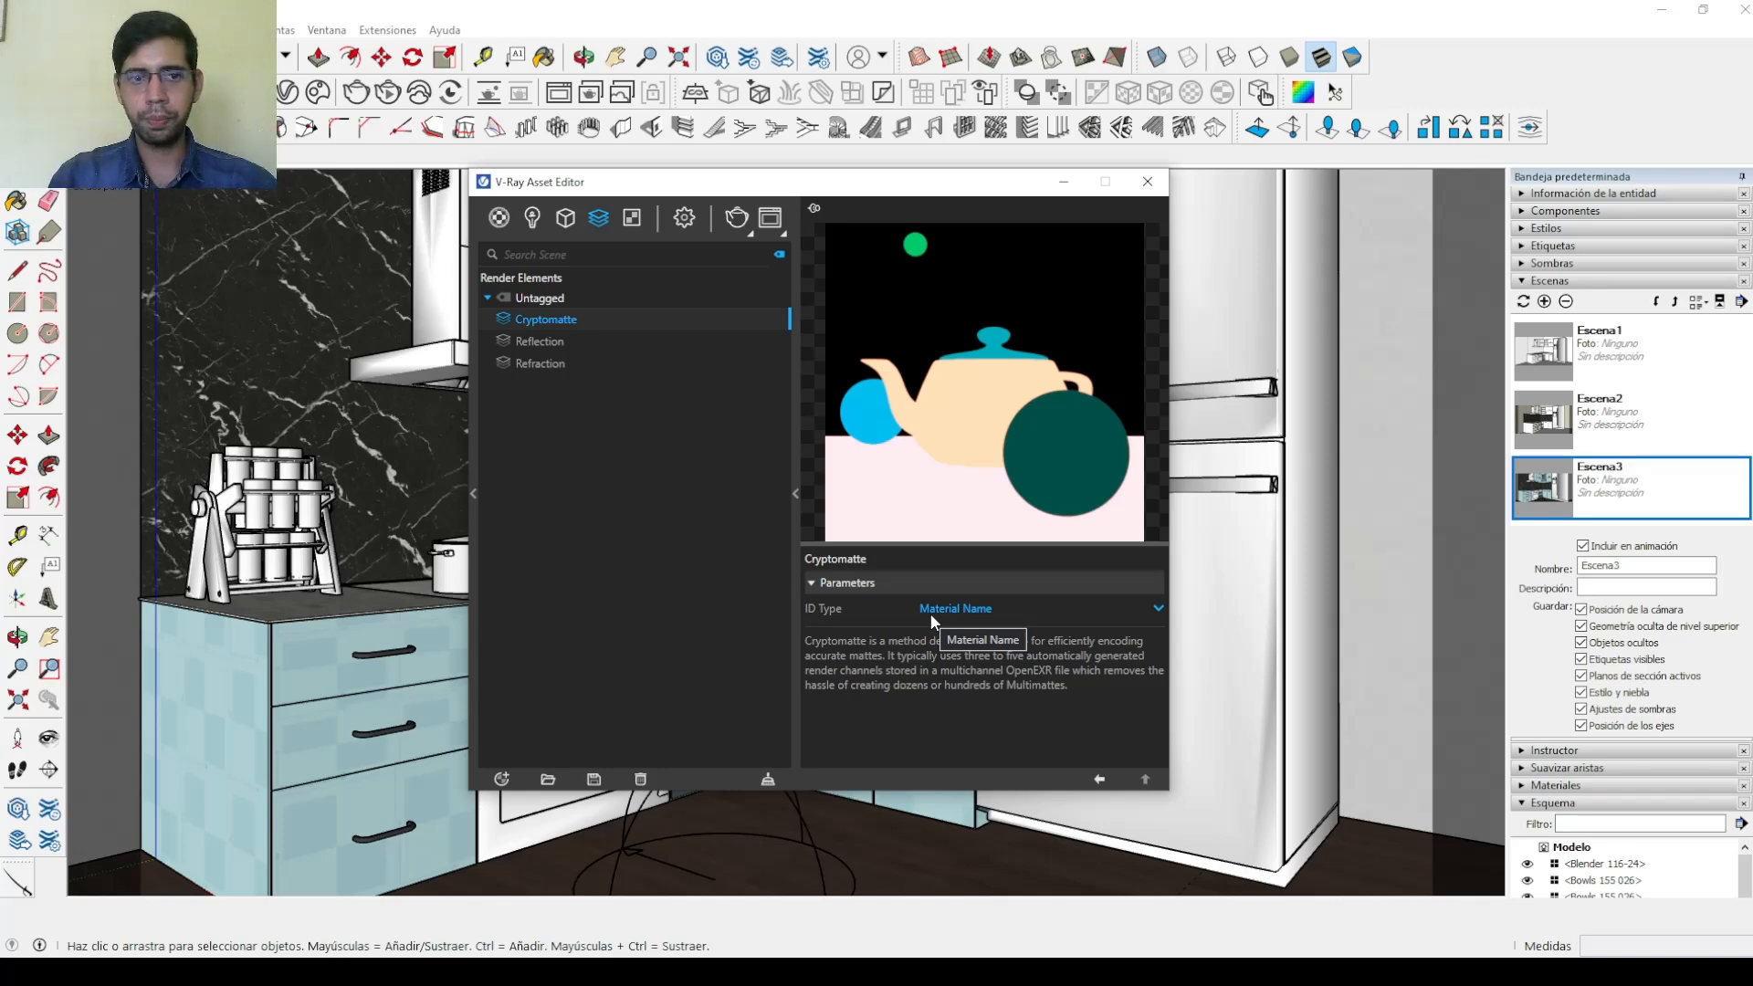
click(575, 360)
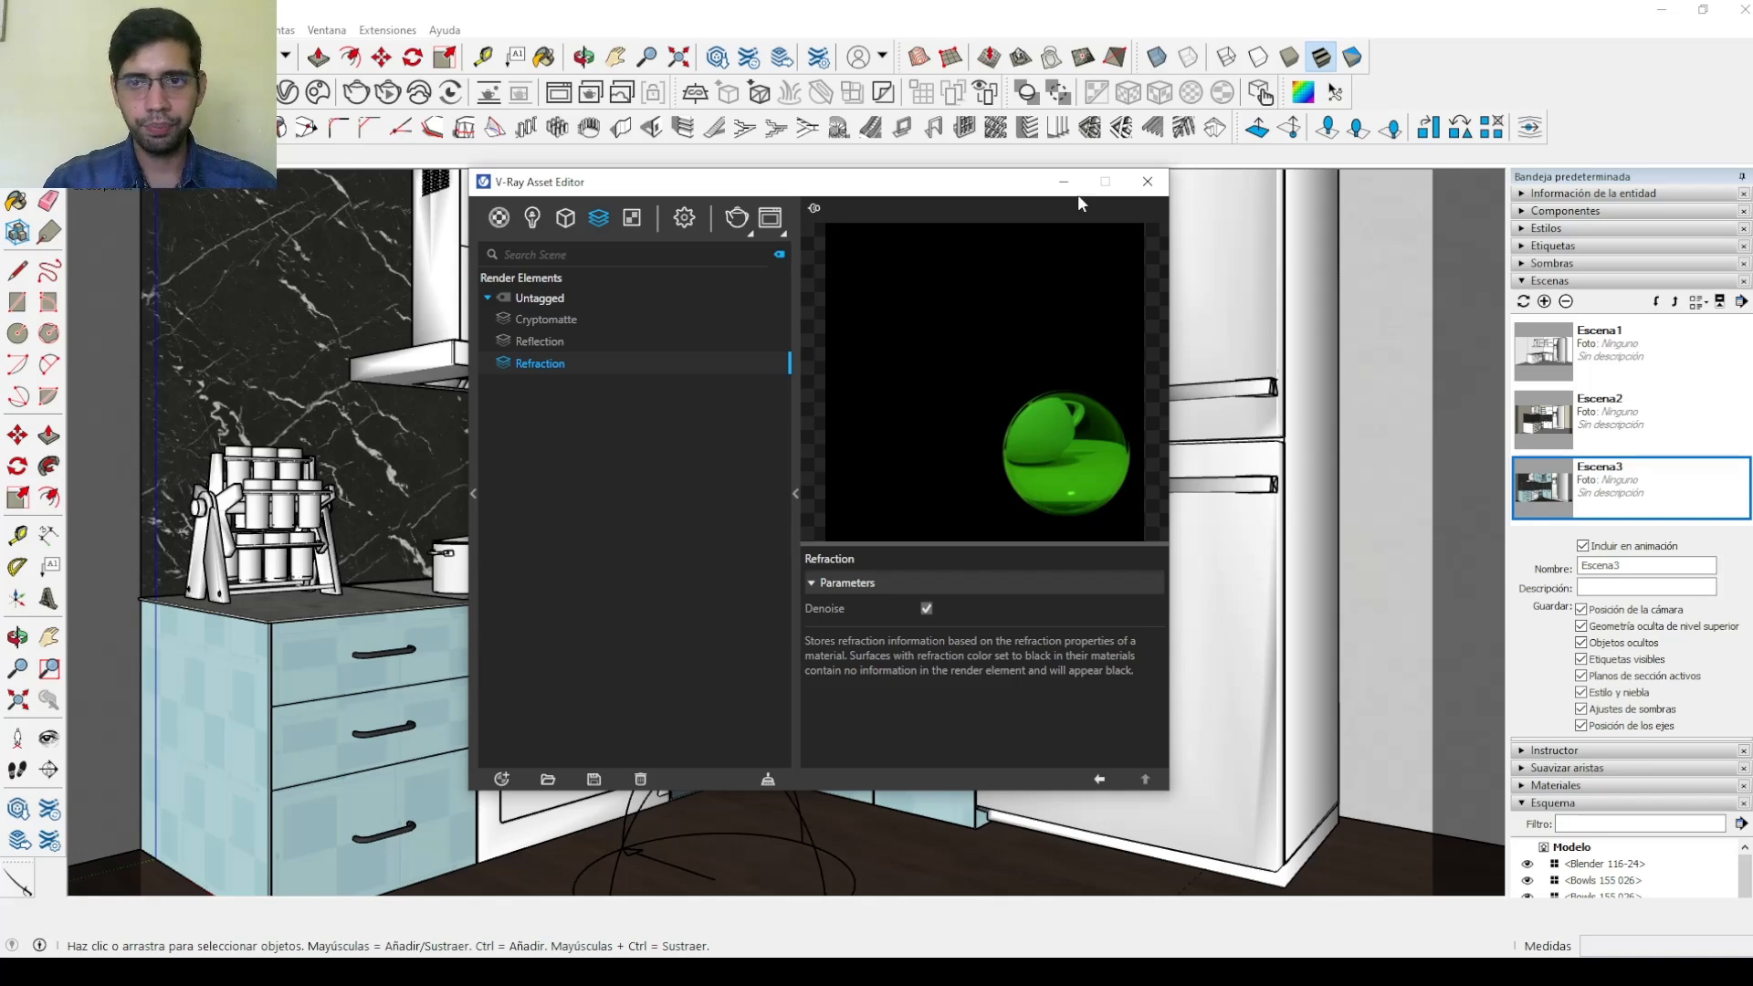
click(1146, 184)
Save all channels of the kitchen render to separate TIFF files named Cocina in the Render folder
click(555, 95)
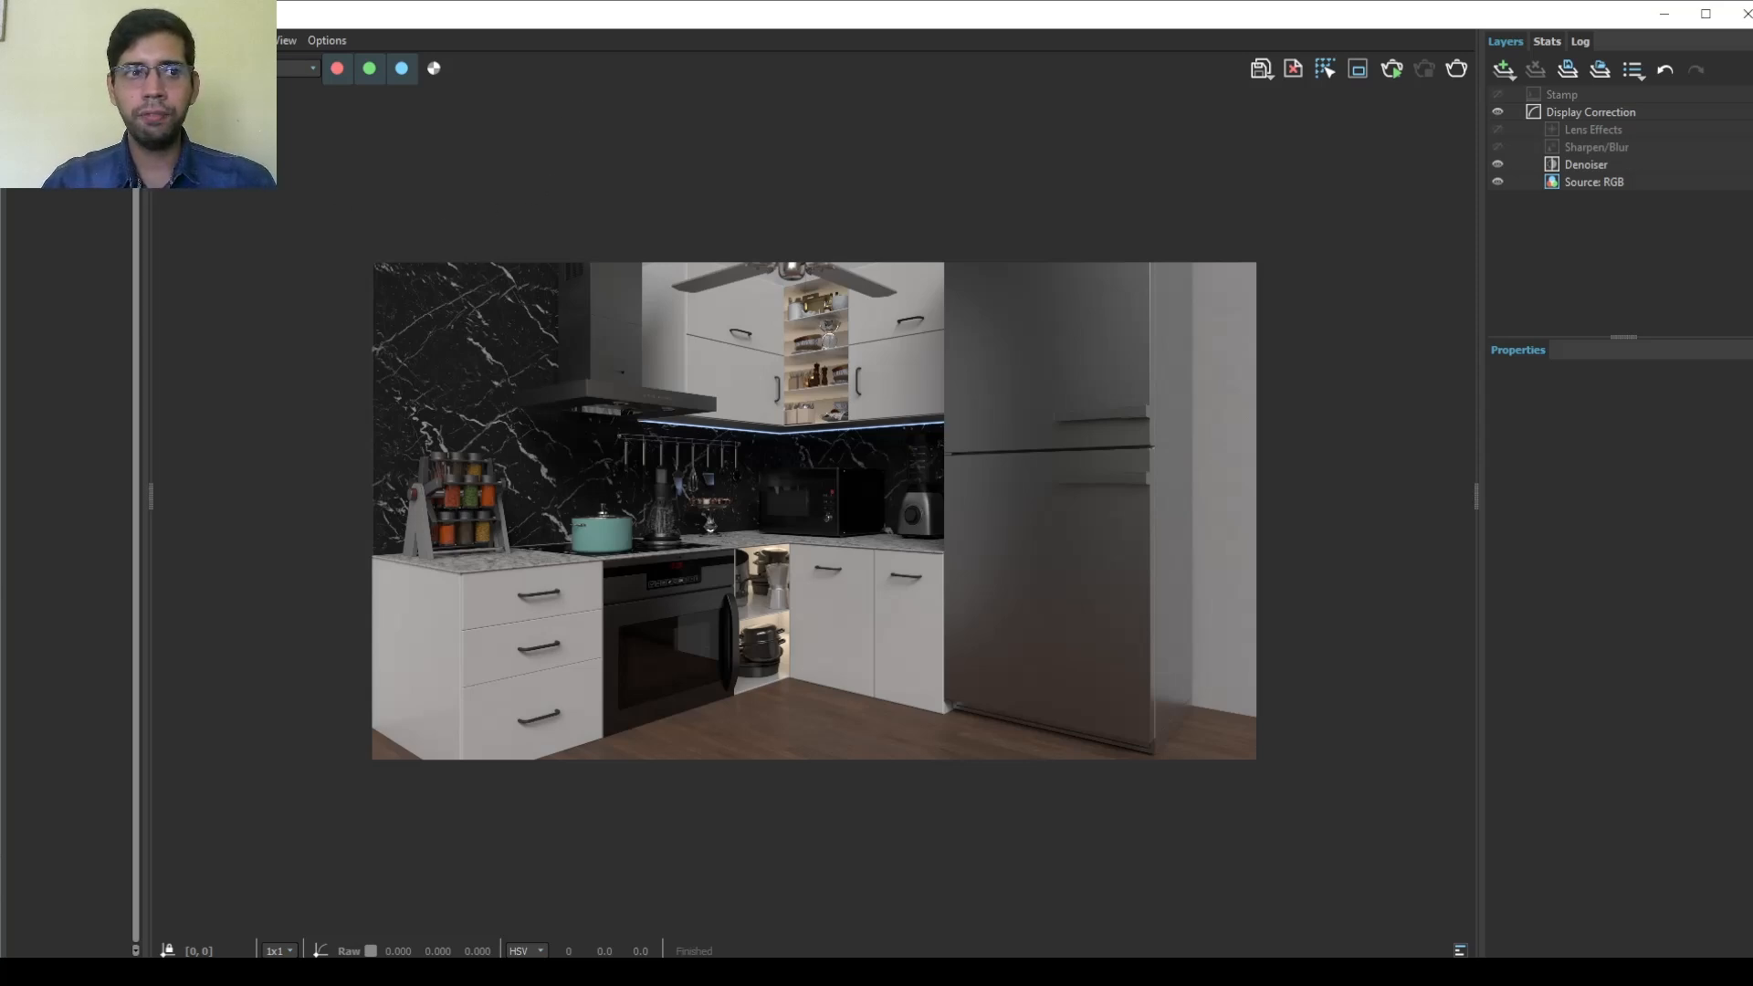
click(165, 40)
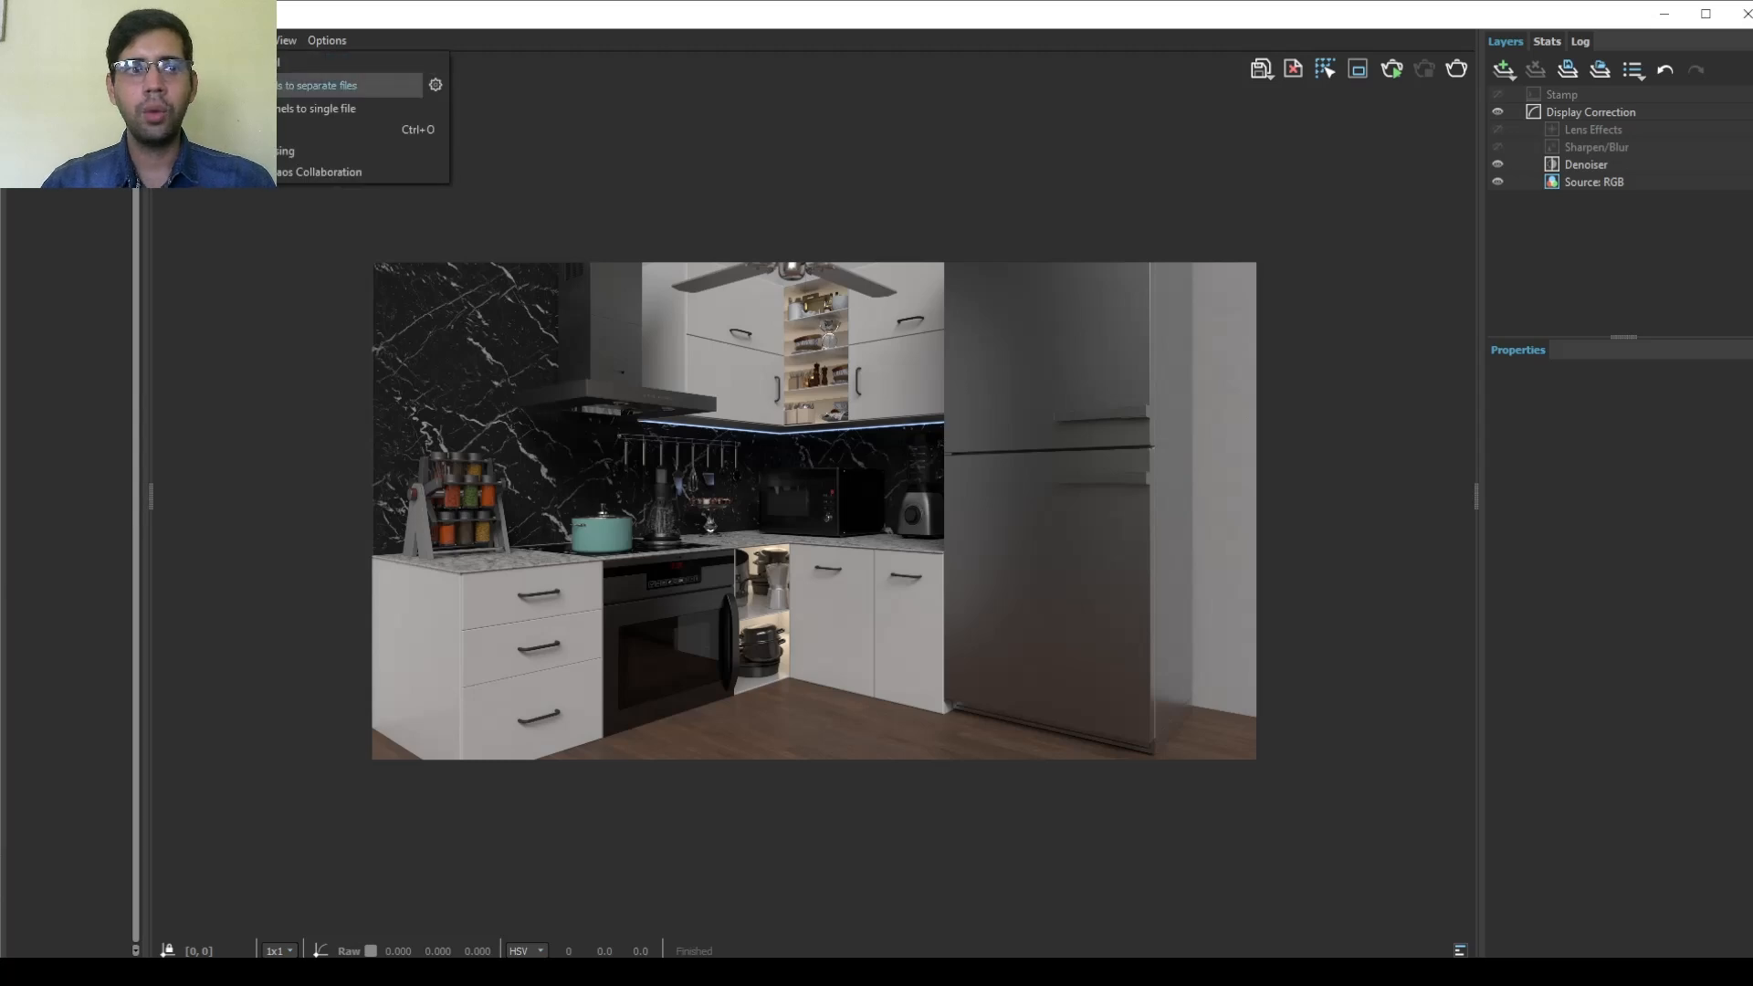
click(329, 85)
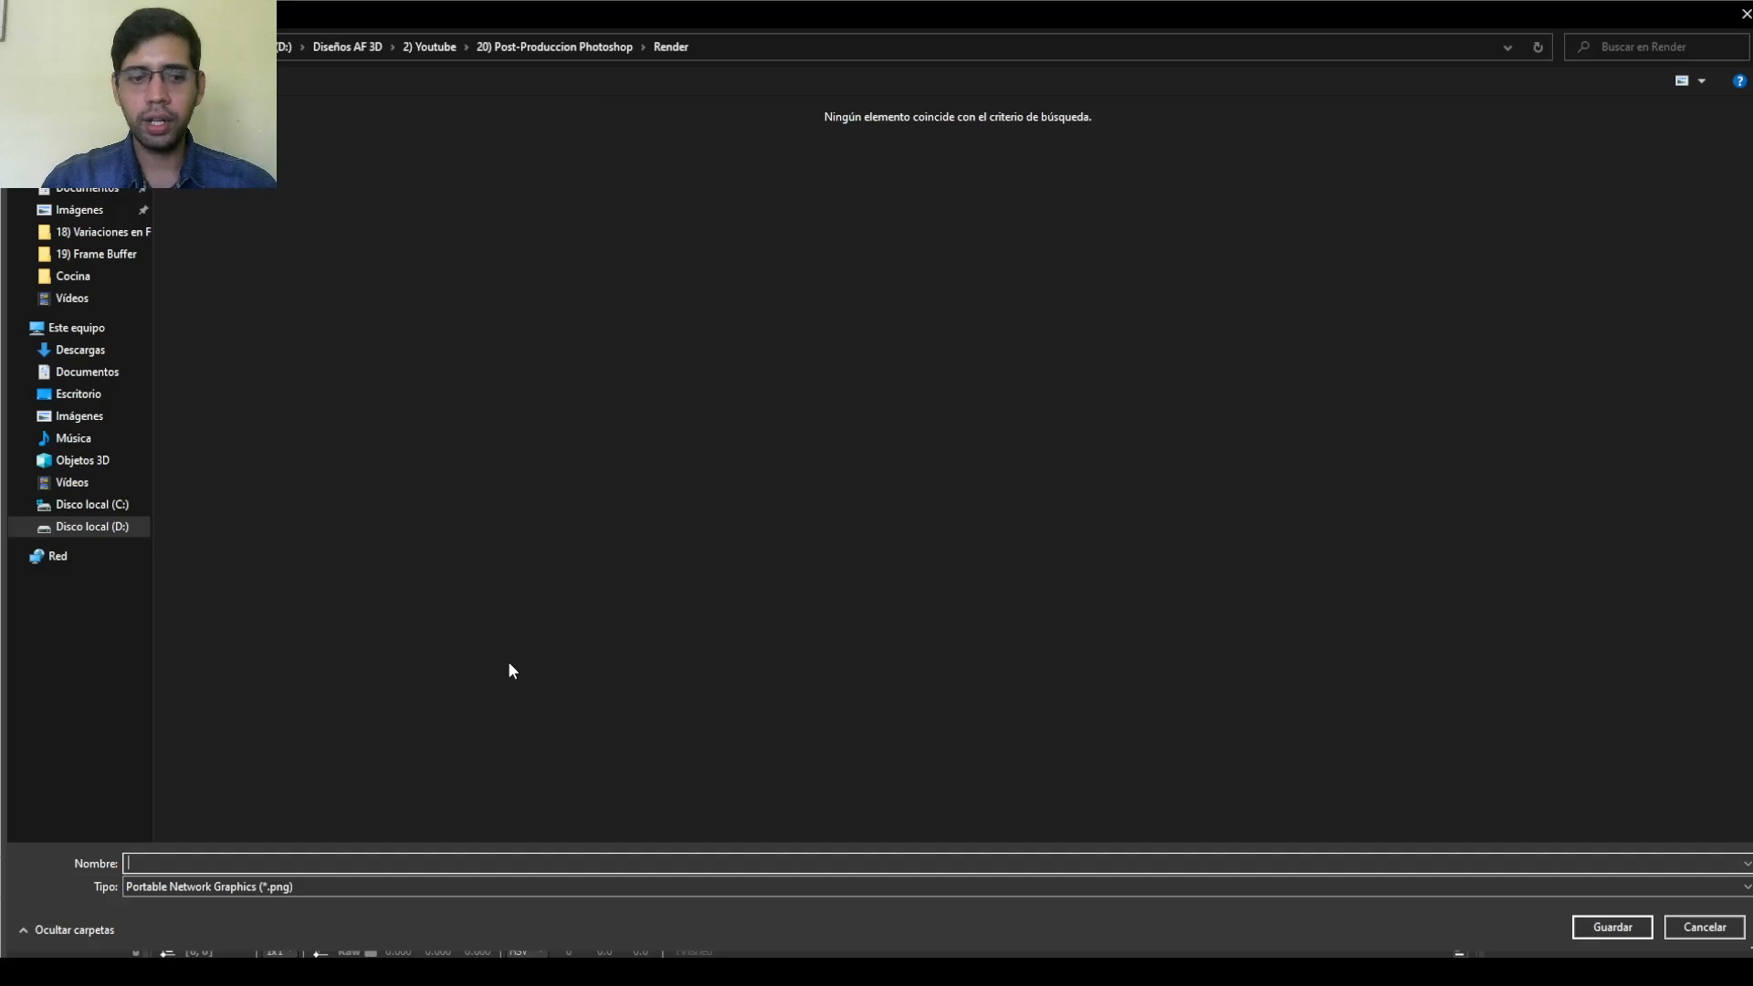
click(409, 882)
click(402, 854)
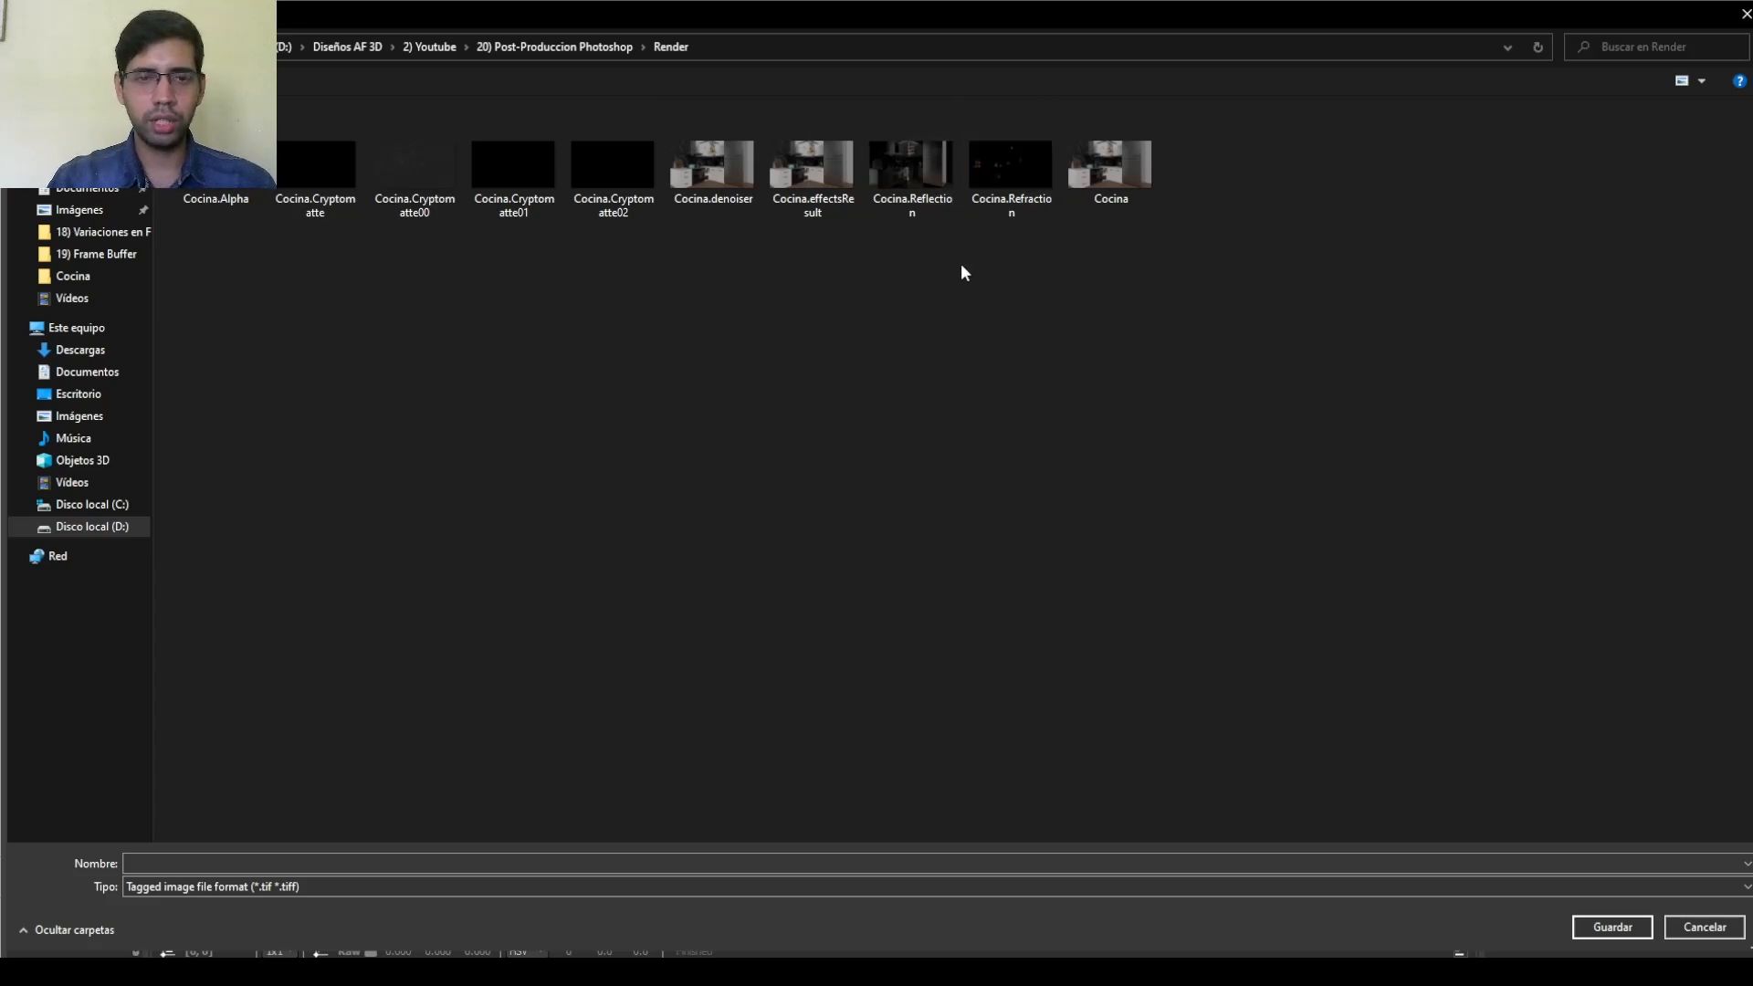
click(1745, 13)
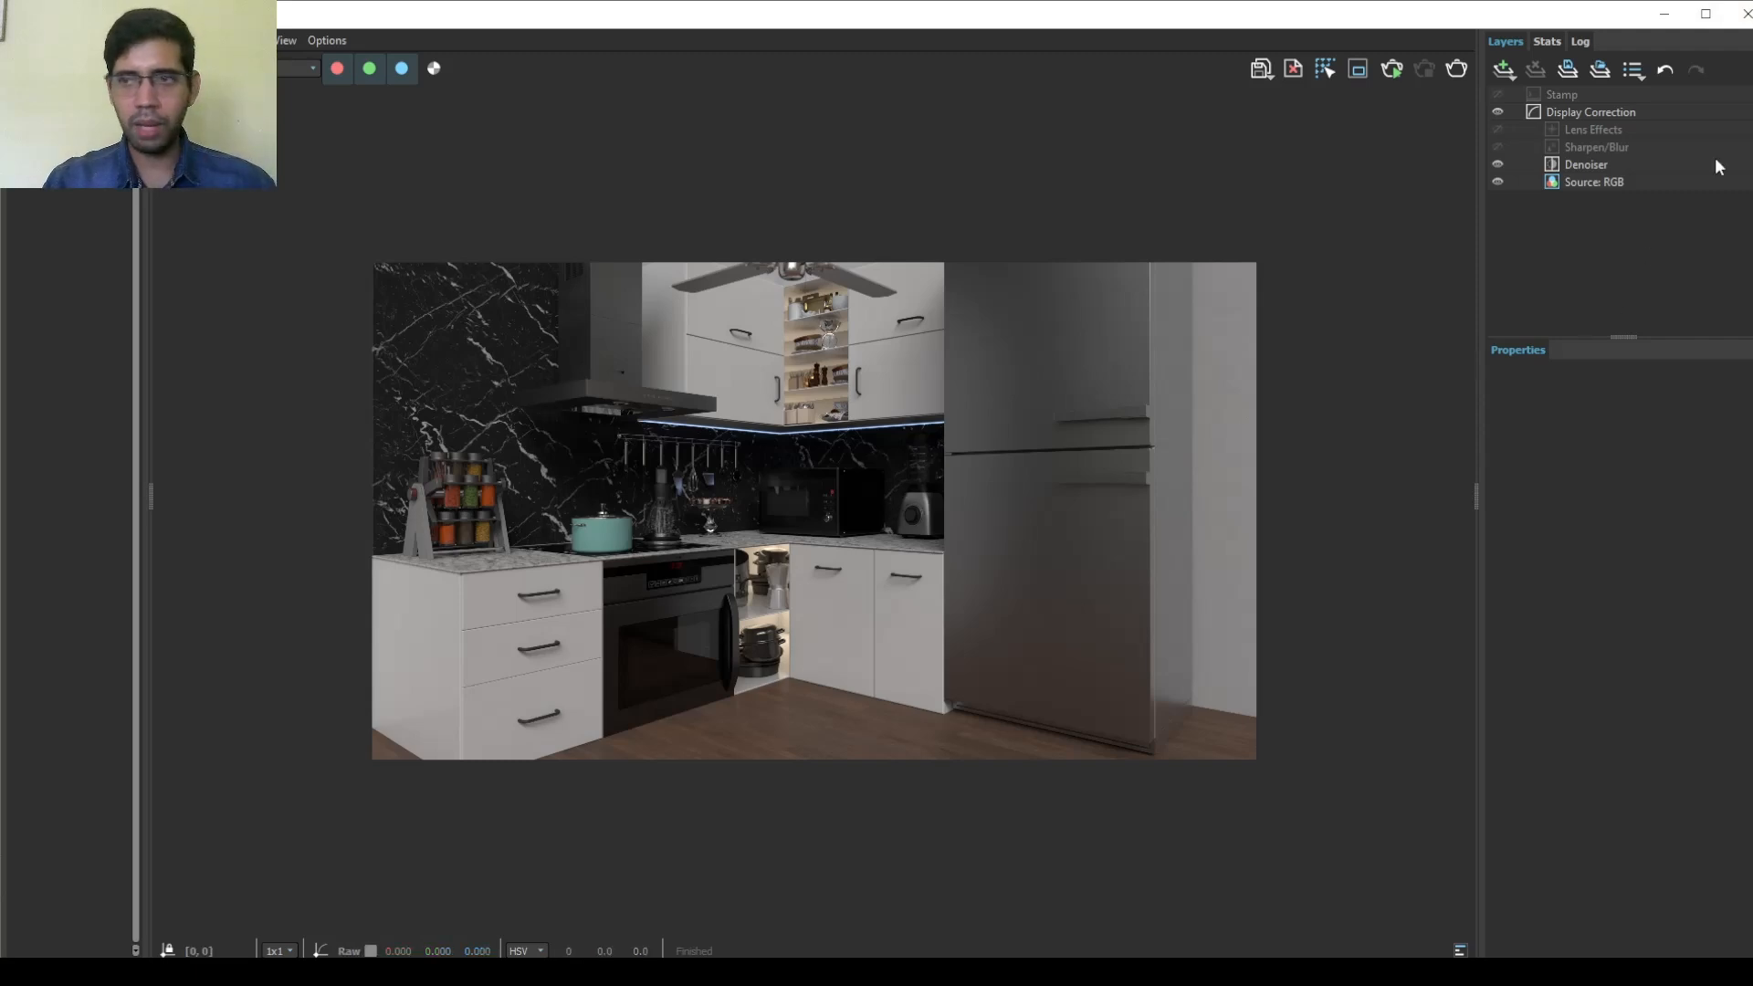
Minimize the render and model windows and switch to Photoshop
click(1663, 13)
click(1662, 9)
double_click(1627, 33)
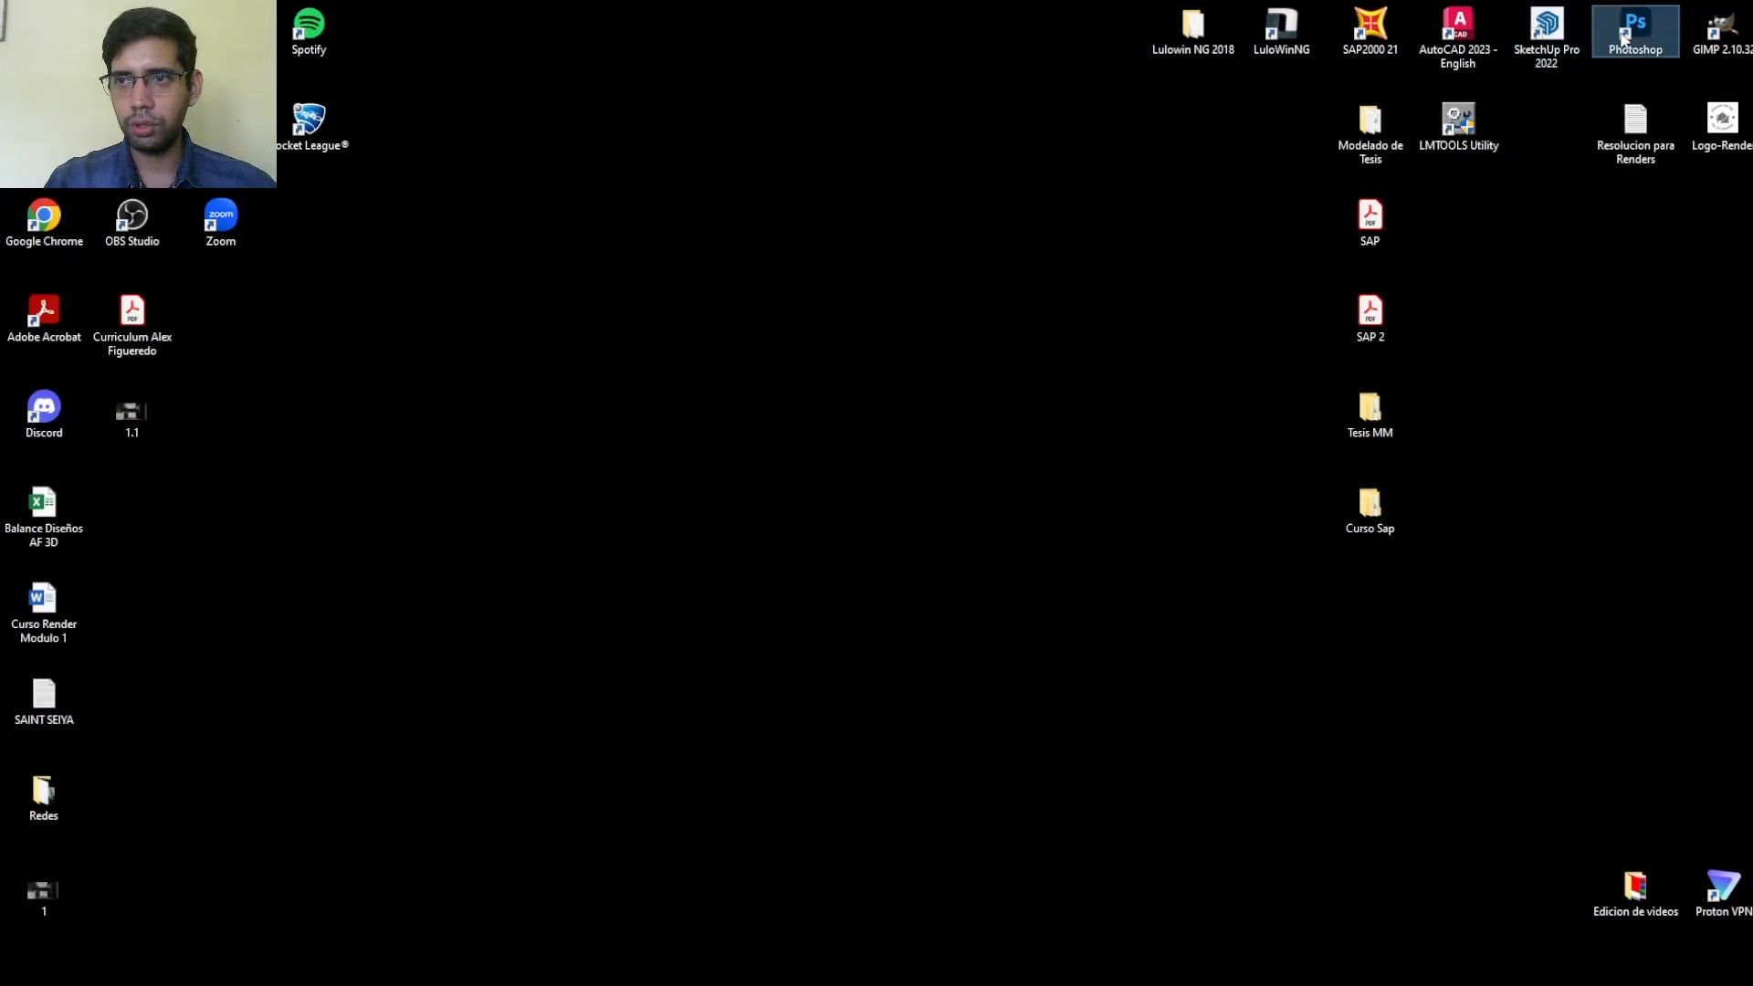
click(281, 968)
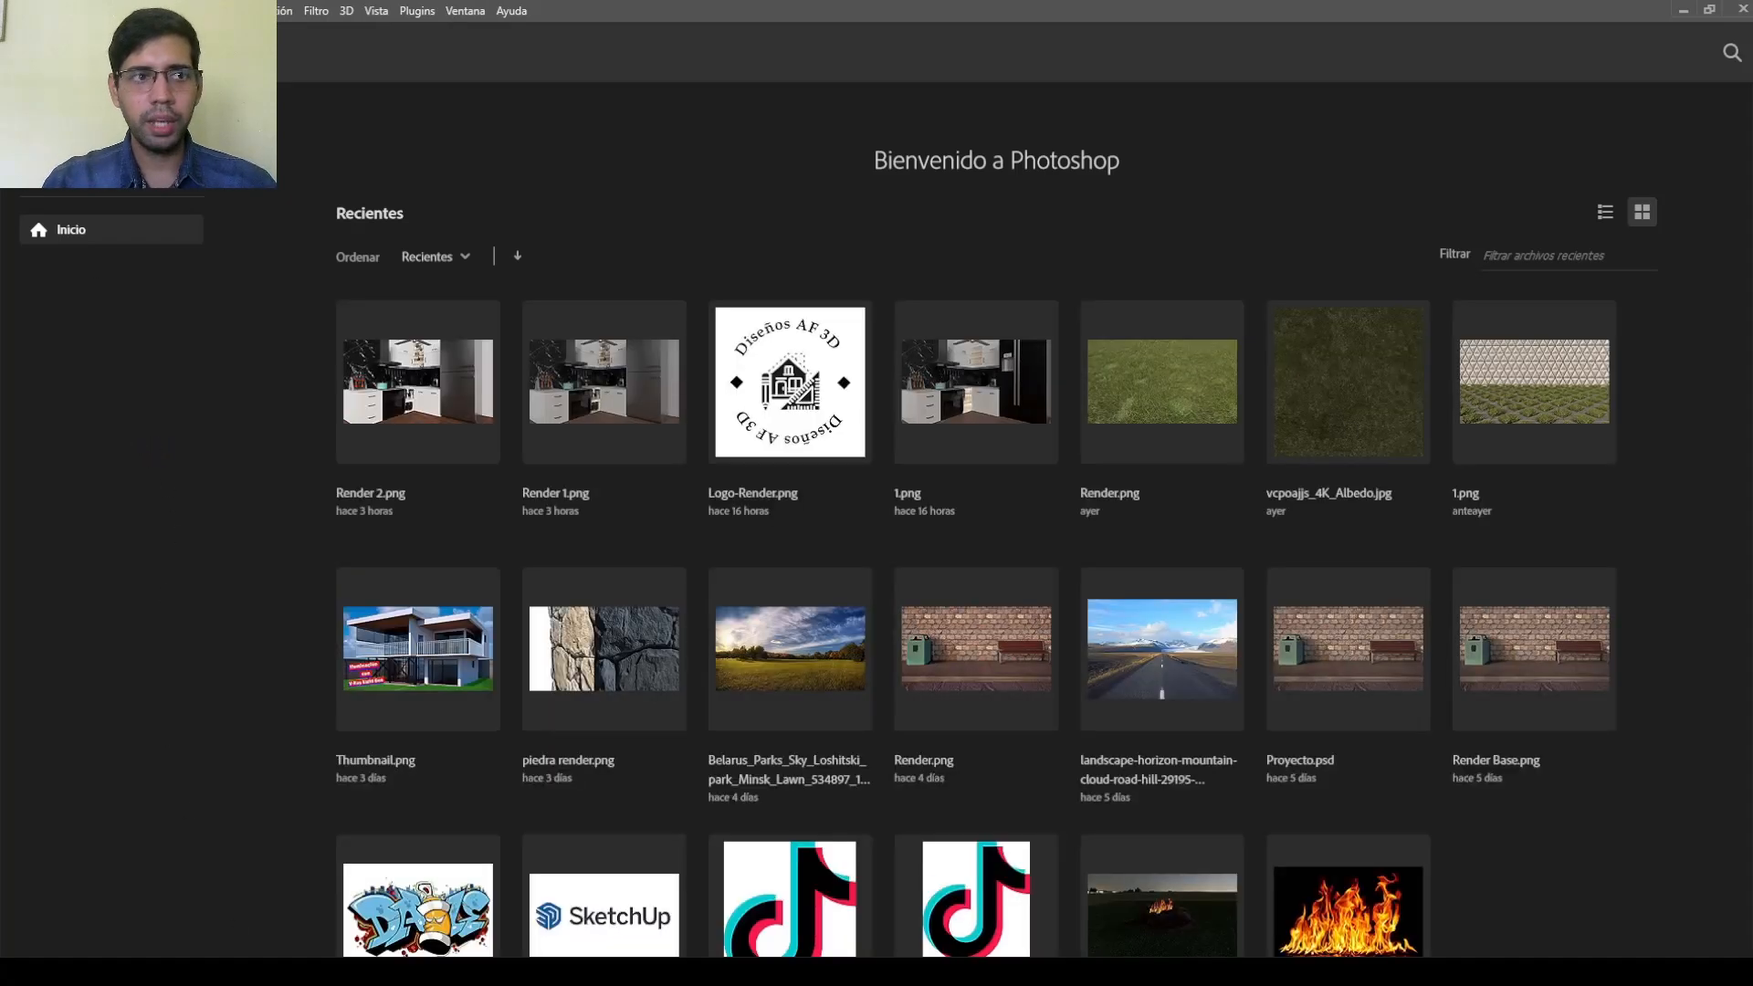
Load the TIFF files Cocina.Alpha, Cocina.Cryptomatte, Cocina.effectsResult, Cocina.Reflection and Cocina.Refraction into one layer stack
click(47, 11)
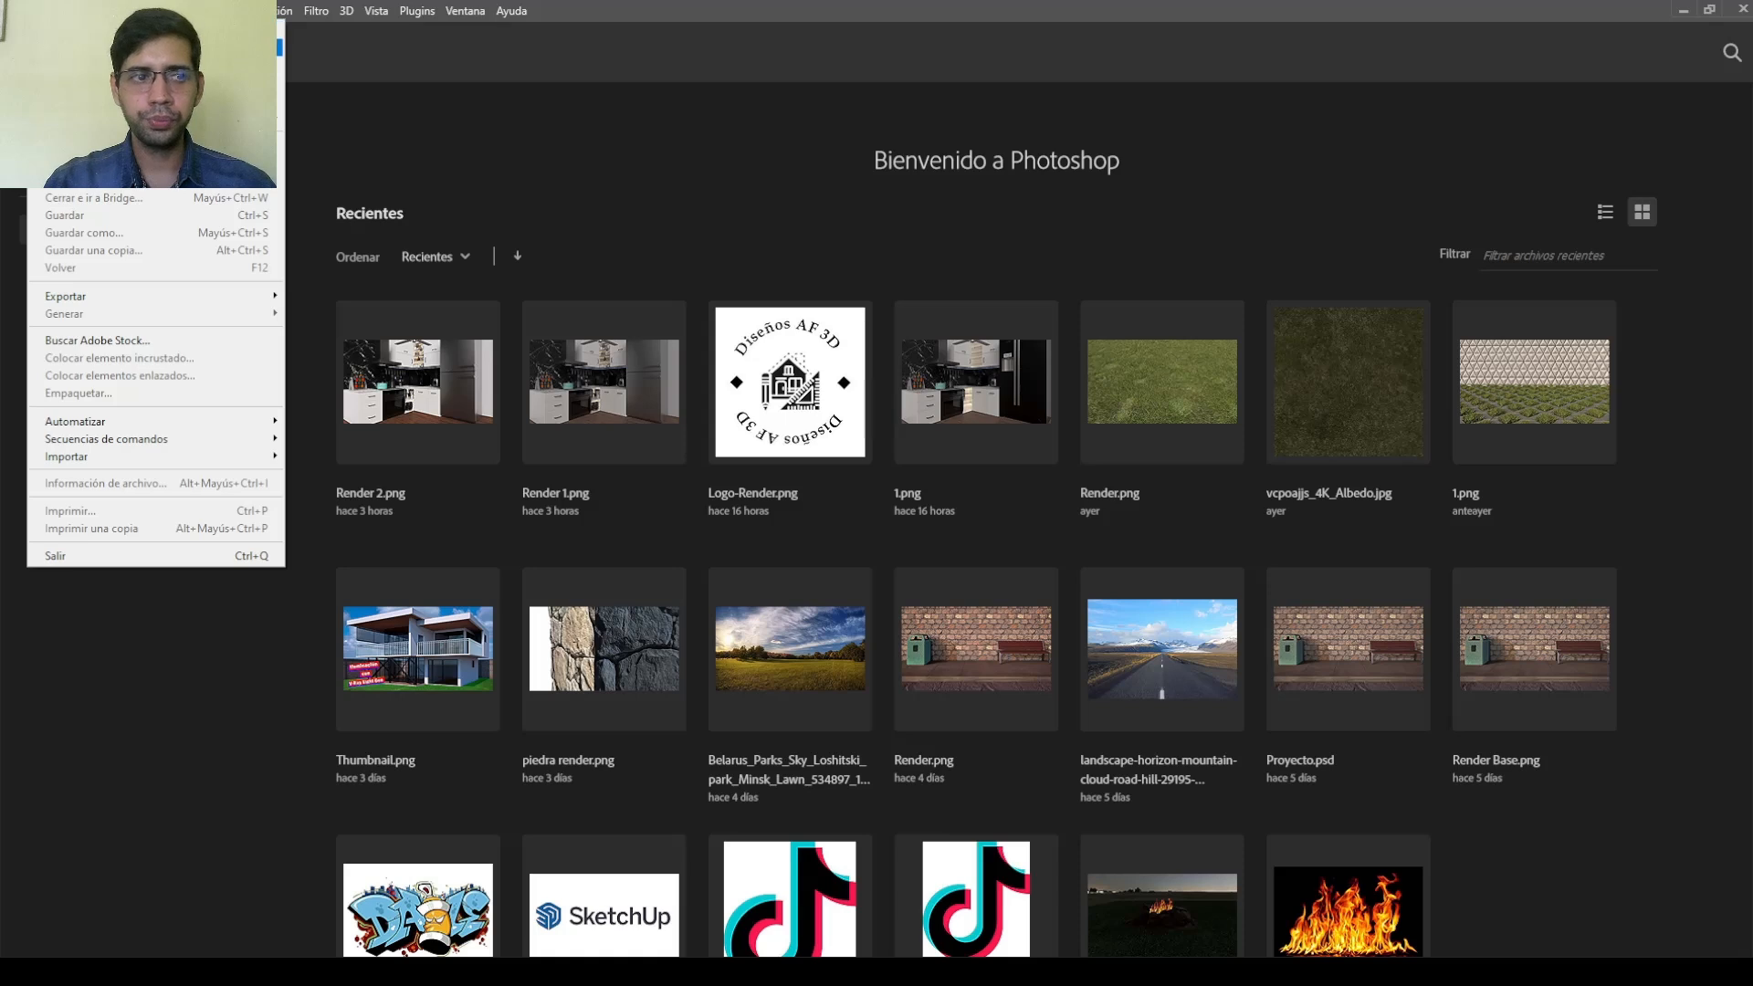
mouse_move(92, 441)
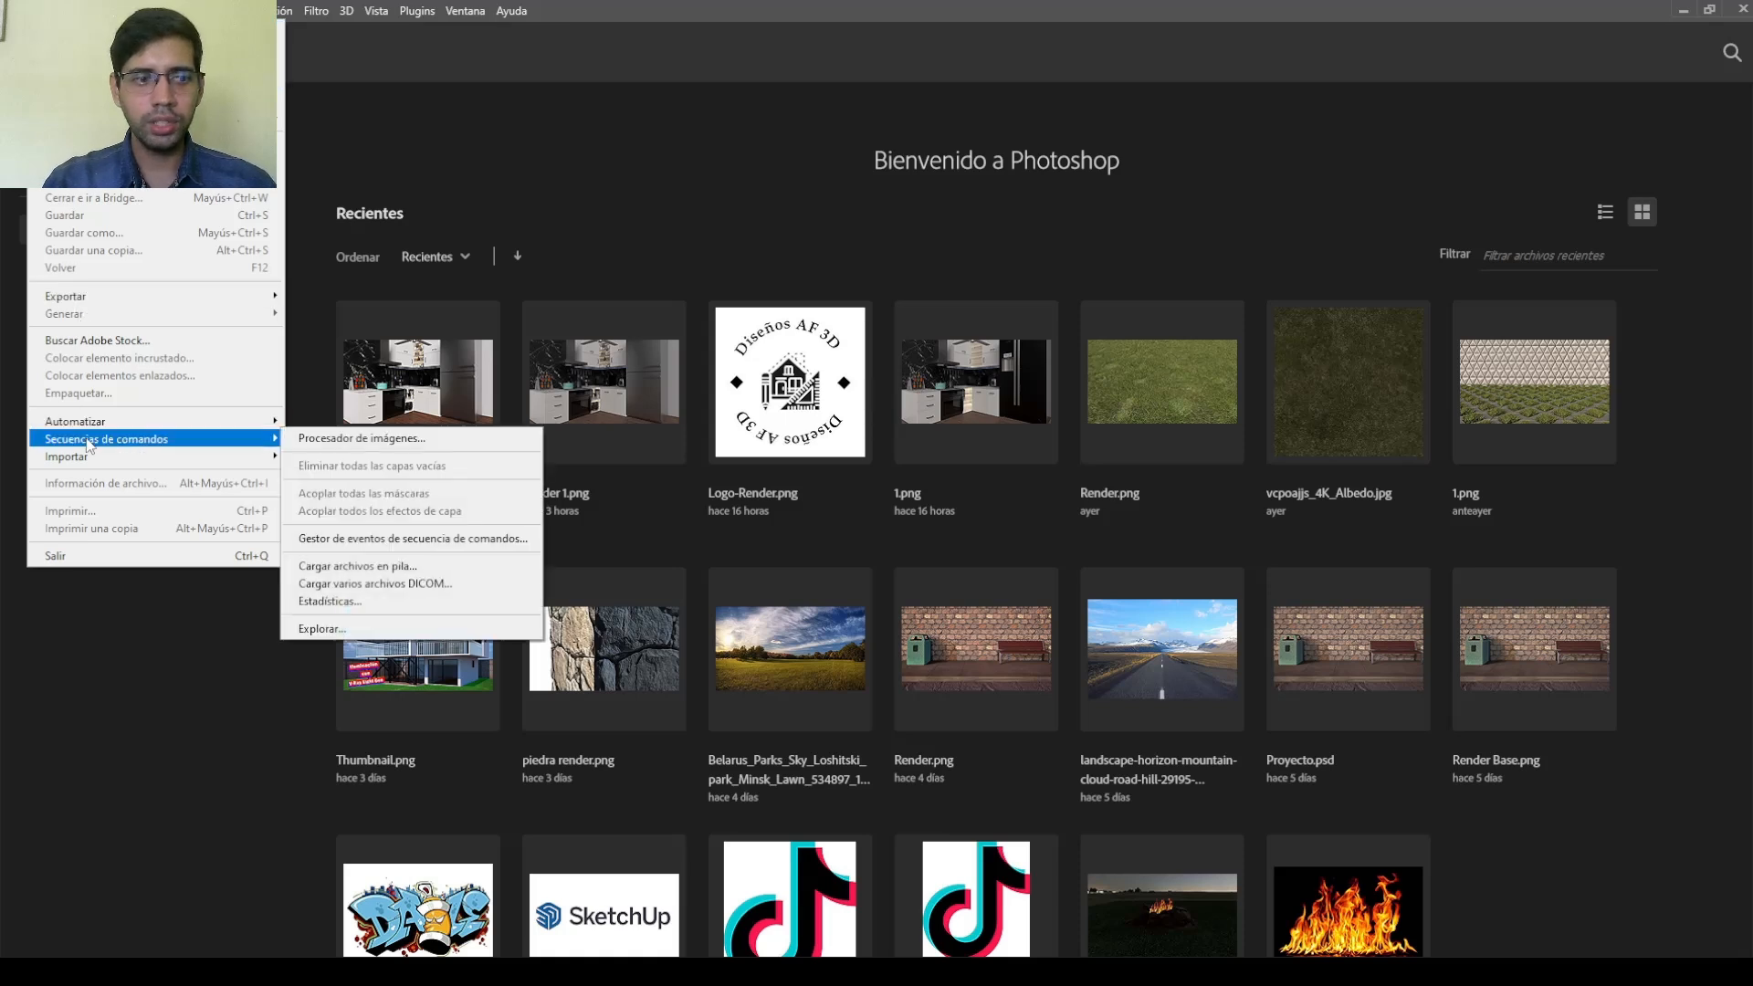
click(327, 567)
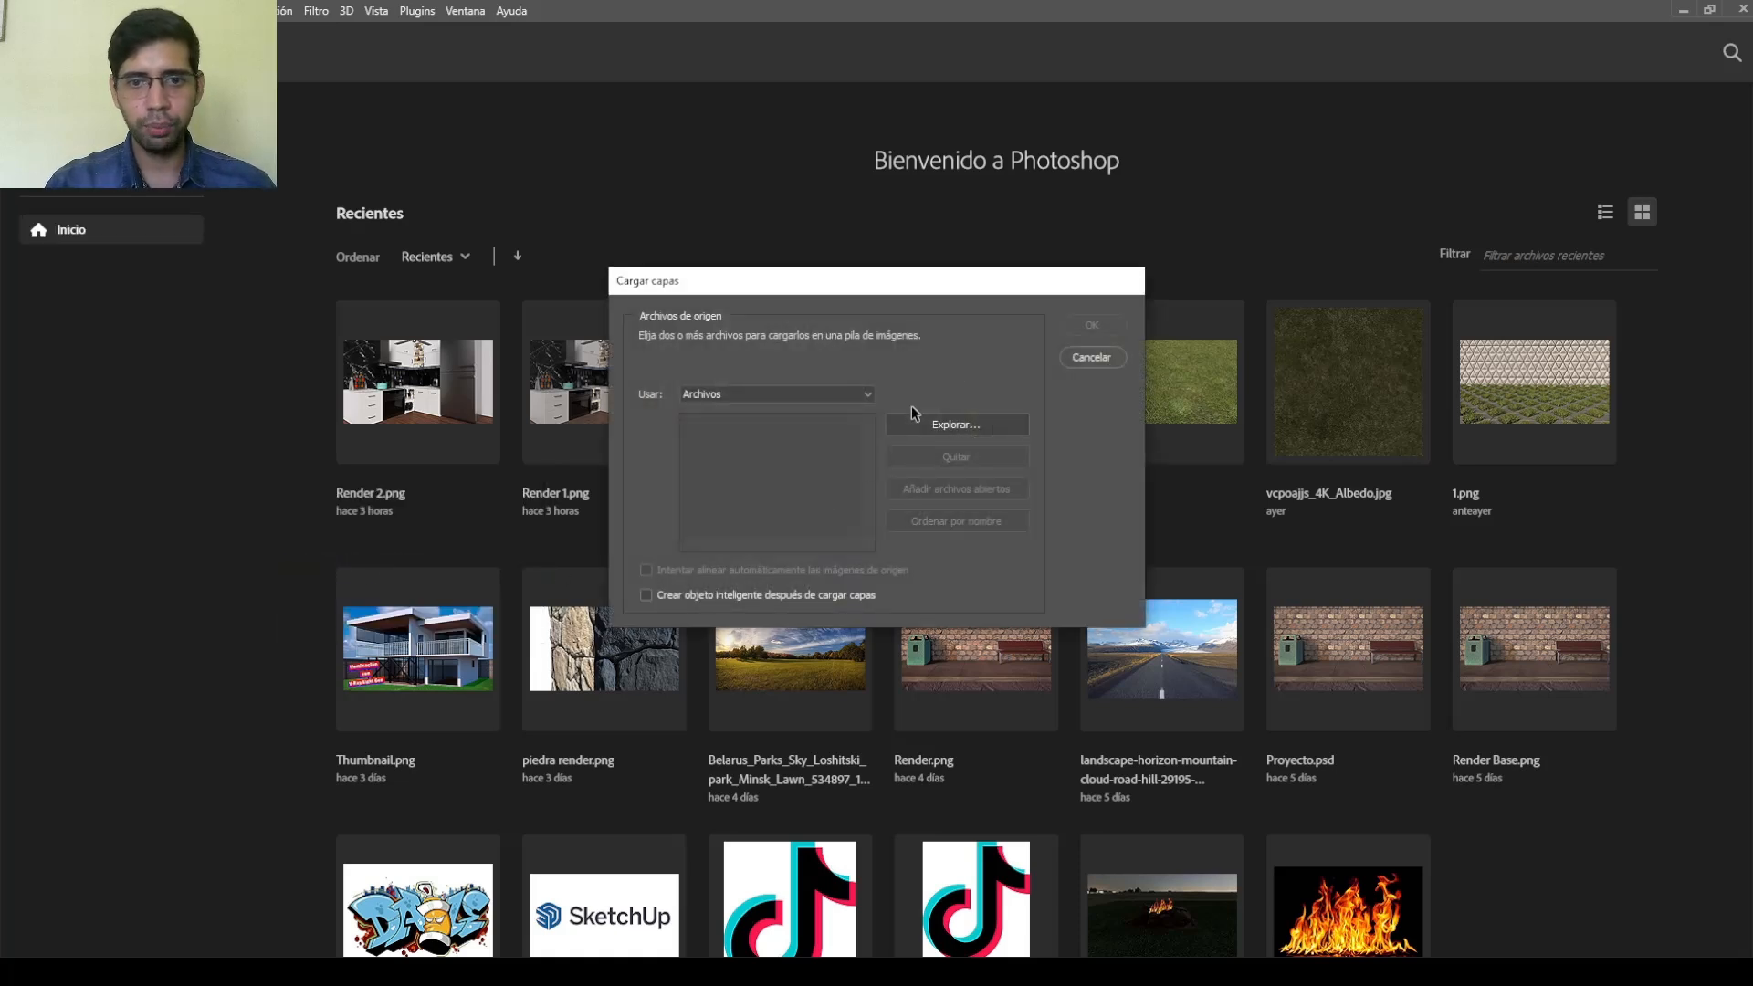
click(1005, 424)
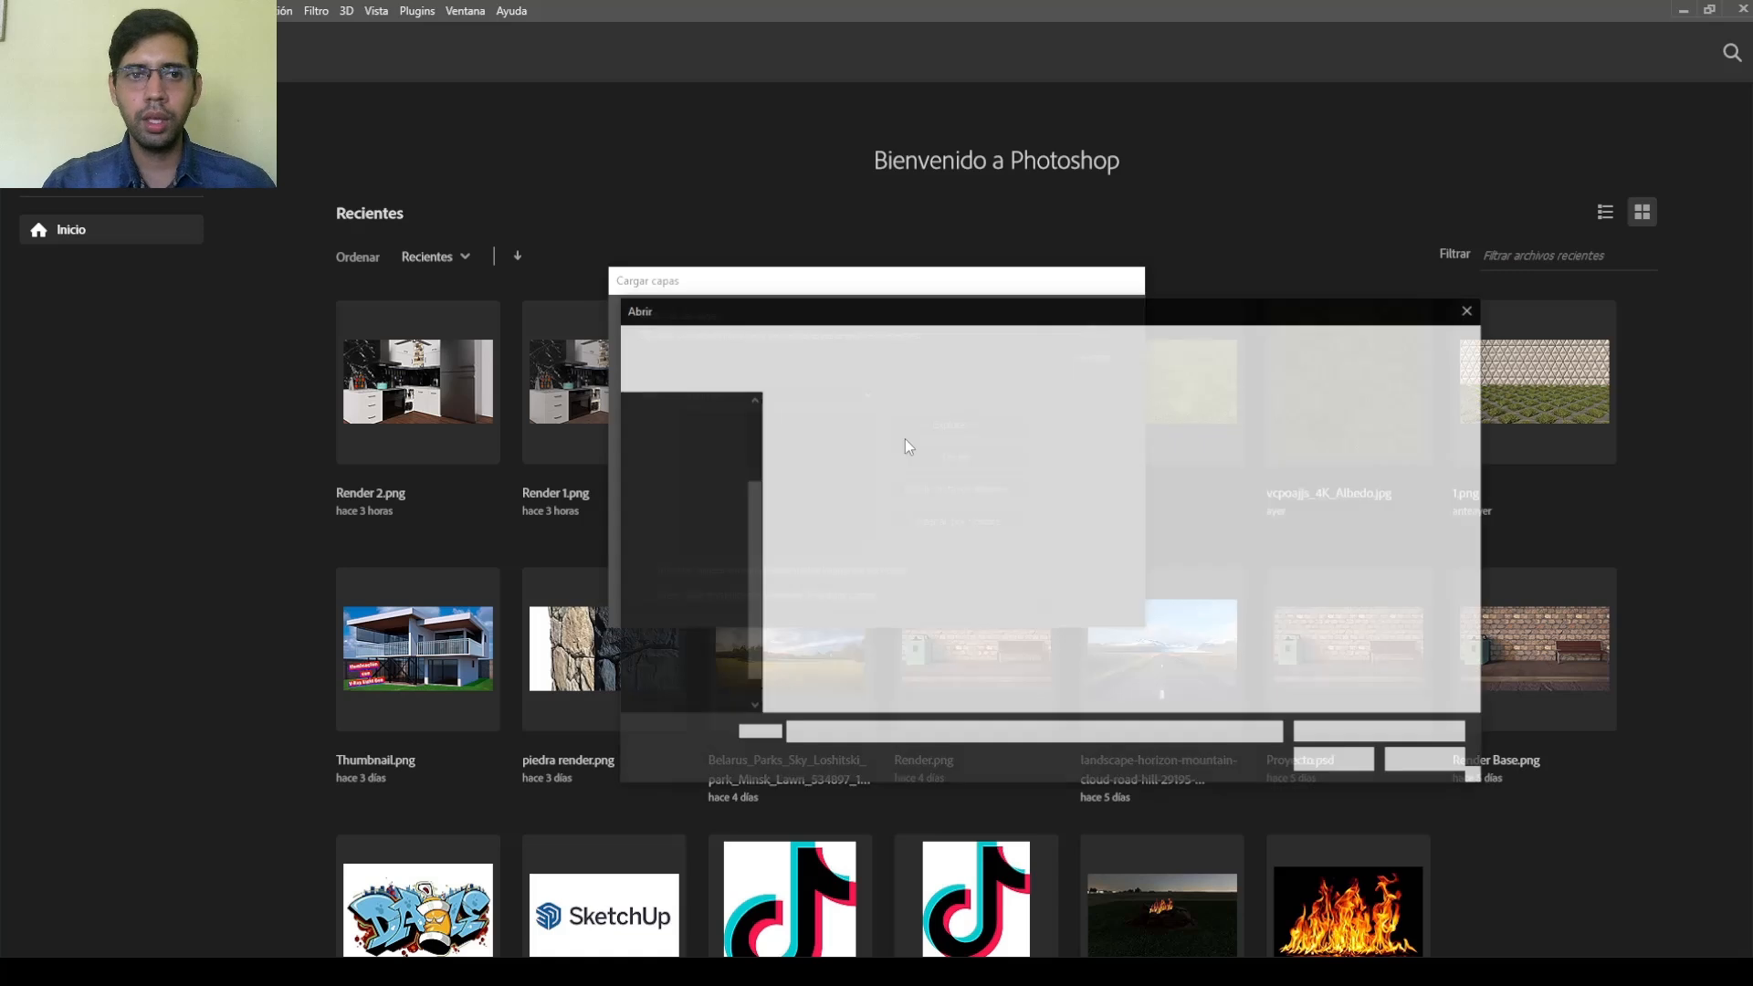
drag(1032, 310, 809, 258)
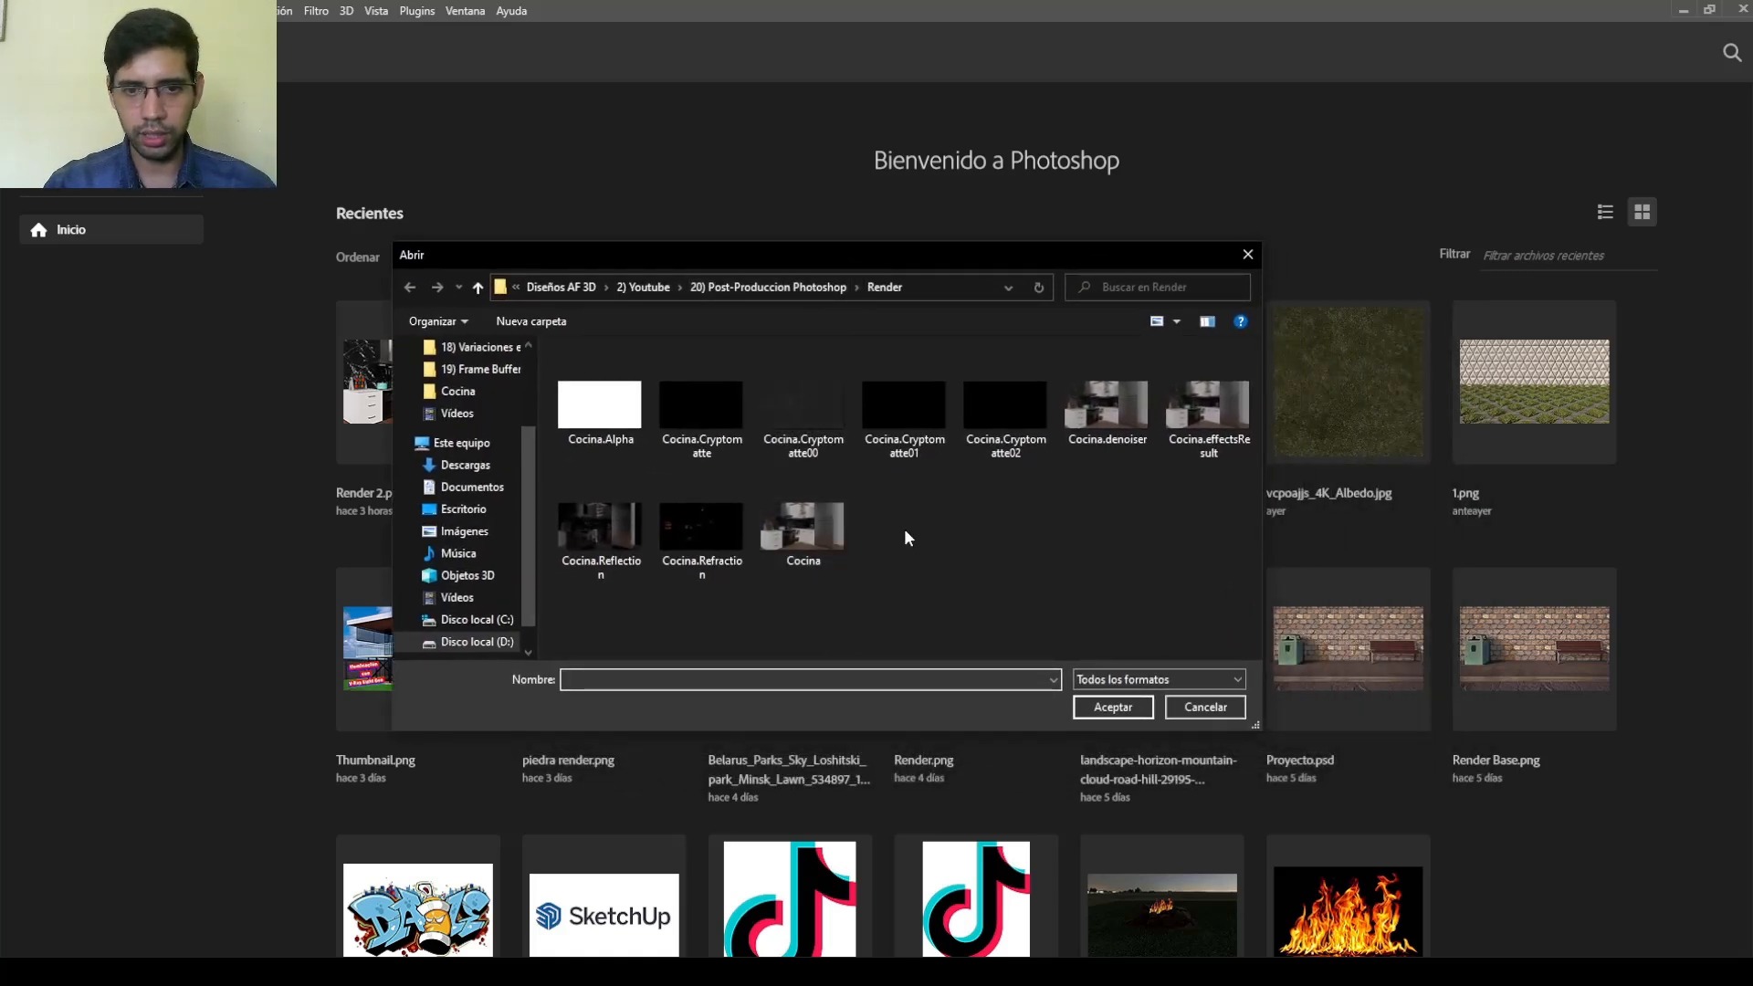
click(611, 427)
ctrl+click(701, 409)
ctrl+click(1194, 419)
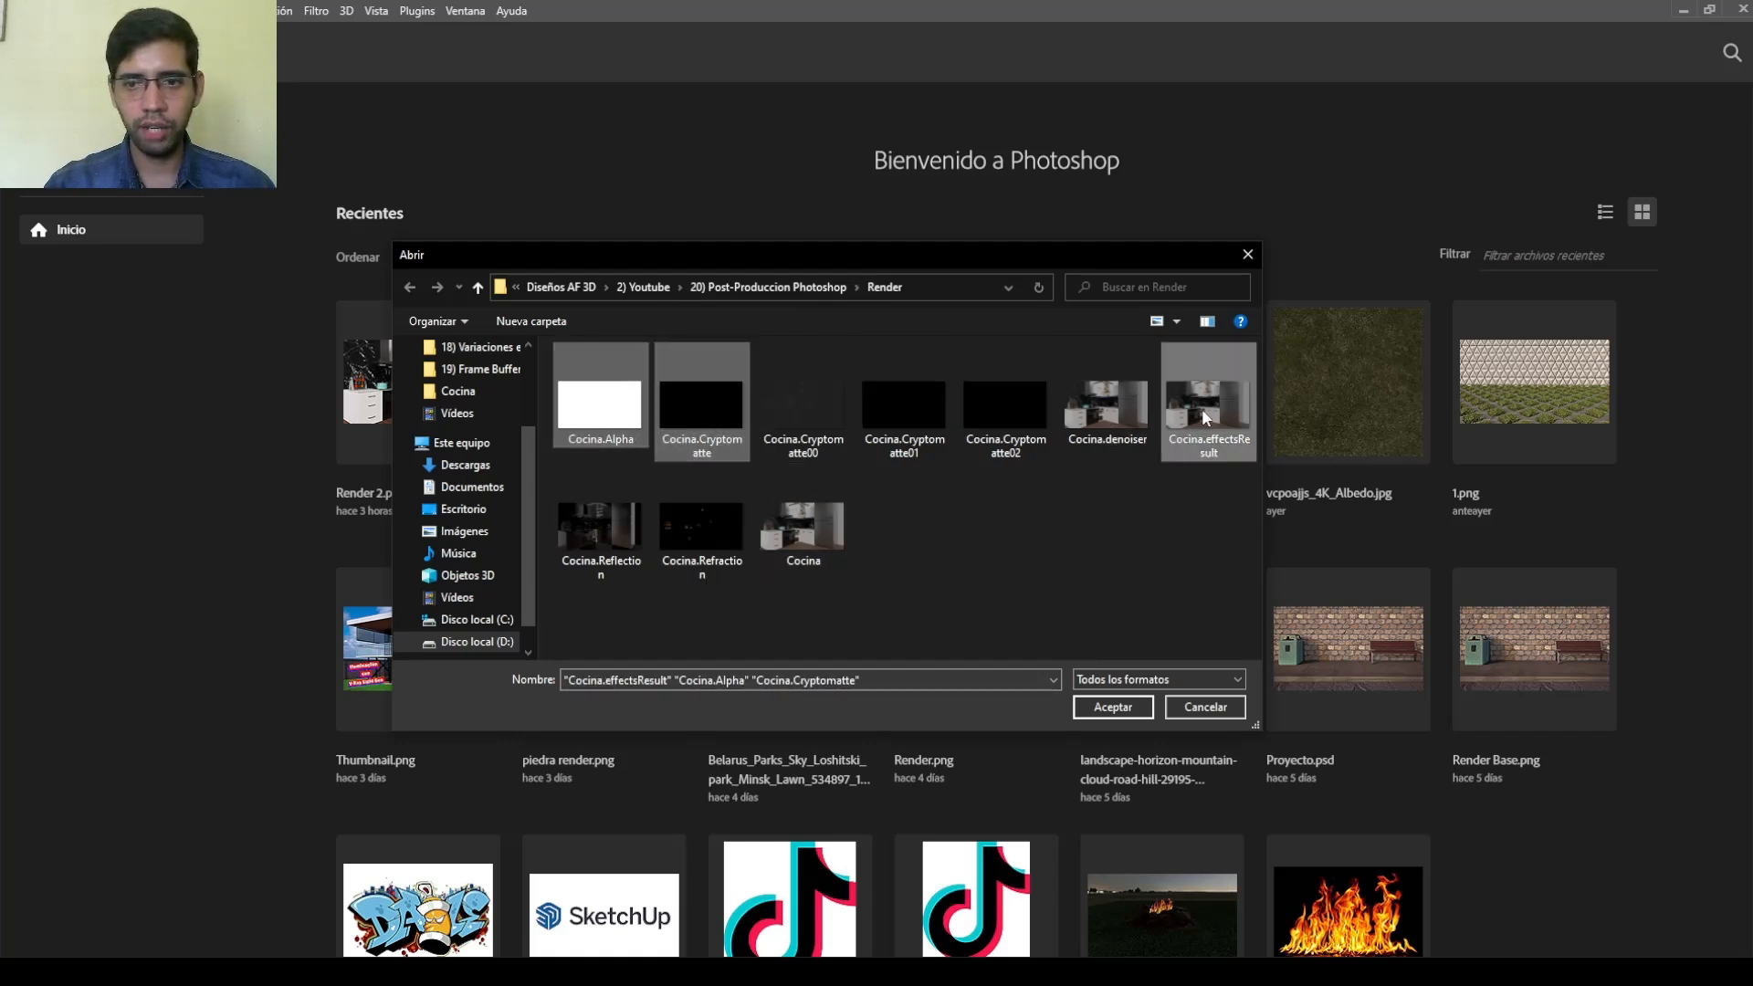
ctrl+click(608, 528)
ctrl+click(695, 526)
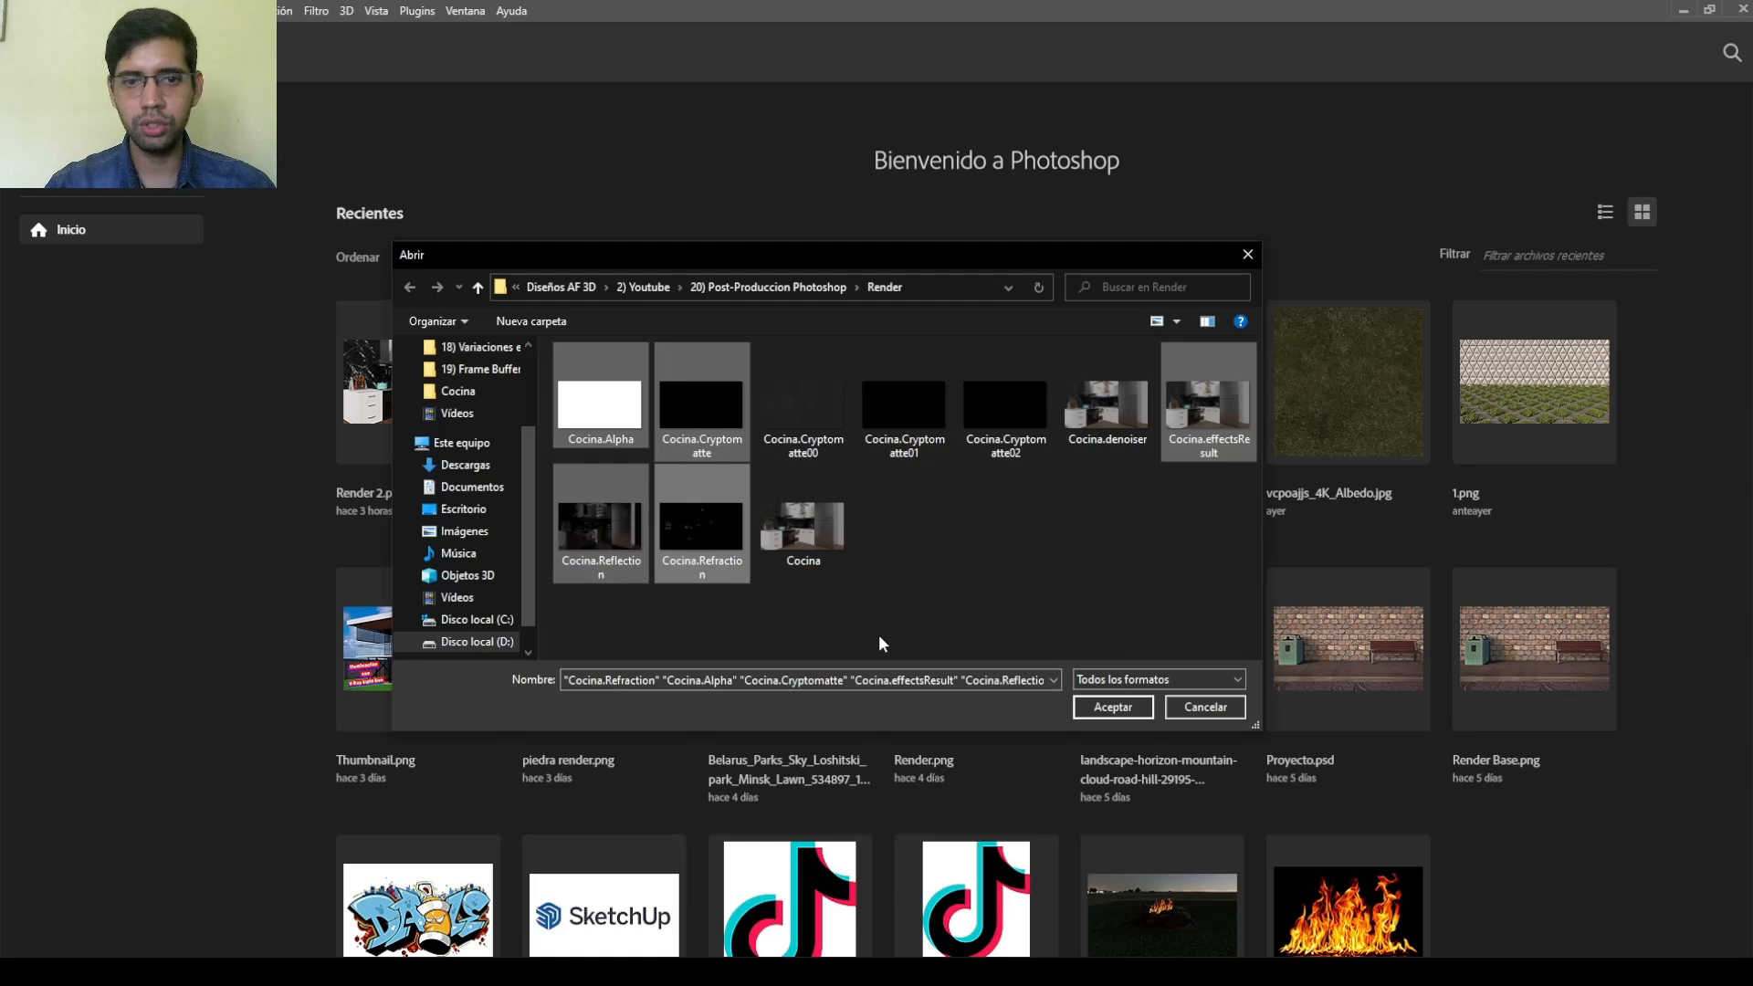
click(1101, 701)
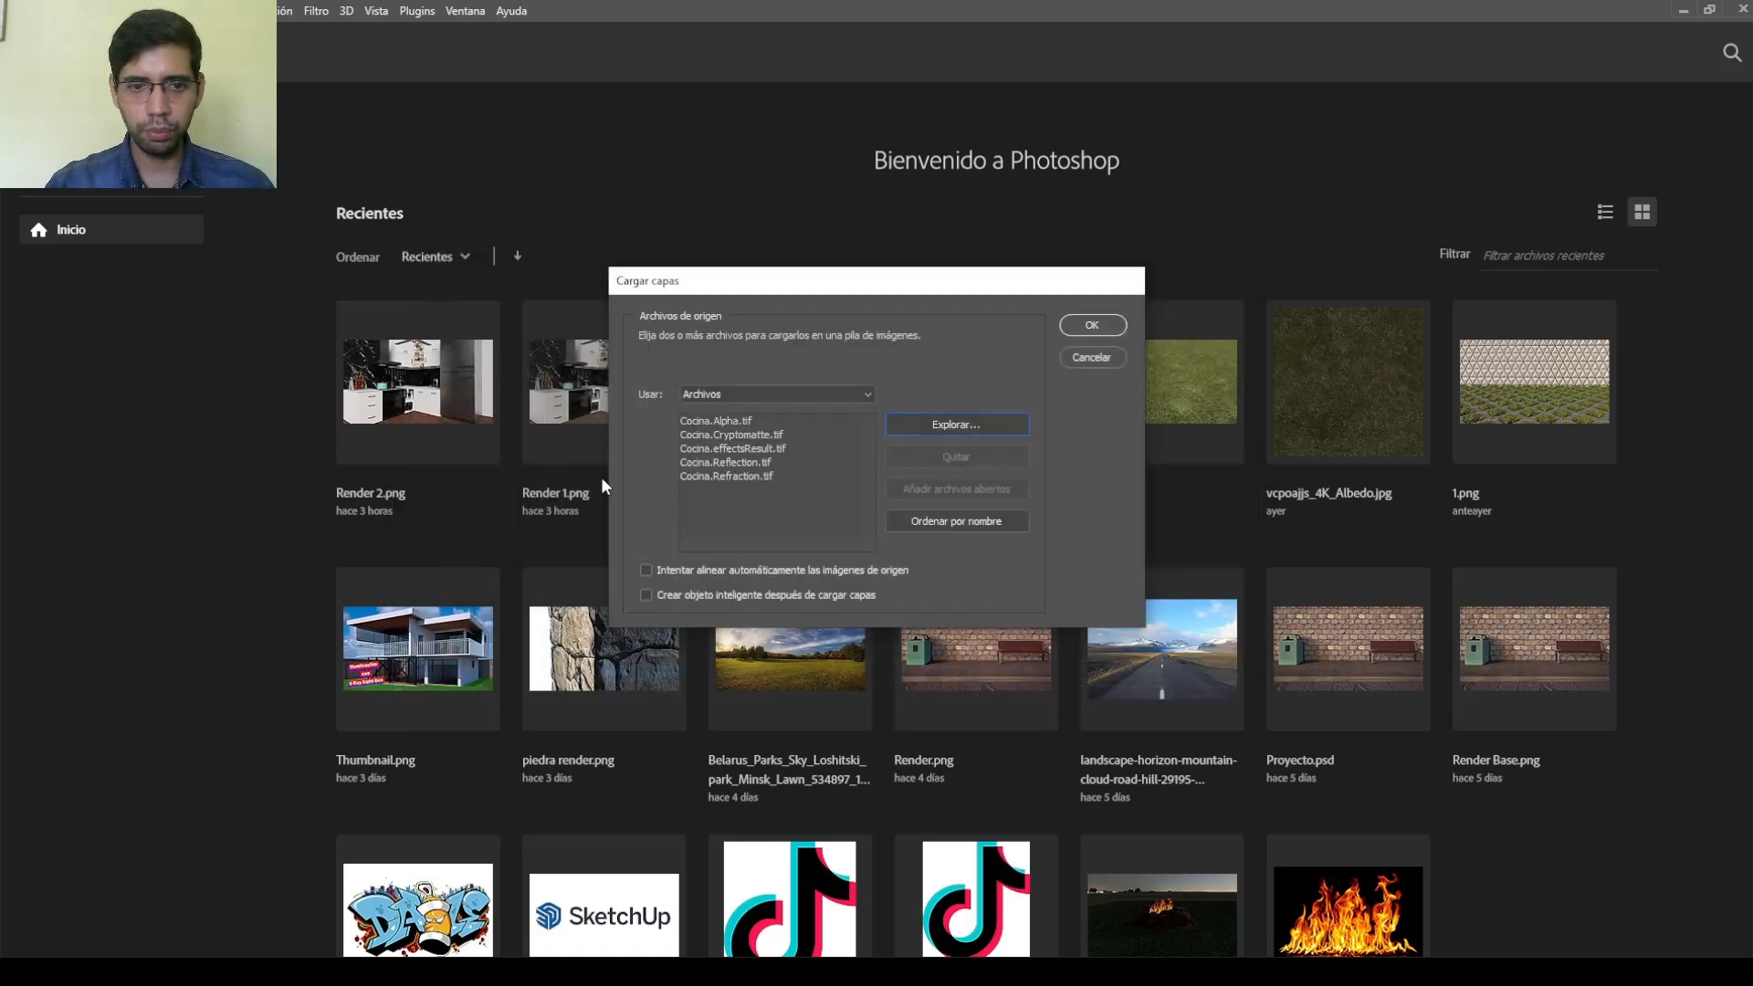
click(1092, 326)
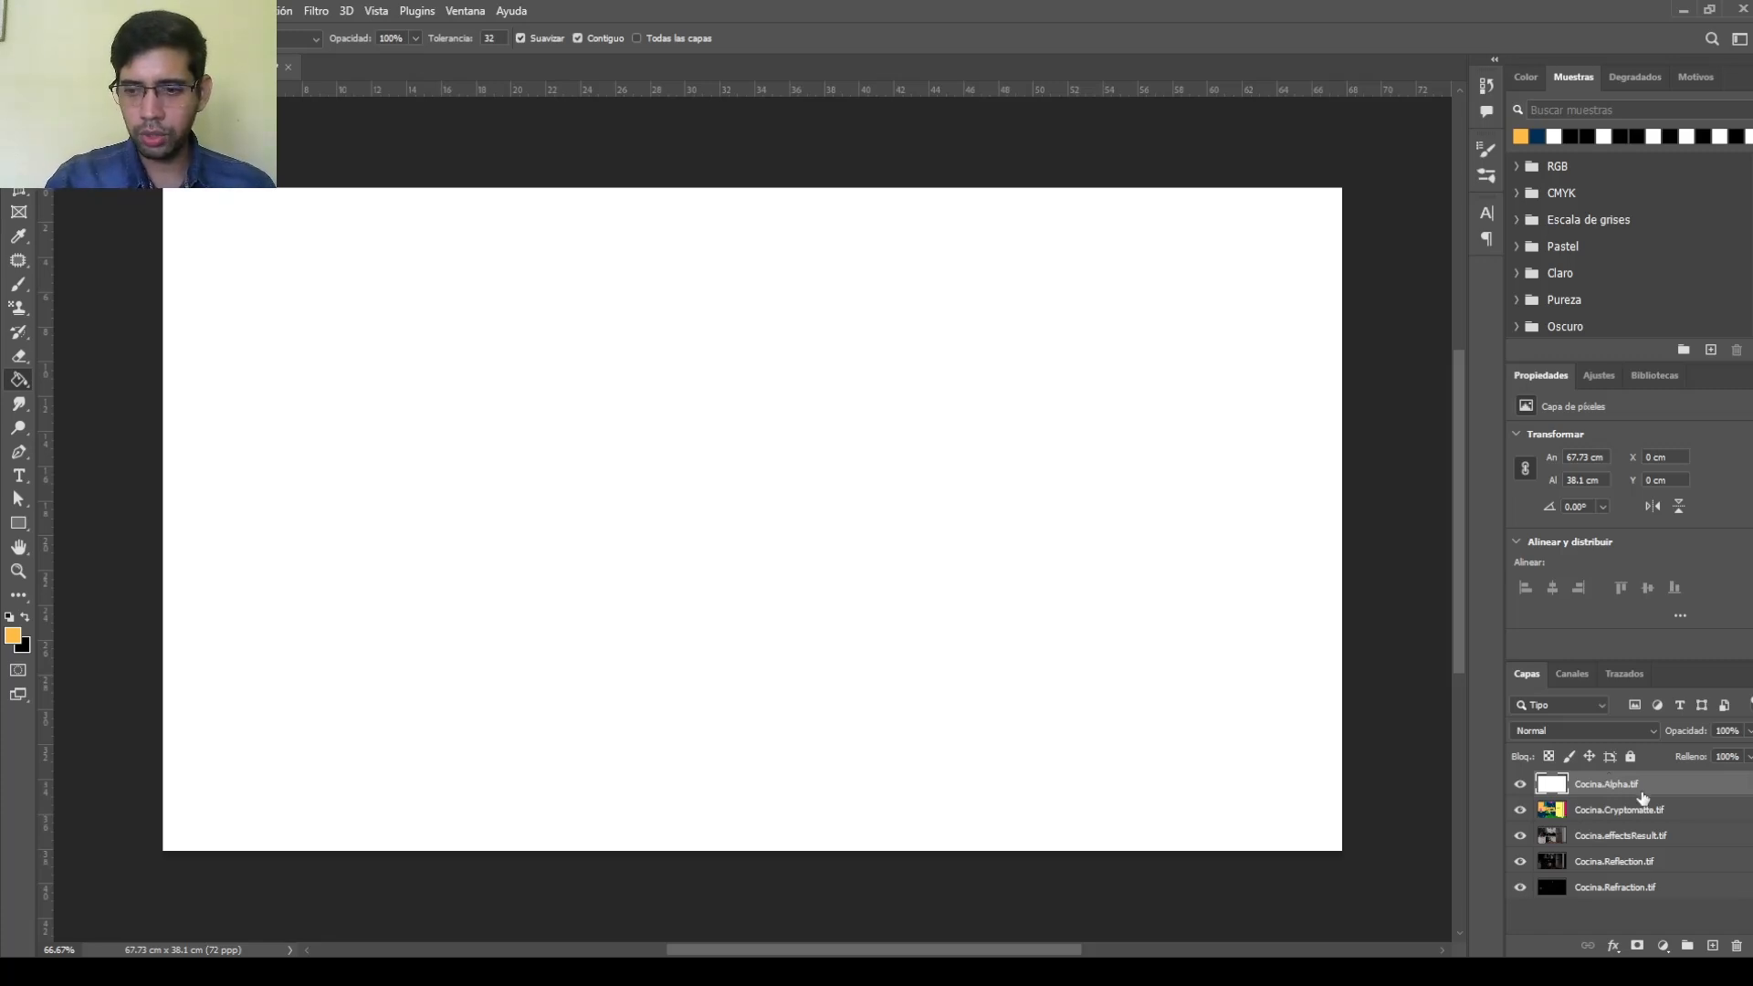
Delete the Cocina.Alpha.tif layer from the stack
key(Delete)
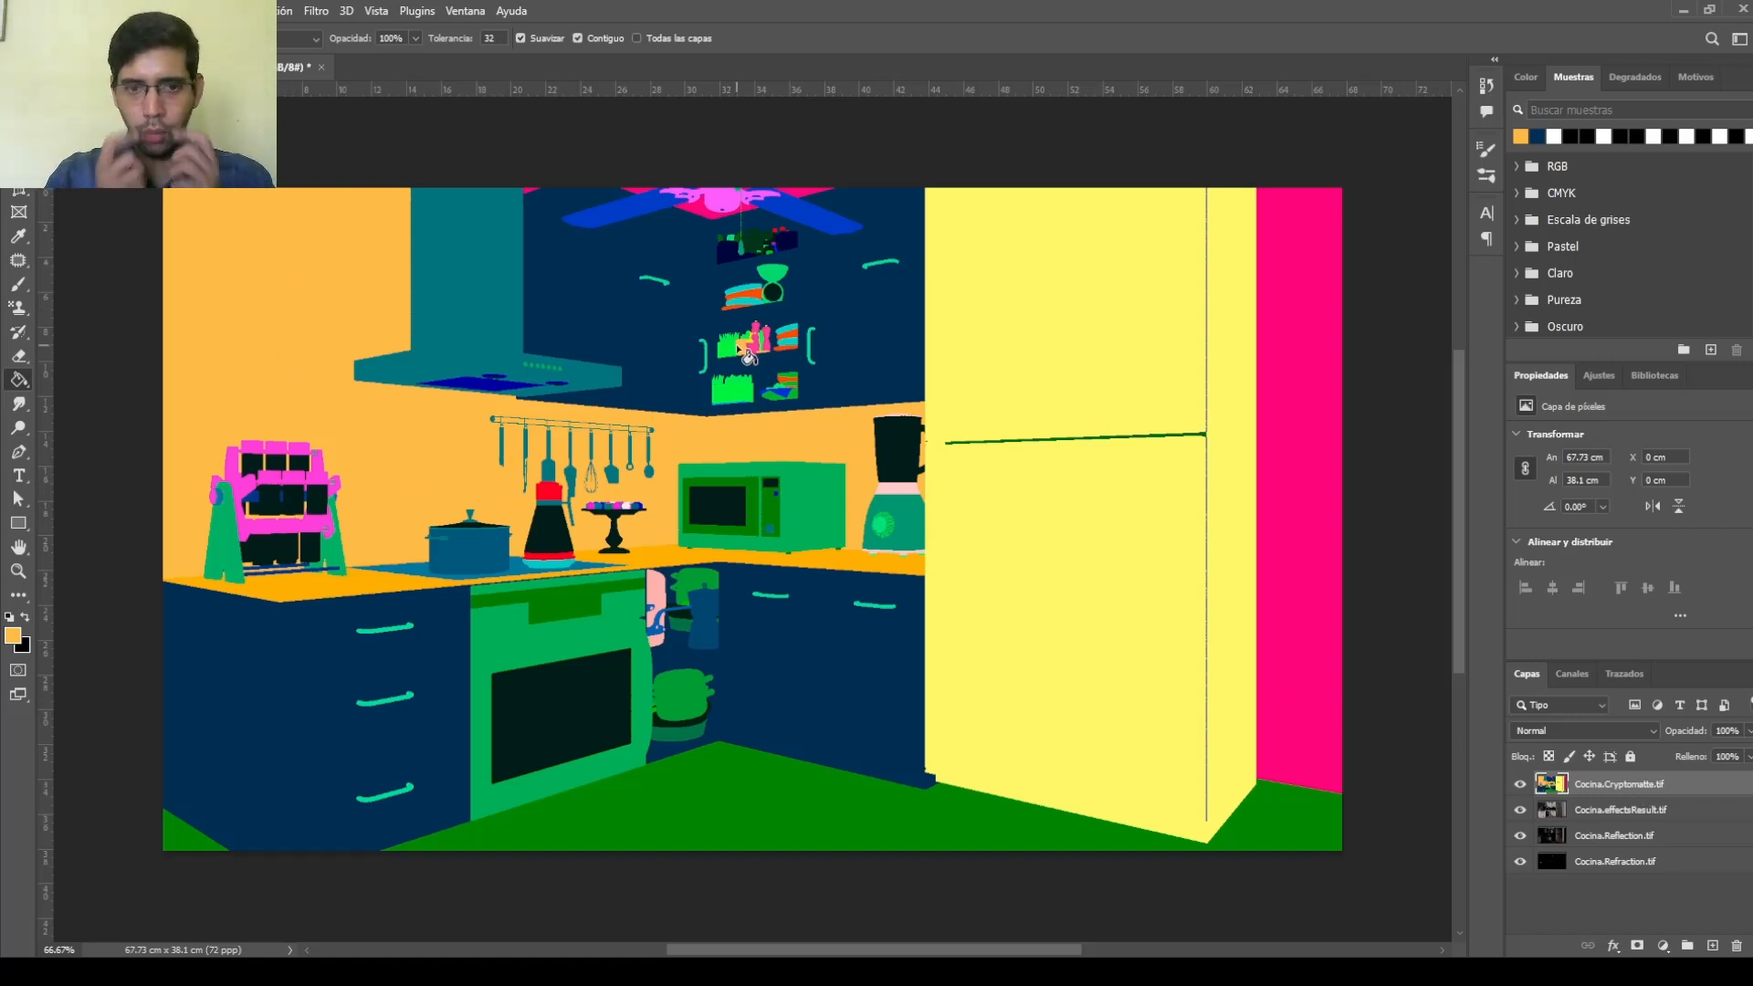
Select the kitchen cabinets with Color Range by sampling their dark blue color on the Cocina.Cryptomatte.tif layer
click(285, 11)
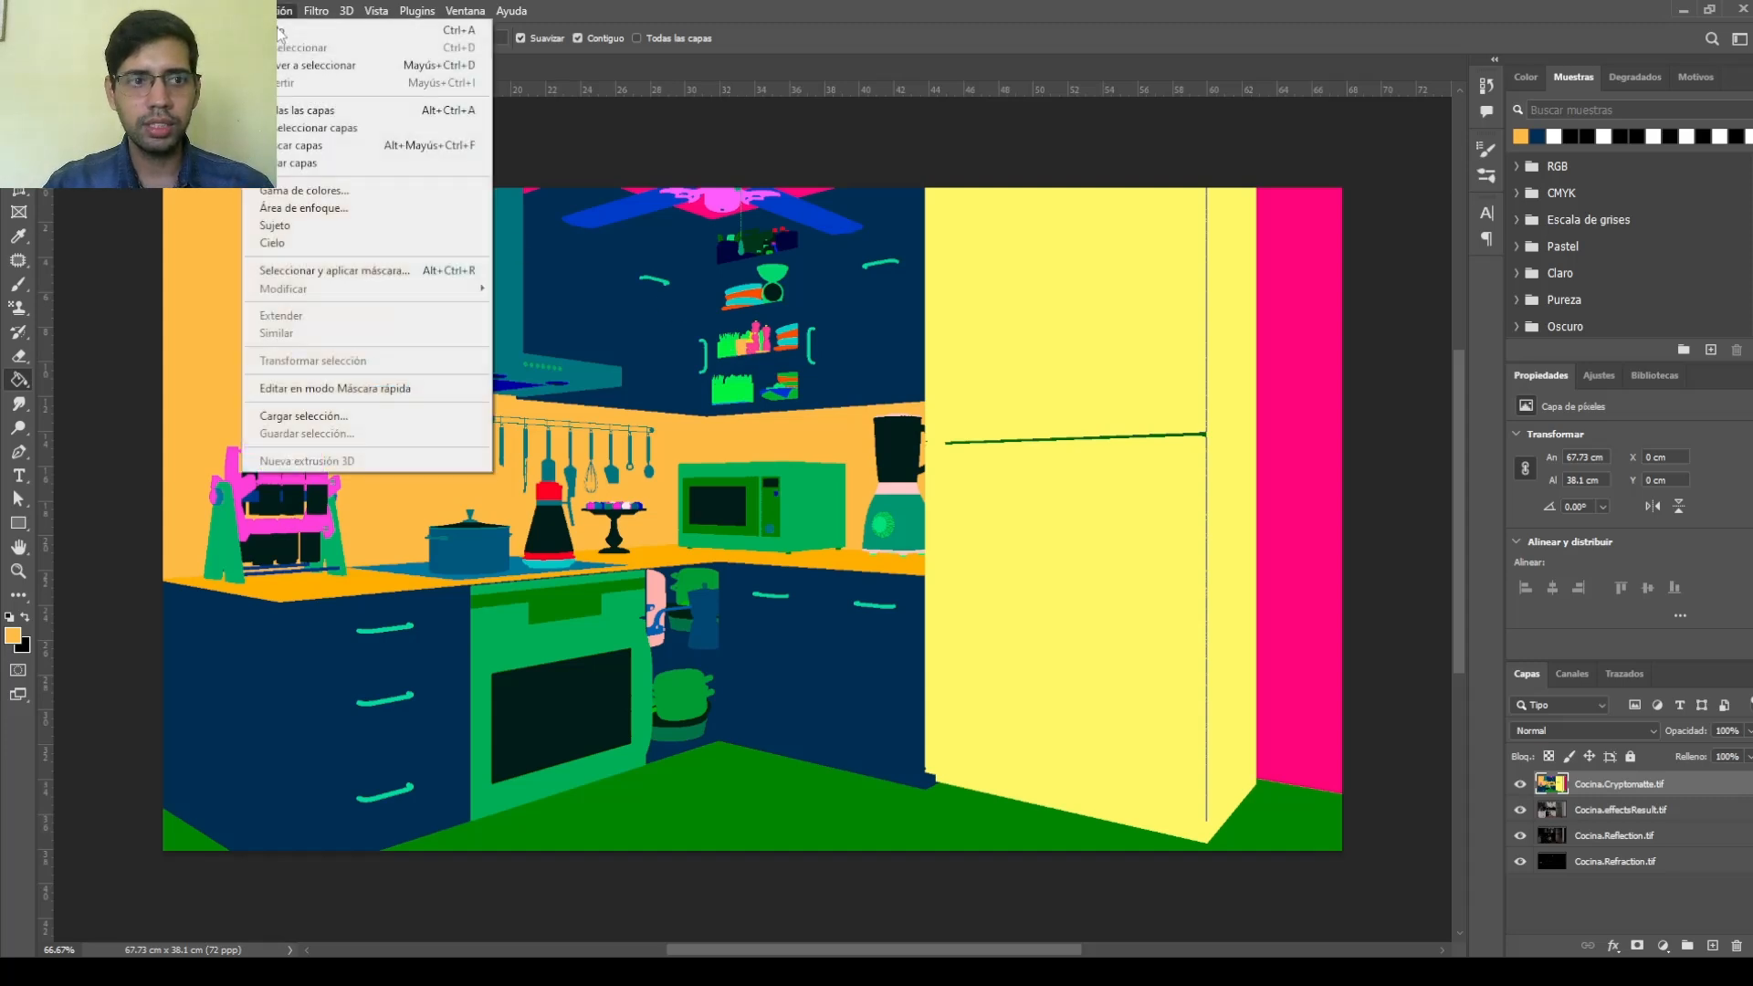
click(313, 191)
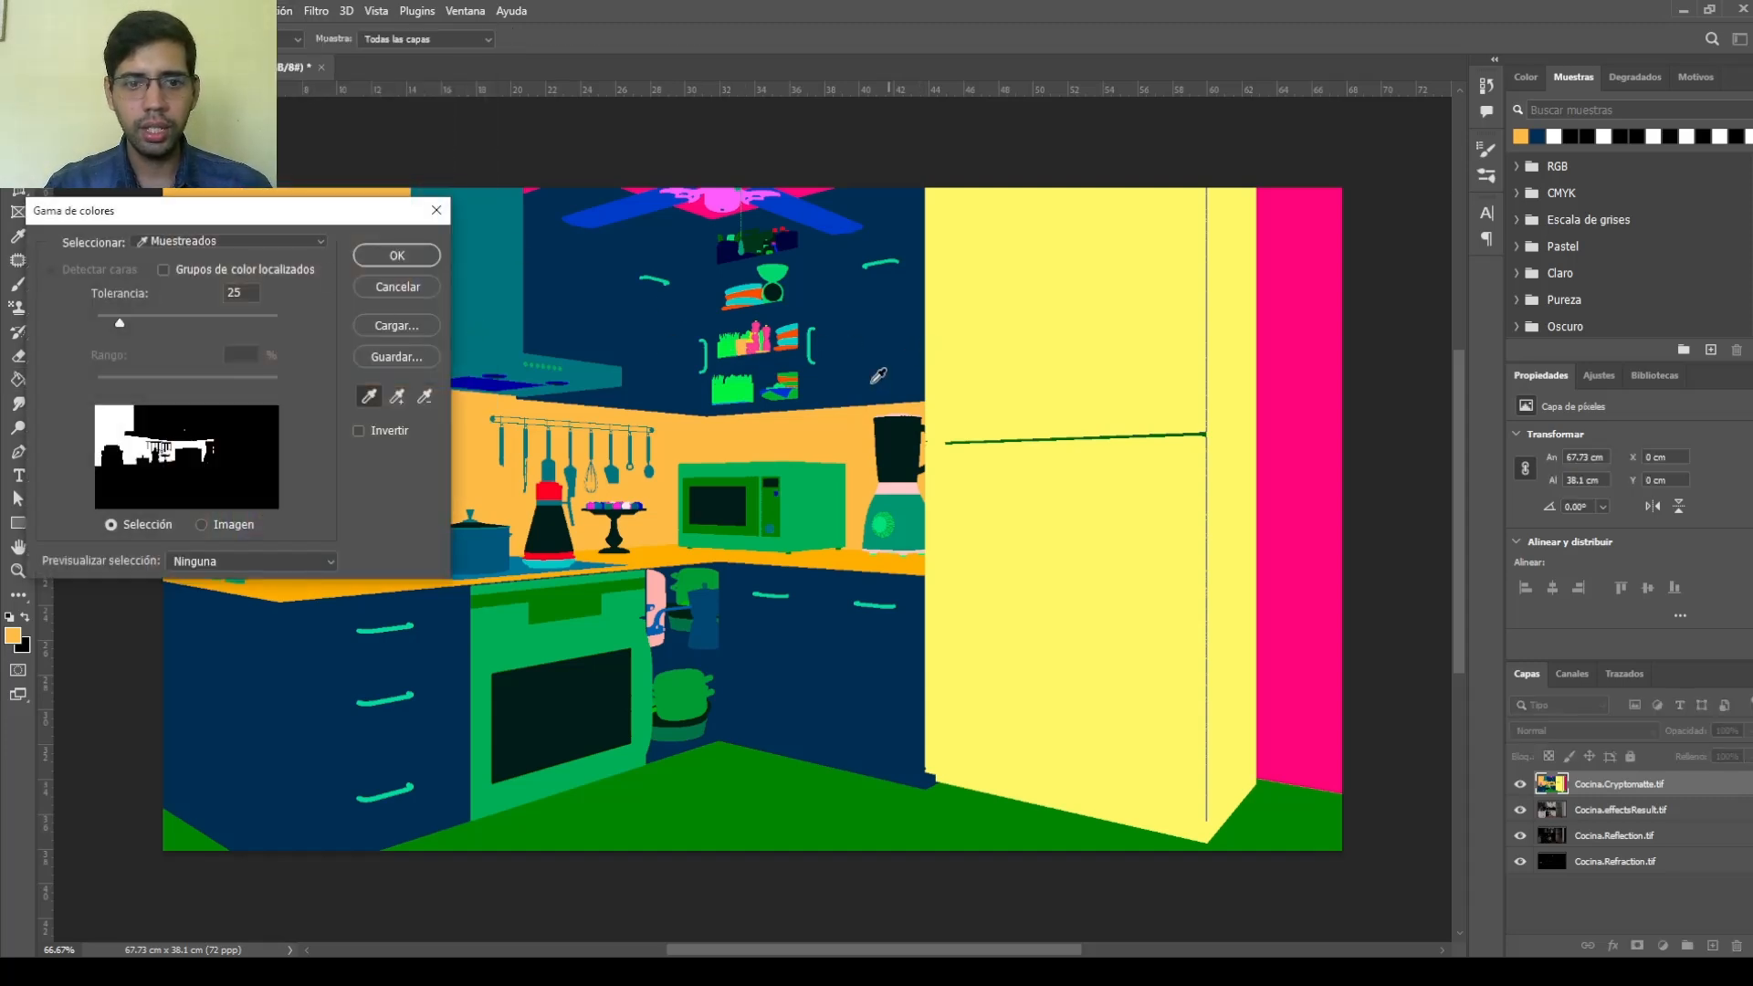
click(307, 642)
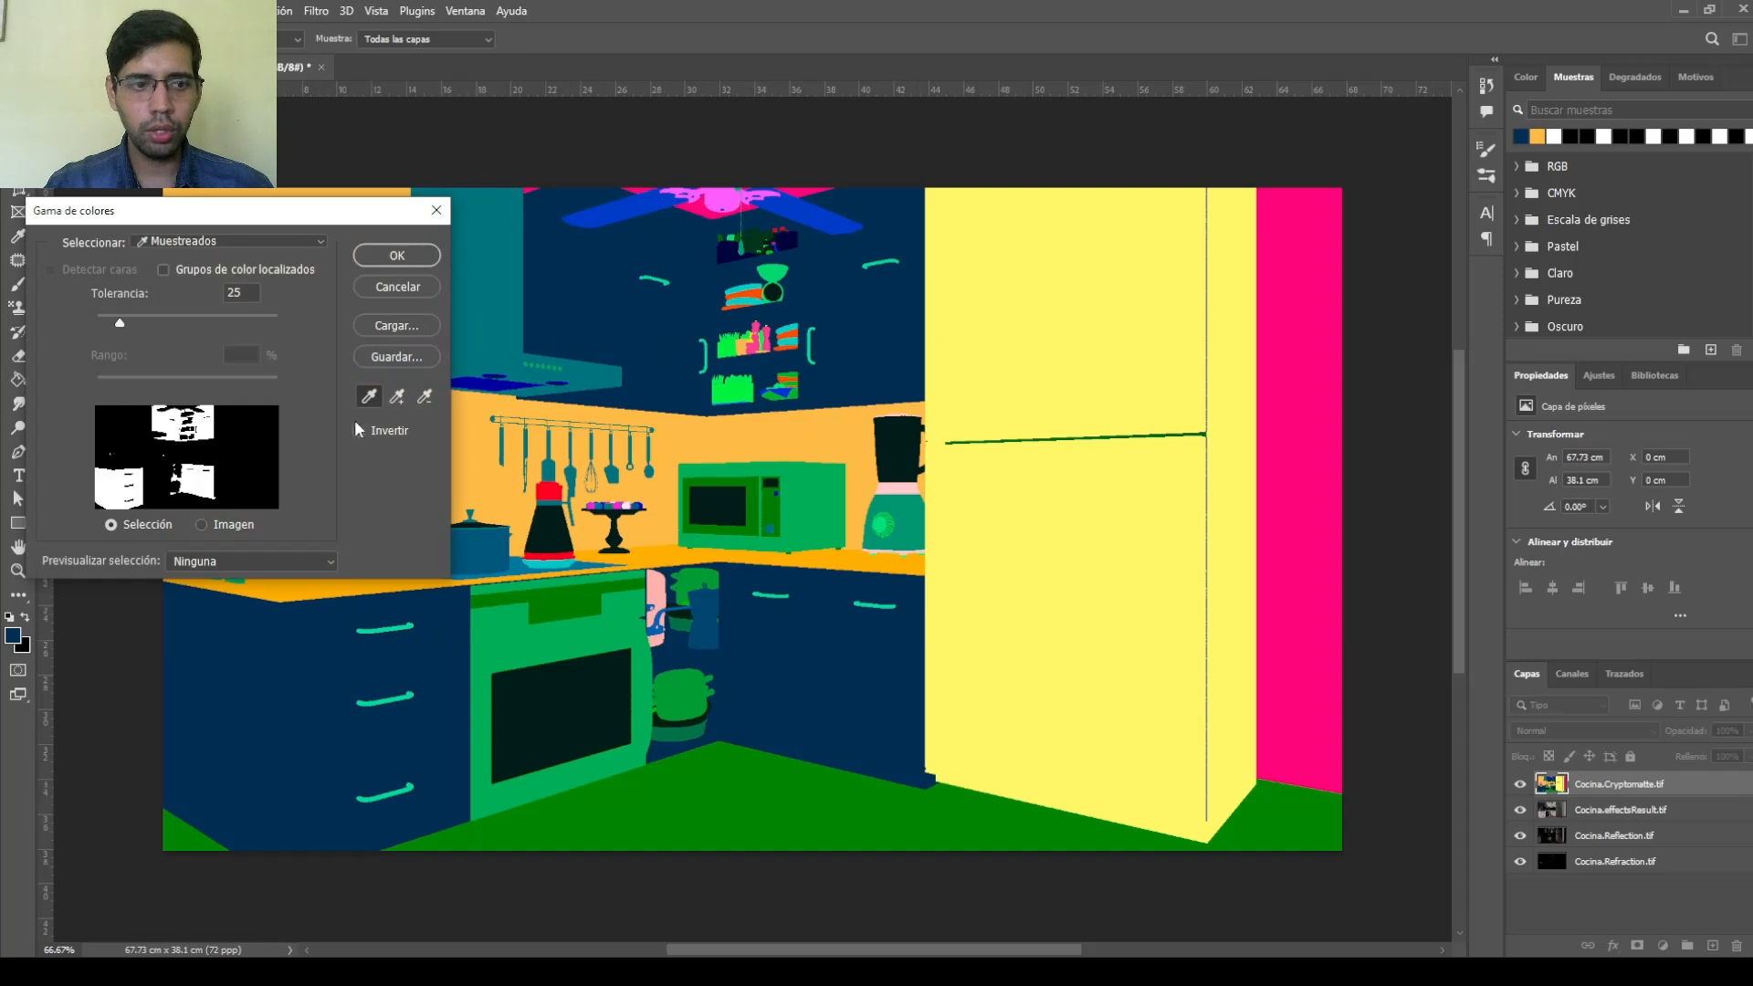
click(394, 257)
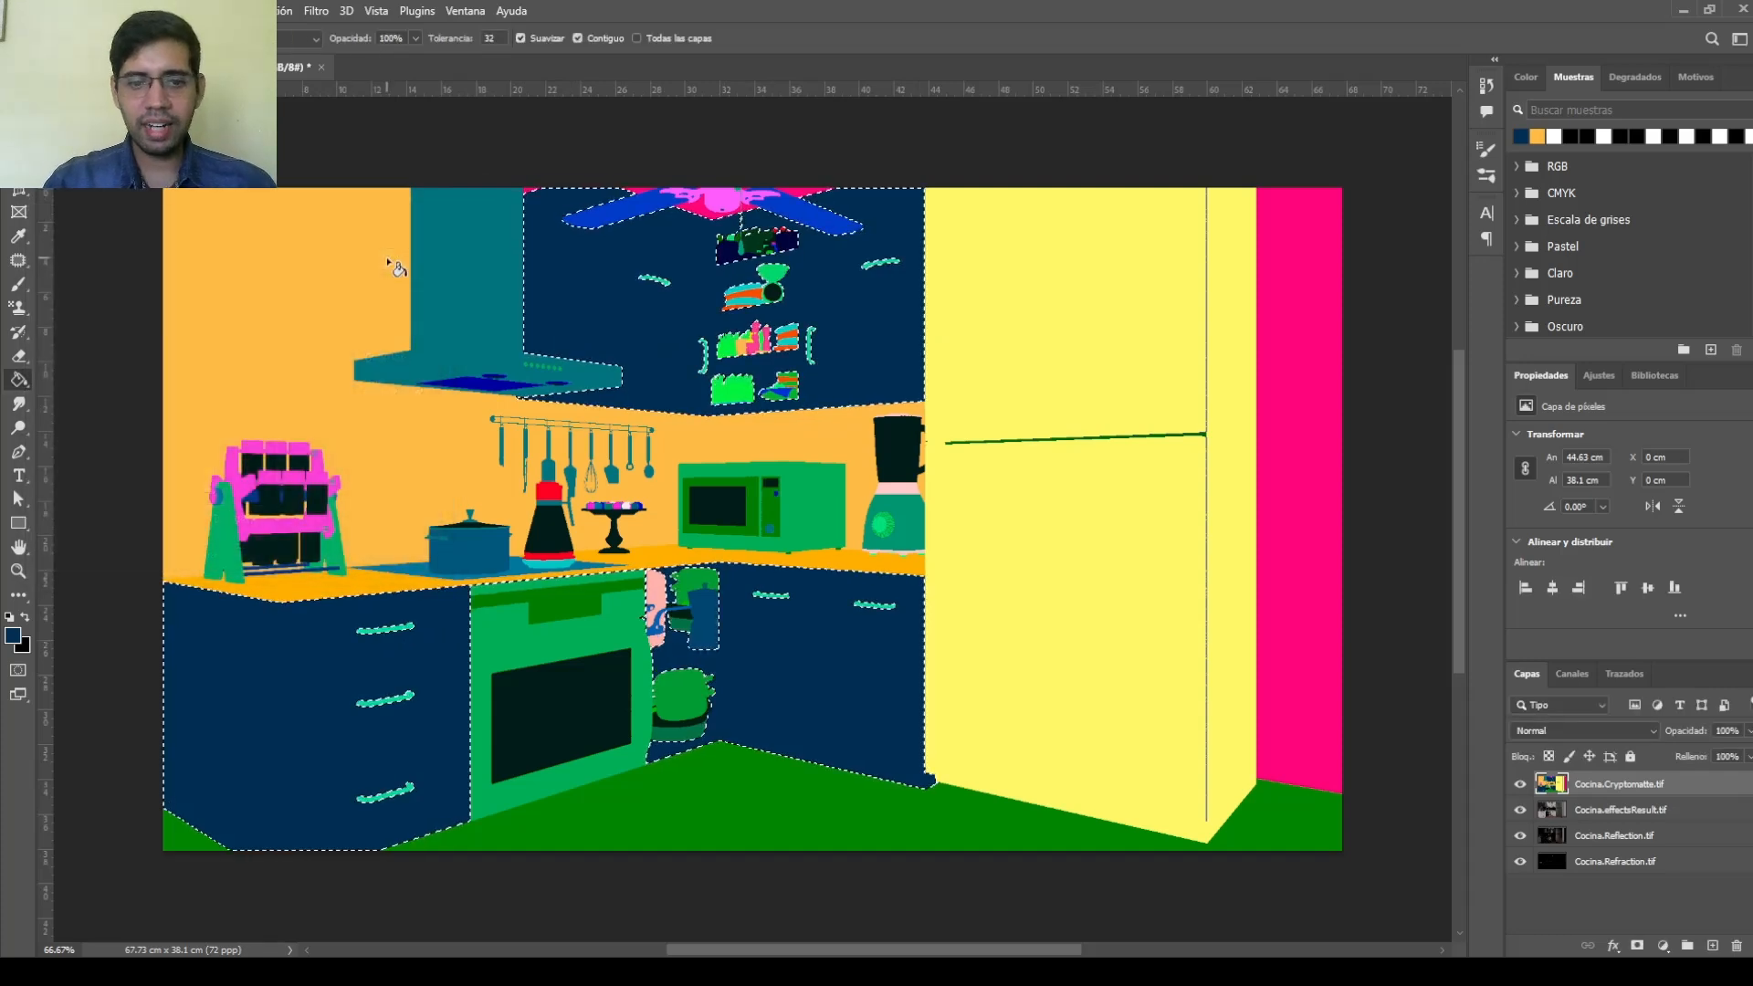
Show only the Cocina.effectsResult.tif layer and copy its selected cabinet area to a new layer
drag(1520, 835, 1521, 794)
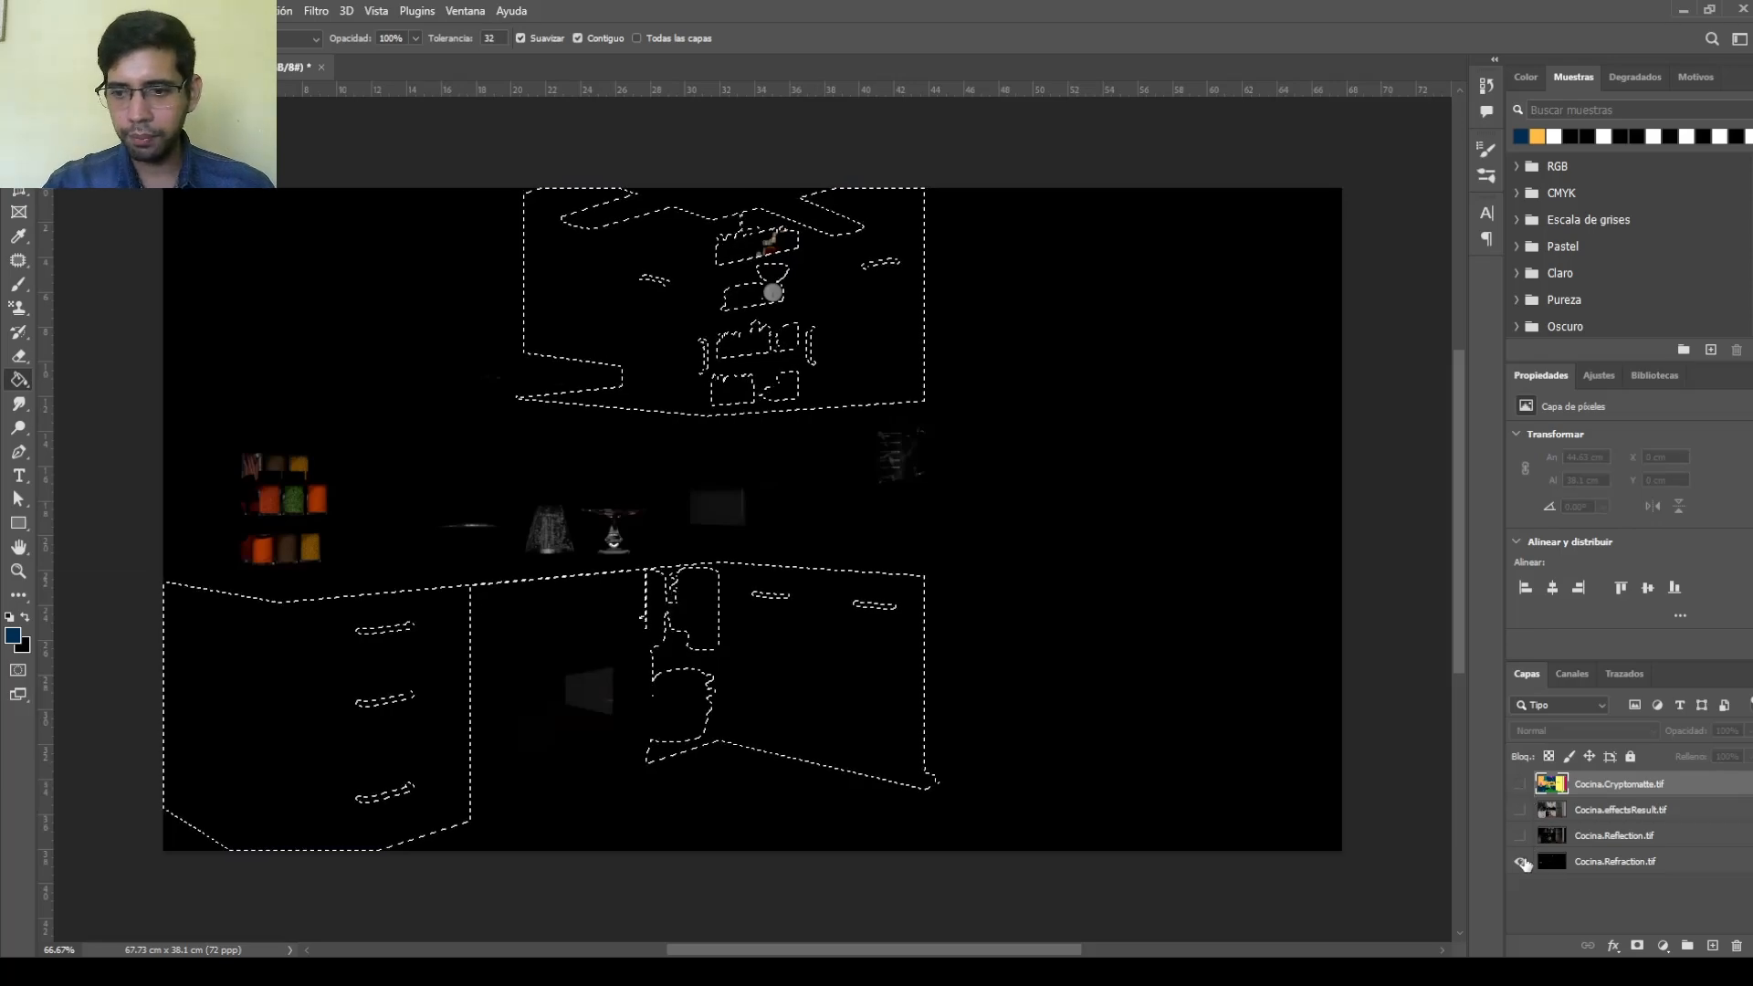
click(1520, 861)
click(1521, 810)
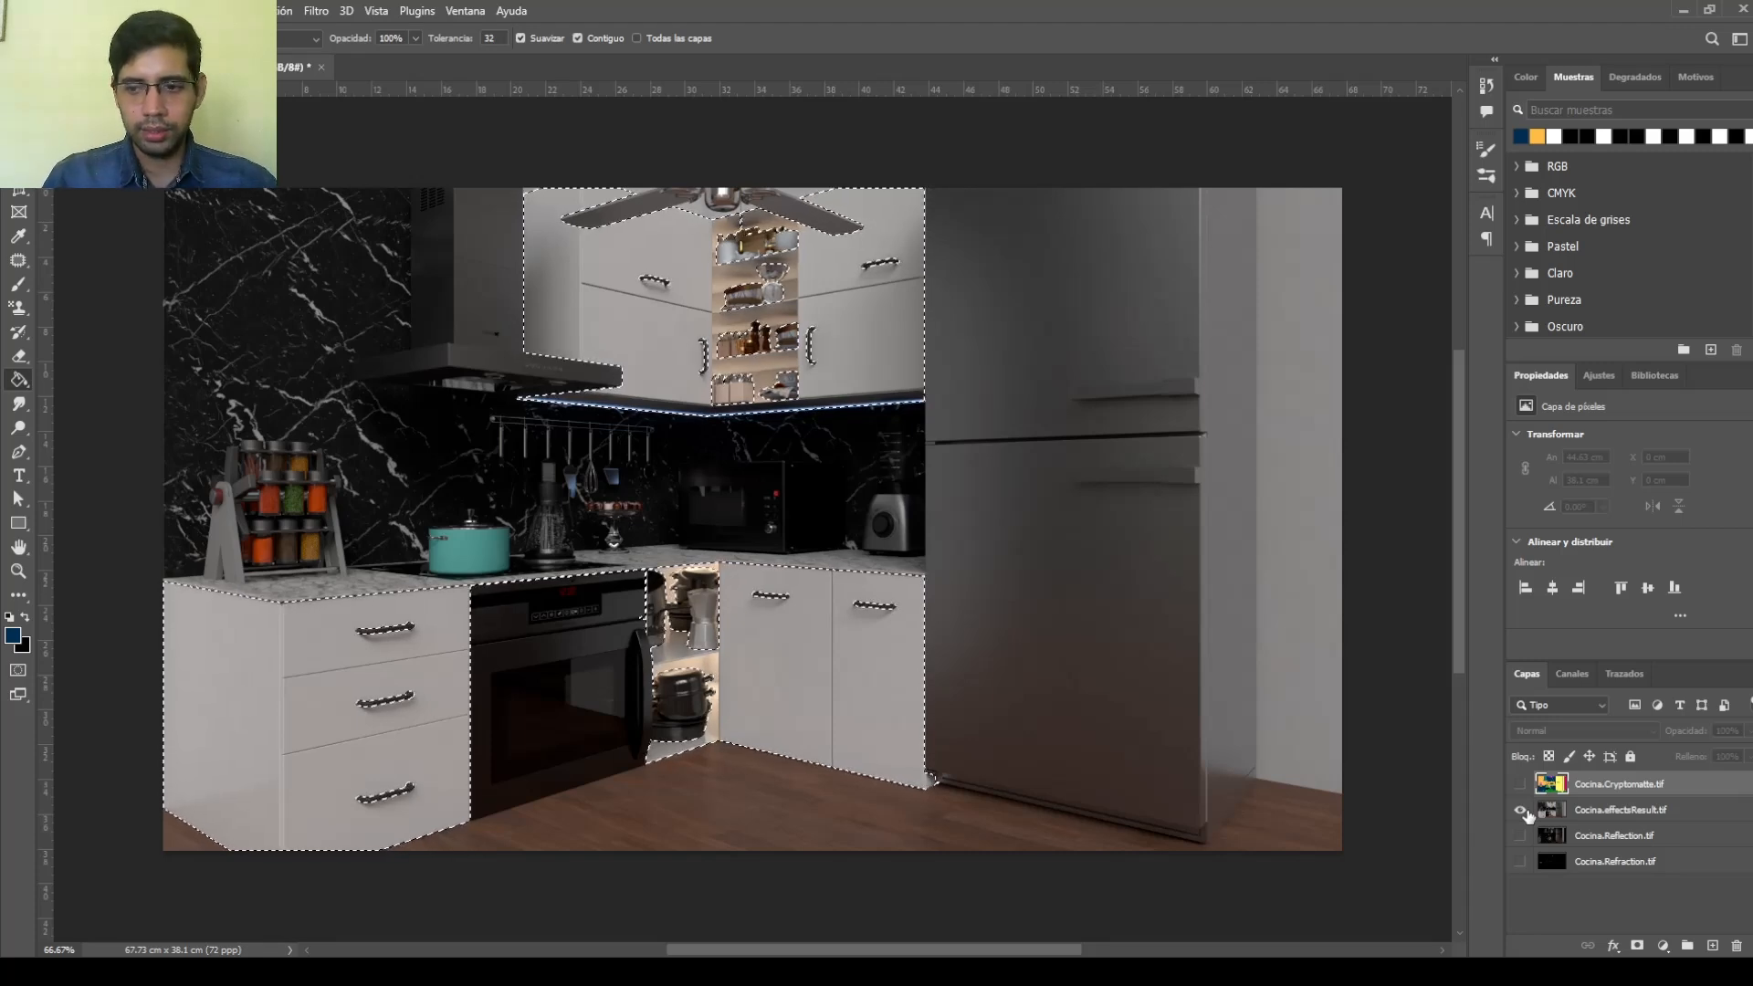
click(1612, 813)
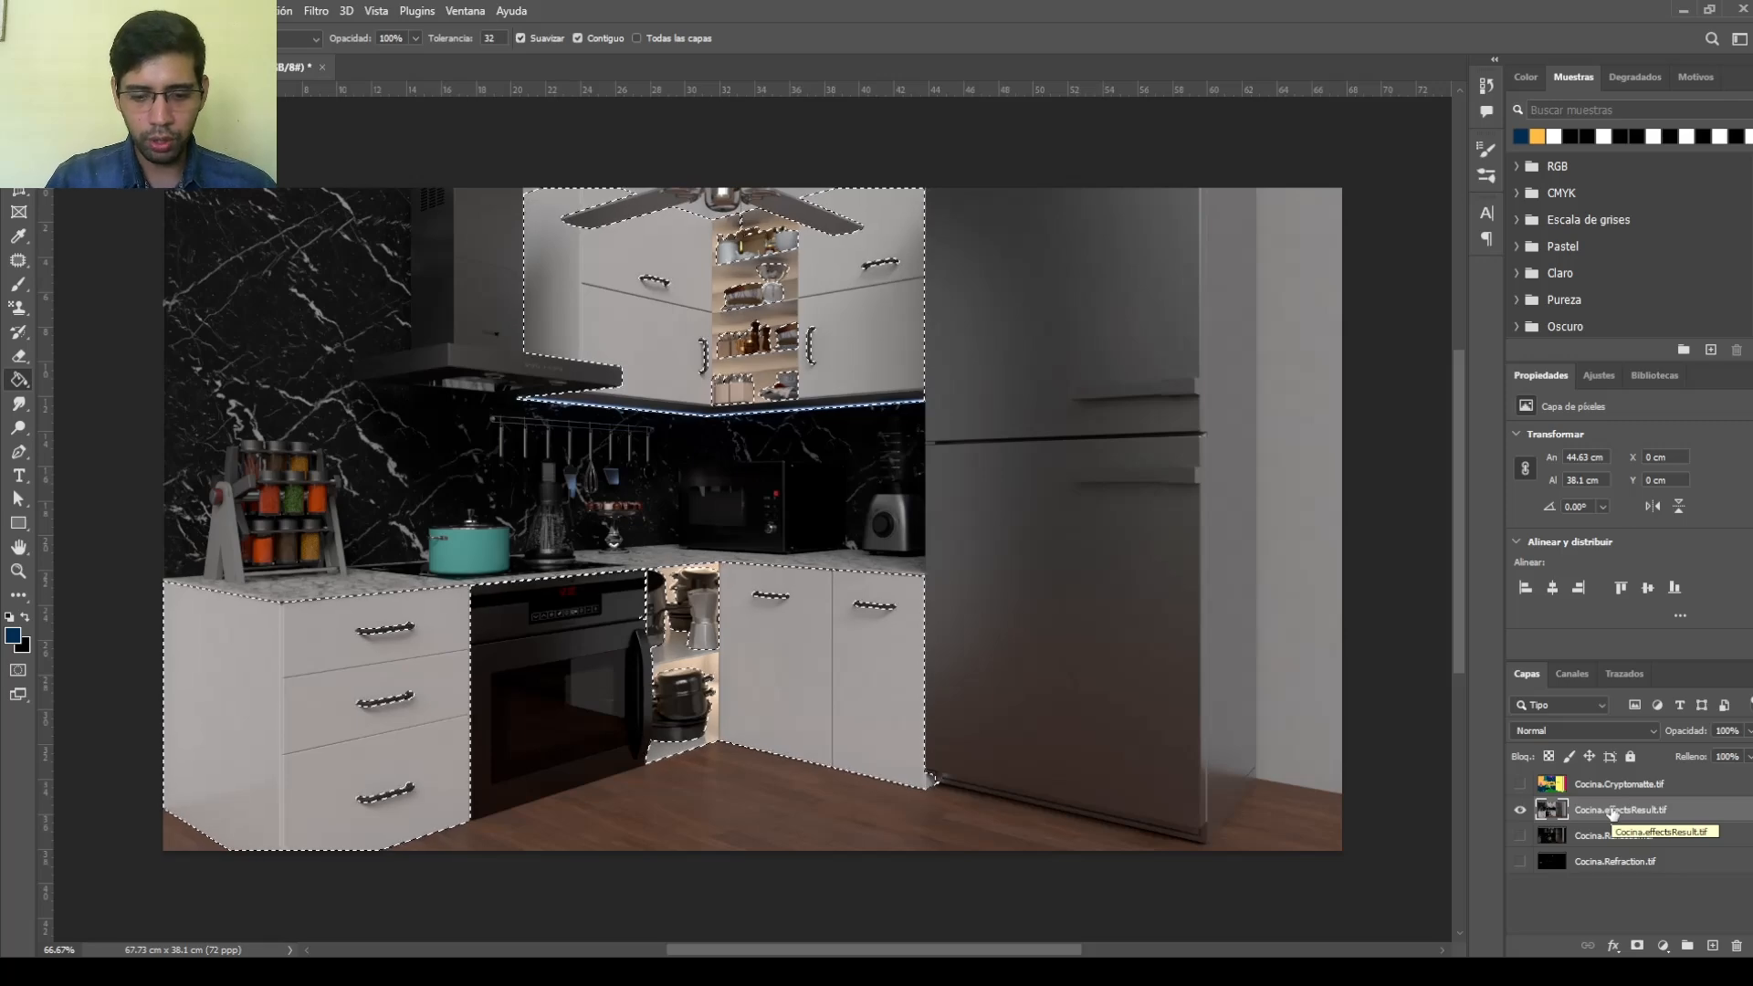
key(ctrl+j)
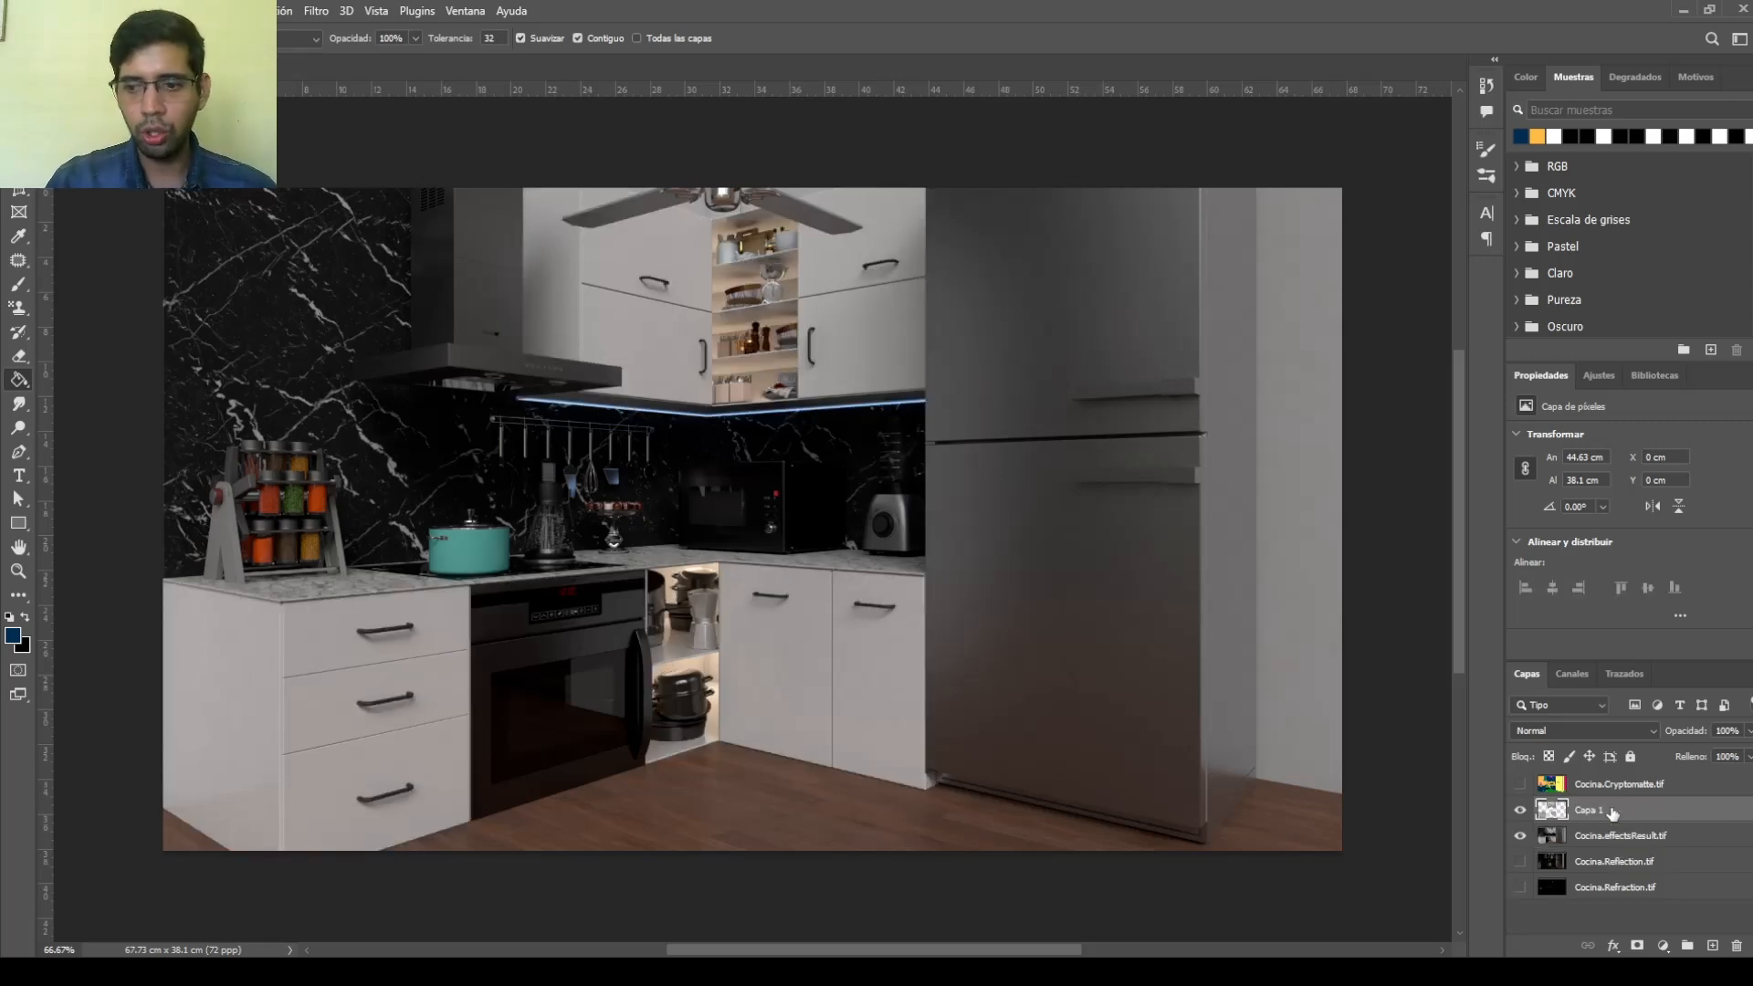
Inspect the copied cabinet layer on its own and add a Brightness/Contrast adjustment clipped to it
click(1520, 835)
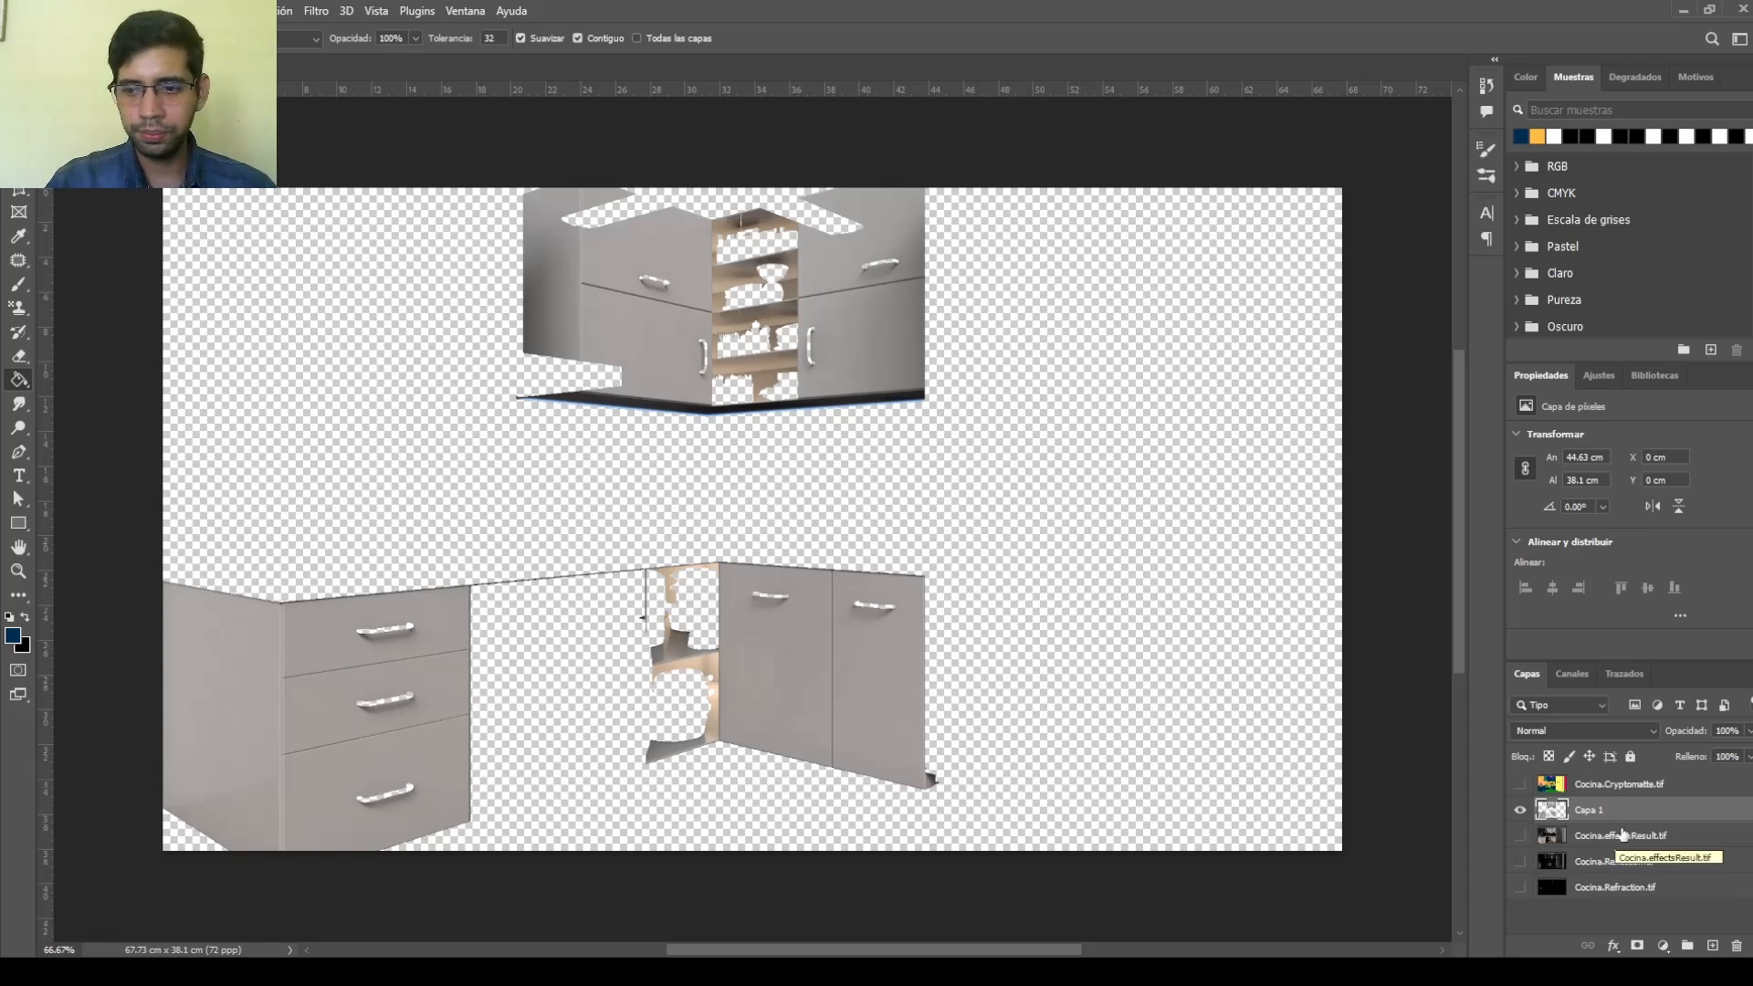
click(1520, 835)
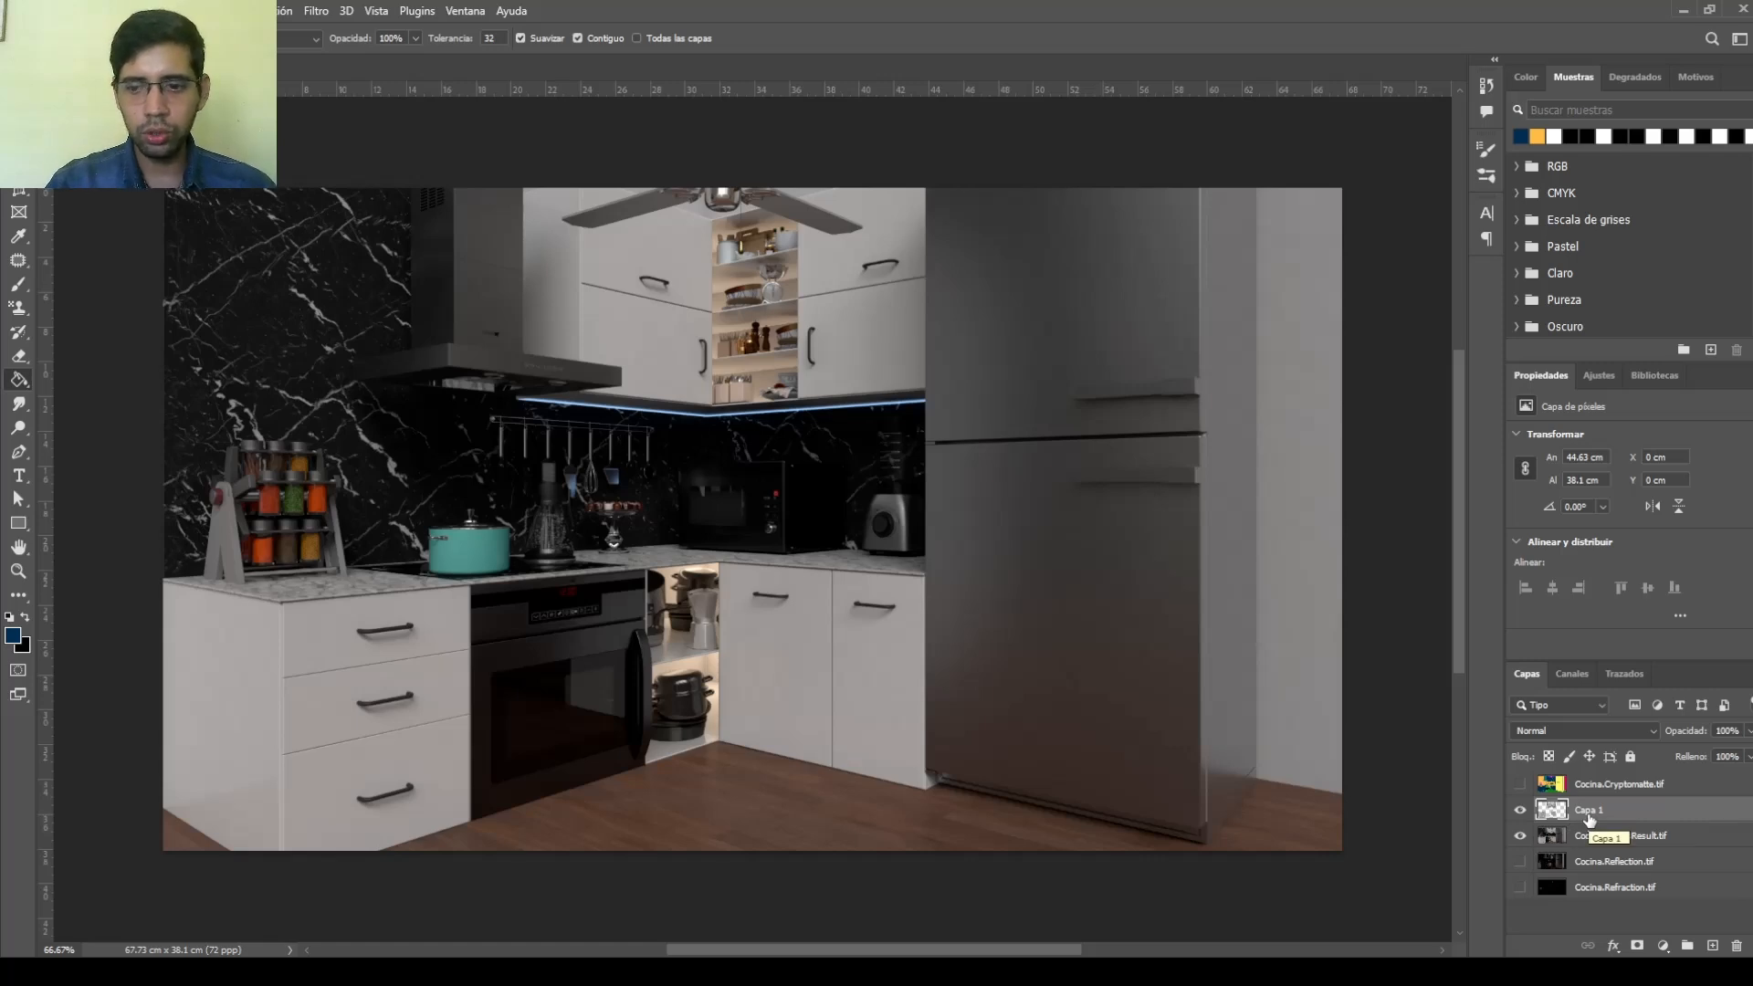
click(1662, 946)
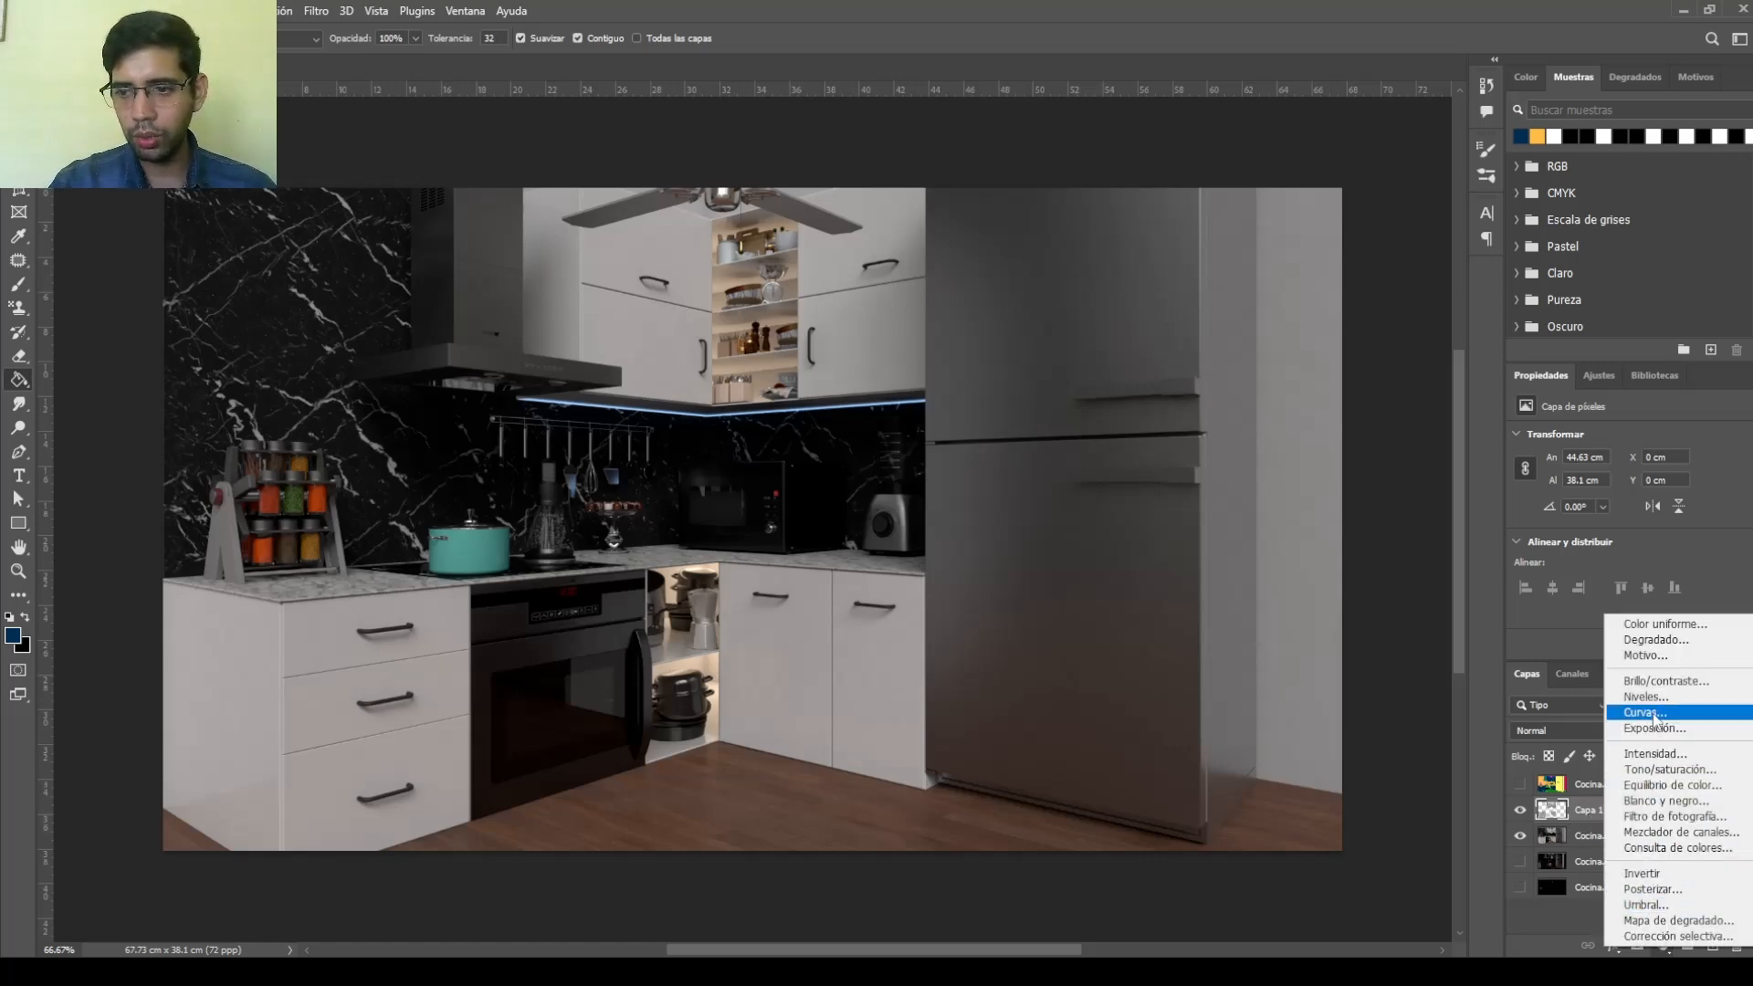
click(1663, 682)
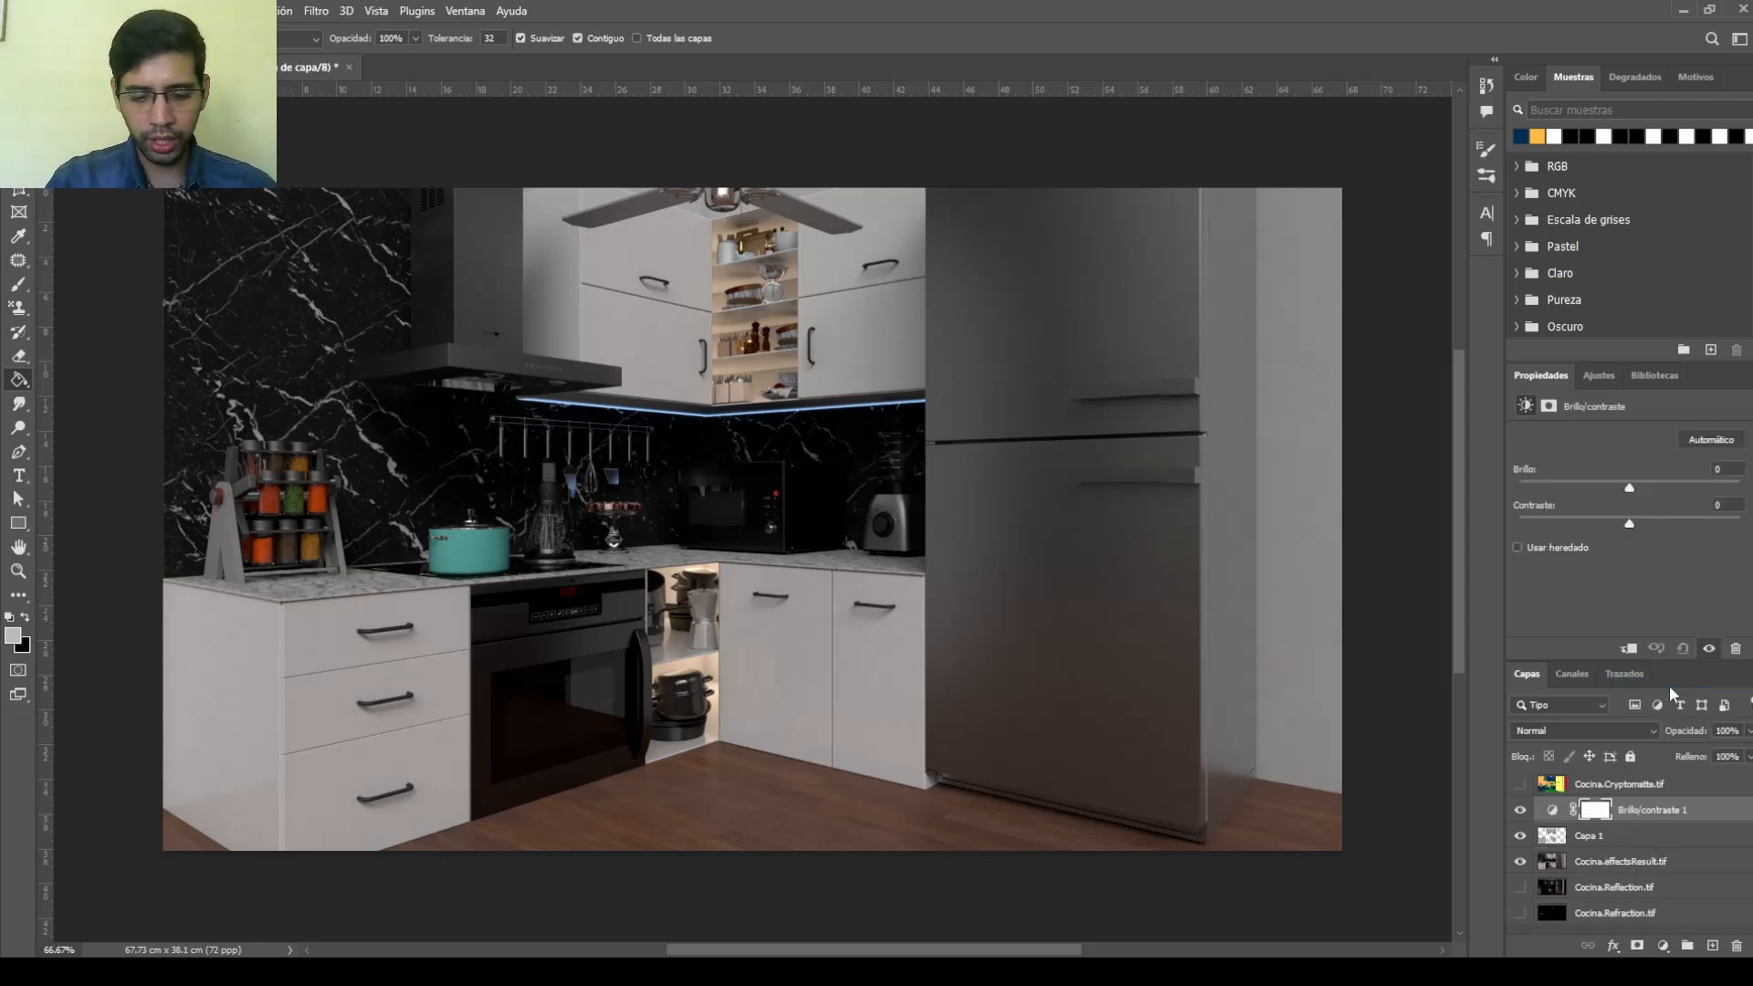
key(ctrl+alt+g)
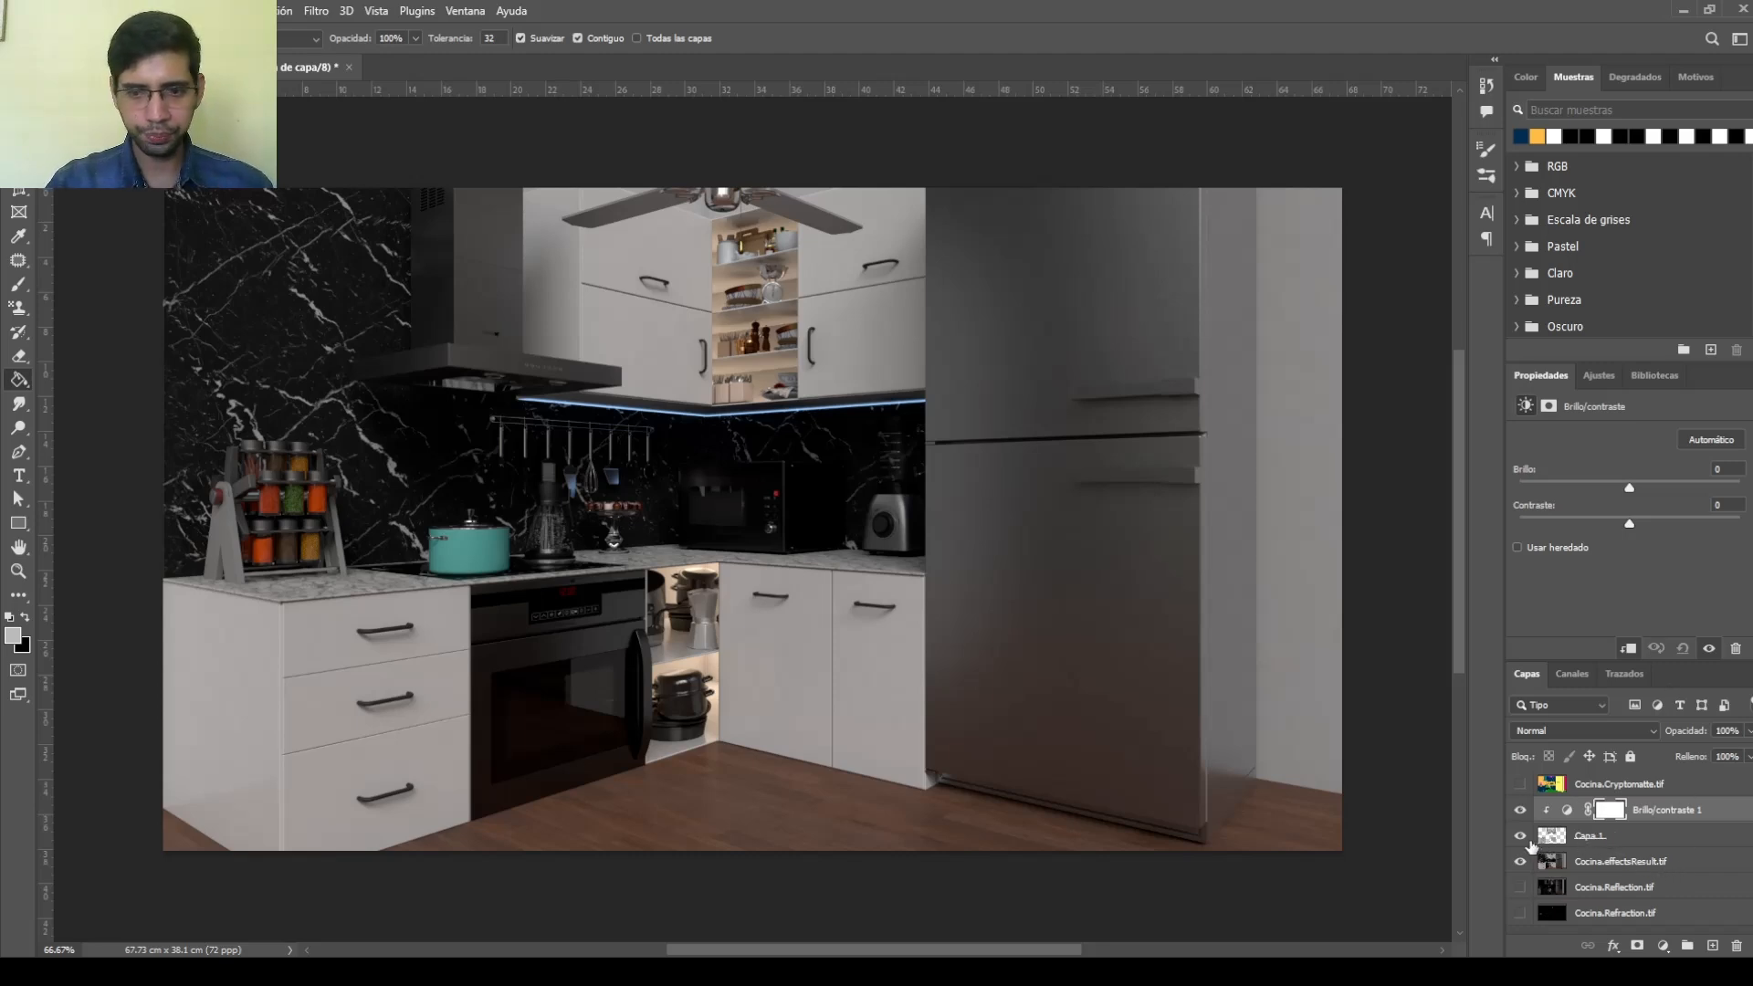
Release and restore the adjustment's clipping to the cabinet layer, and set its brightness to 33 and contrast to 19
mouse_move(1629, 491)
mouse_down()
mouse_move(1647, 490)
mouse_move(1587, 498)
mouse_move(1652, 491)
mouse_move(1597, 493)
mouse_move(1633, 496)
mouse_up()
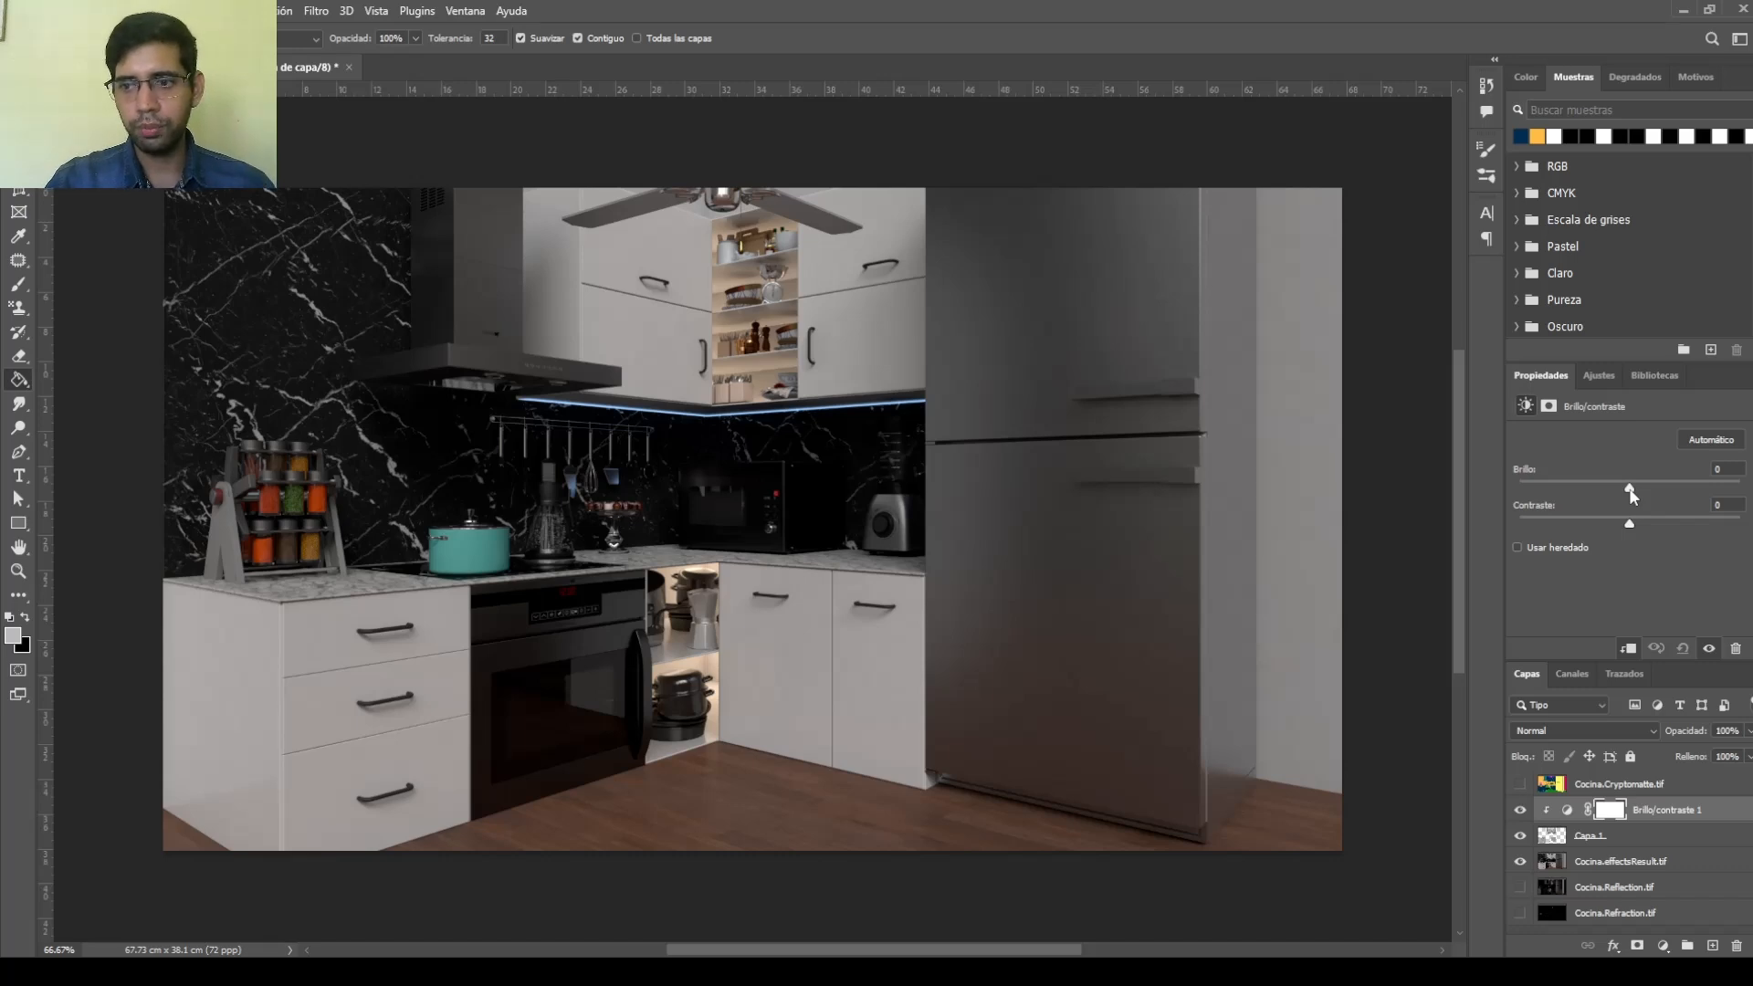
alt+click(1612, 822)
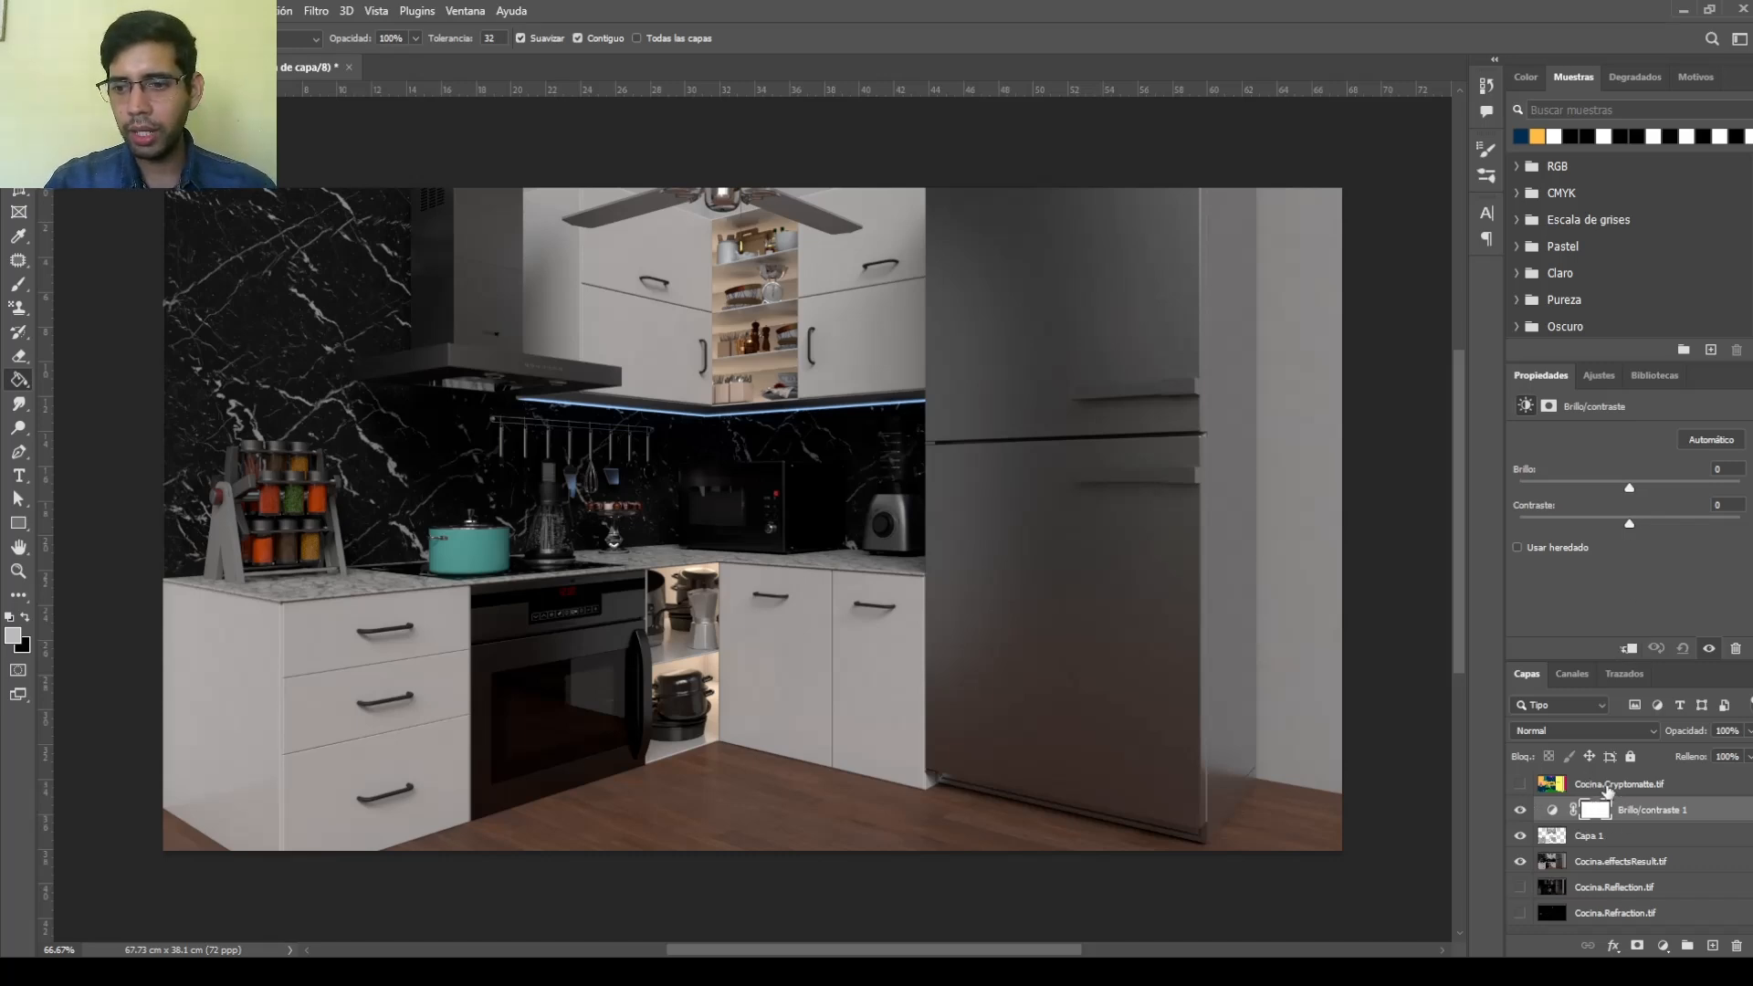
mouse_move(1659, 492)
mouse_down()
mouse_move(1607, 490)
mouse_move(1647, 491)
mouse_up()
click(1644, 810)
key(ctrl+alt+g)
mouse_move(1635, 493)
mouse_down()
mouse_move(1608, 485)
mouse_move(1653, 488)
mouse_up()
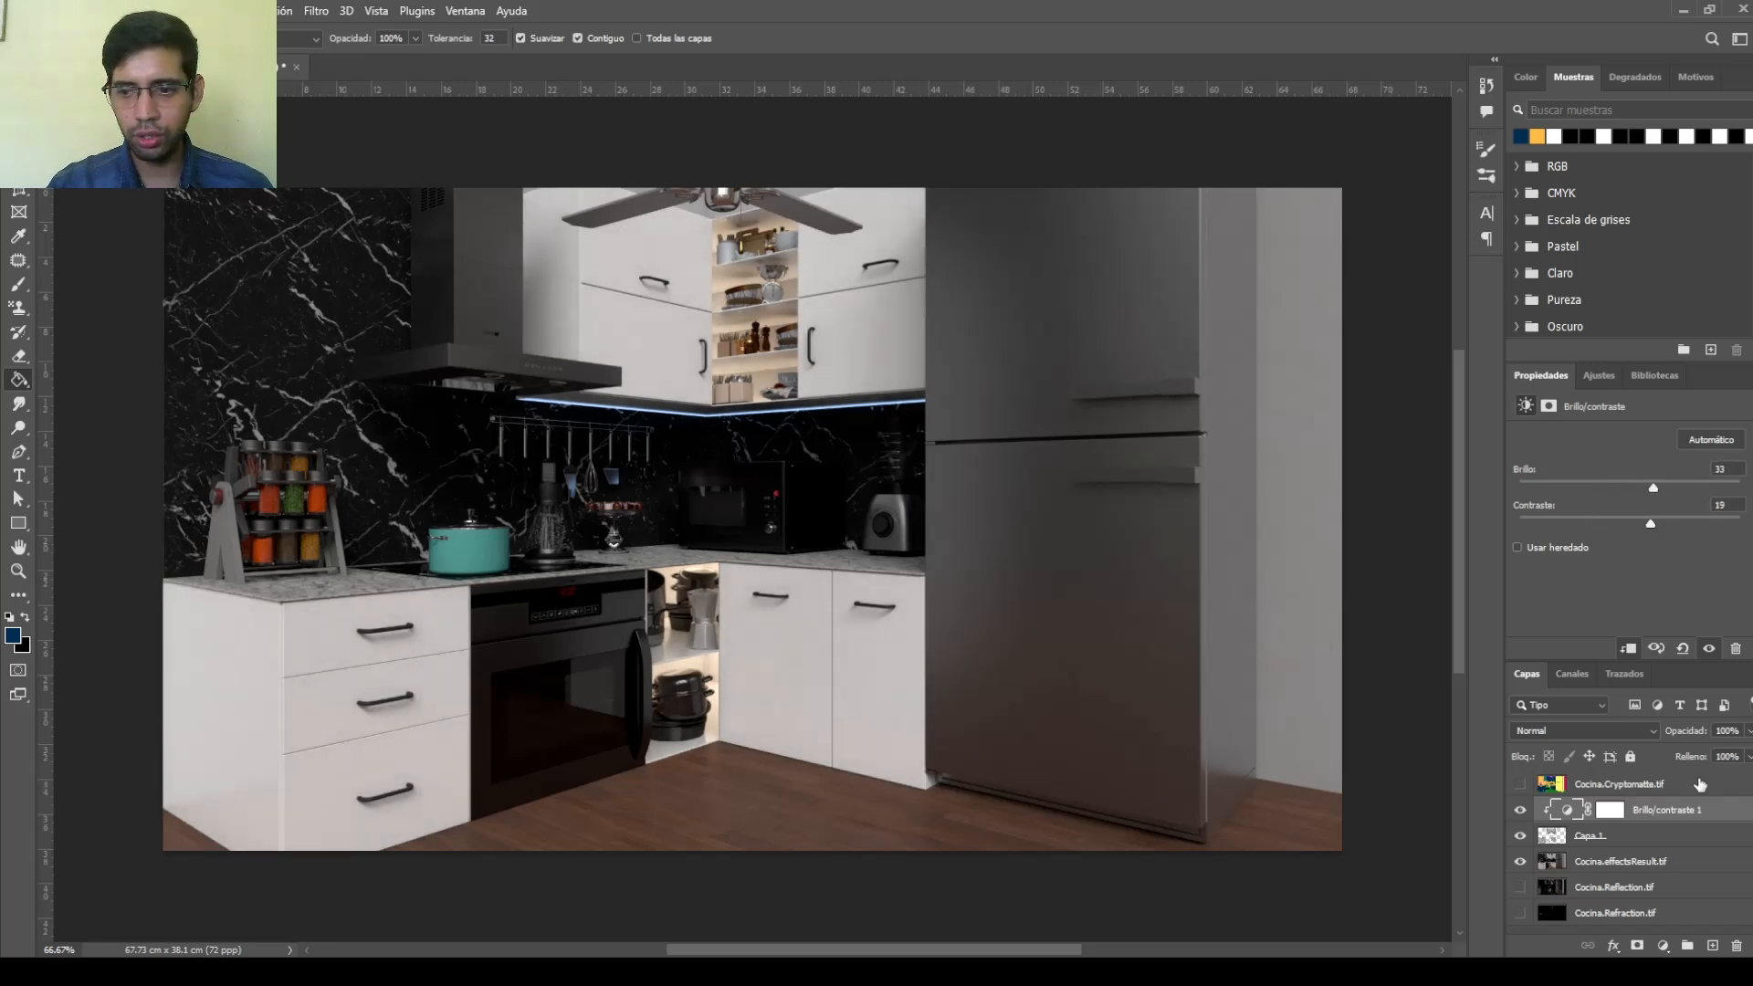
Delete the Brightness/Contrast adjustment and the copied cabinet layer
key(Delete)
key(Delete)
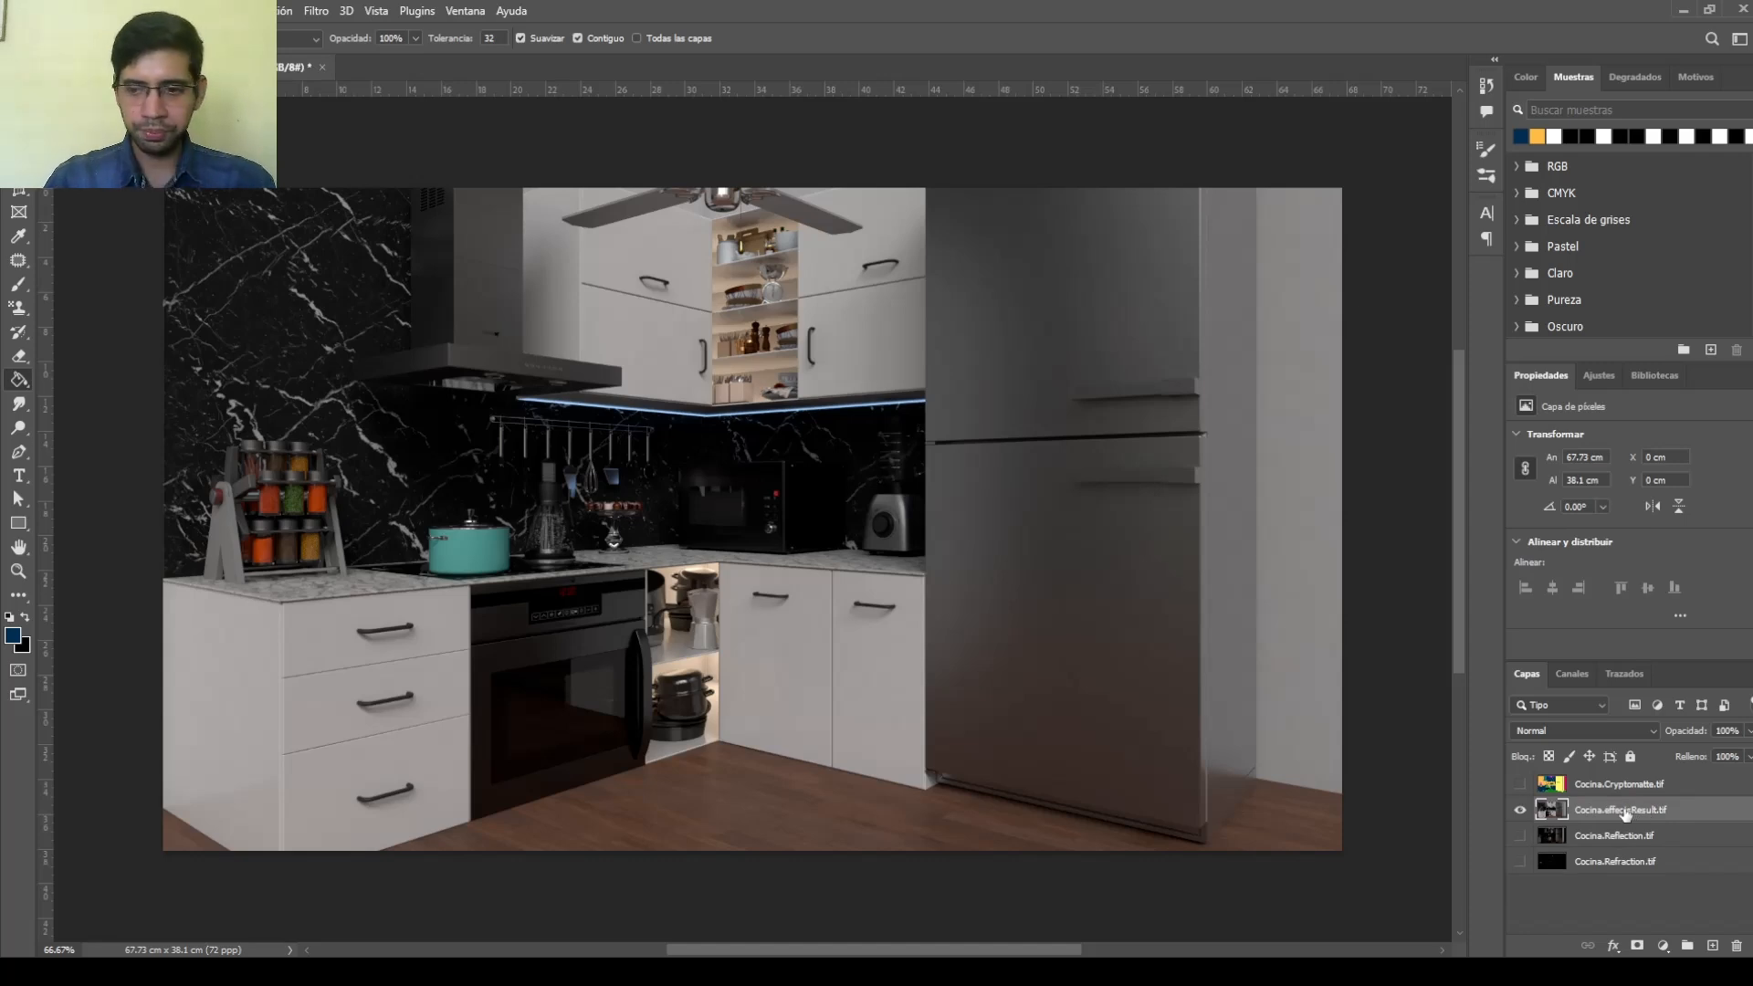
Move the Cocina.effectsResult.tif layer to the bottom of the stack and leave it as the only visible layer
click(1520, 836)
click(1520, 860)
click(1520, 784)
click(1557, 790)
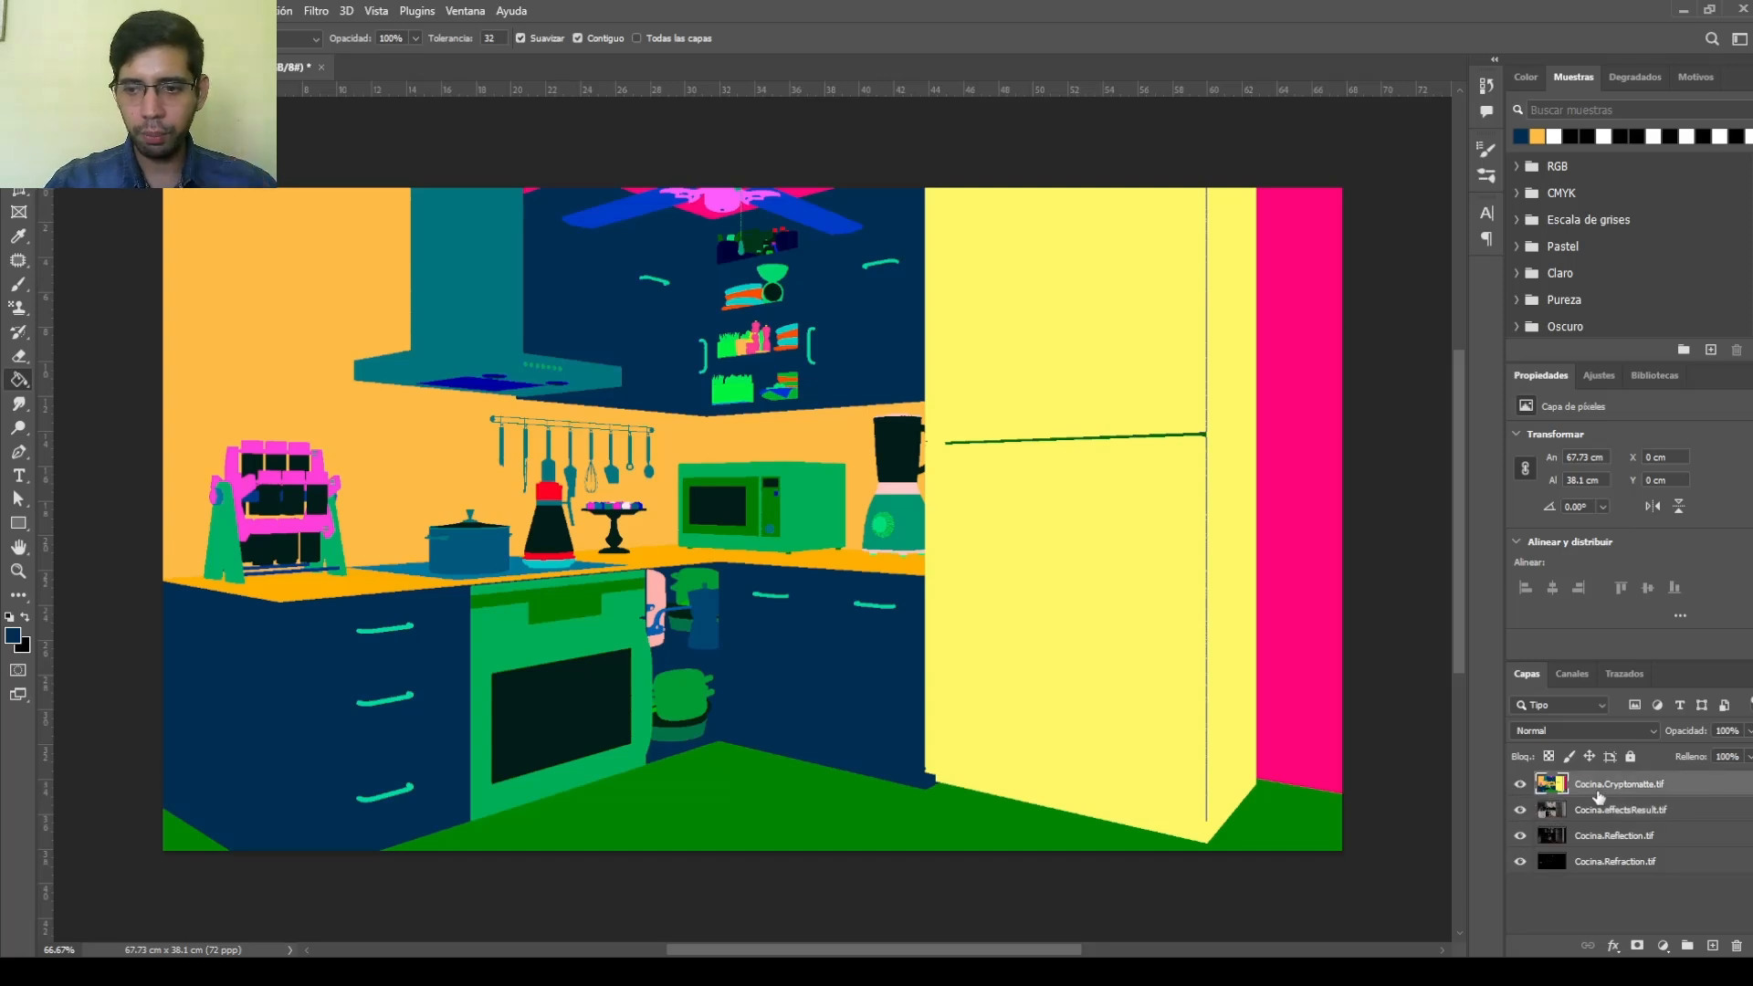
click(1520, 784)
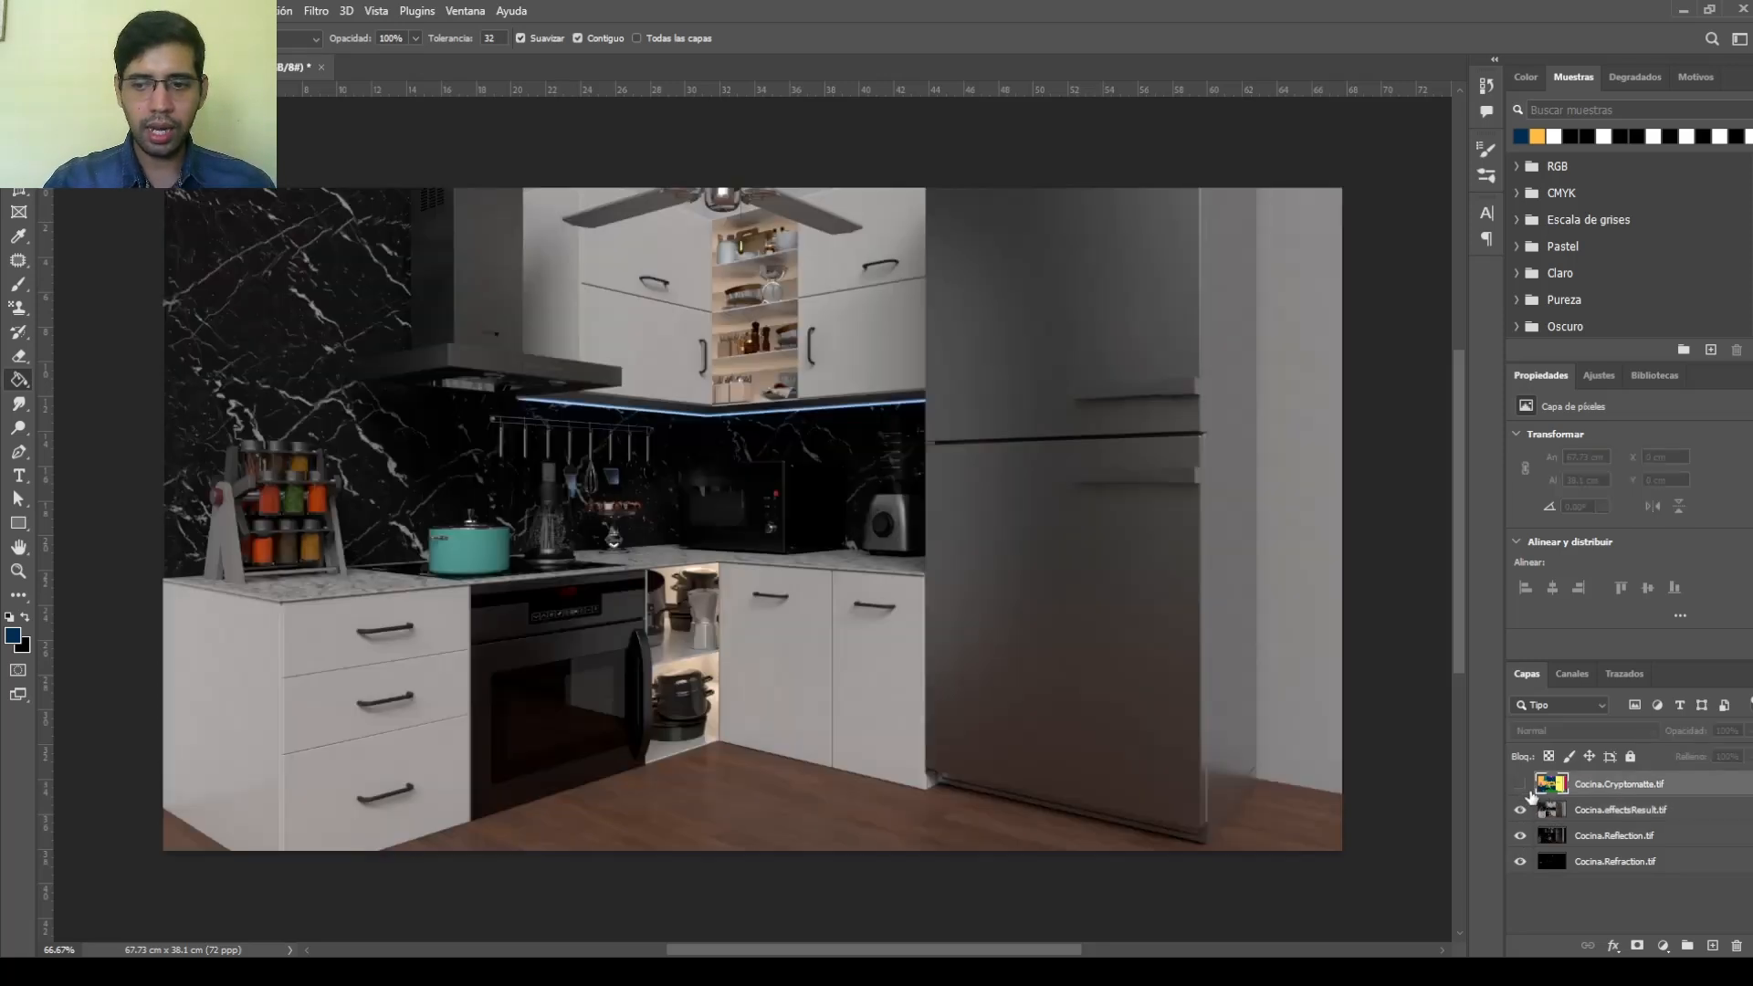
click(1606, 813)
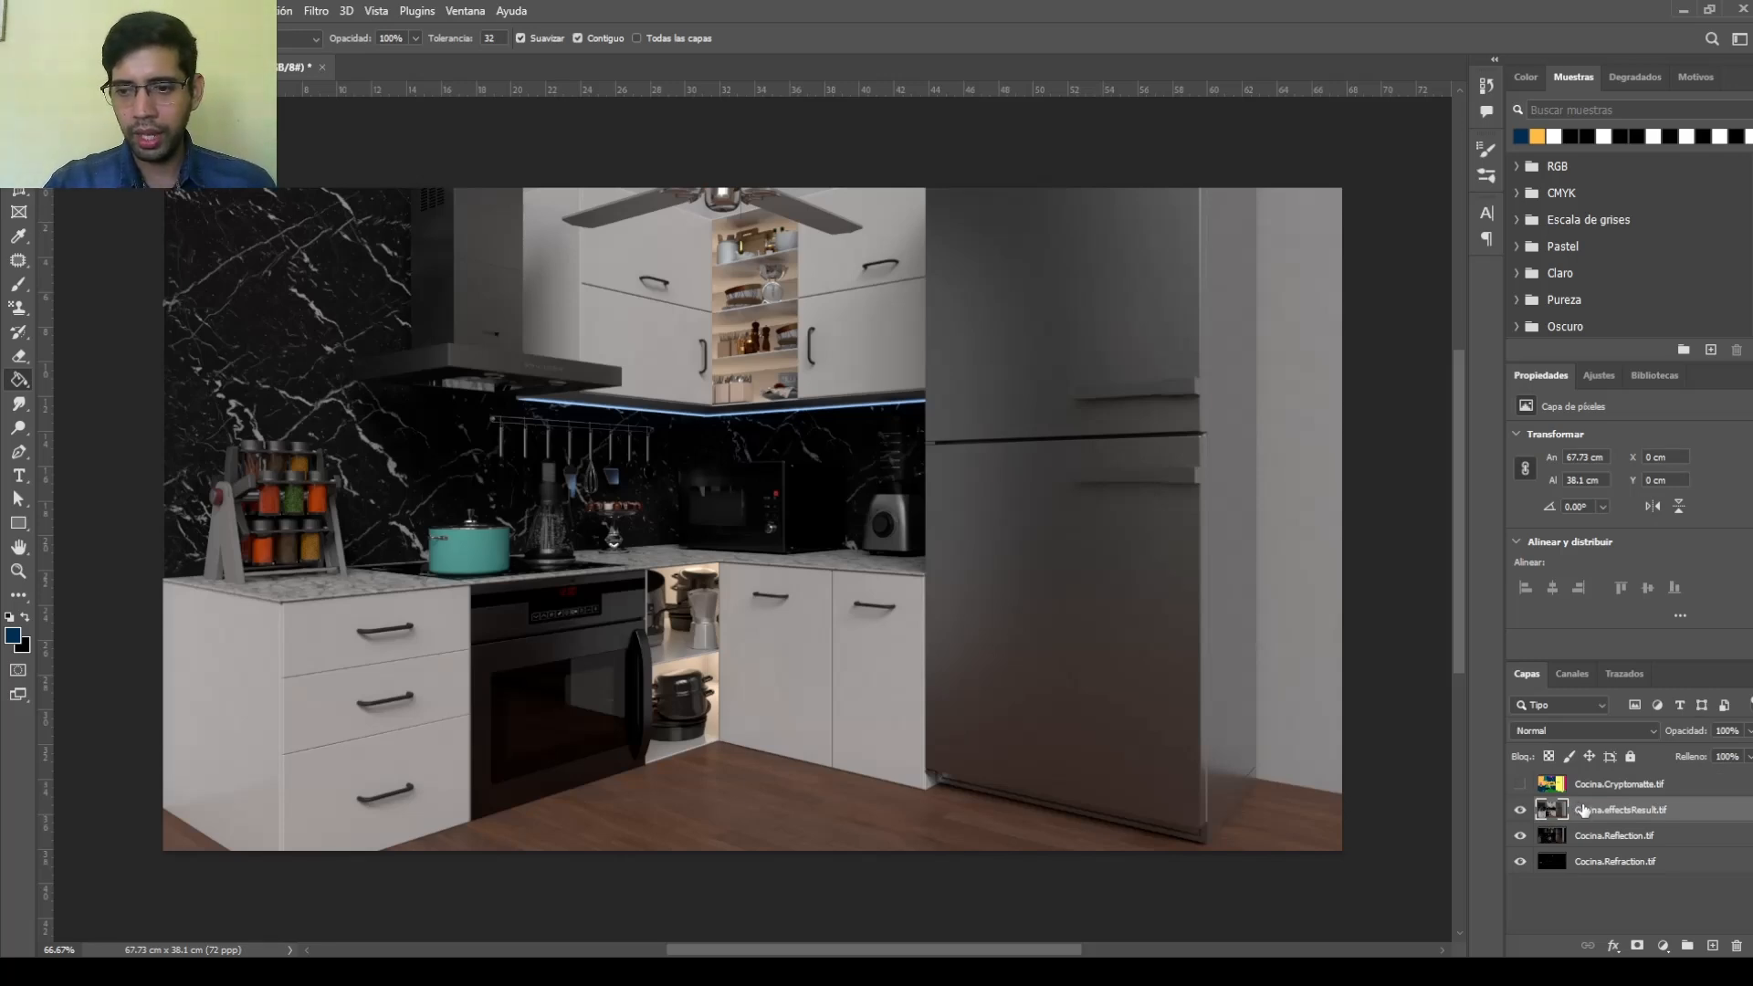
drag(1586, 810, 1593, 878)
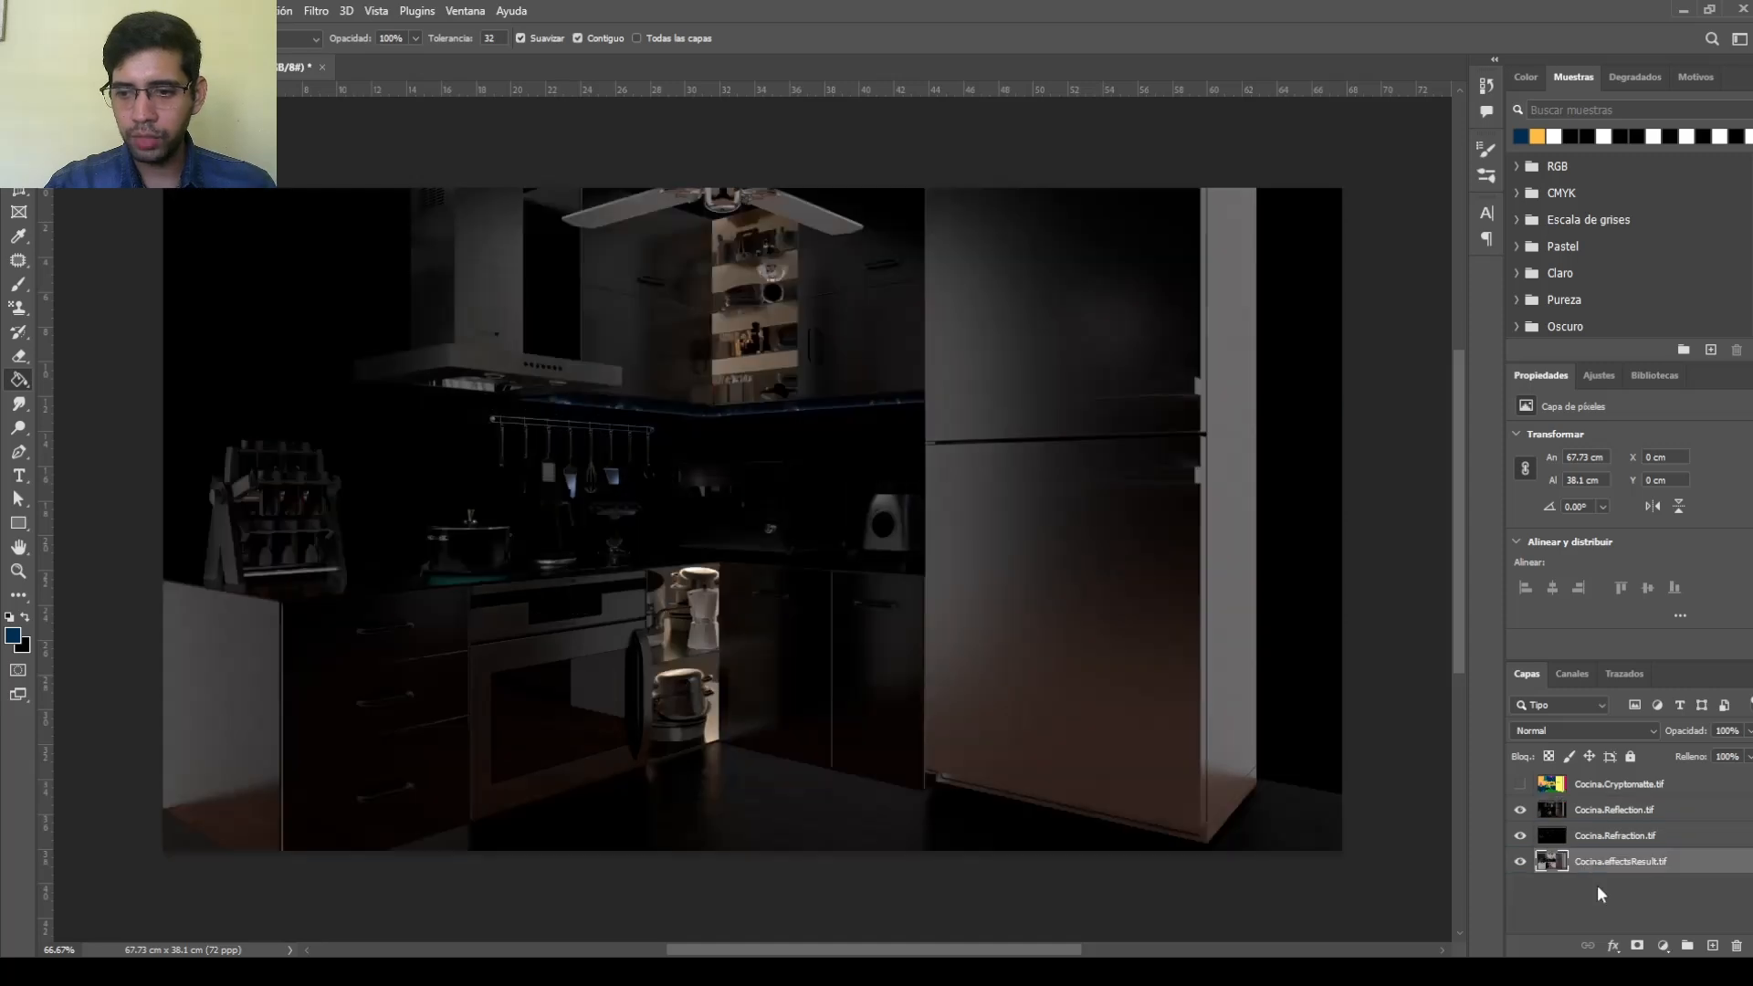
click(1519, 836)
click(1520, 809)
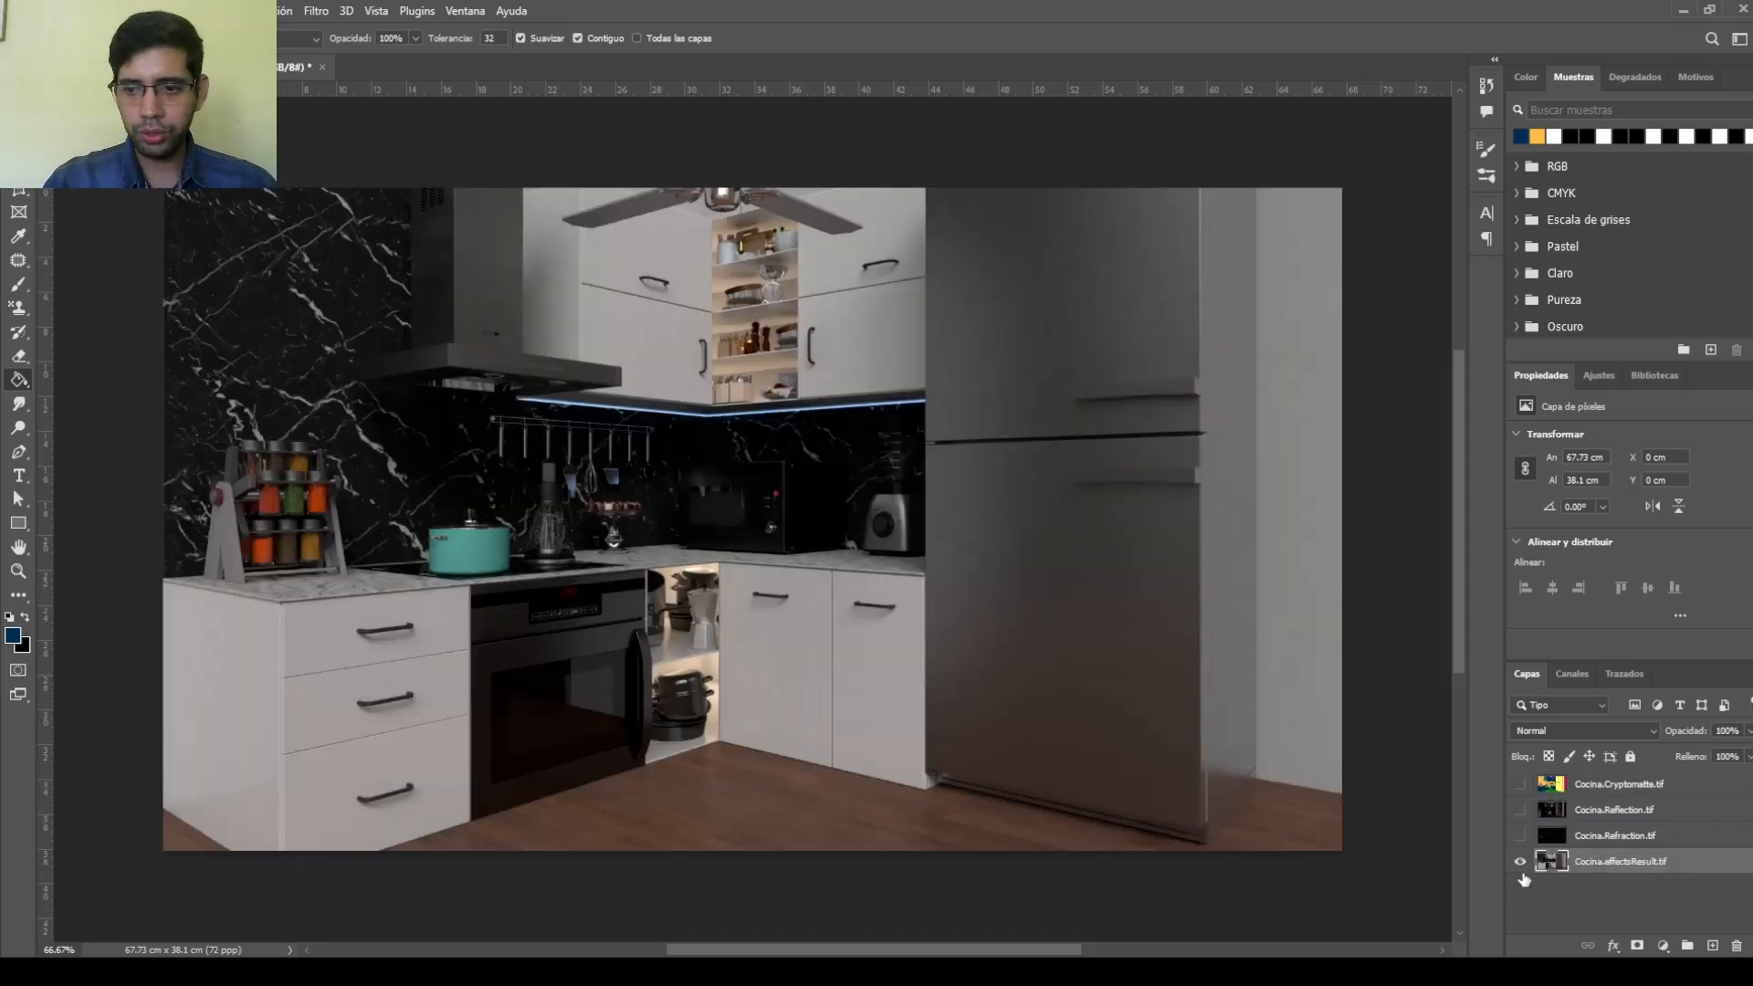
Show the Cocina.Reflection.tif layer and blend it in Trama (Screen) mode at 42% opacity
click(1598, 811)
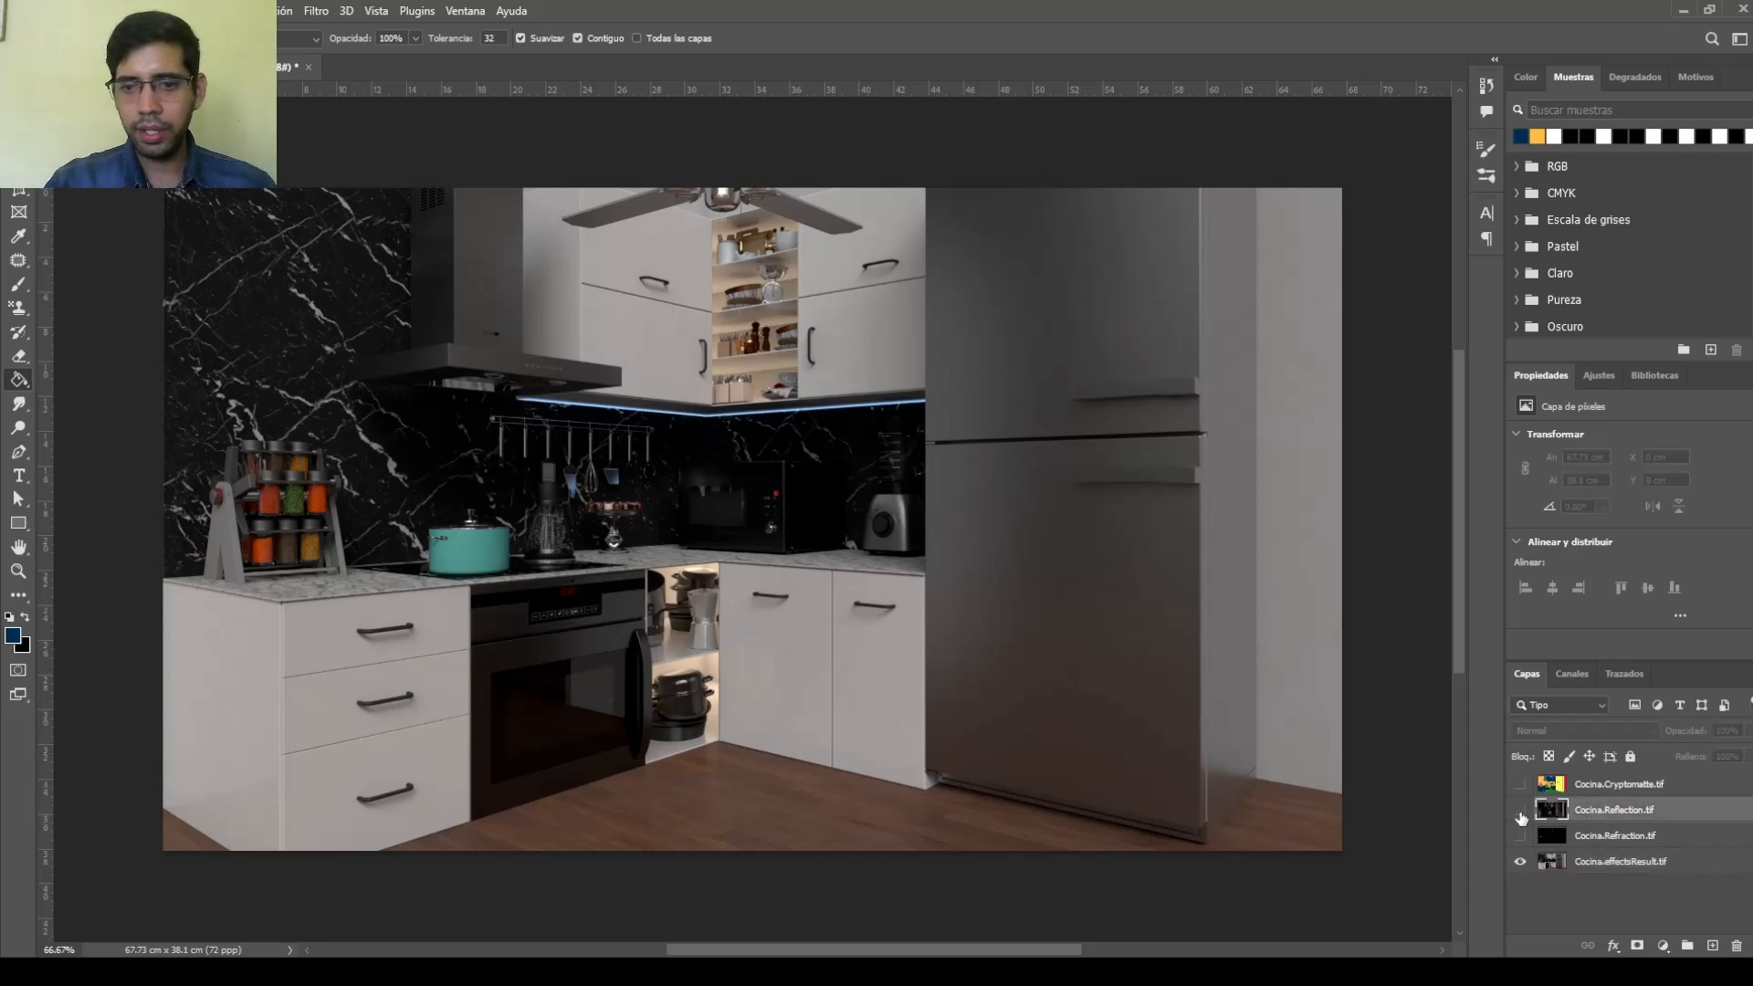
click(1519, 811)
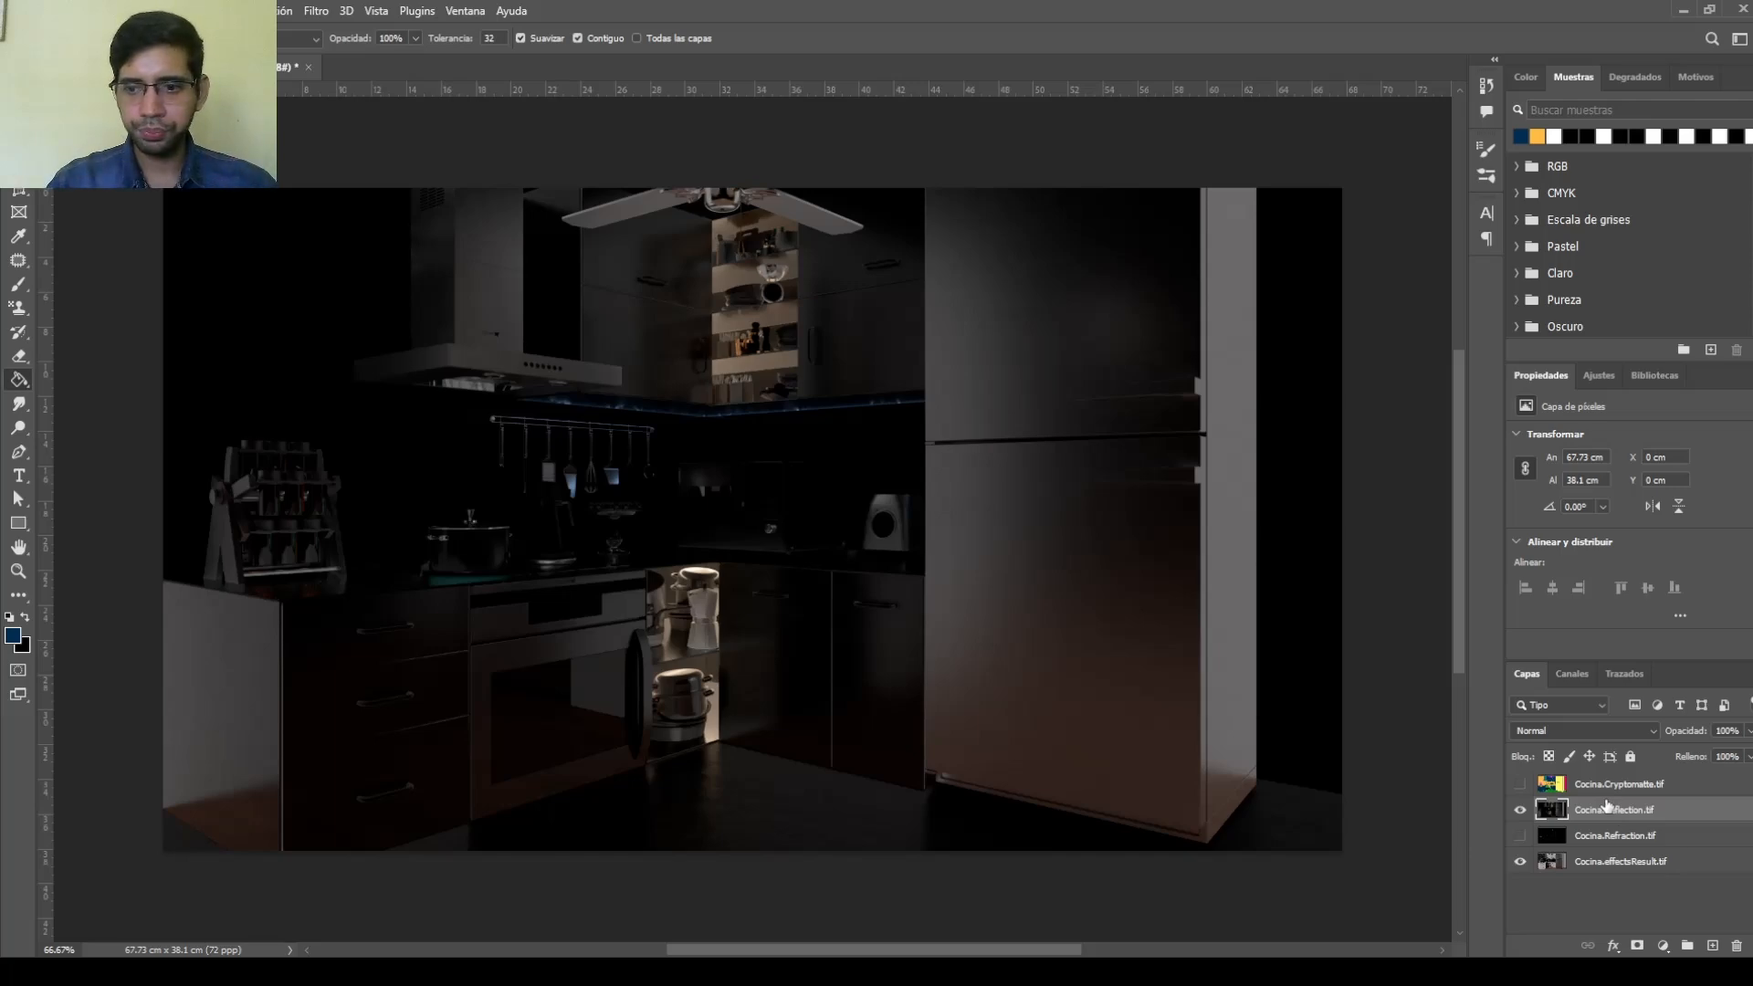
click(1613, 731)
click(1591, 654)
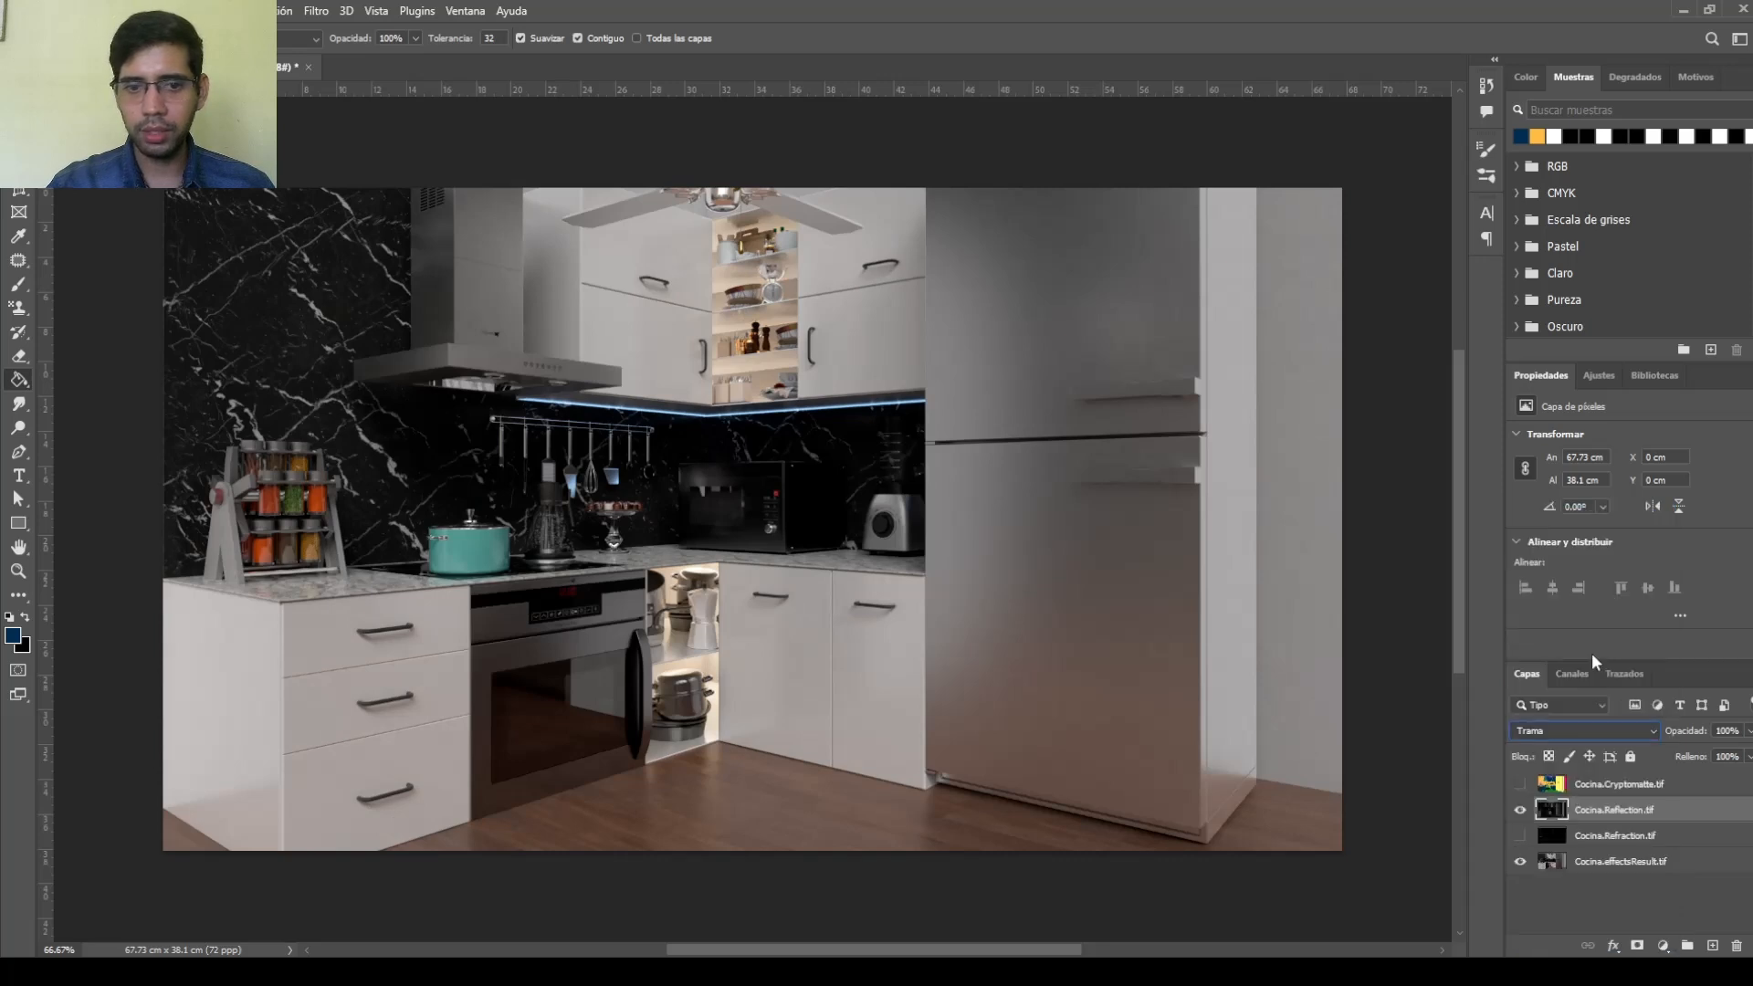
click(1747, 730)
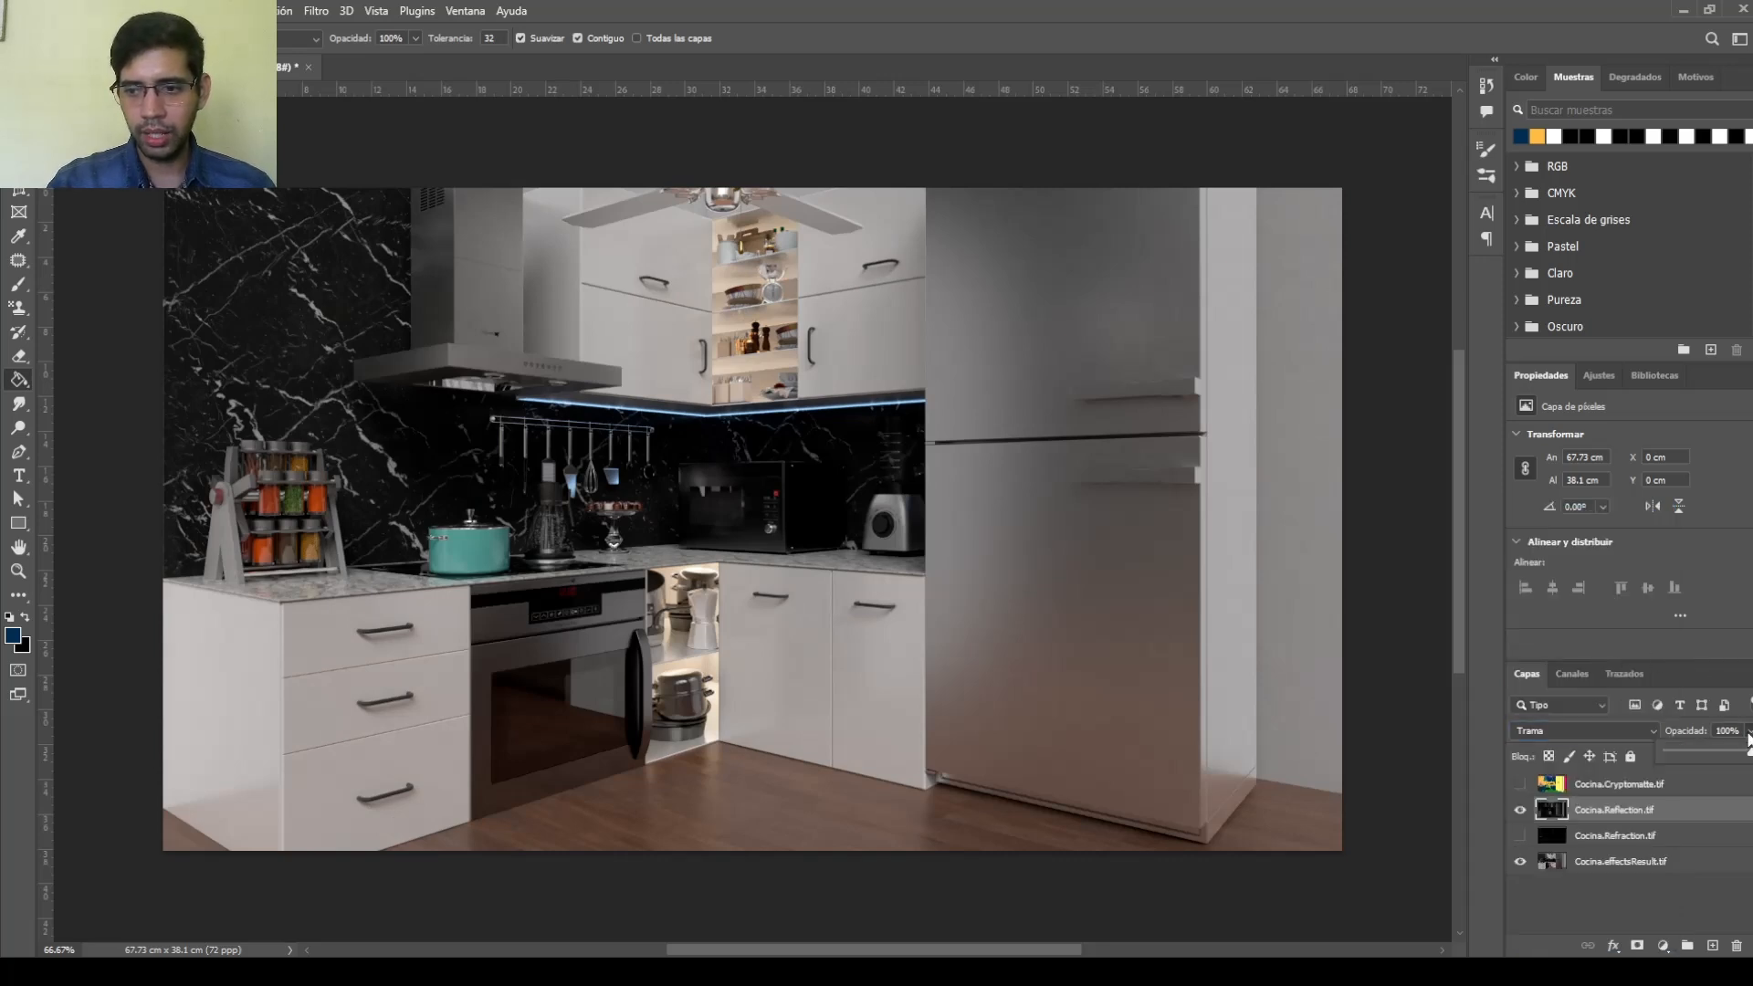
drag(1748, 756, 1700, 754)
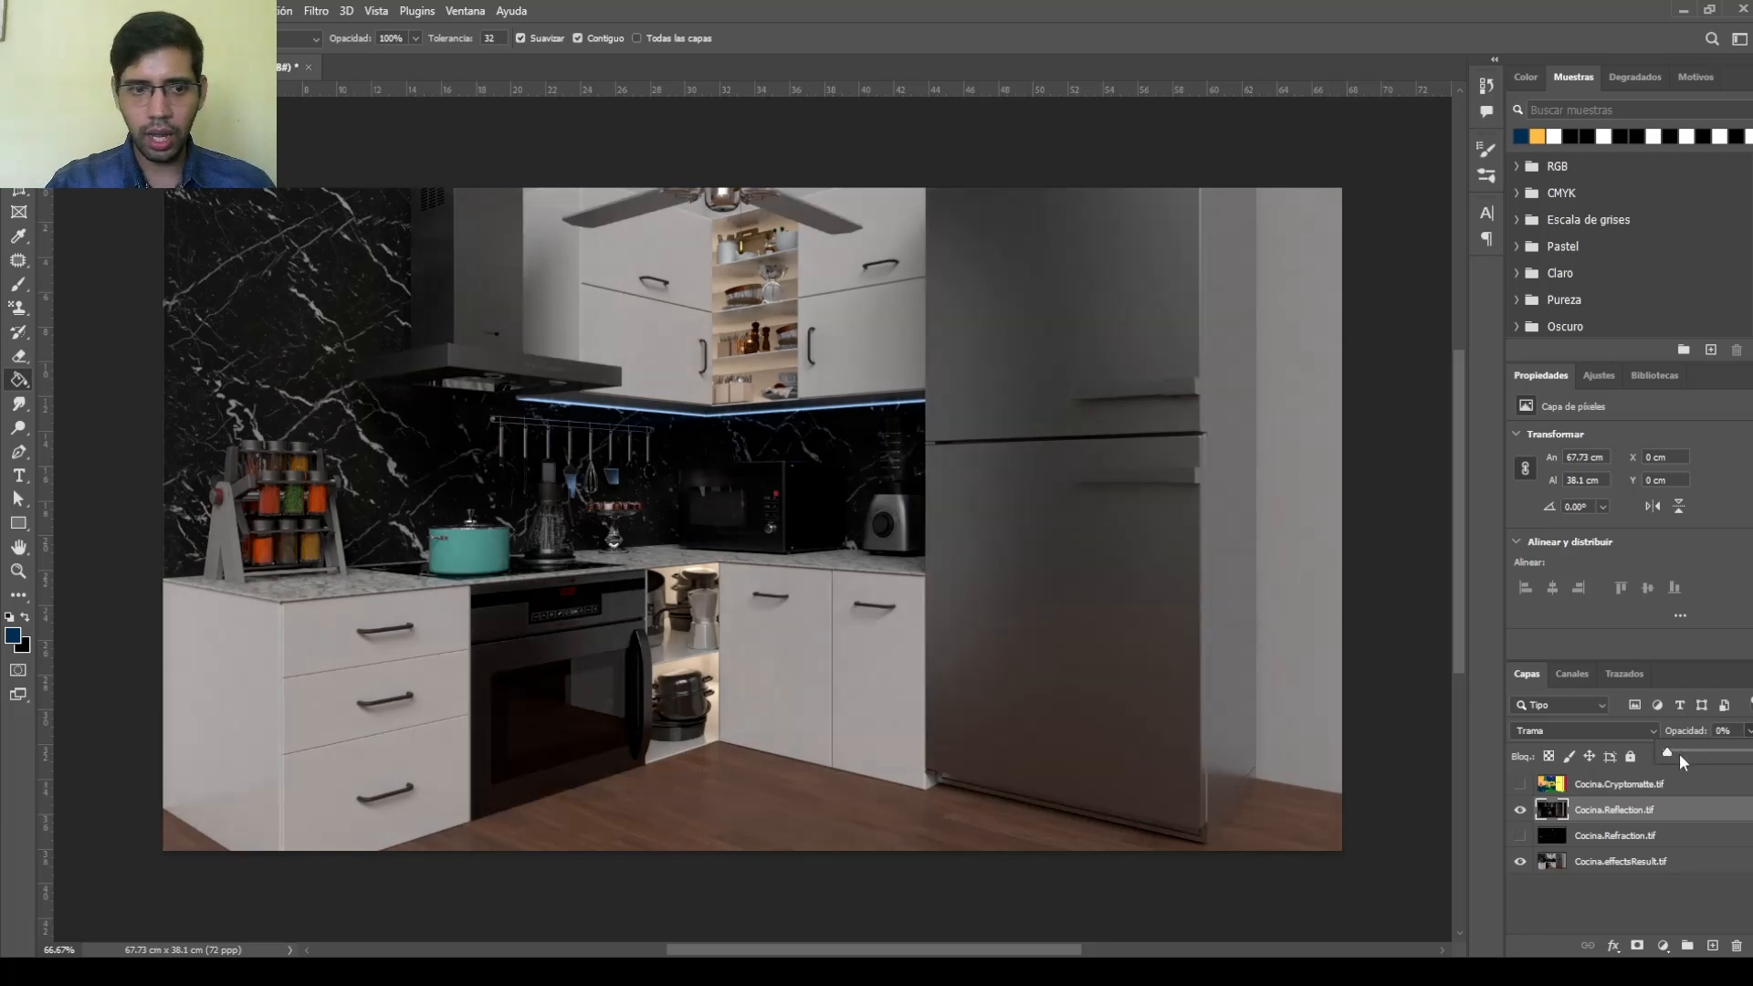
mouse_move(1680, 750)
mouse_down()
mouse_move(1748, 754)
mouse_move(1694, 751)
mouse_up()
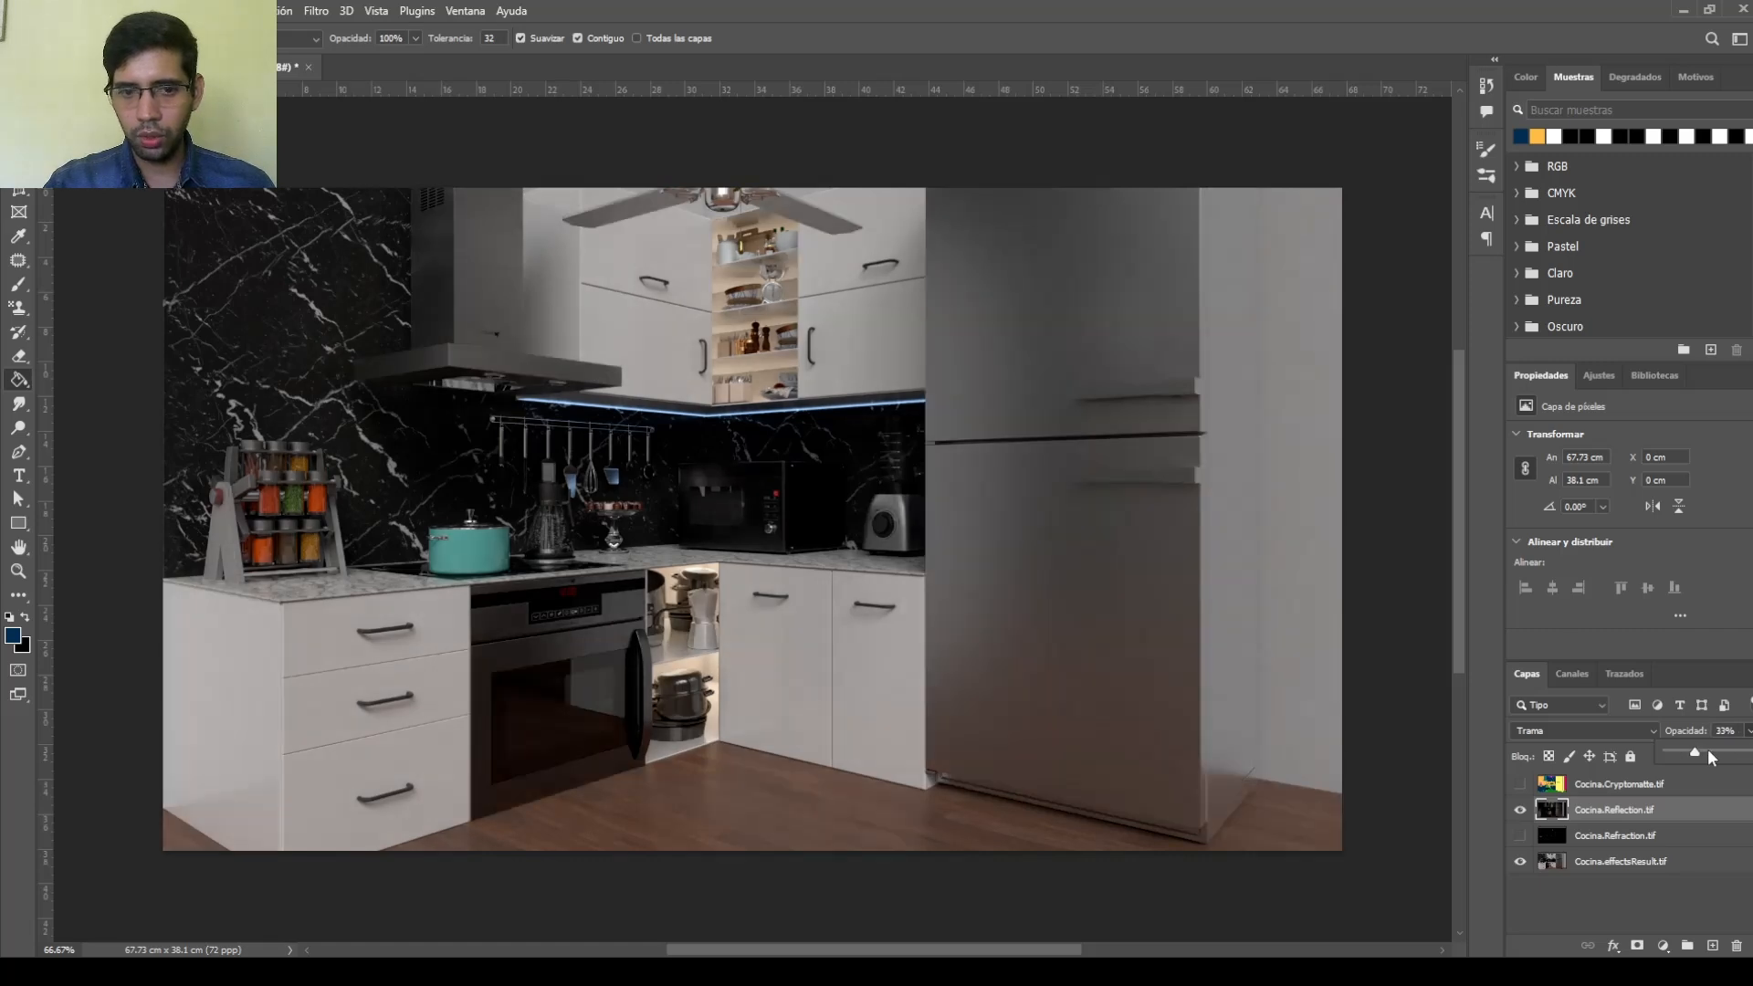
drag(1711, 754, 1703, 756)
Hide the Cocina.Reflection.tif layer, then show Cocina.Refraction.tif and blend it in Trama (Screen) mode at 67% opacity
click(1519, 810)
click(1520, 836)
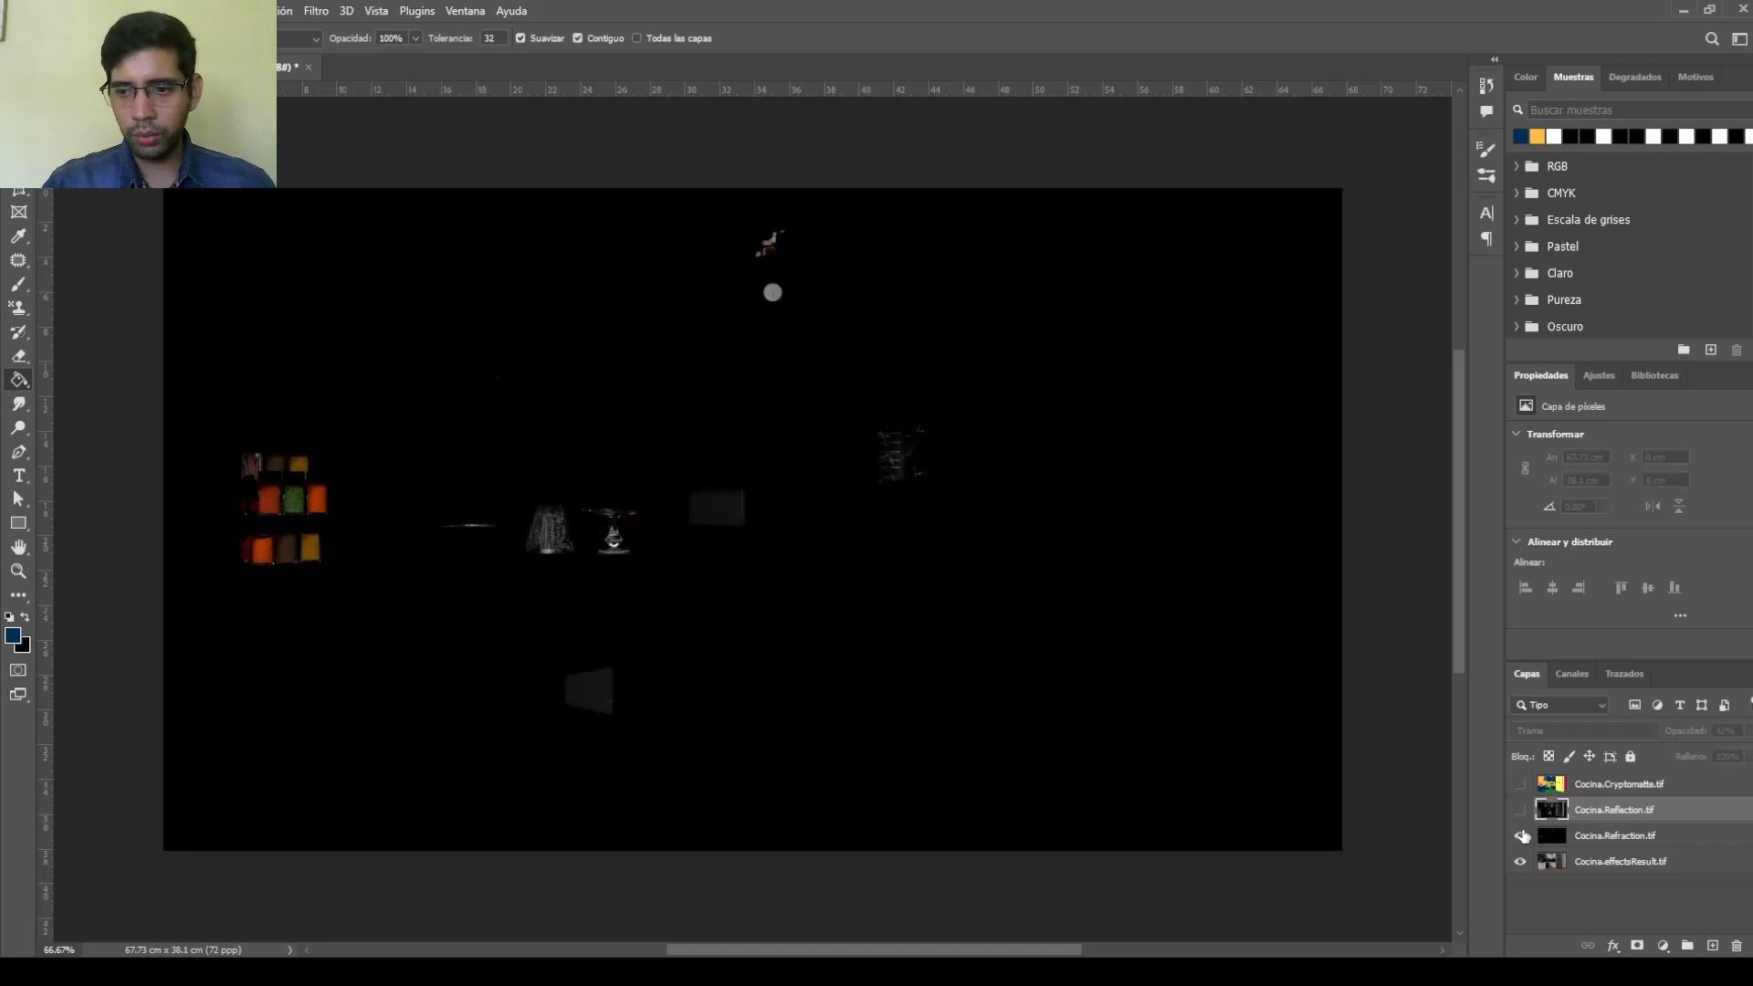
click(1591, 845)
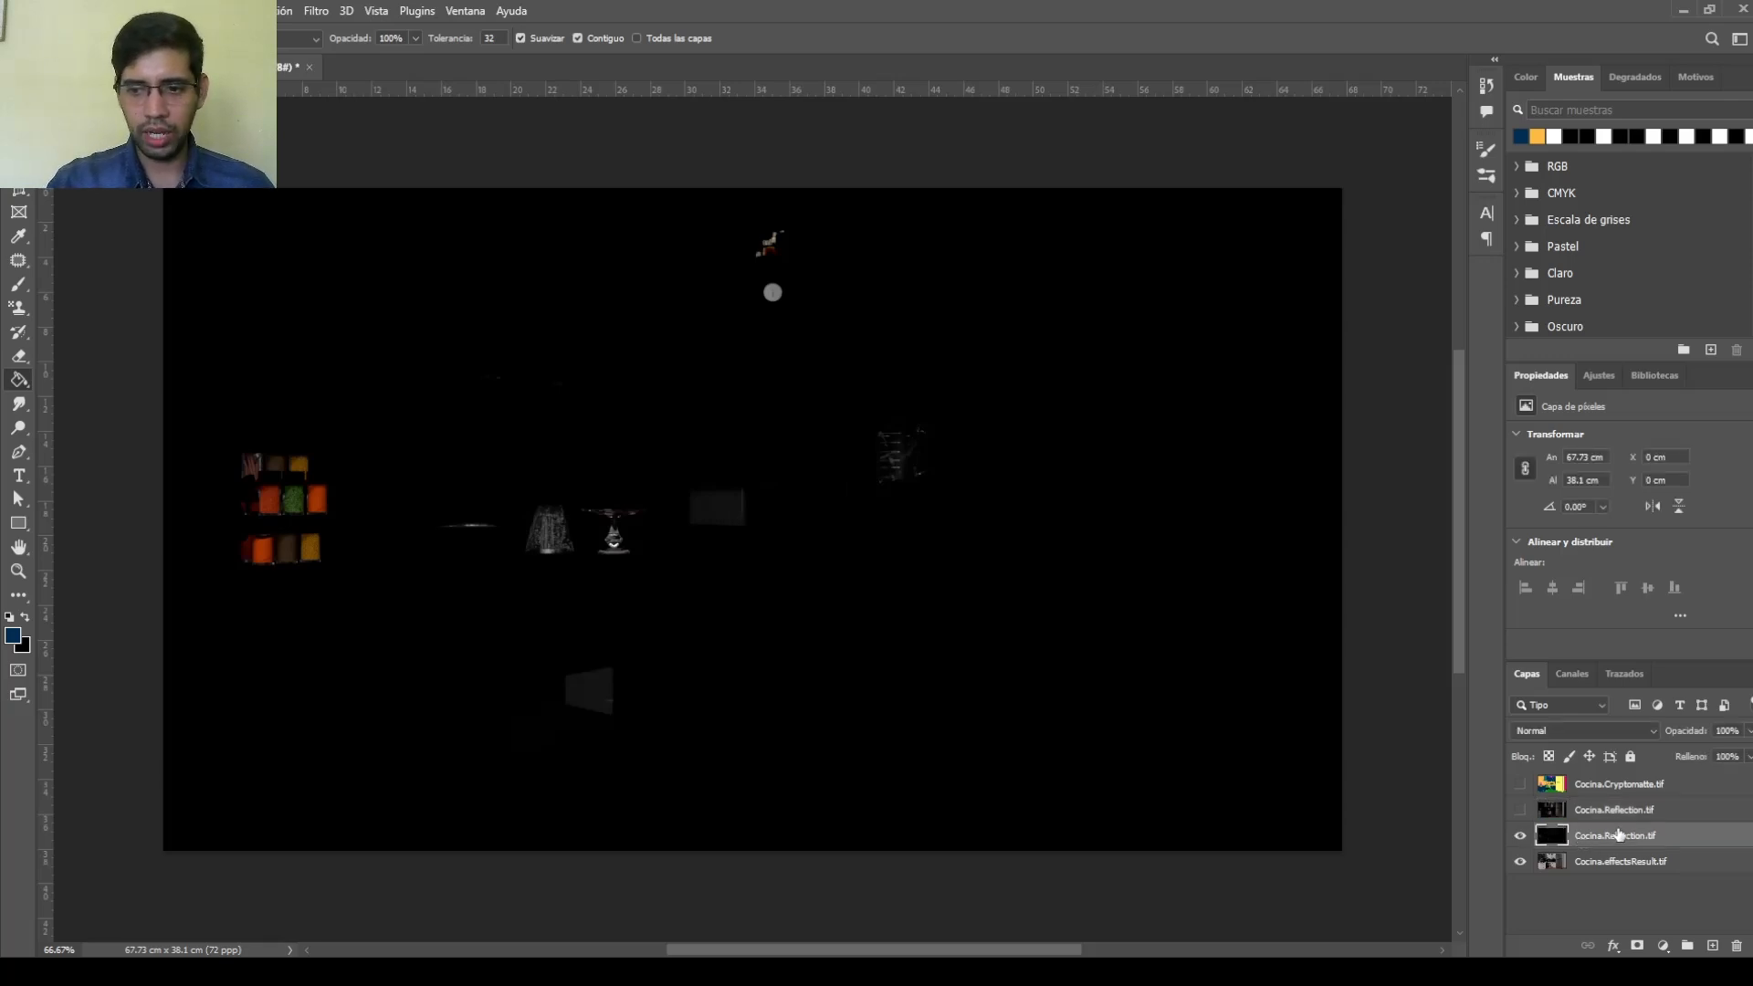
click(1606, 730)
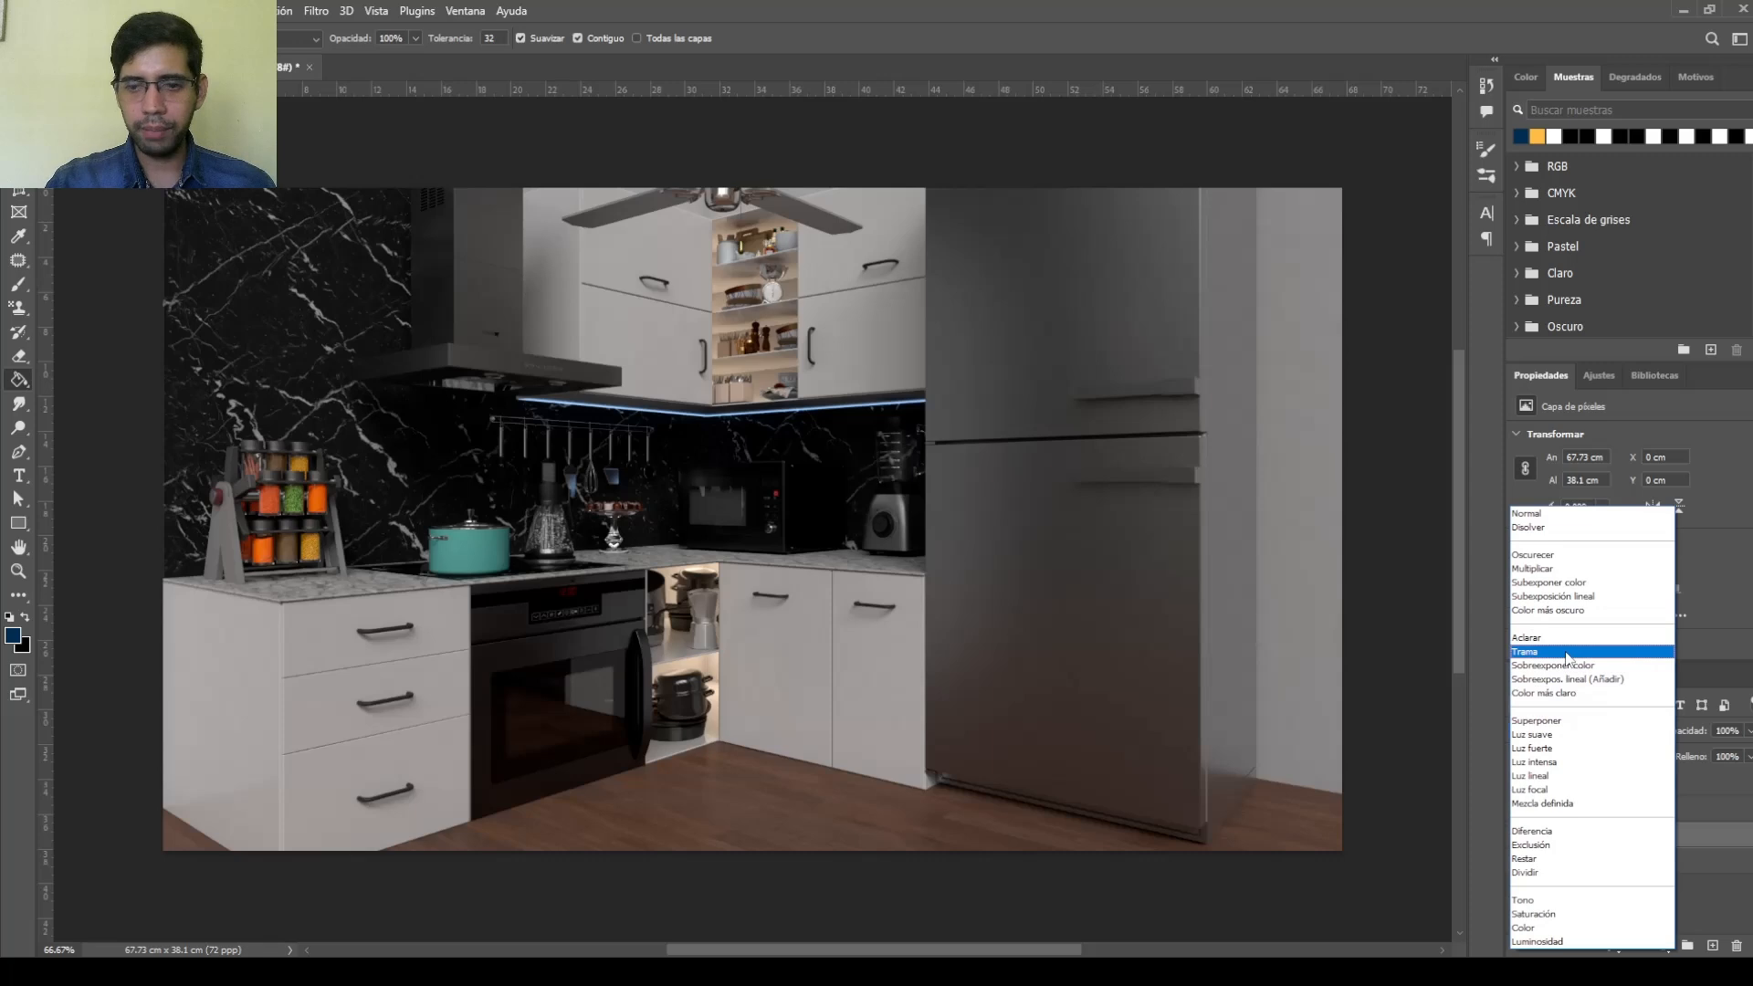
click(1566, 653)
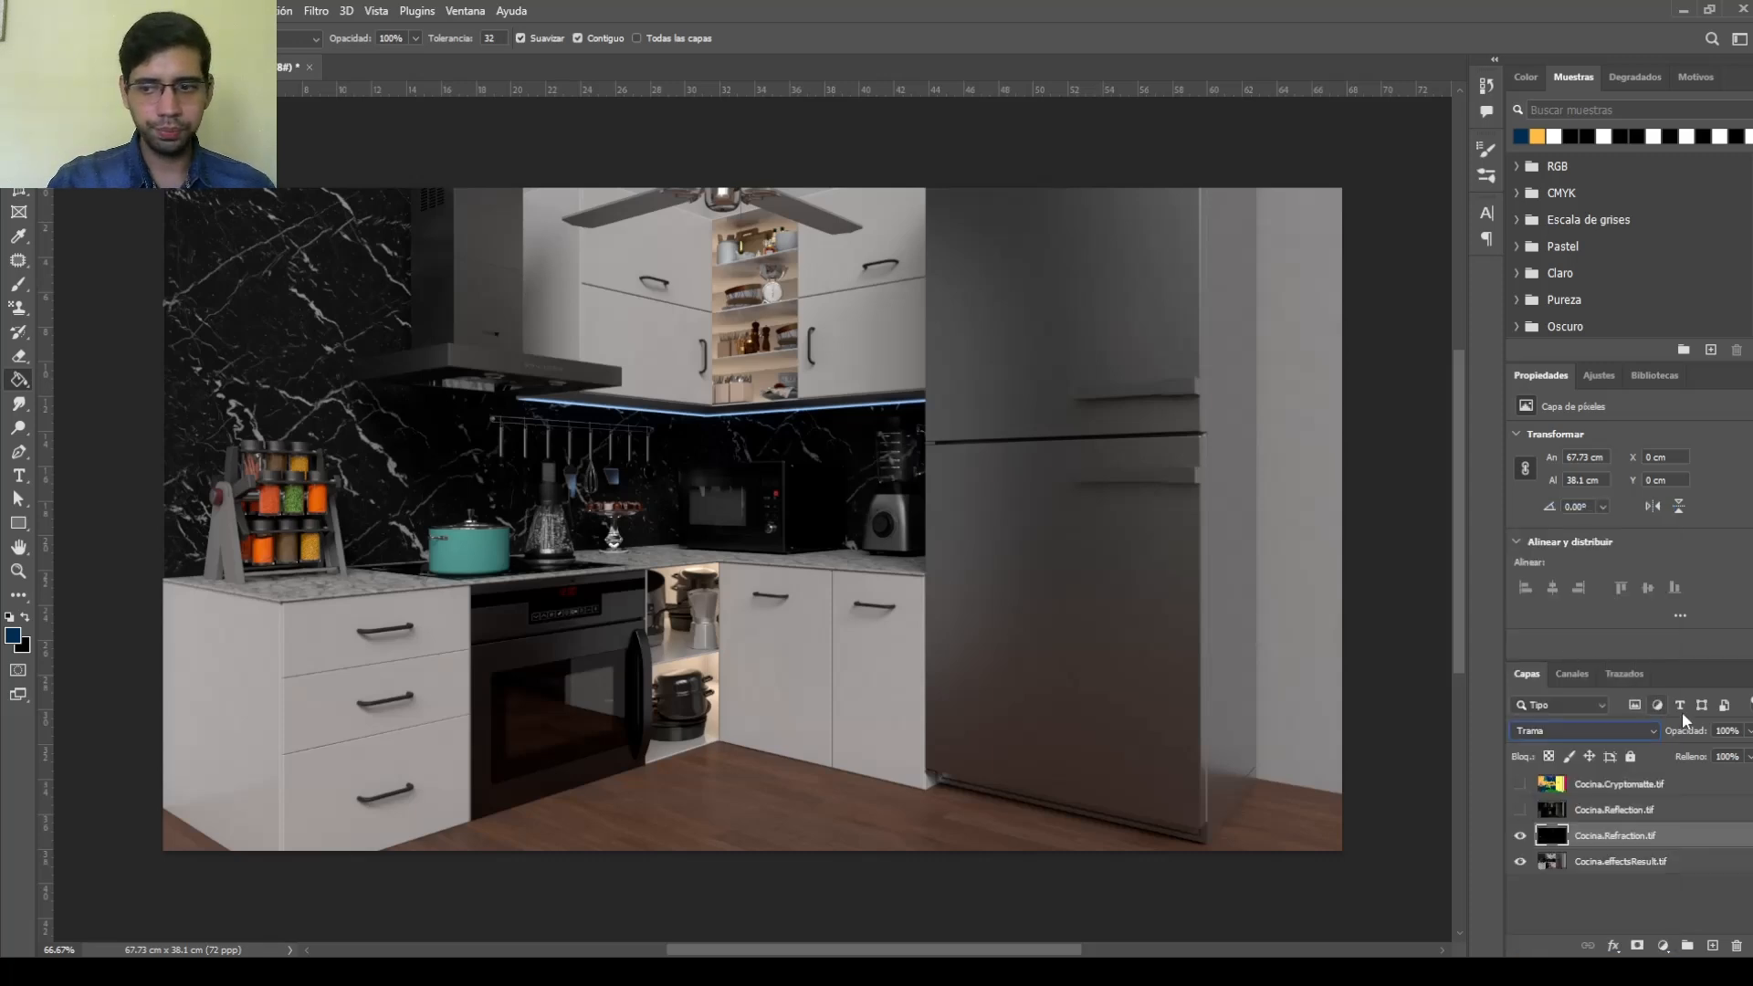
click(1747, 732)
mouse_move(1747, 754)
mouse_down()
mouse_move(1701, 750)
mouse_move(1725, 754)
mouse_up()
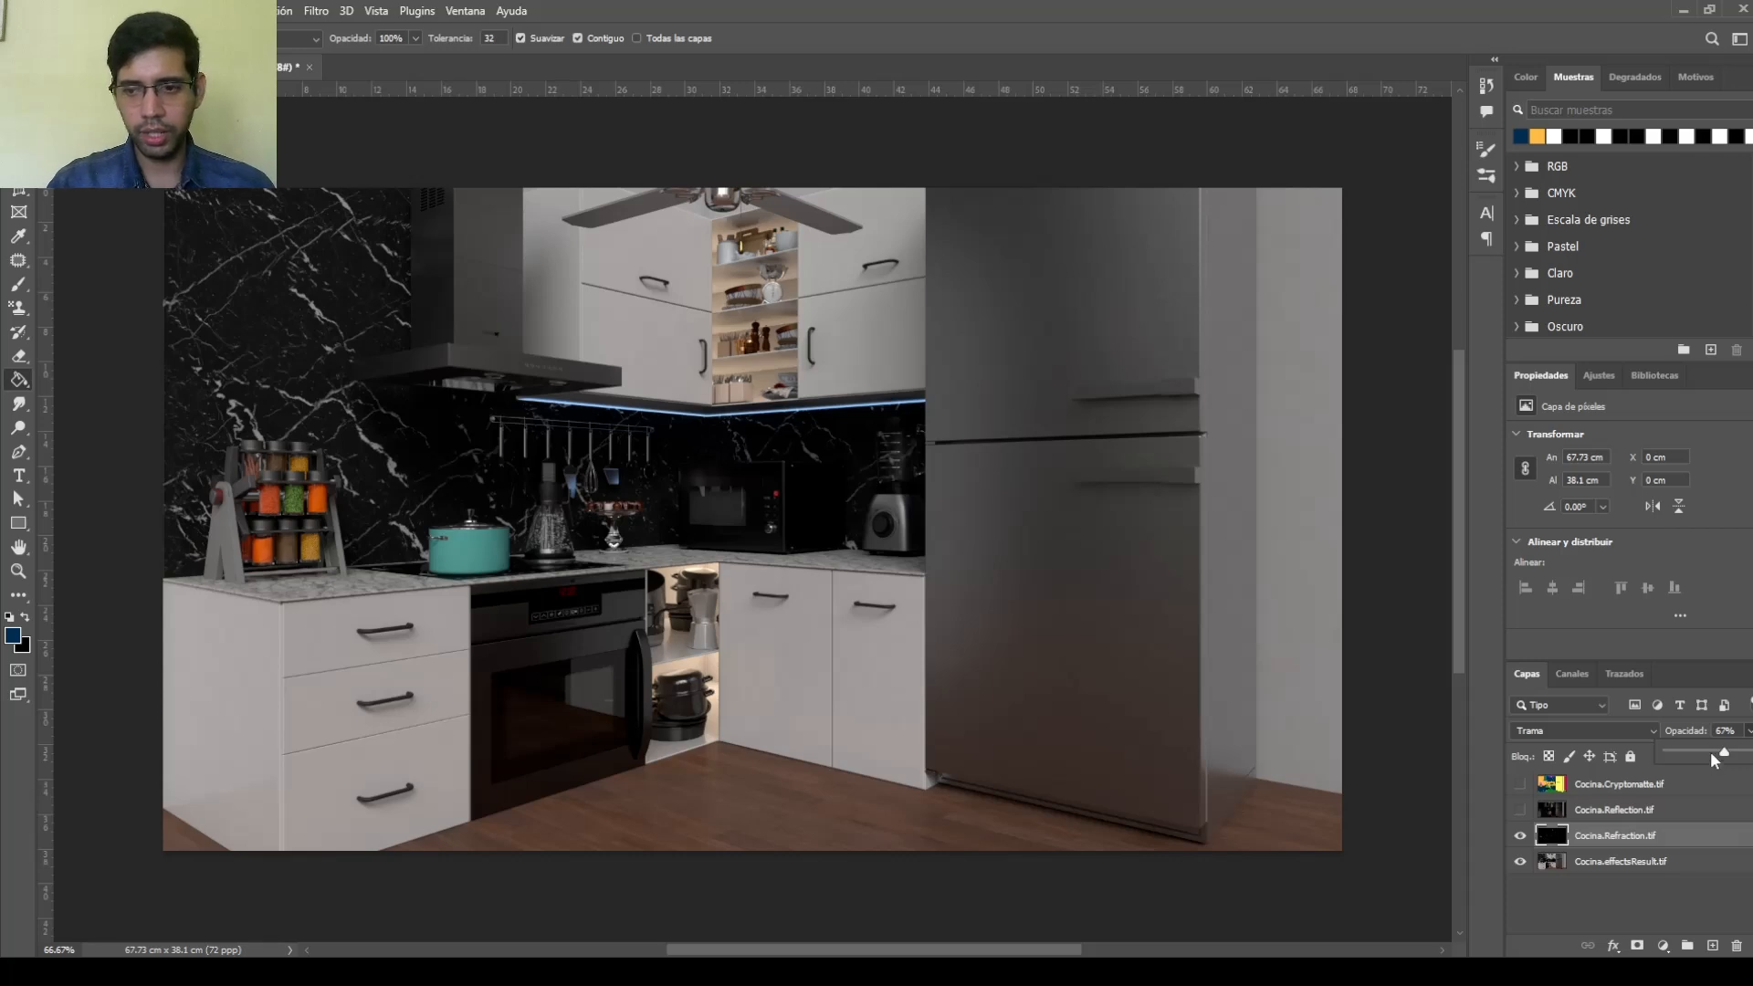
Show Cocina.Reflection.tif again, duplicate the Reflection, Refraction and effectsResult layers, and merge the copies into one layer
click(1520, 810)
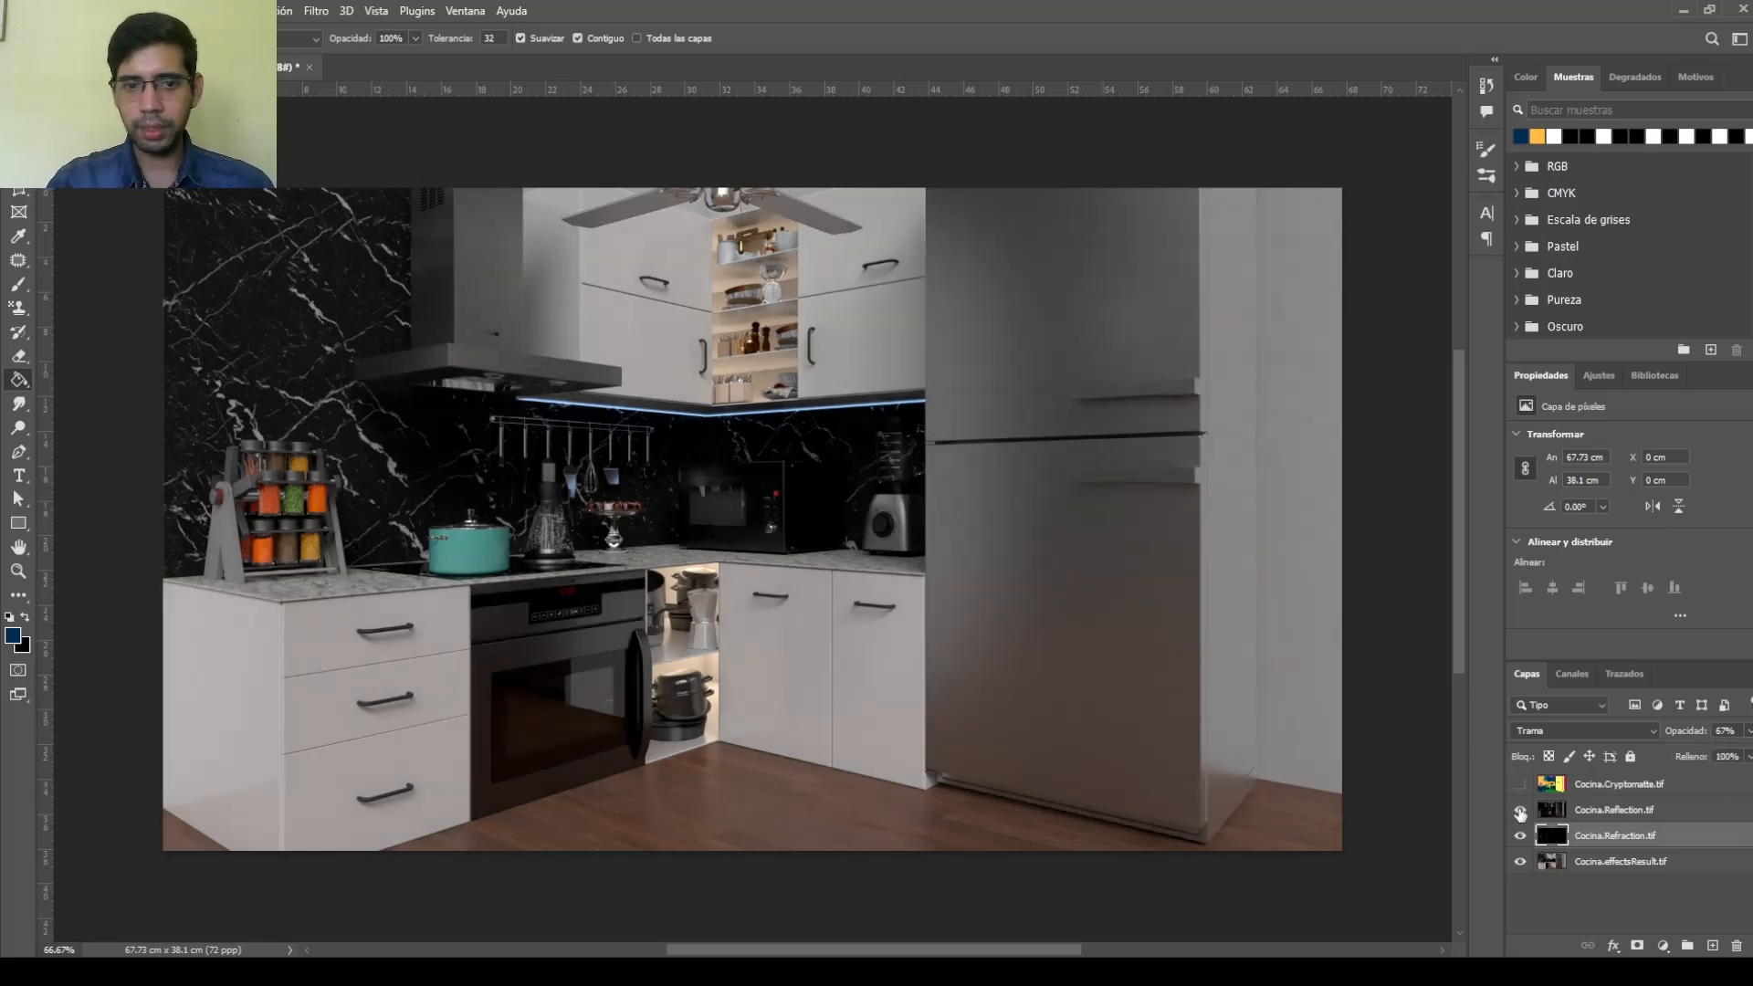
click(1612, 810)
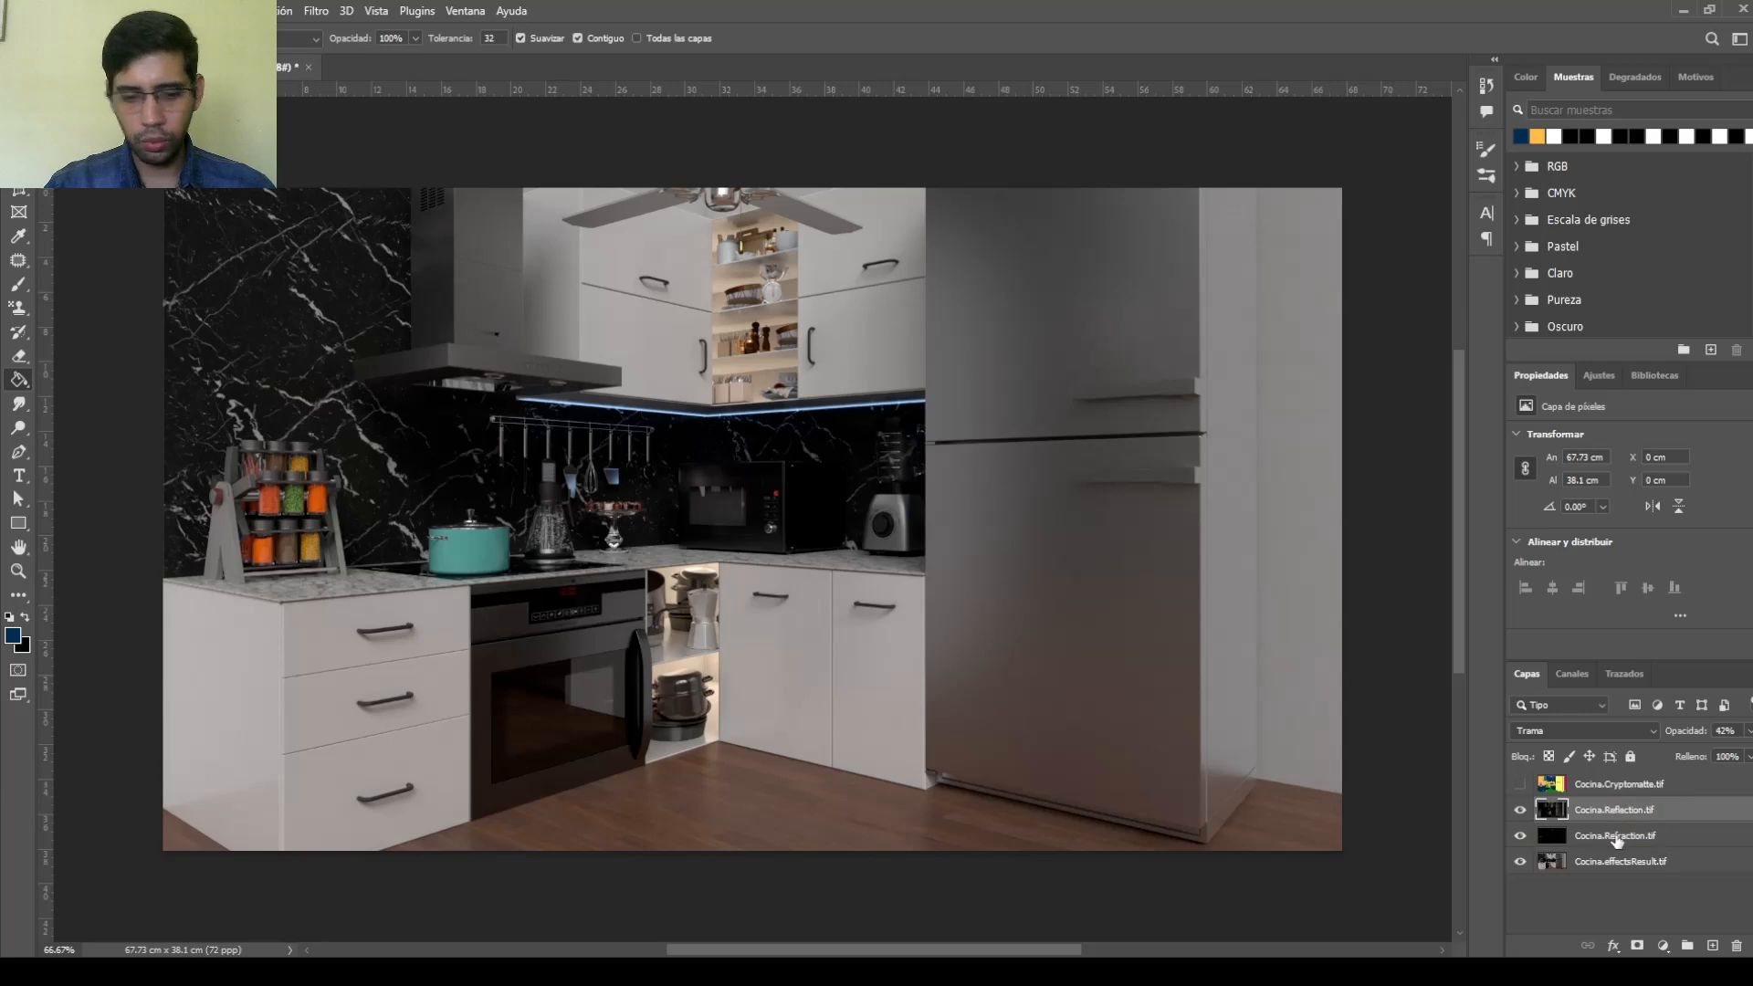
shift+click(1616, 861)
right_click(1614, 835)
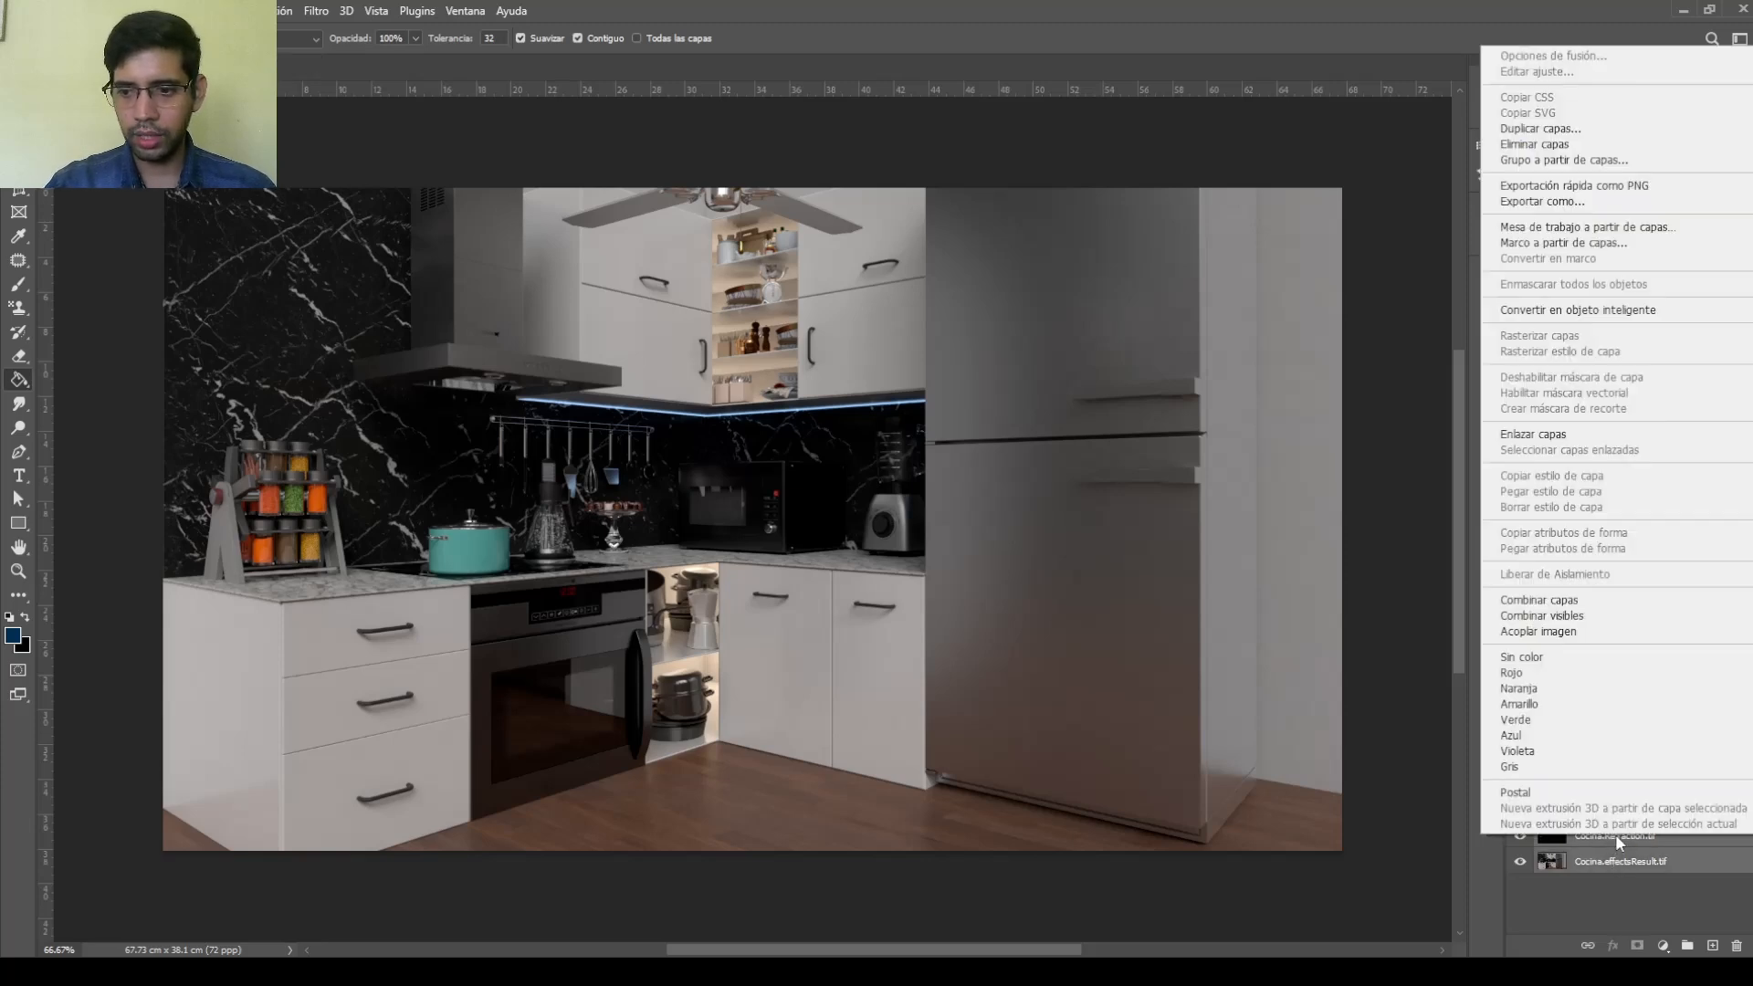
click(1550, 598)
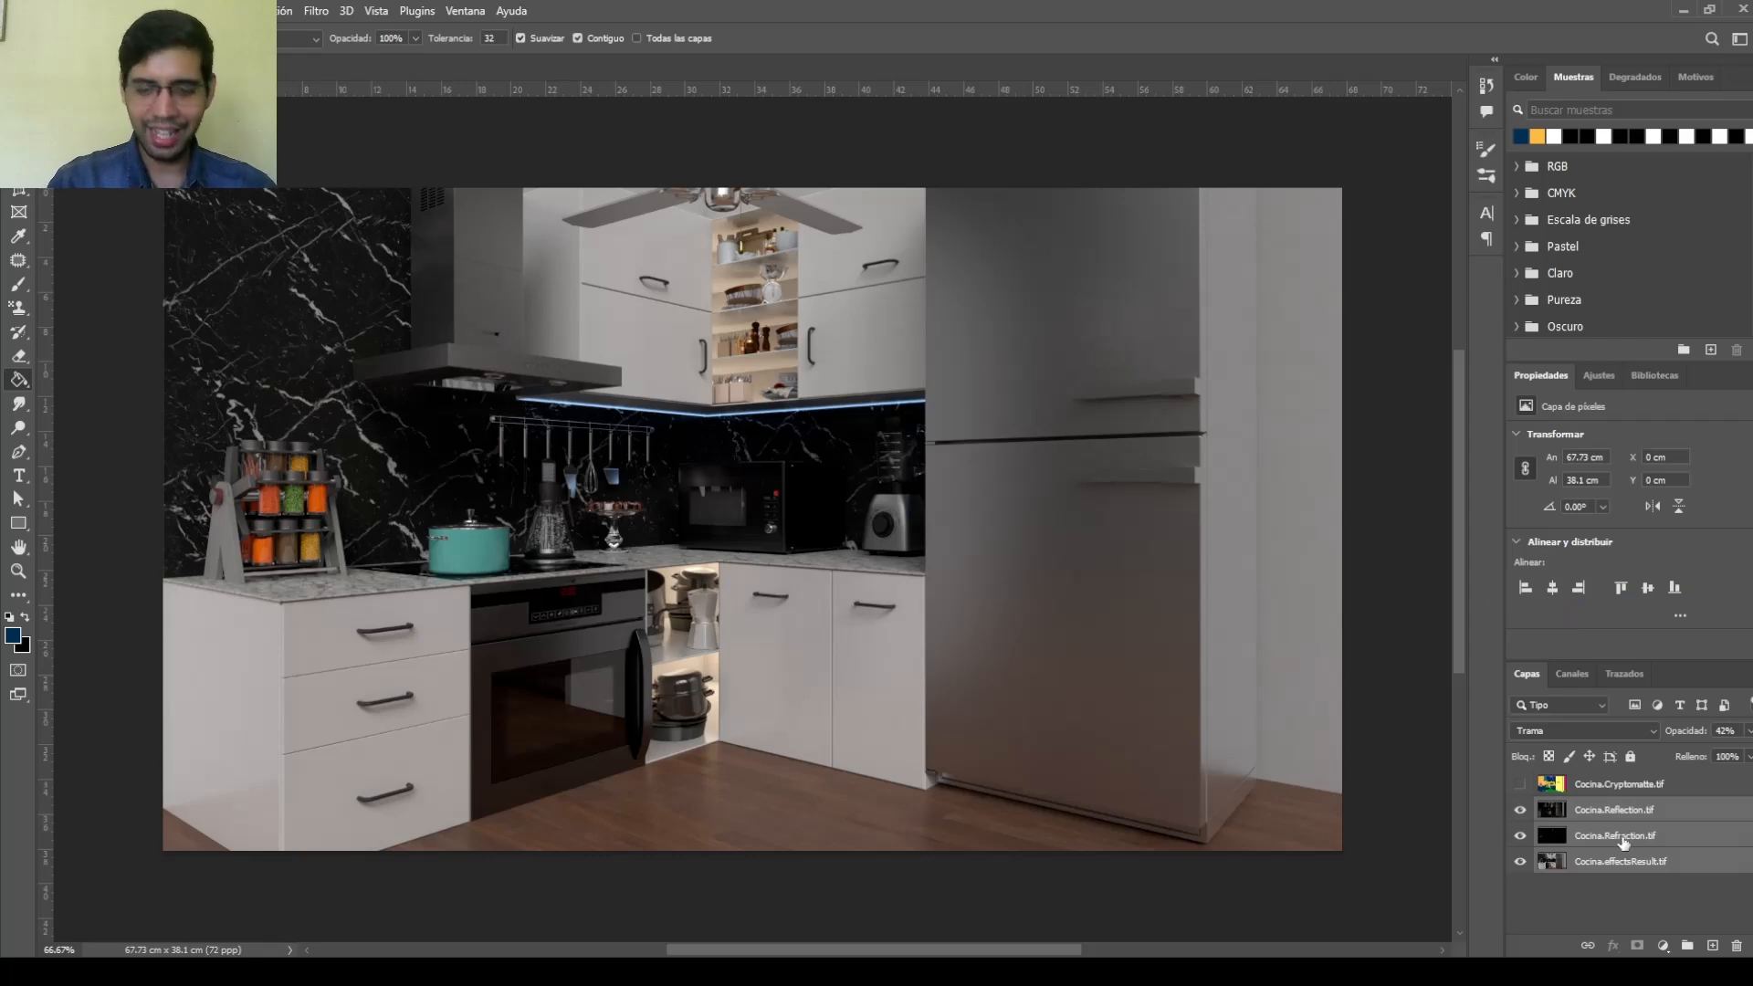
key(ctrl+j)
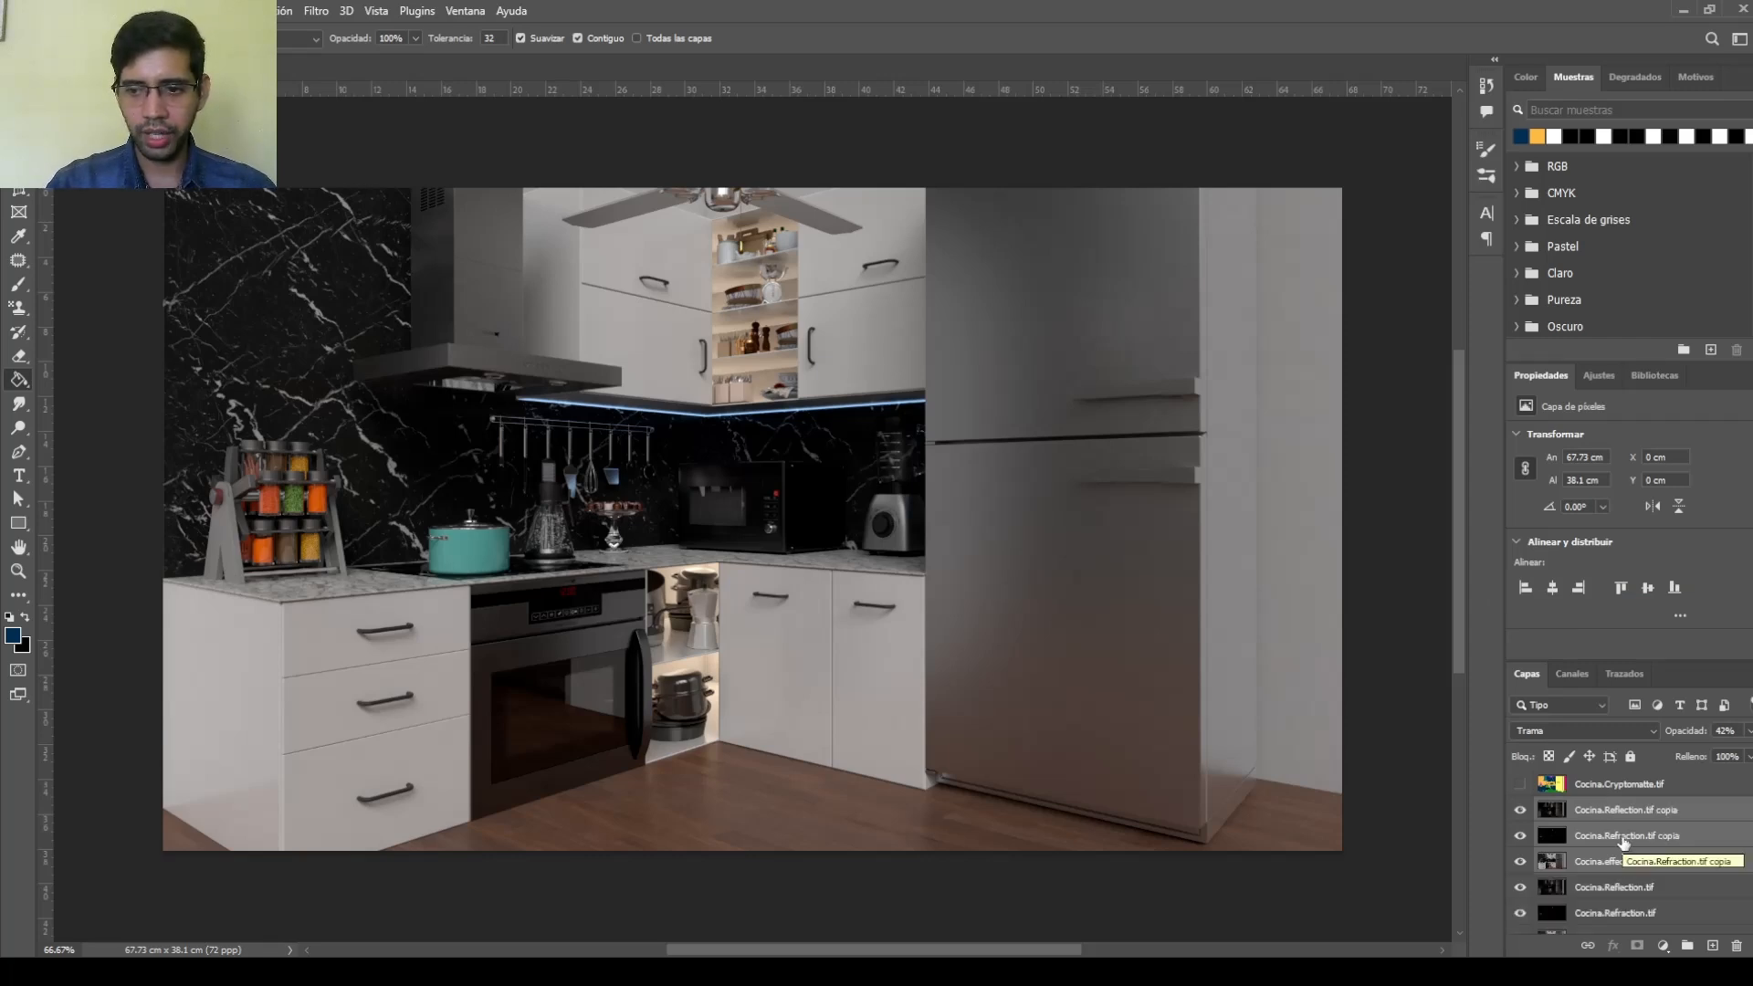
right_click(1621, 838)
click(1528, 603)
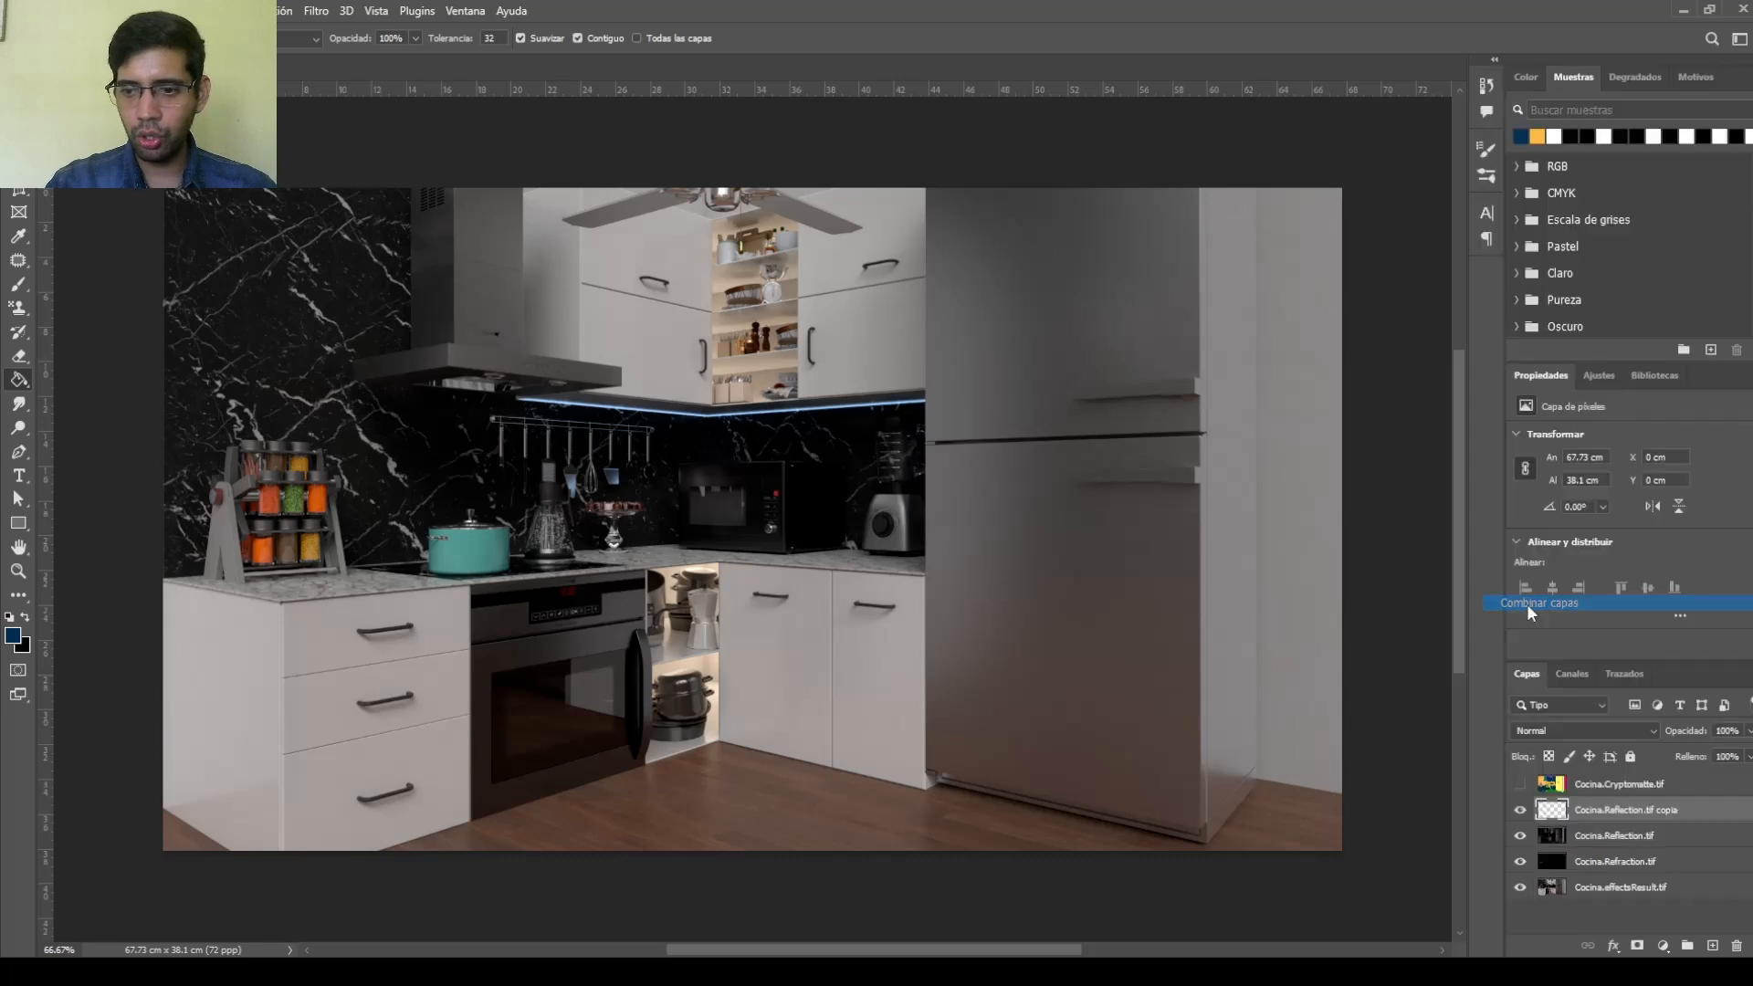
Hide the original Reflection and Refraction layers and compare the merged copy with Cocina.effectsResult.tif by toggling the copy's visibility
drag(1521, 836, 1520, 896)
click(1520, 887)
click(1519, 810)
click(1519, 811)
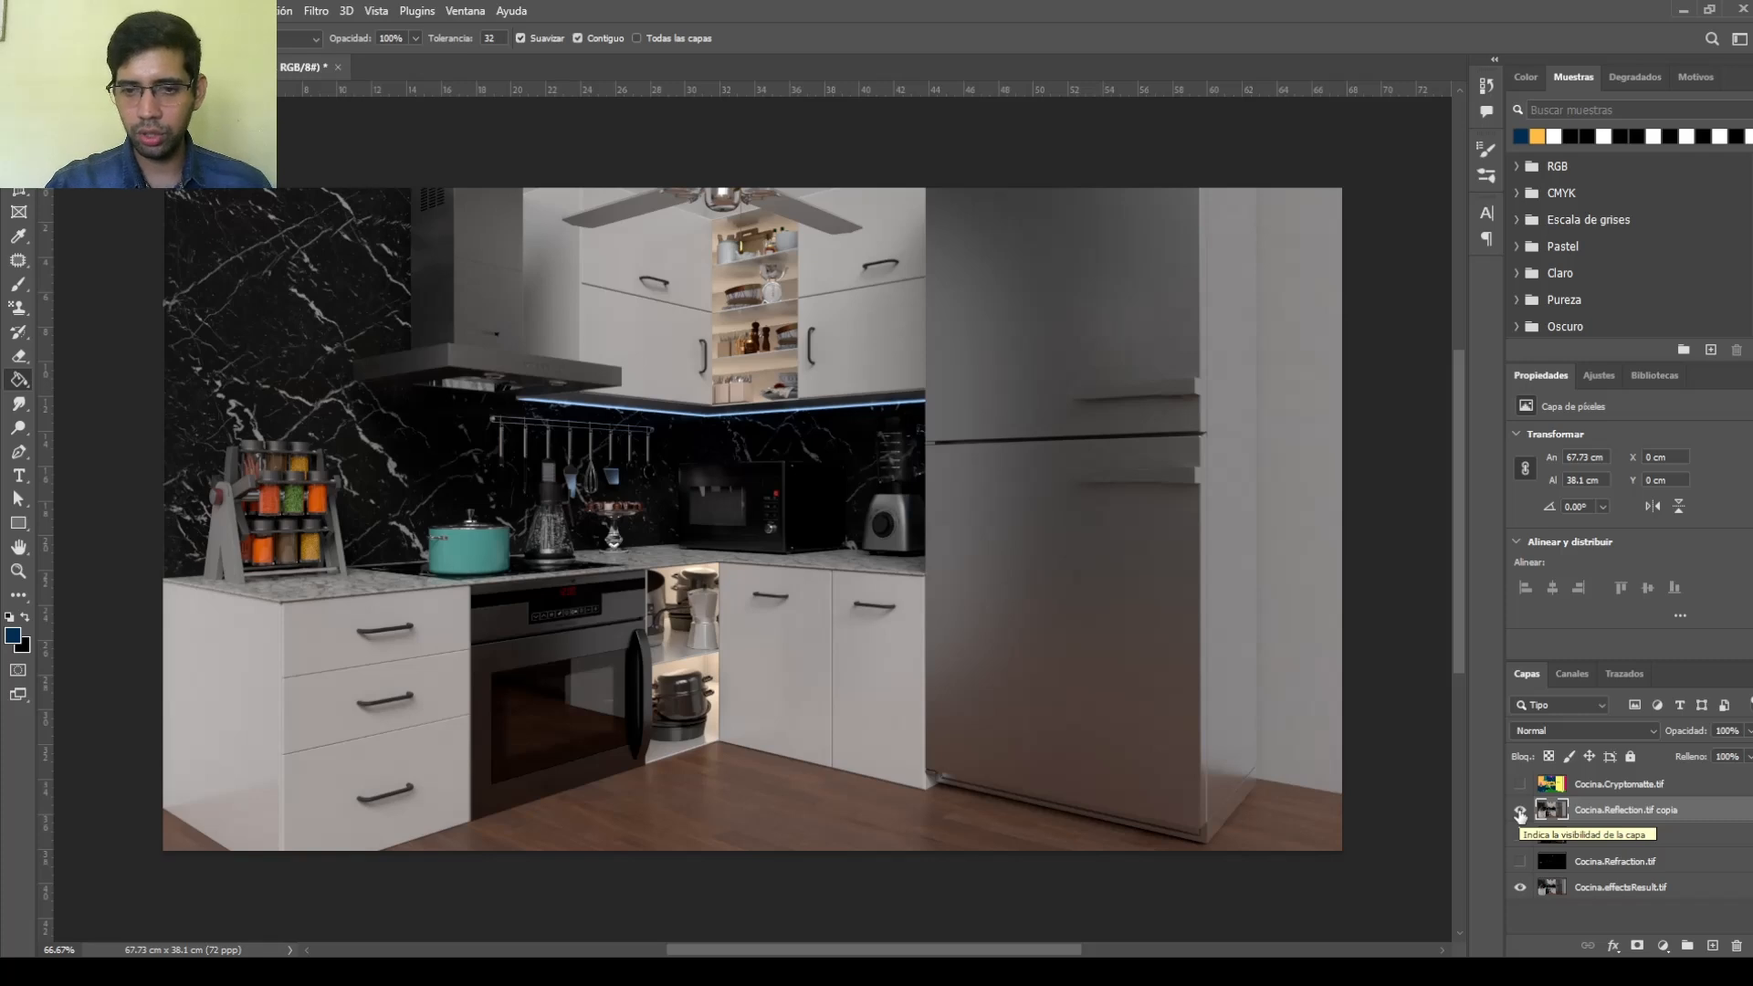
click(1520, 812)
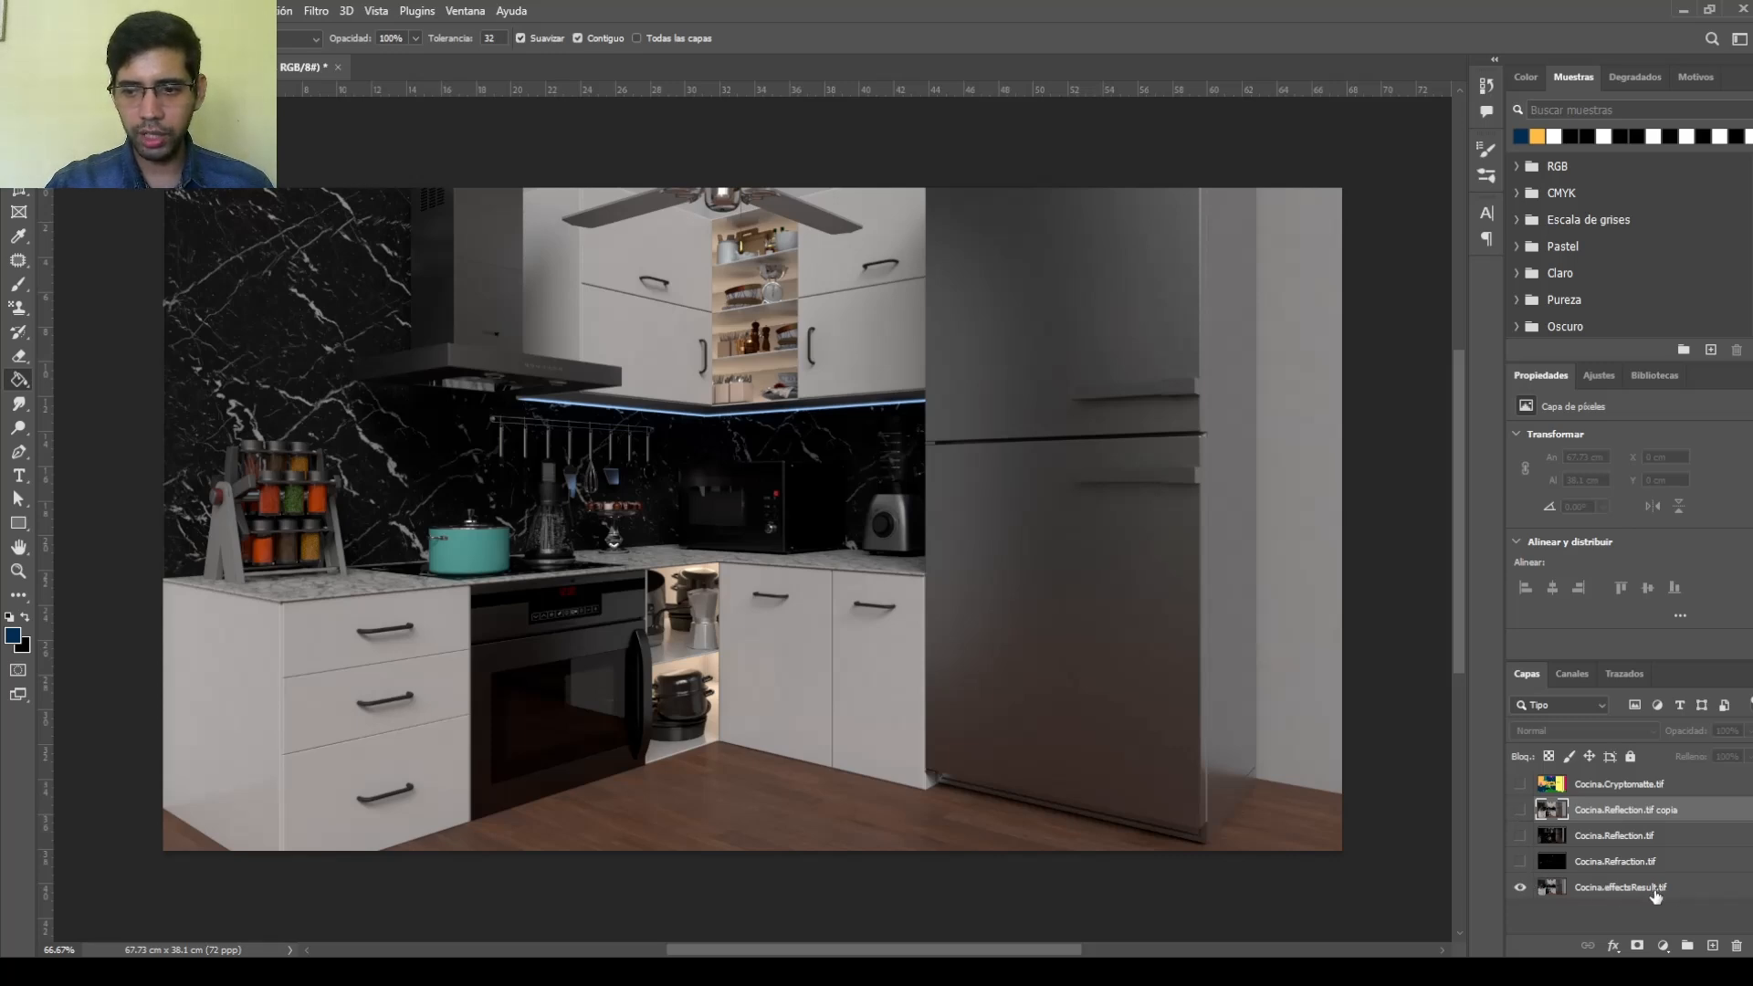
click(1519, 812)
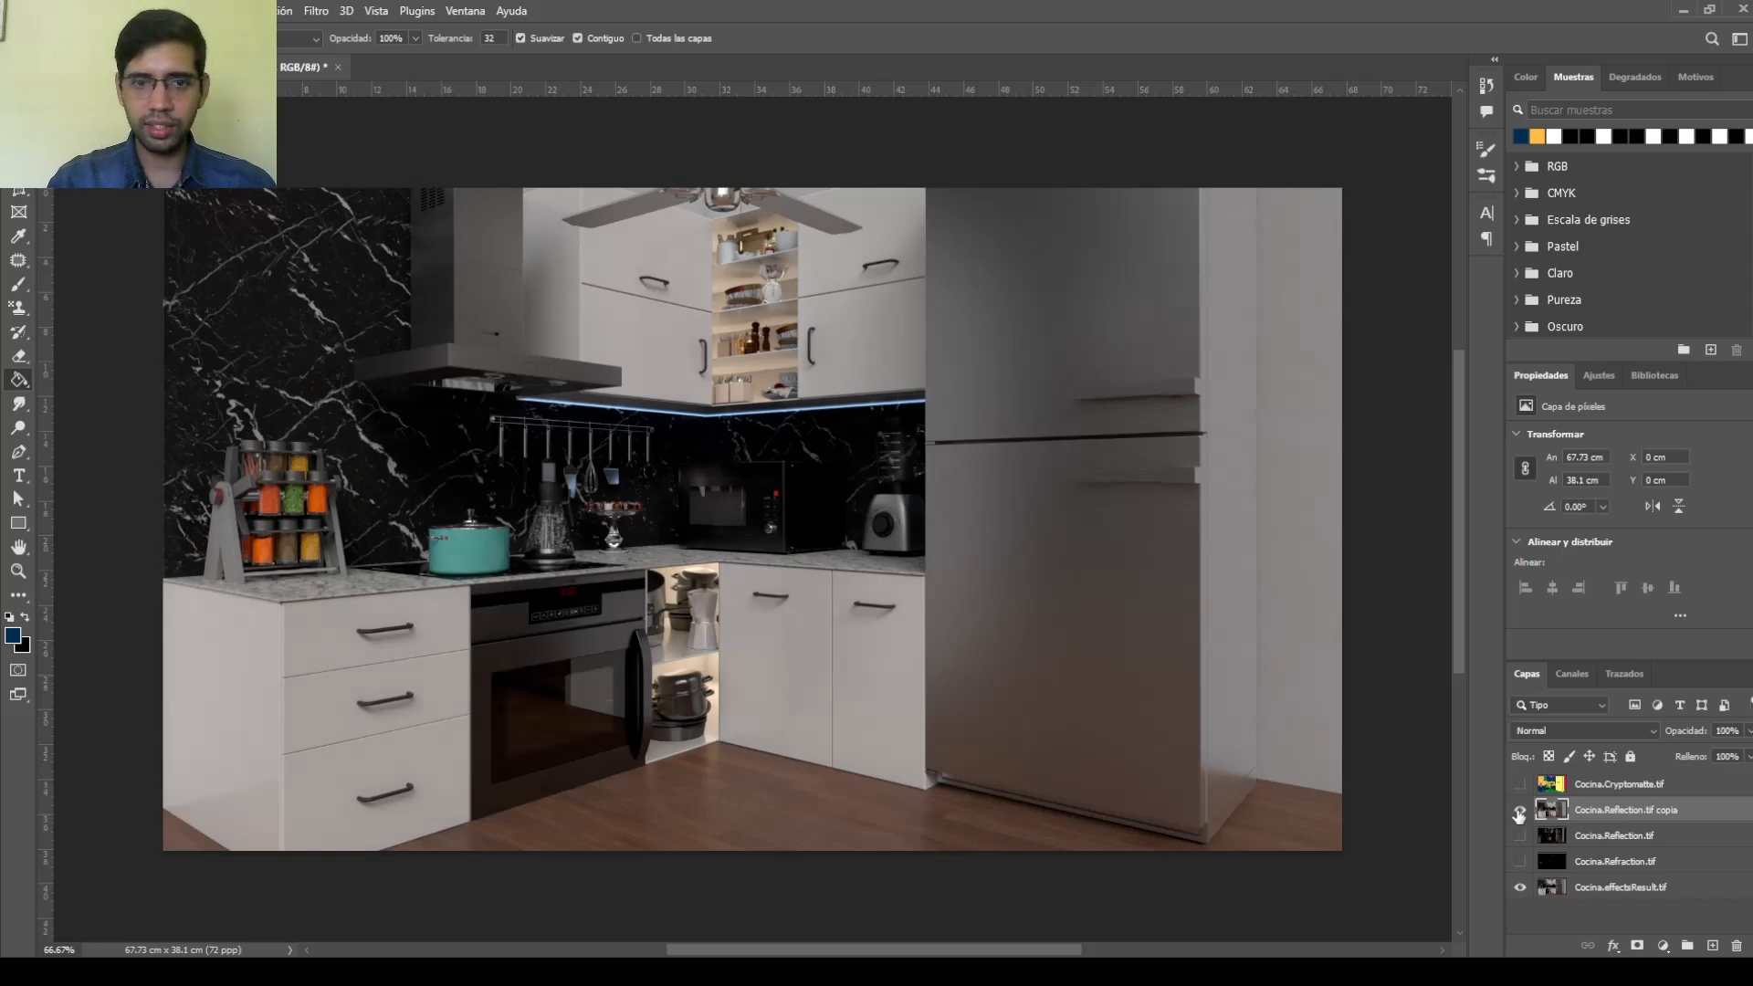
click(1519, 811)
click(1519, 812)
click(1519, 811)
click(1518, 812)
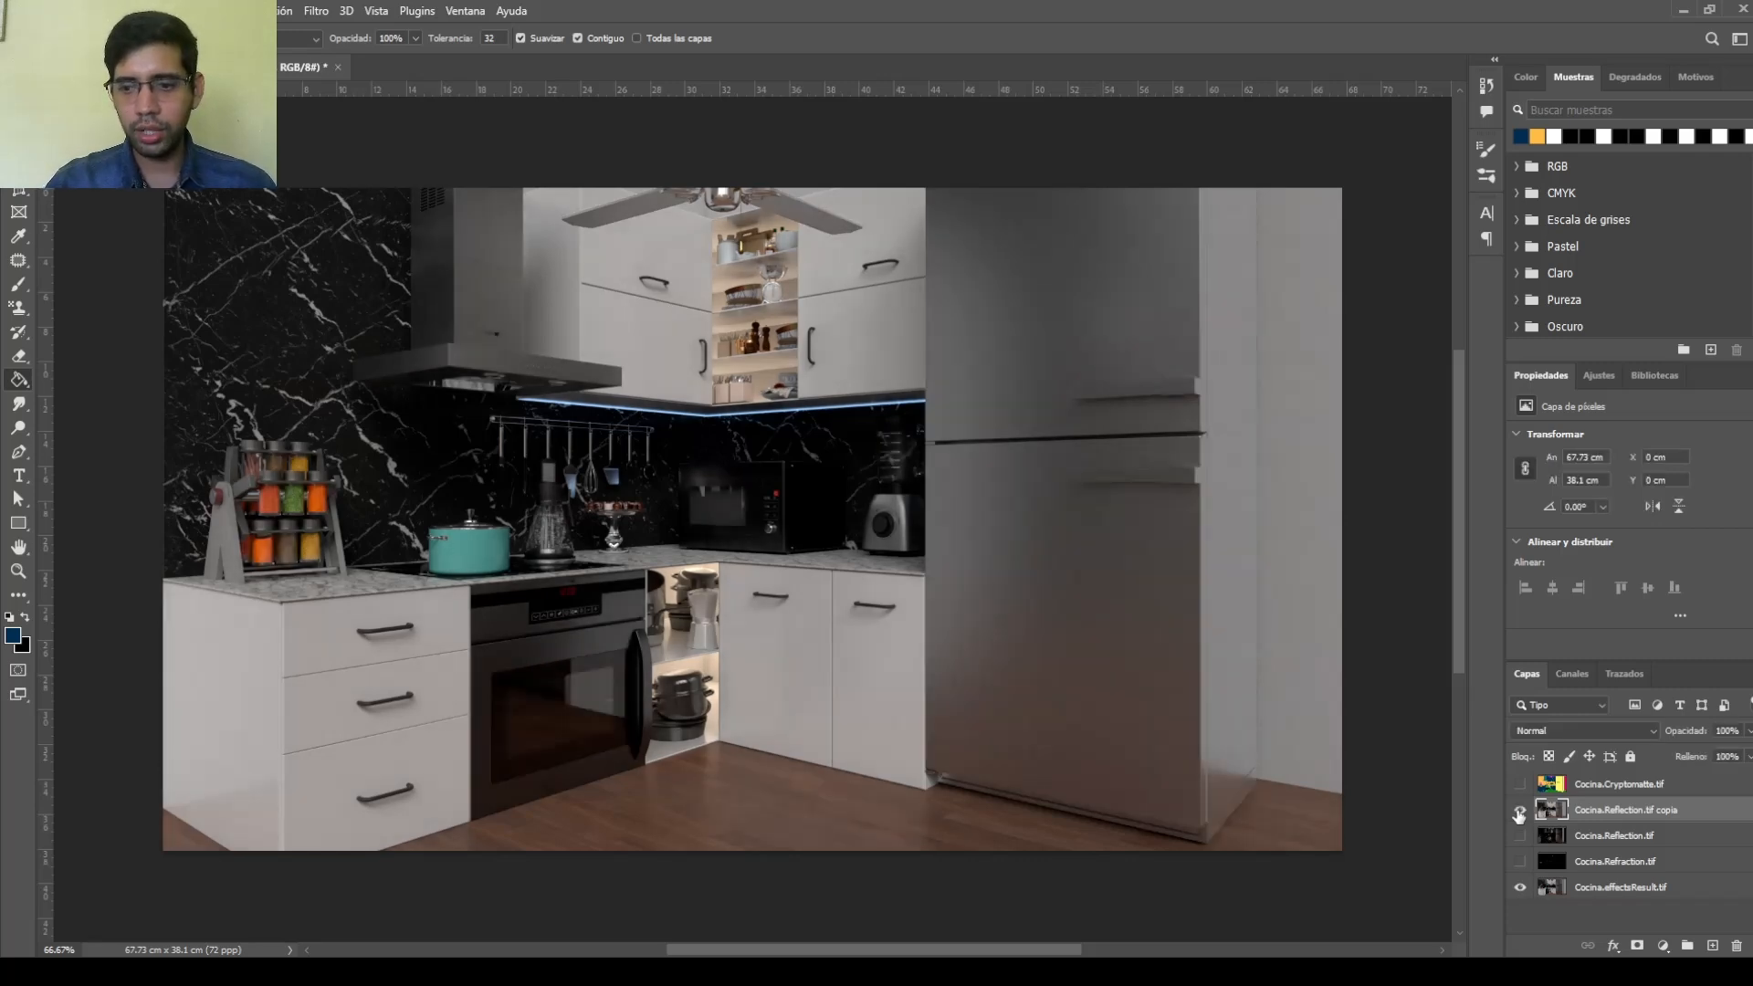
Hide Cocina.effectsResult.tif, duplicate the merged Cocina.Reflection.tif copia layer, and open the duplicate in the Camera Raw filter
click(1519, 889)
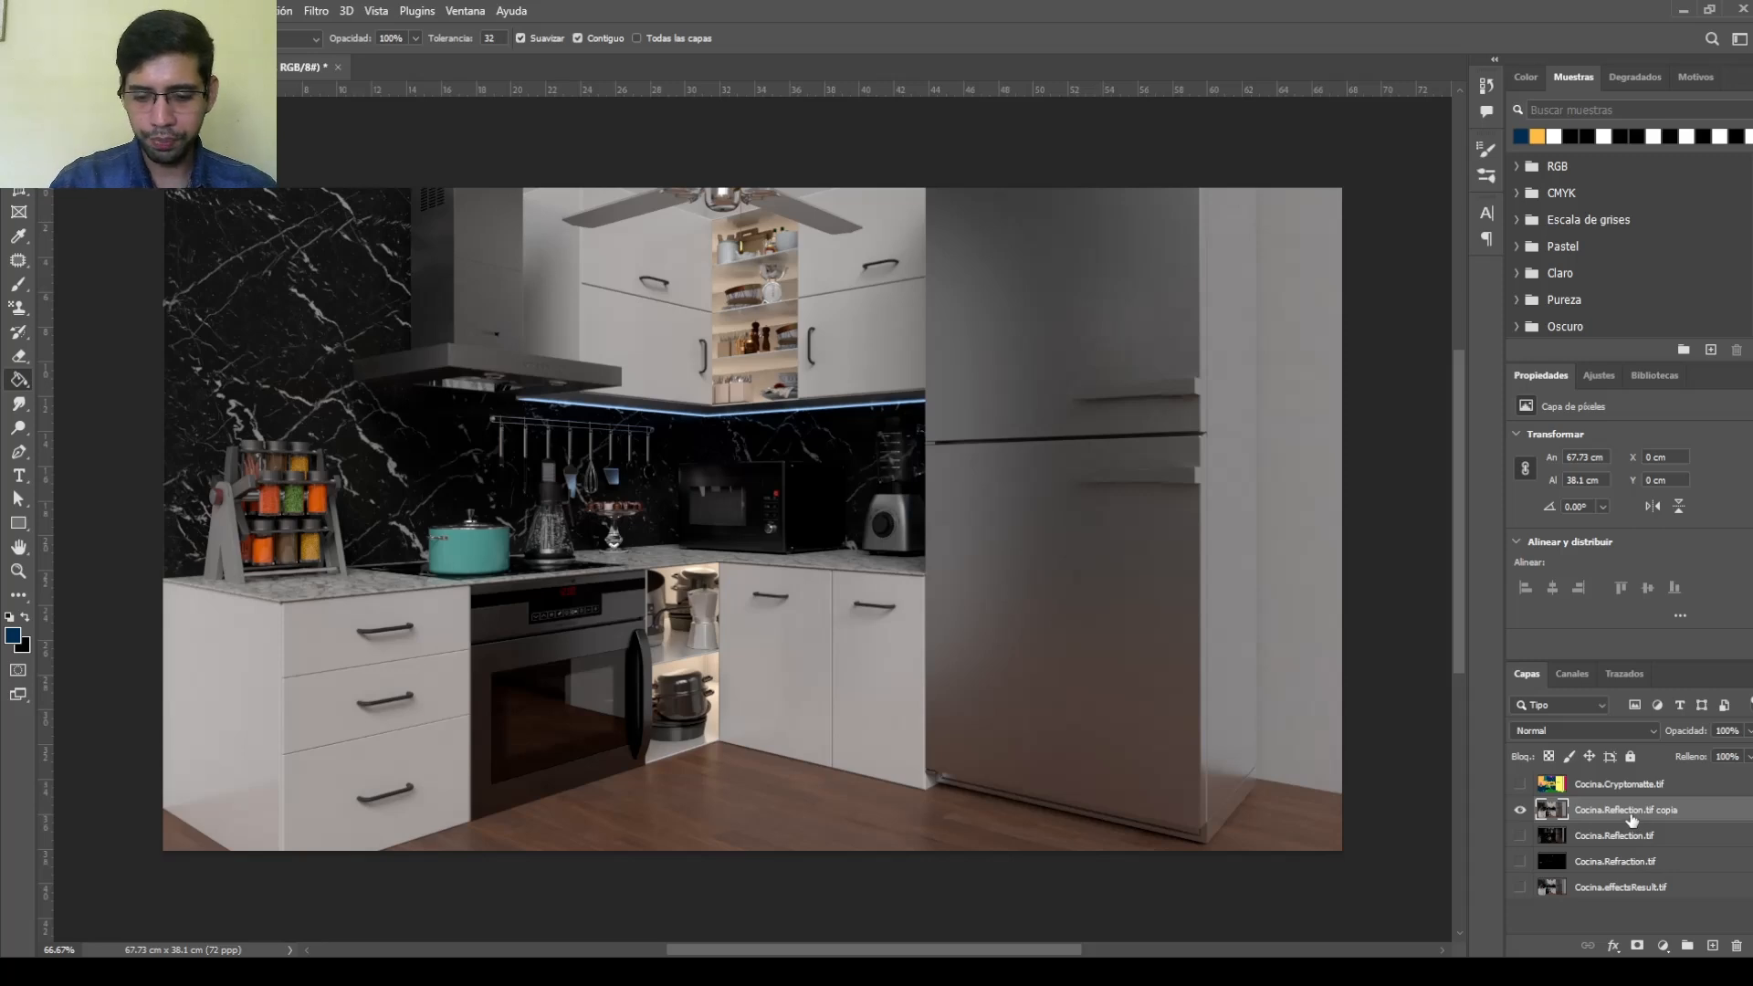
key(ctrl+j)
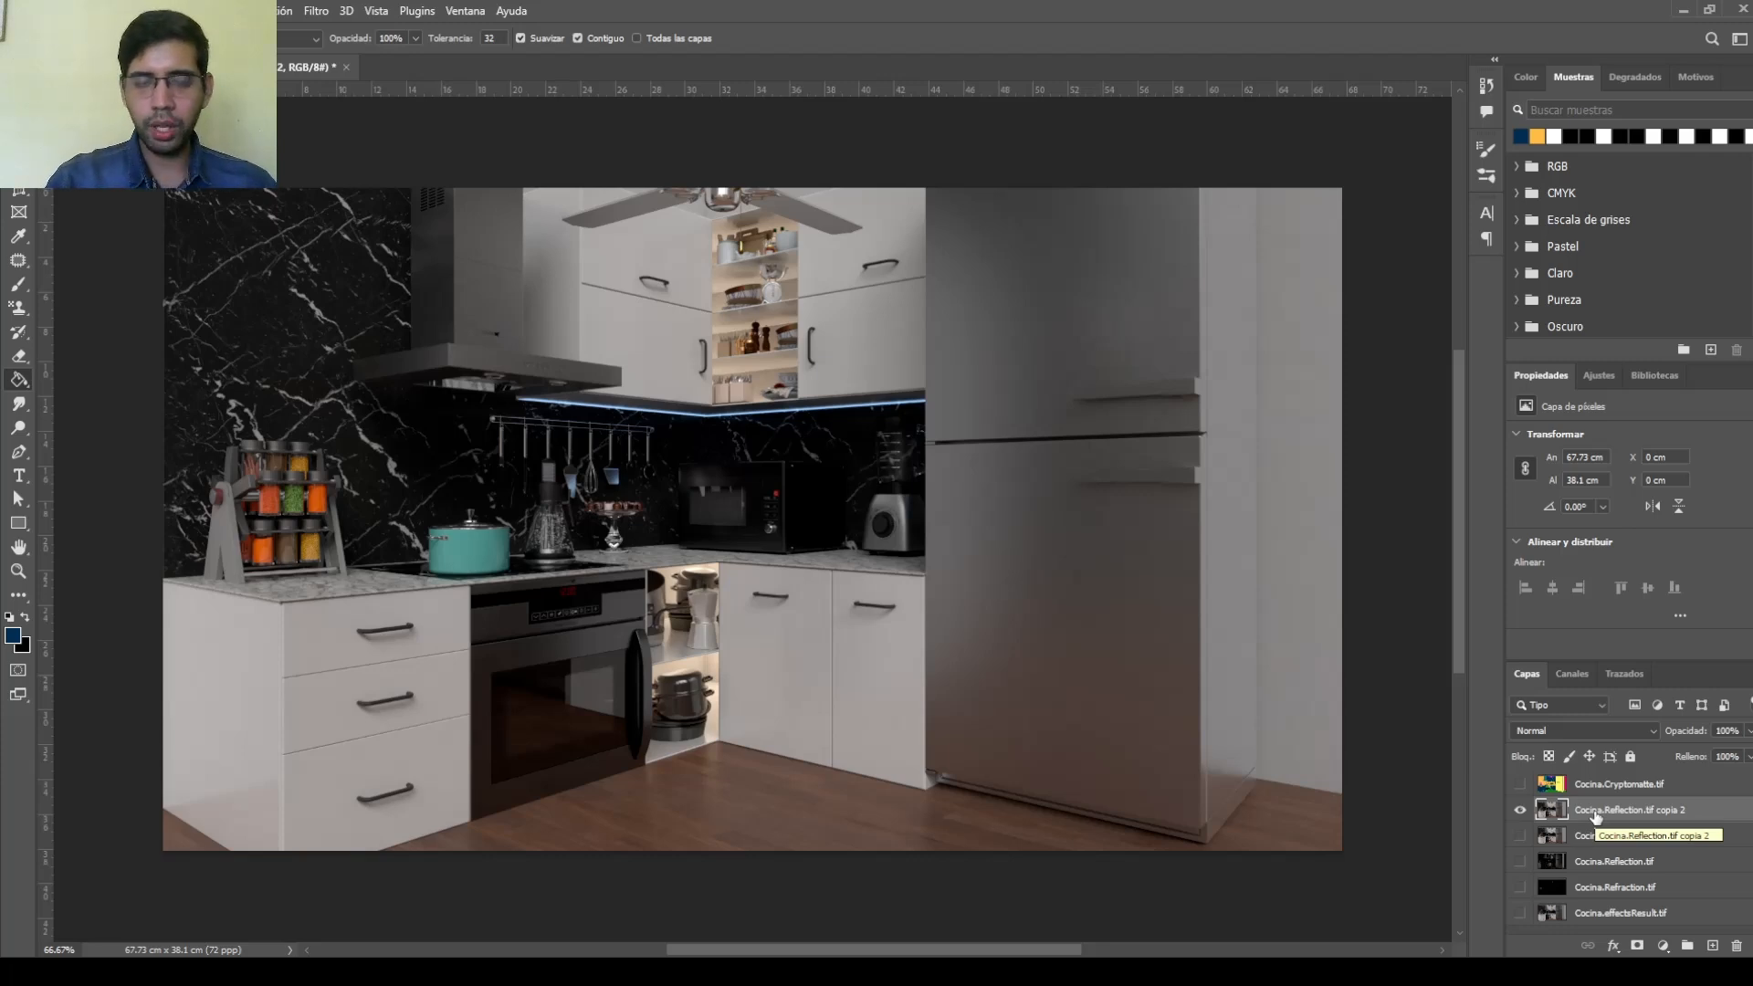
click(316, 11)
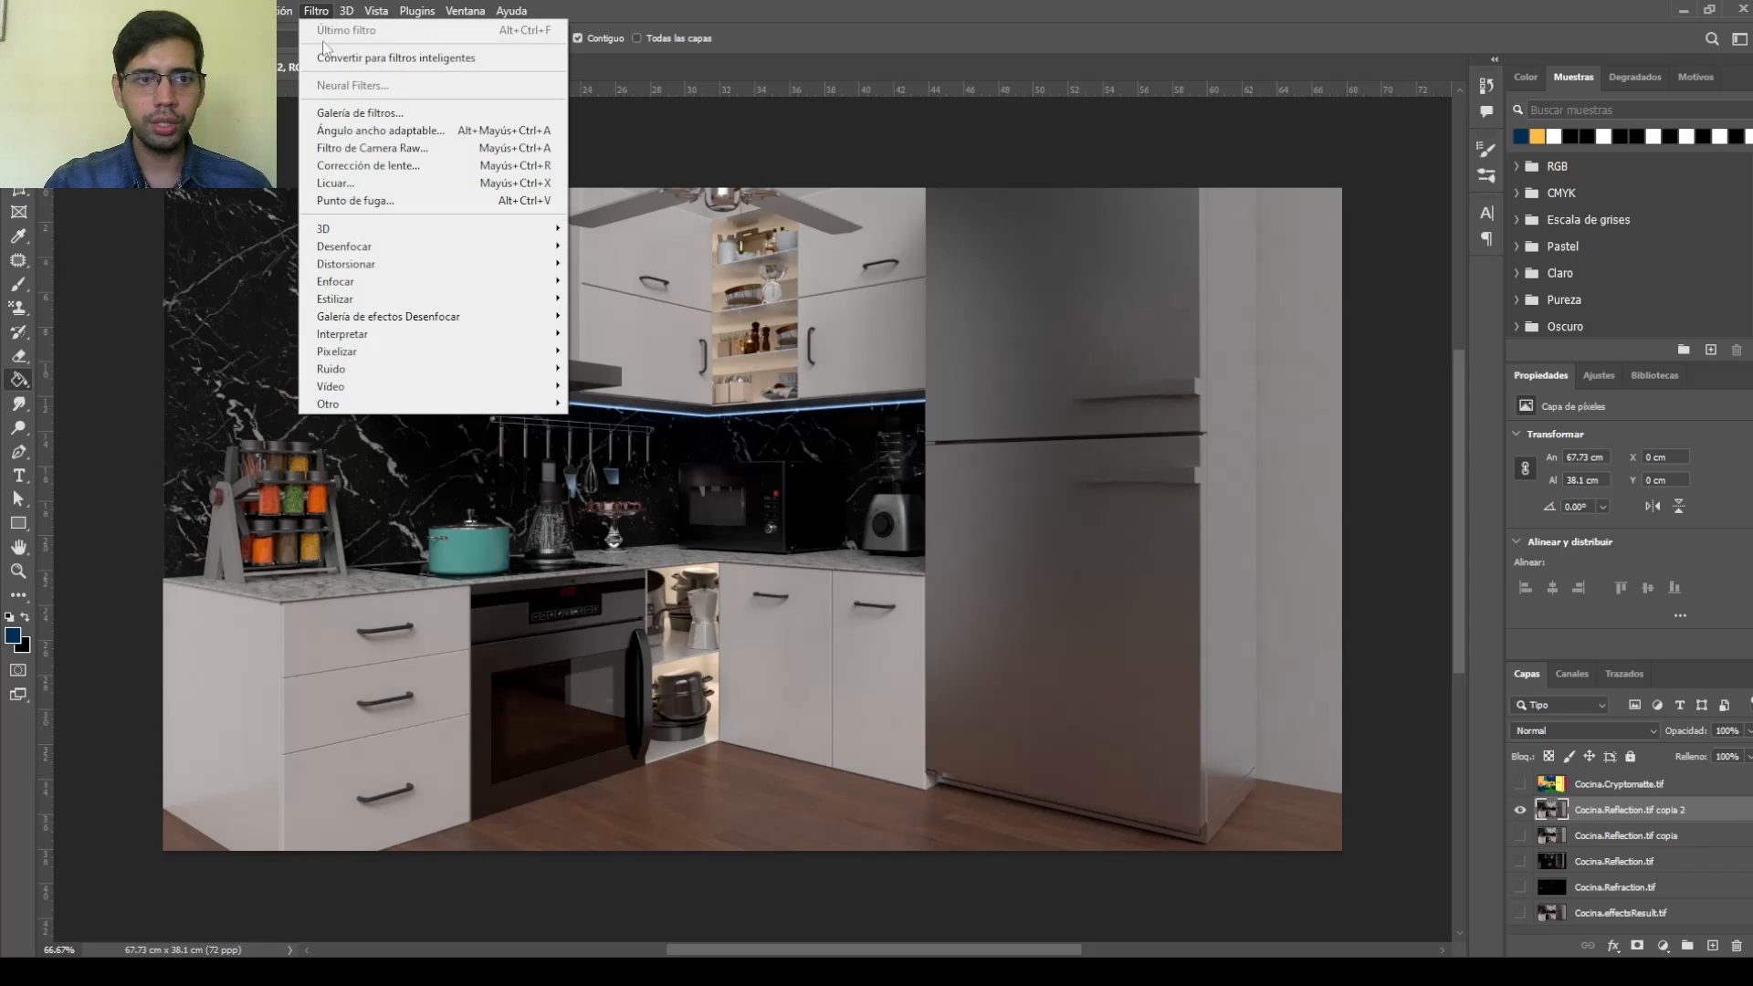
click(339, 148)
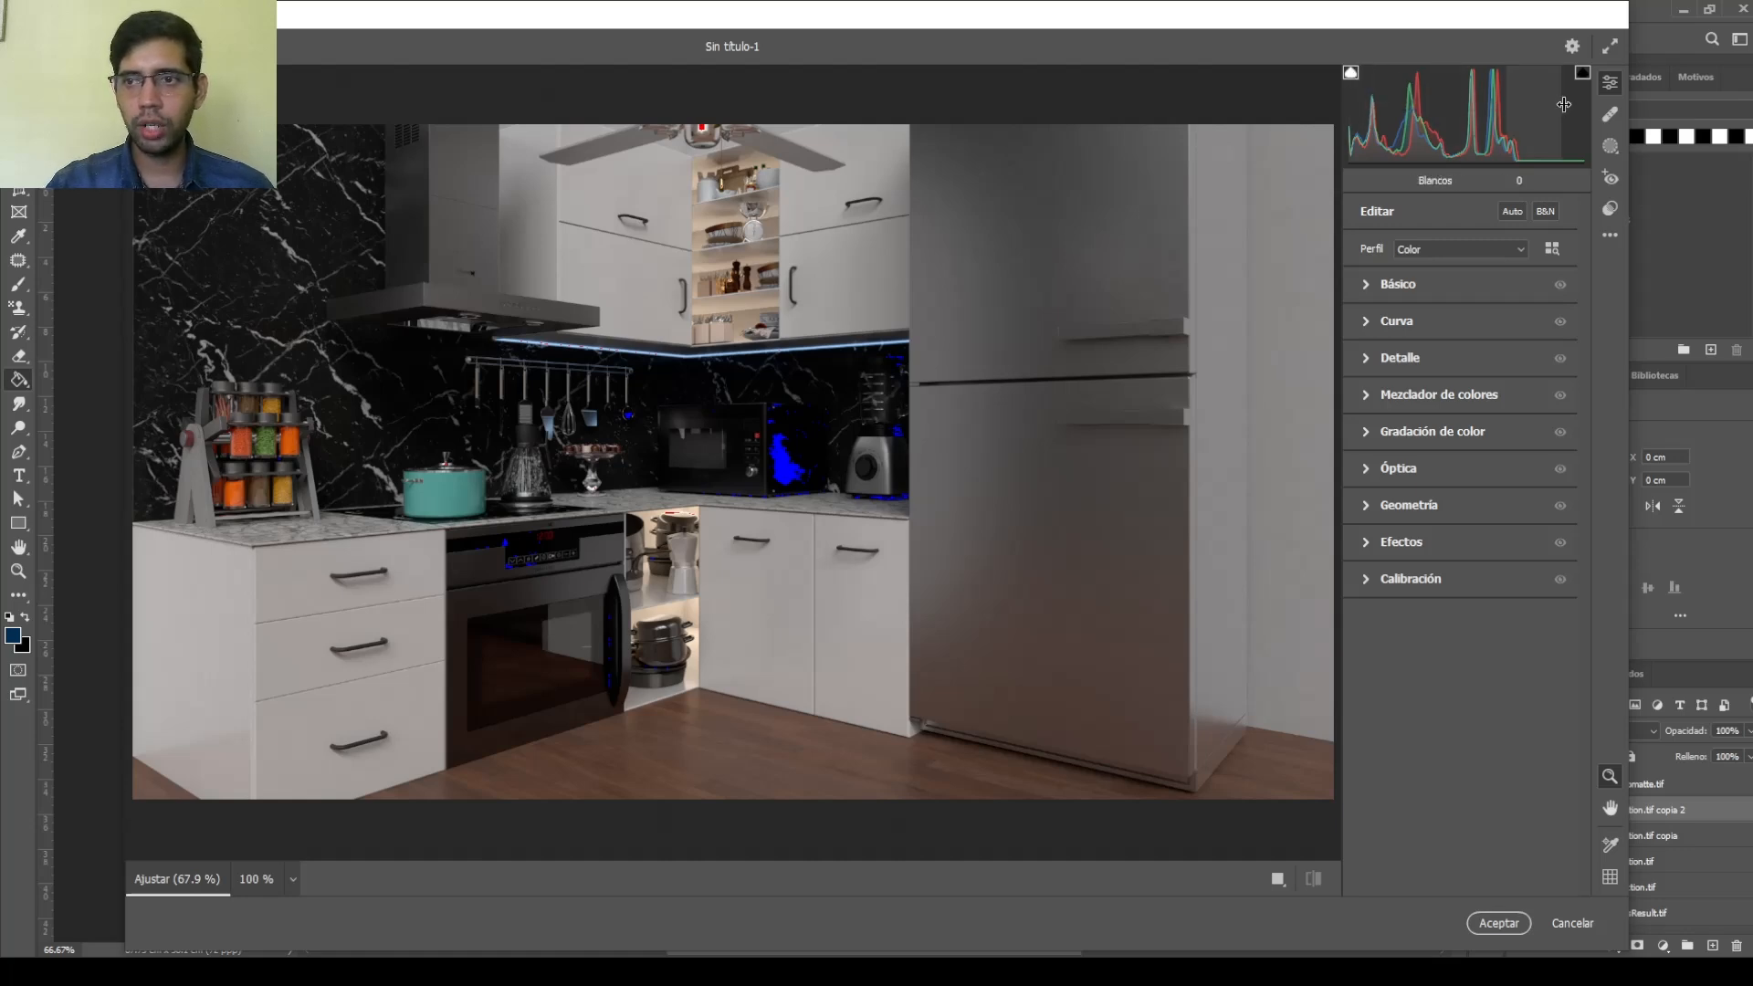
Toggle the shadow and highlight clipping warnings to check which areas of the kitchen render are clipped
click(1352, 75)
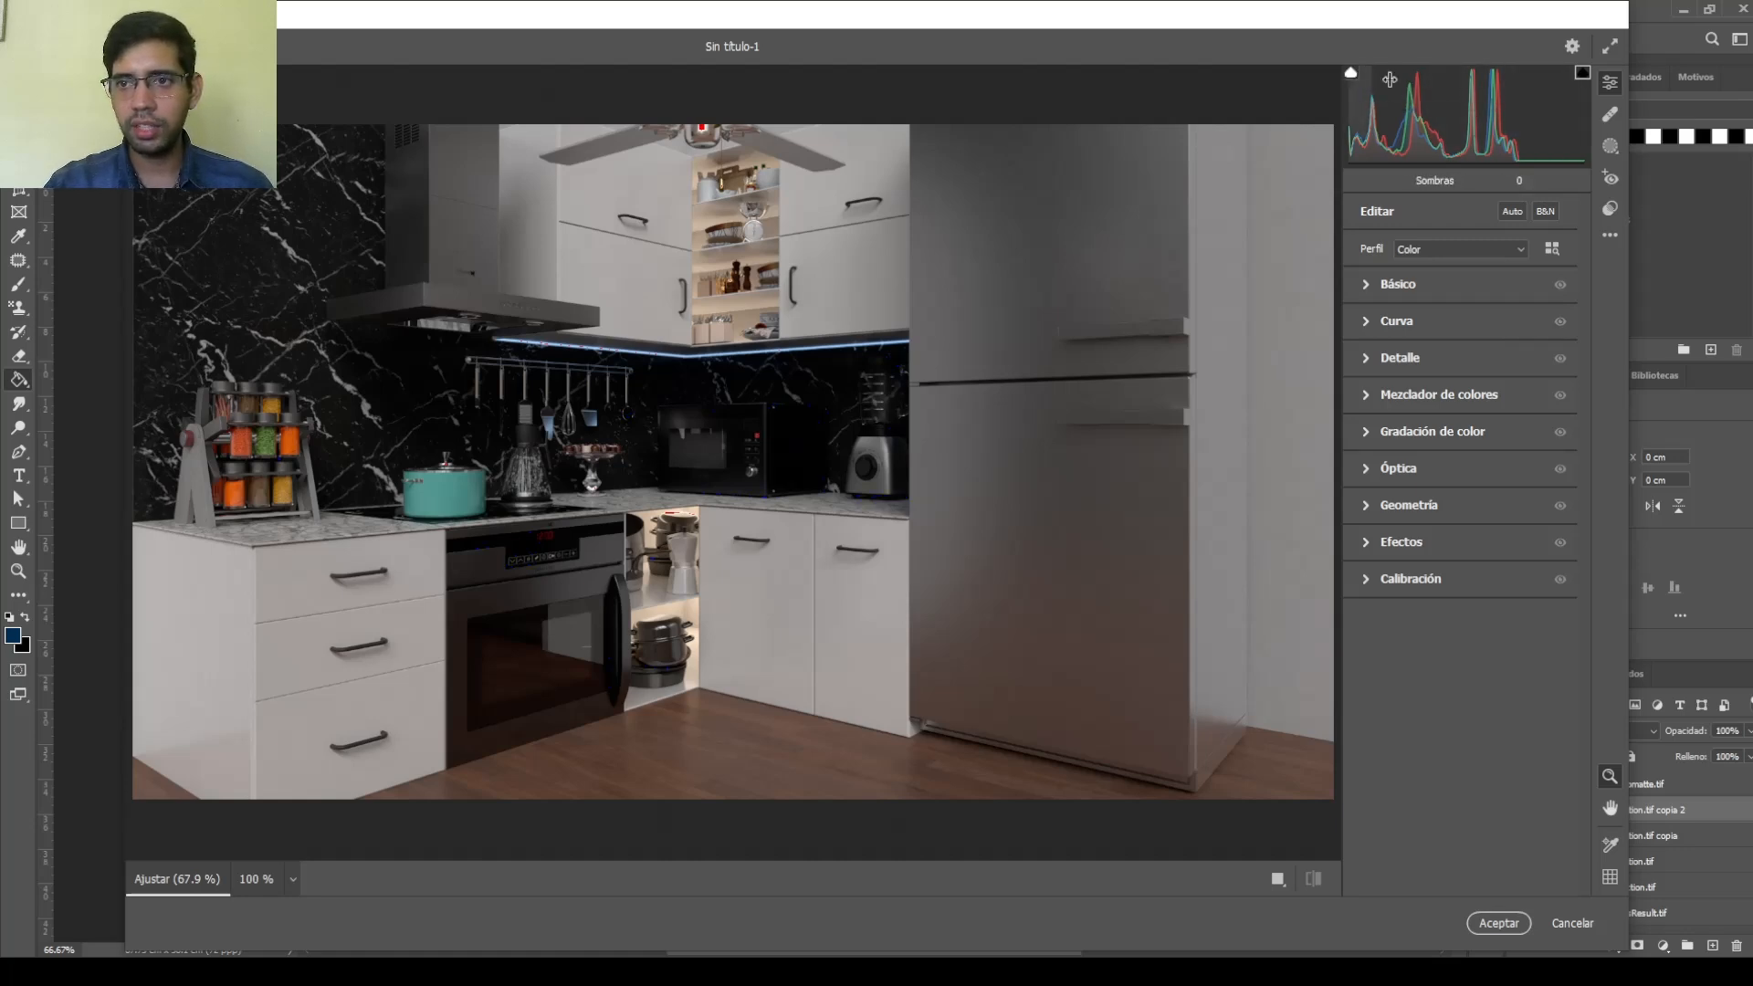
click(1583, 74)
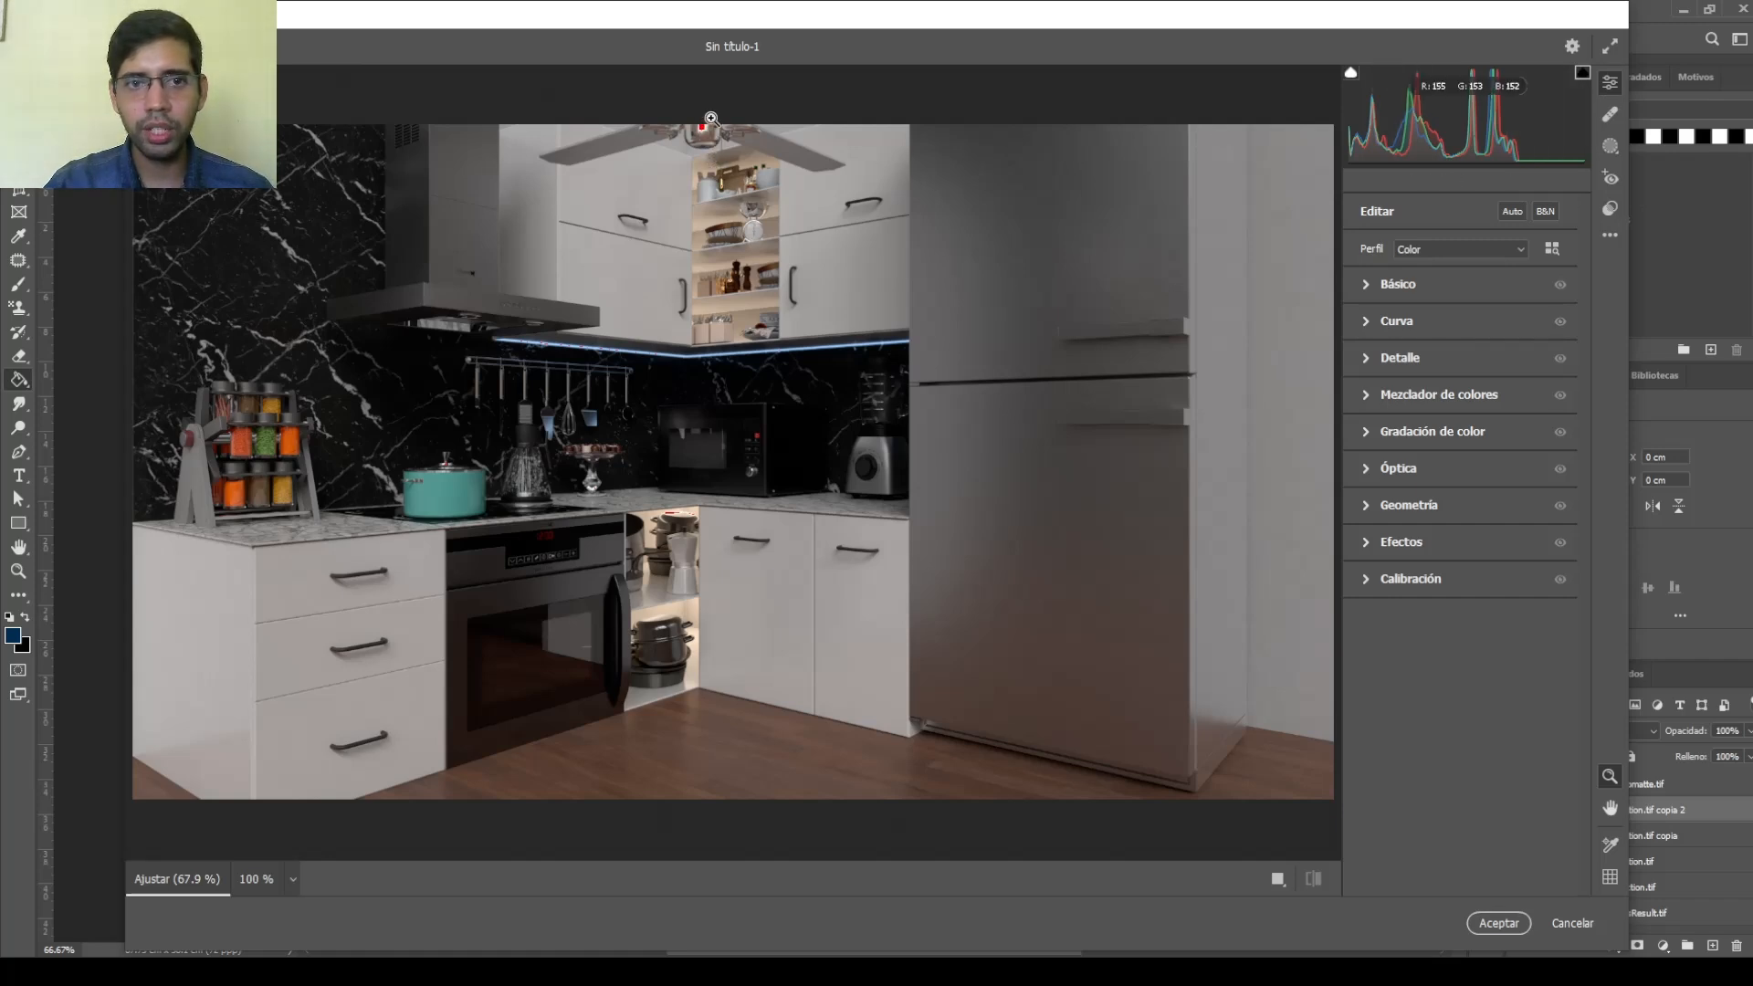
click(1350, 77)
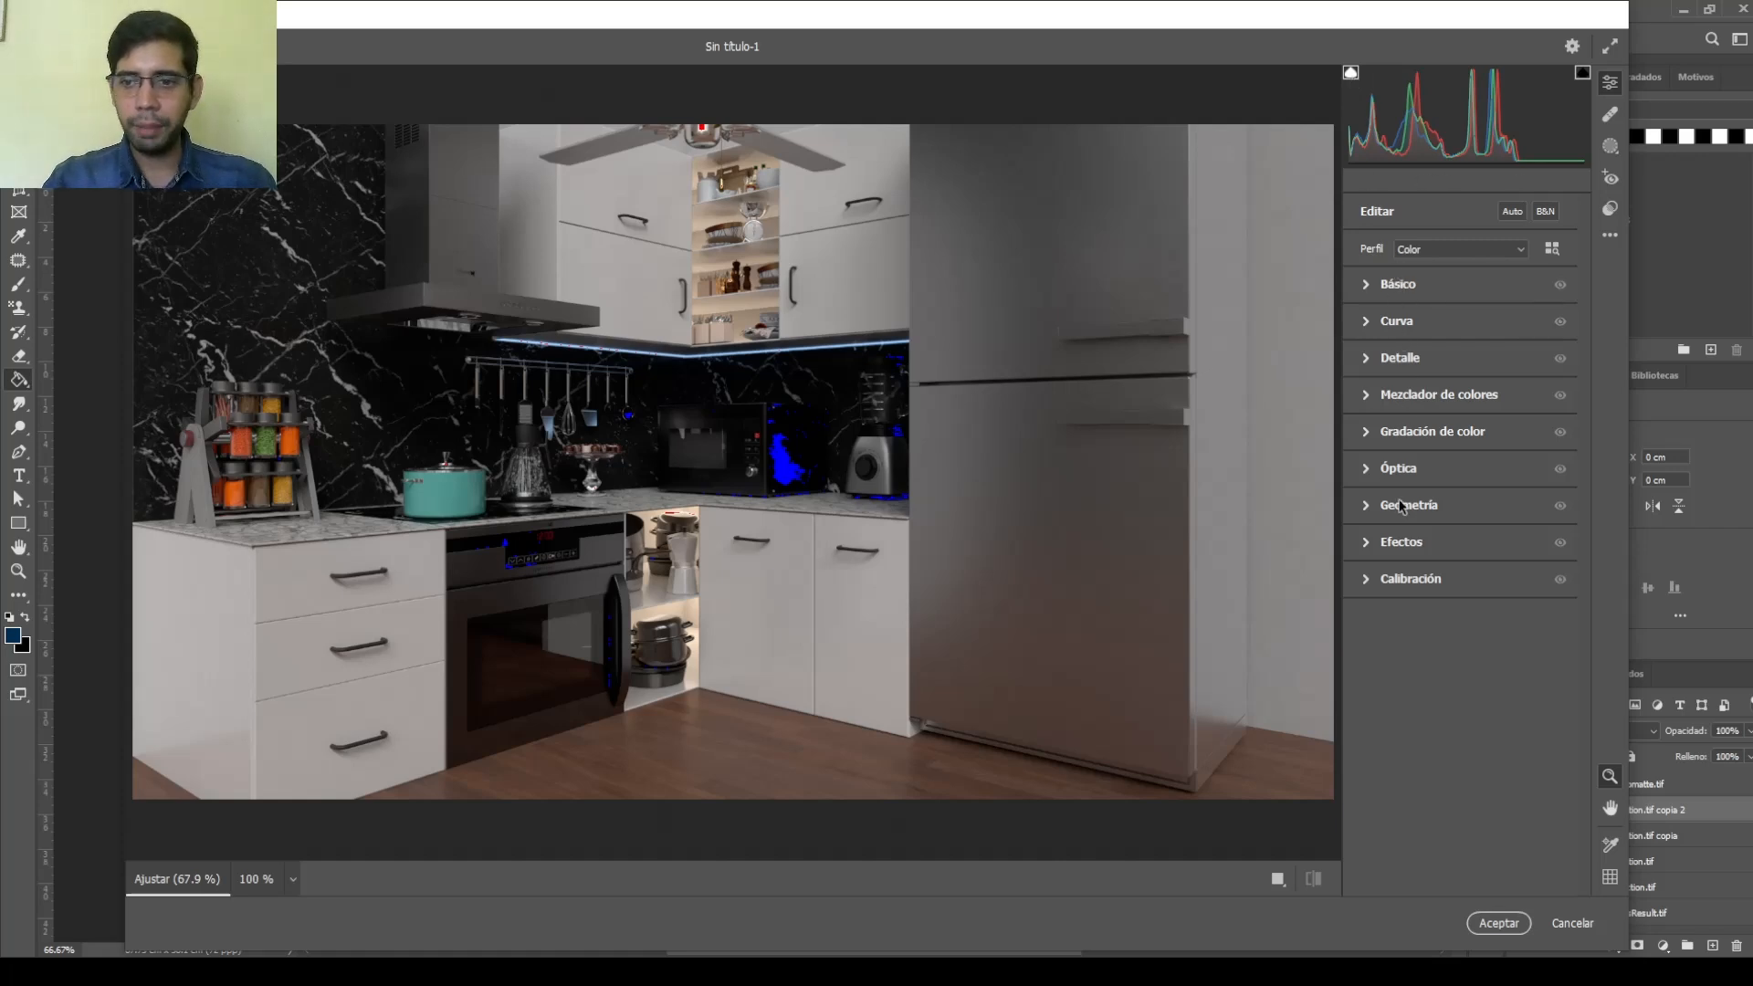
In the basic adjustments, set Temperatura to -4, Matiz to +2, Exposición to +0.25 and Contraste to +41
click(1413, 287)
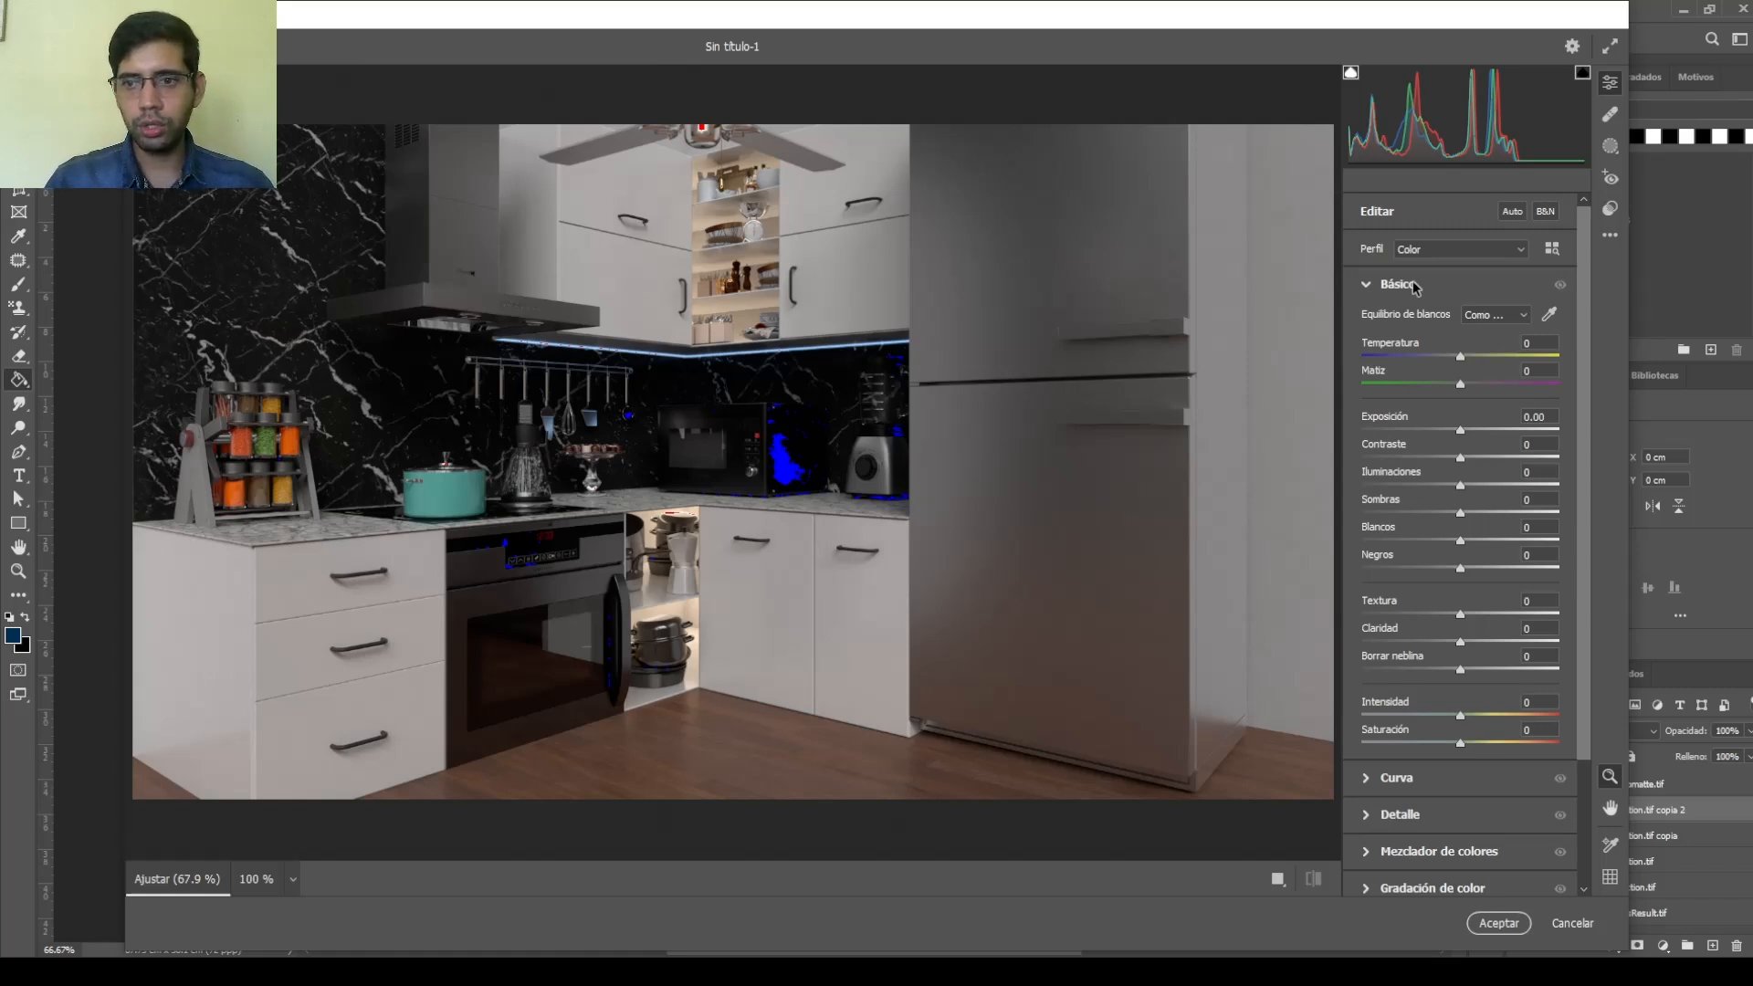
mouse_move(1461, 361)
mouse_down()
mouse_move(1481, 361)
mouse_move(1458, 364)
mouse_up()
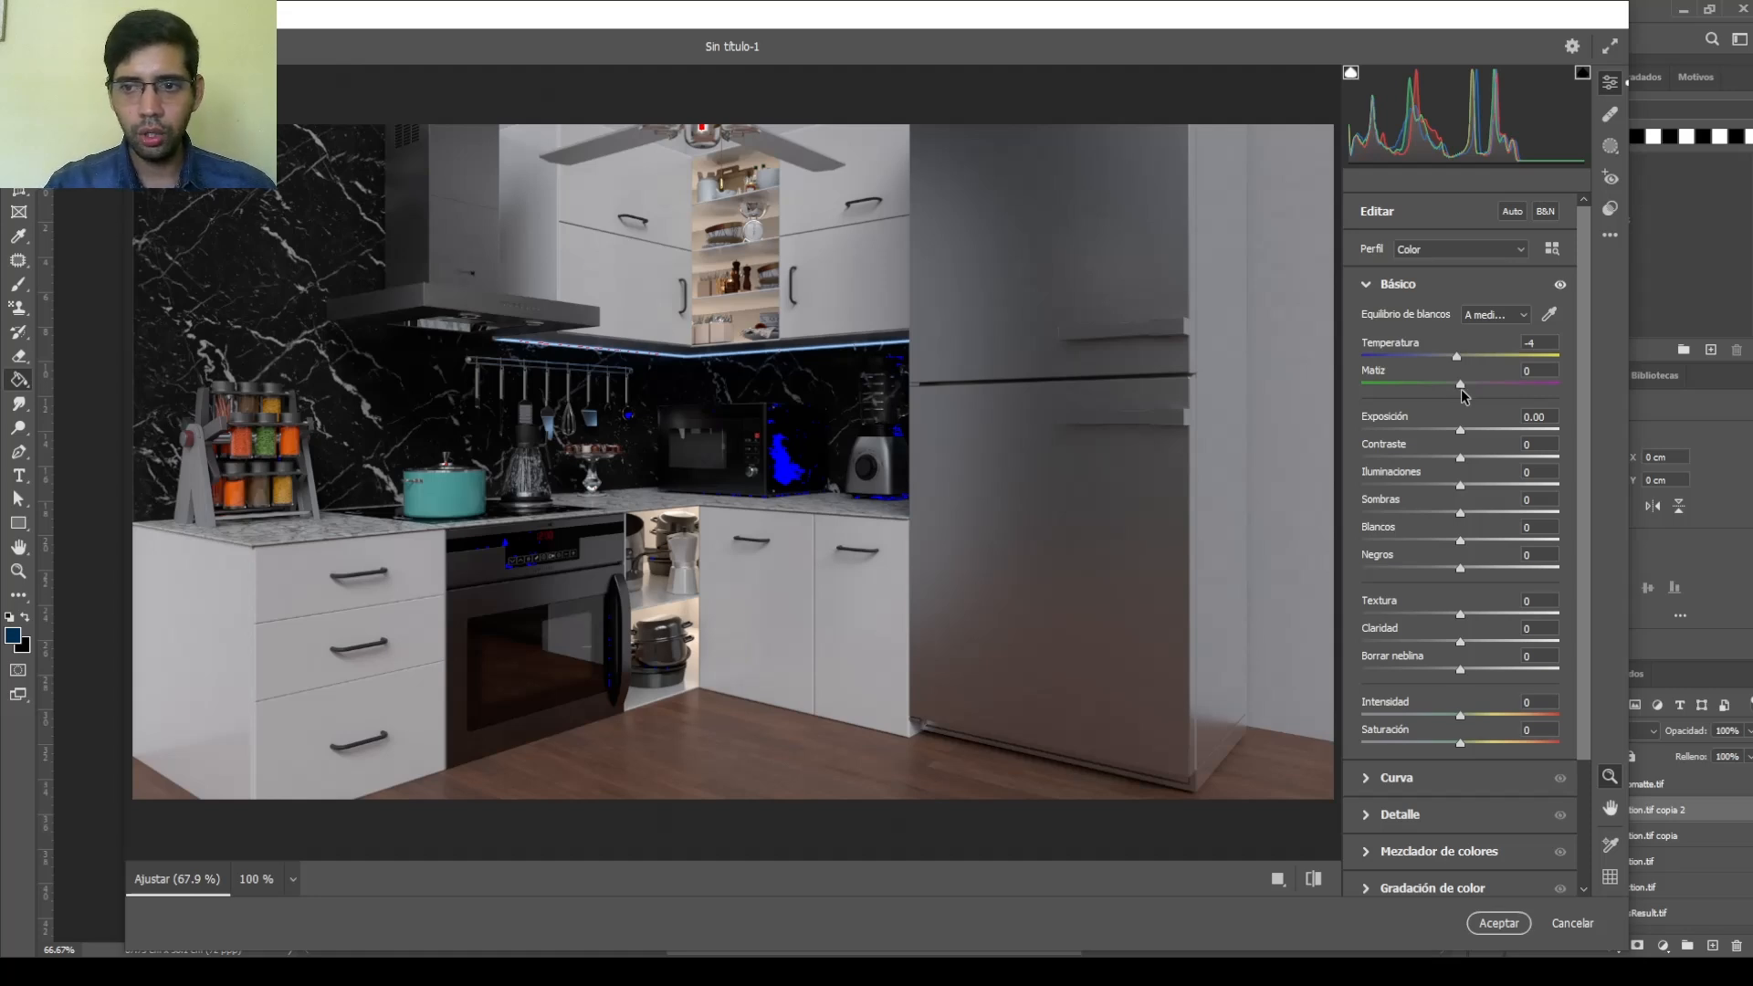
drag(1460, 385, 1460, 388)
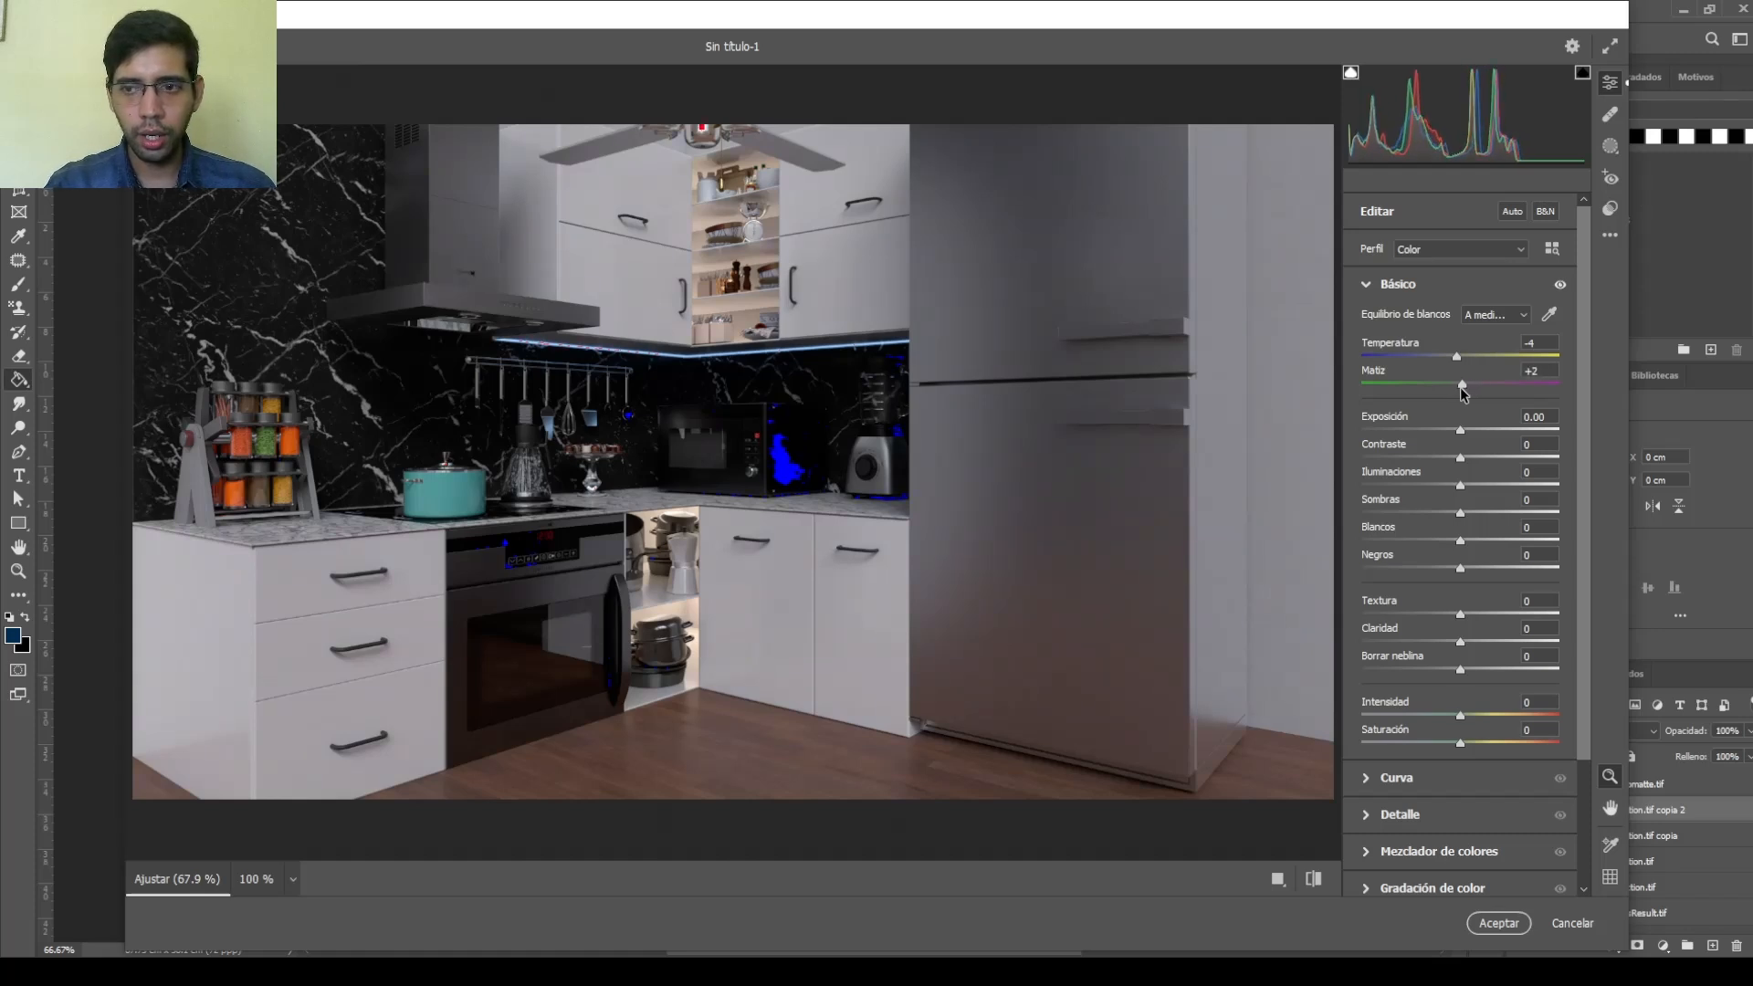
click(1447, 420)
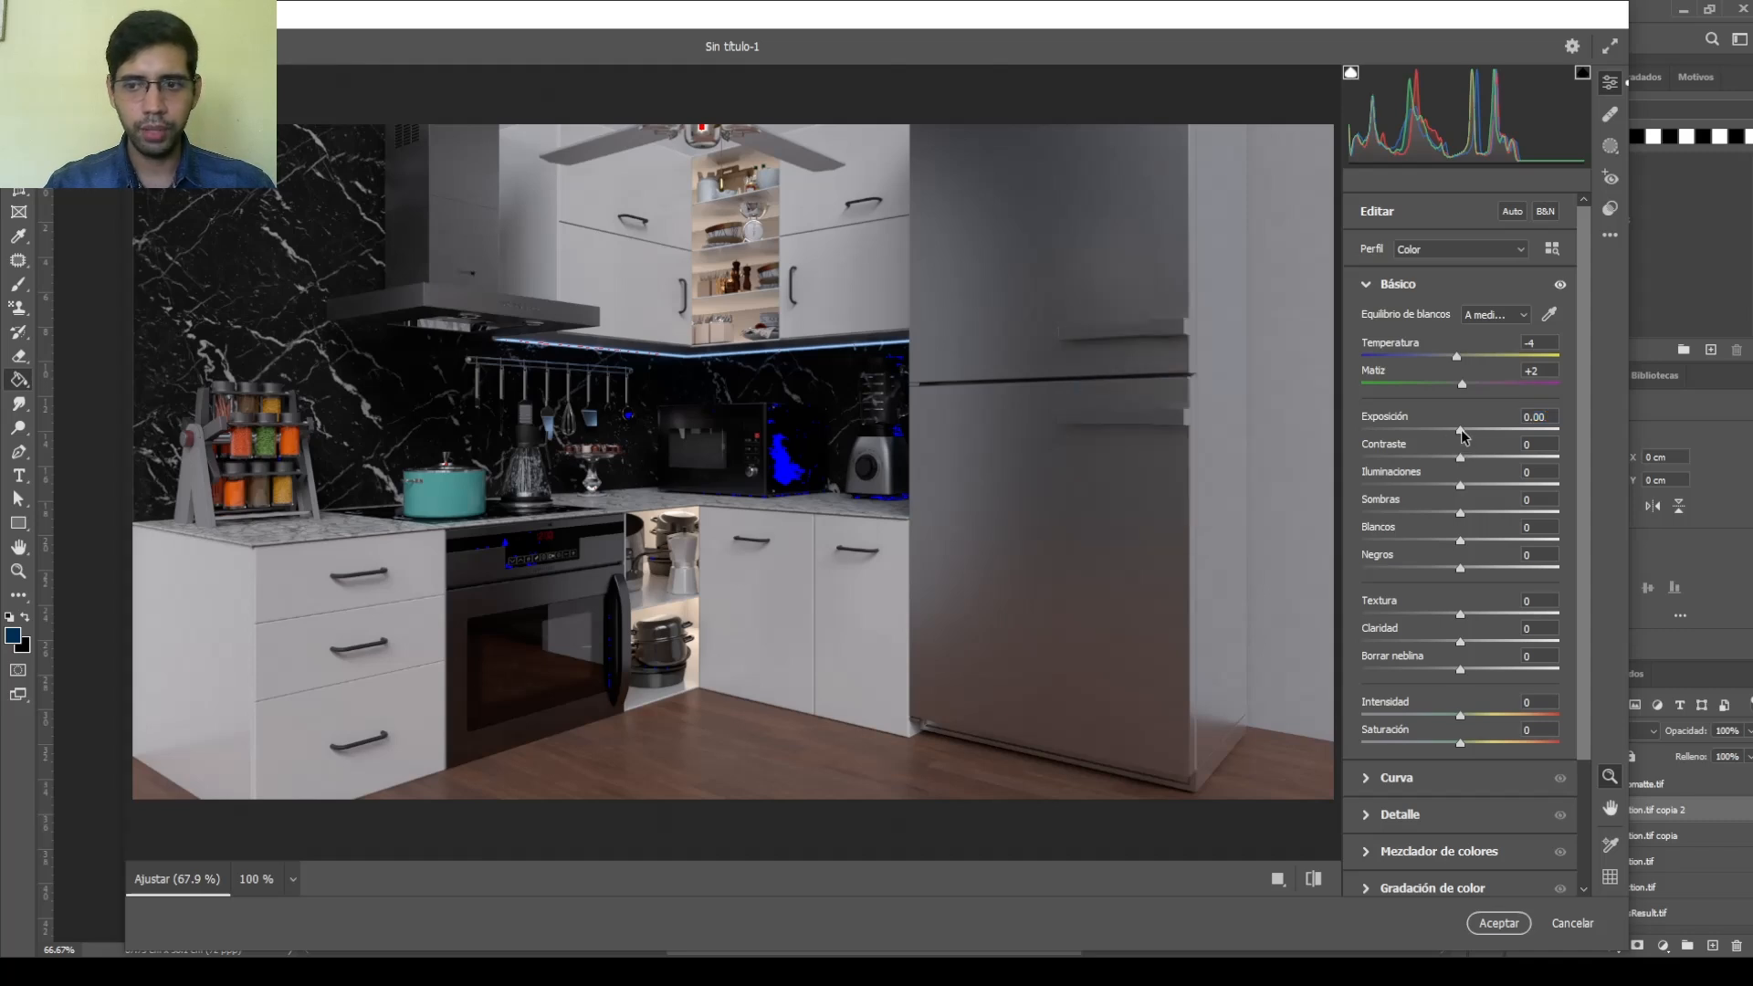
mouse_move(1460, 430)
mouse_down()
mouse_move(1501, 458)
mouse_move(1466, 430)
mouse_up()
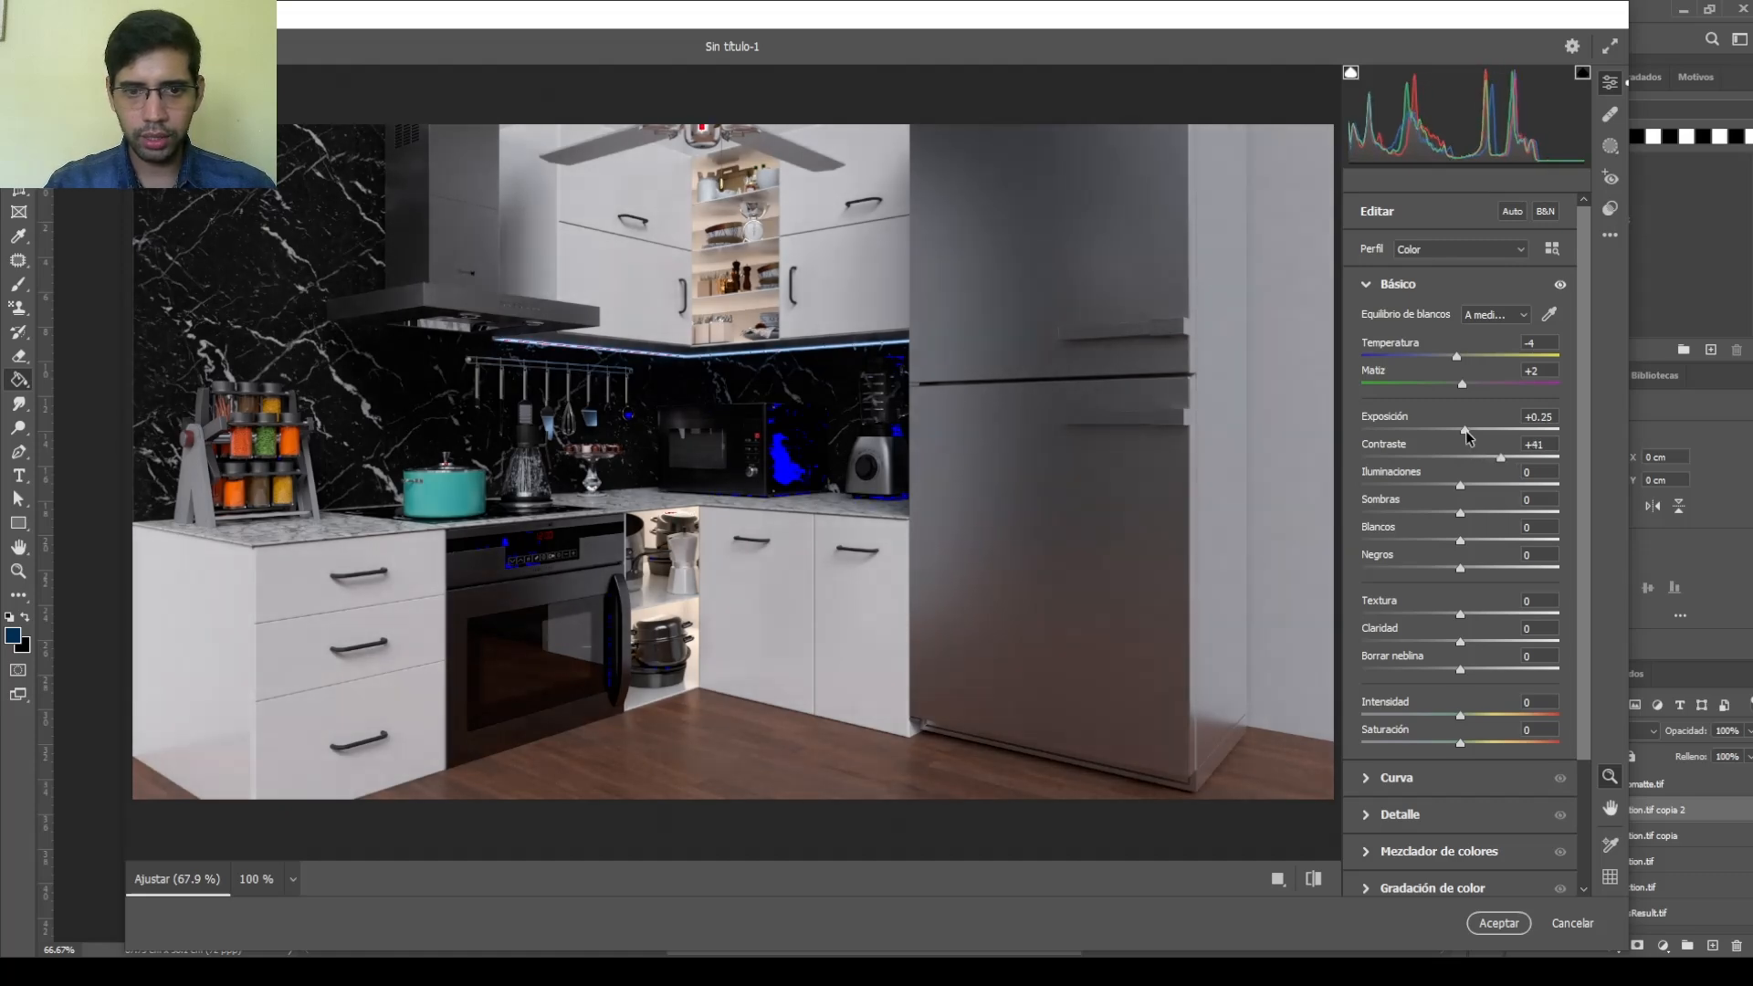
Set Iluminaciones to +21, Sombras to +7, Blancos to -1 and Negros to +4
drag(1460, 491, 1395, 520)
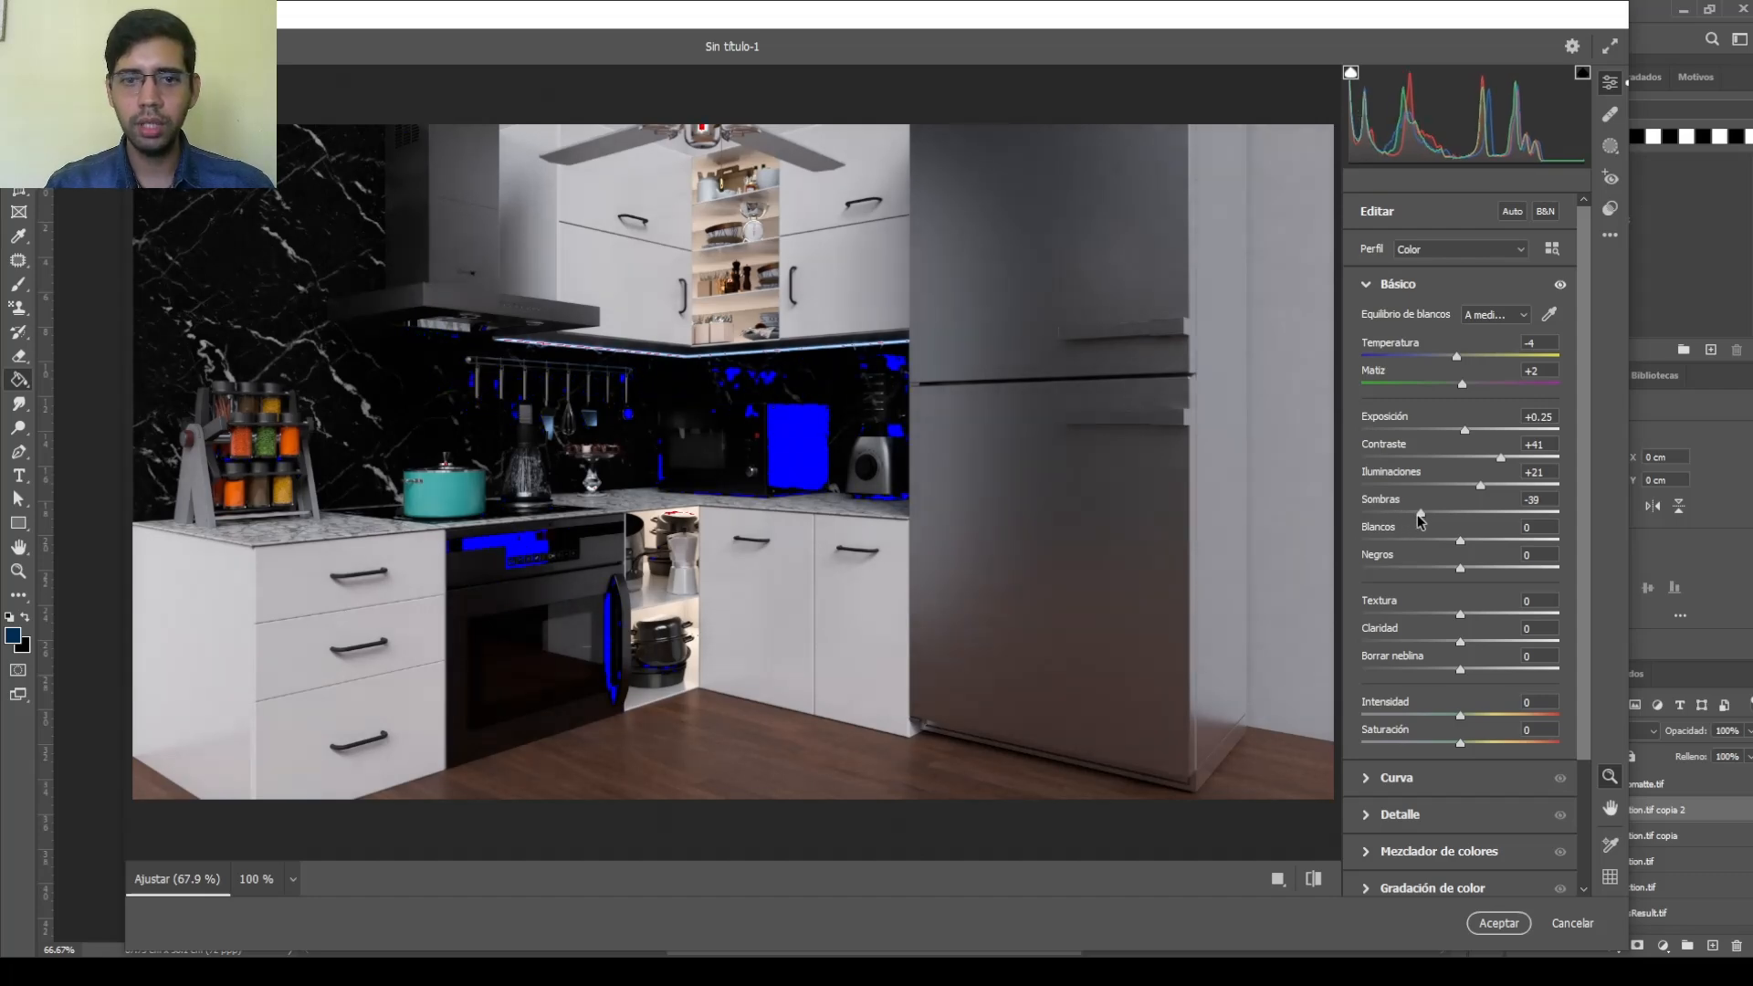
drag(1395, 520, 1469, 523)
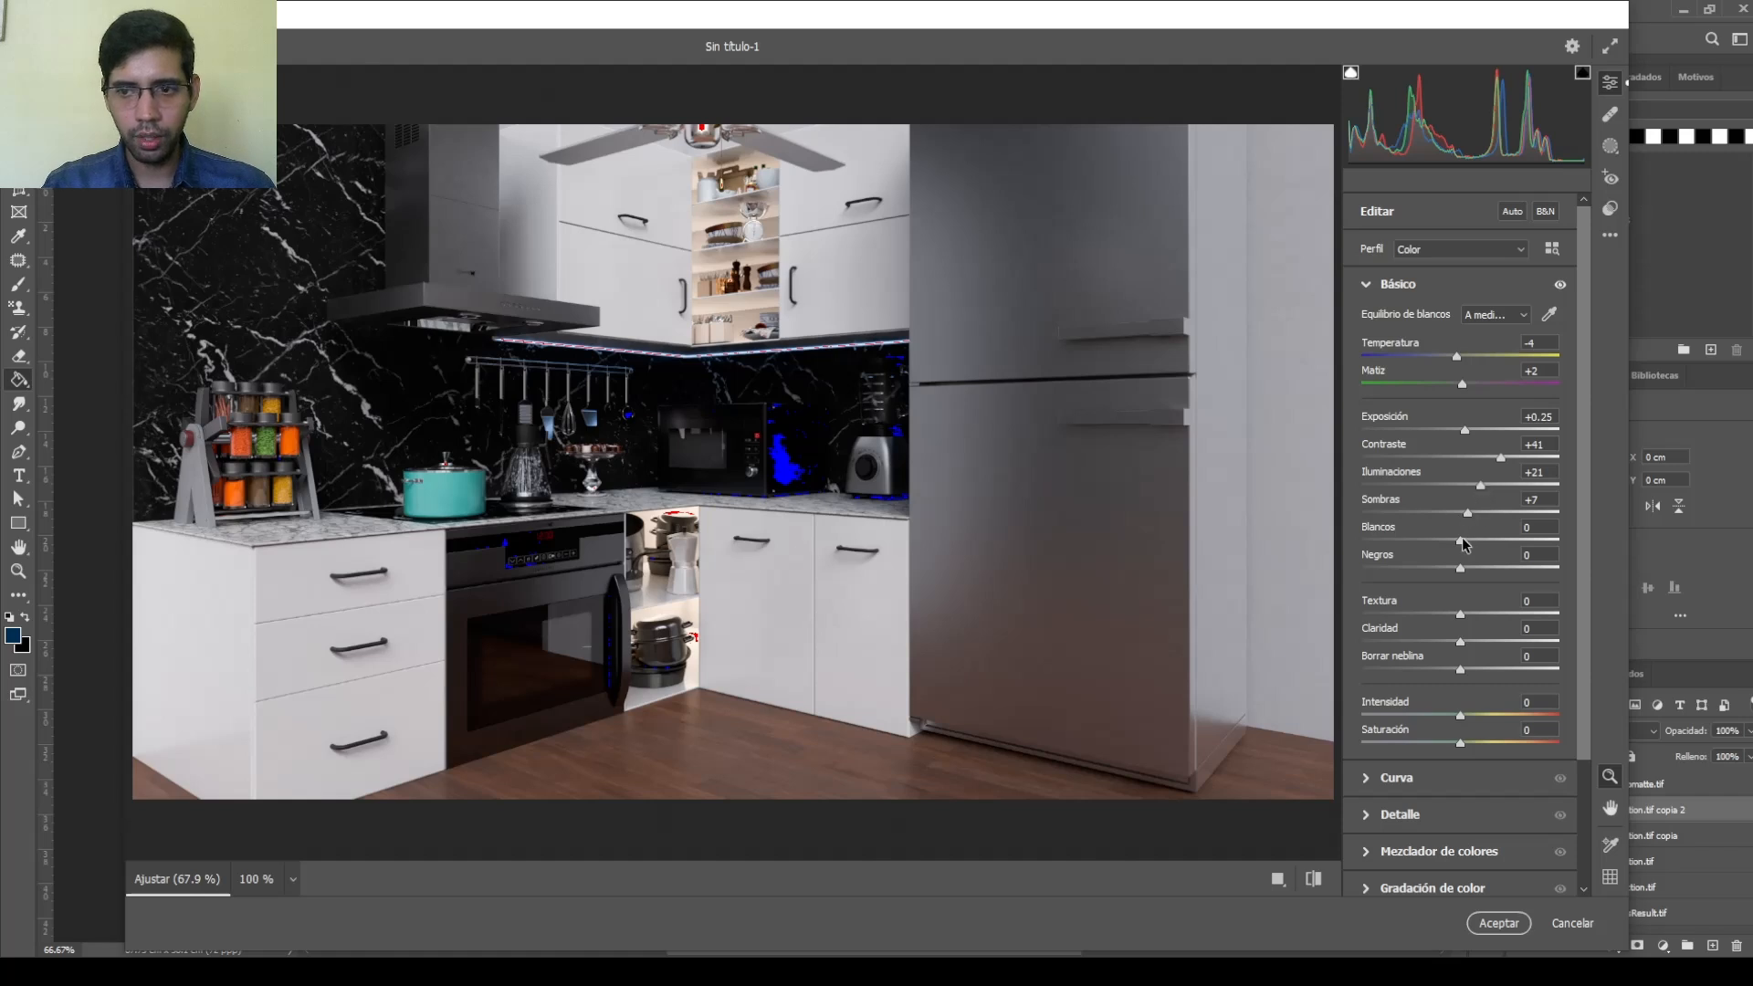
mouse_move(1462, 540)
mouse_down()
mouse_move(1515, 542)
mouse_move(1424, 541)
mouse_move(1478, 539)
mouse_move(1444, 539)
mouse_move(1459, 541)
mouse_up()
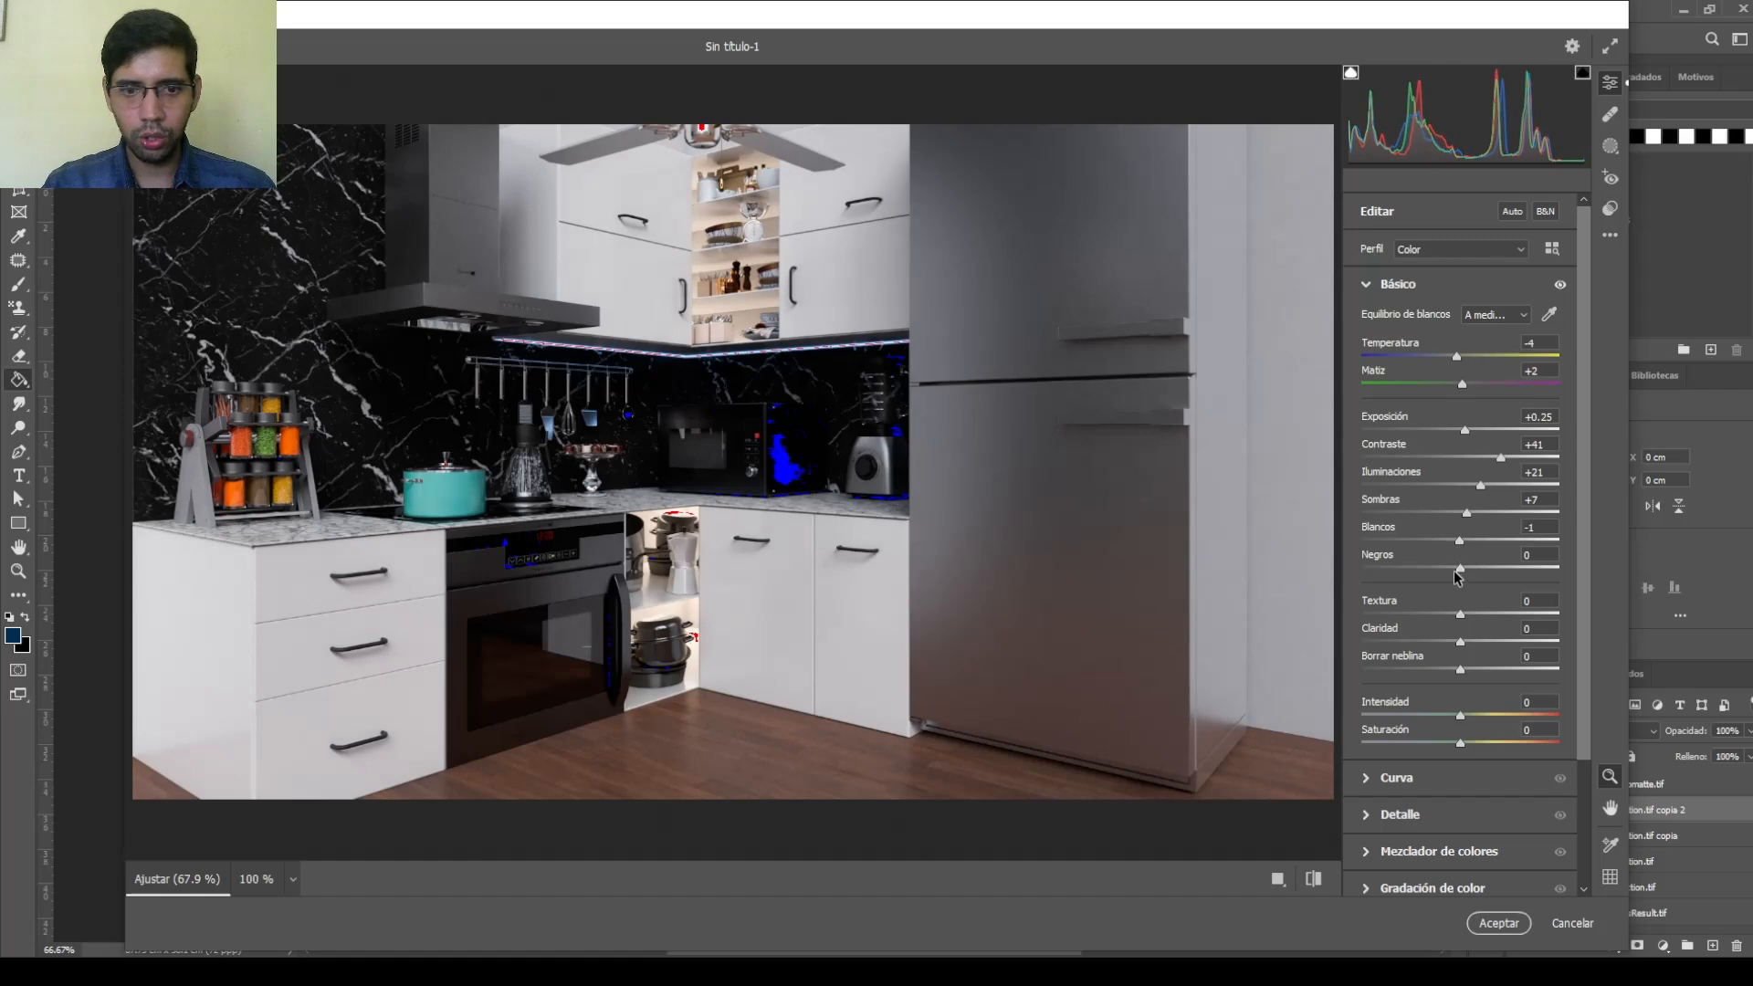
mouse_move(1459, 567)
mouse_down()
mouse_move(1416, 572)
mouse_move(1535, 559)
mouse_move(1462, 566)
mouse_up()
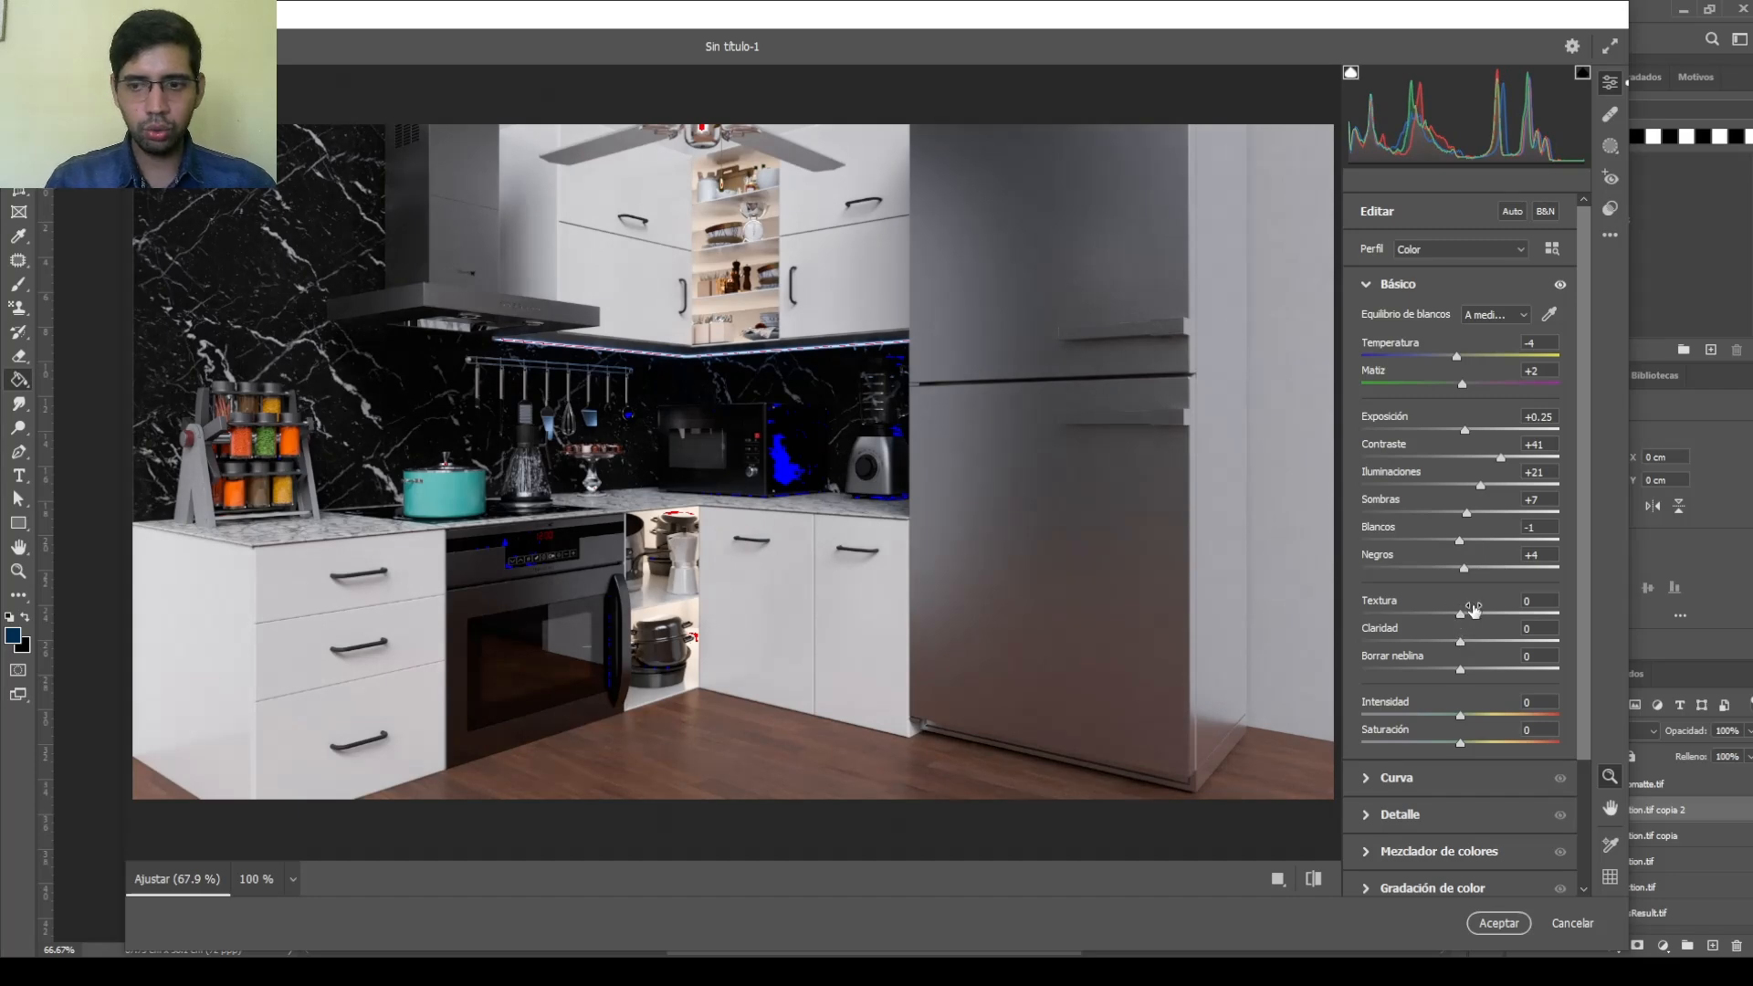
Set Textura to +21, Claridad to +6 and Borrar neblina to +7, and collapse the basic adjustments
mouse_move(1453, 610)
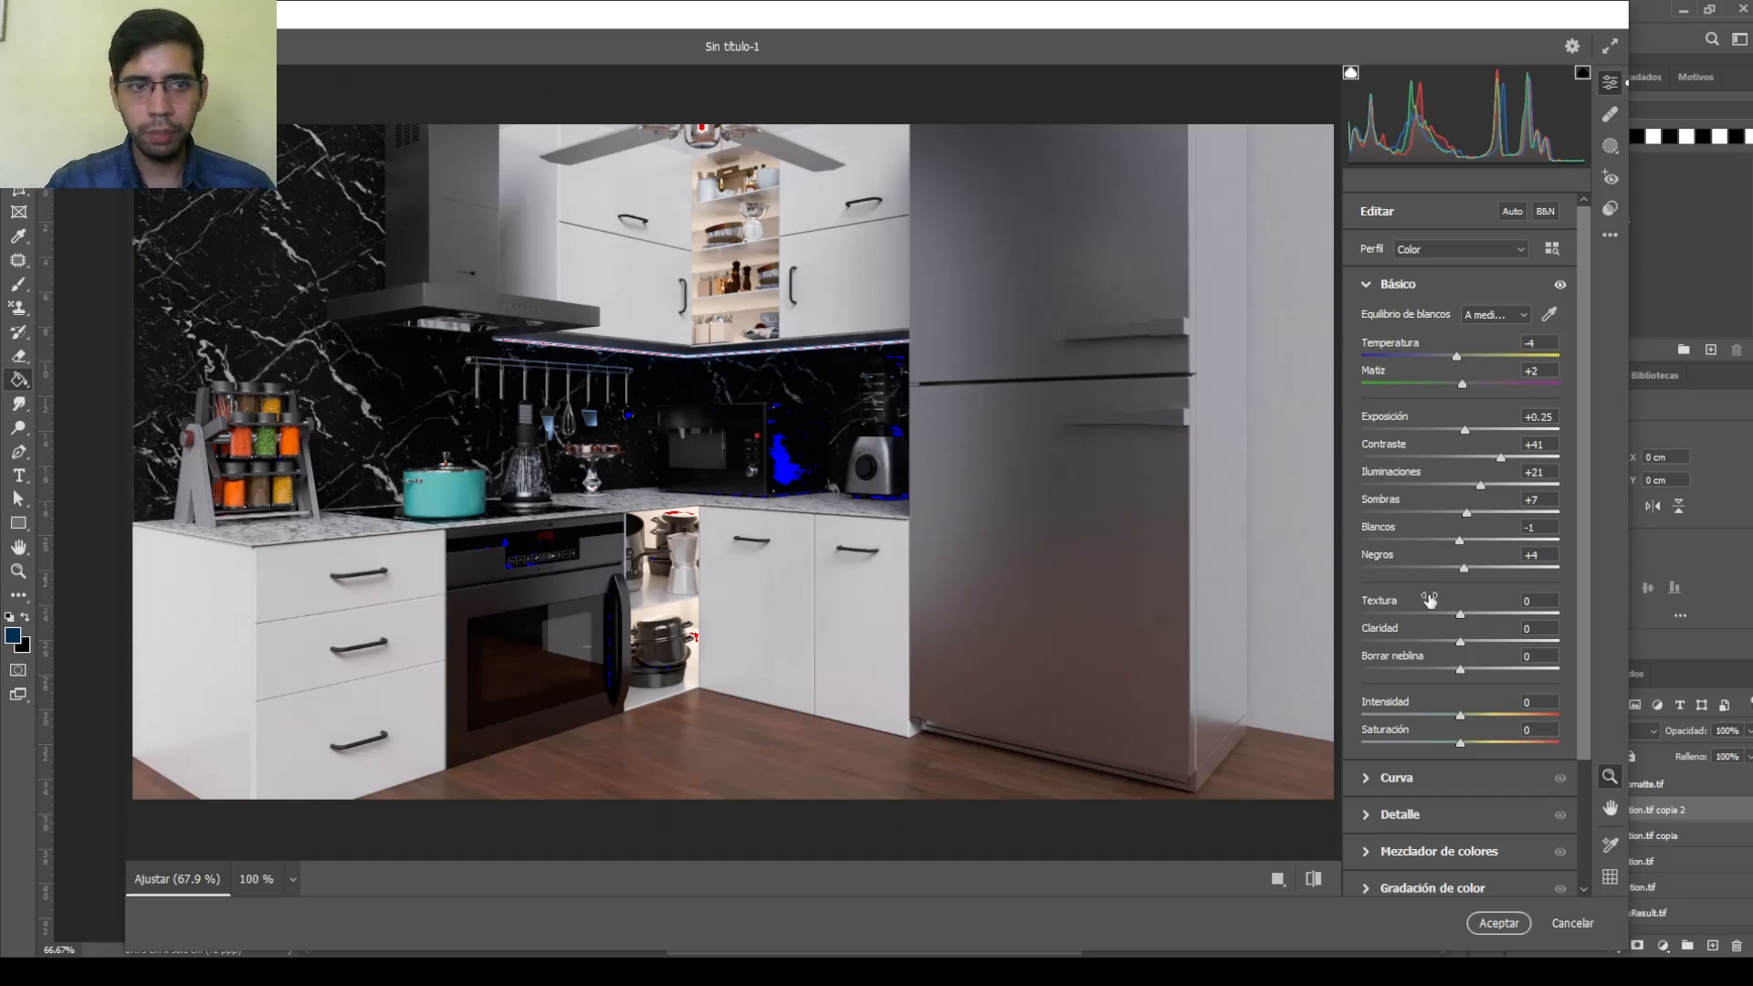
drag(1460, 614, 1562, 616)
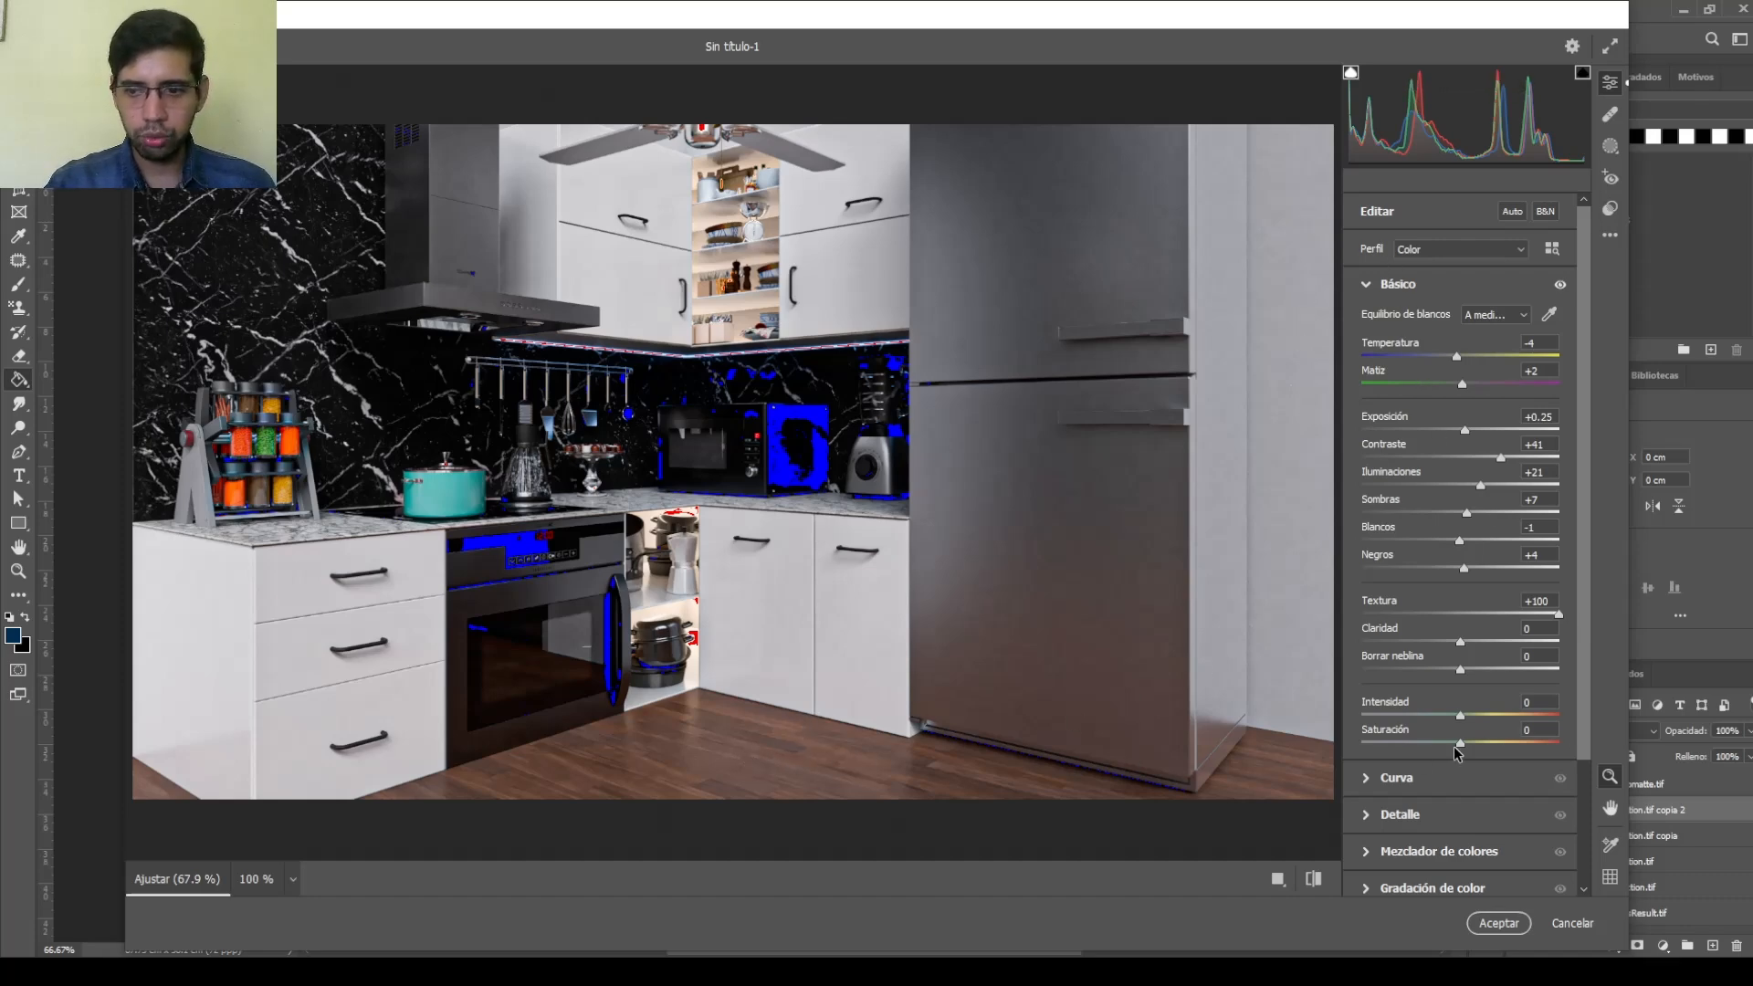
drag(1559, 614, 1495, 630)
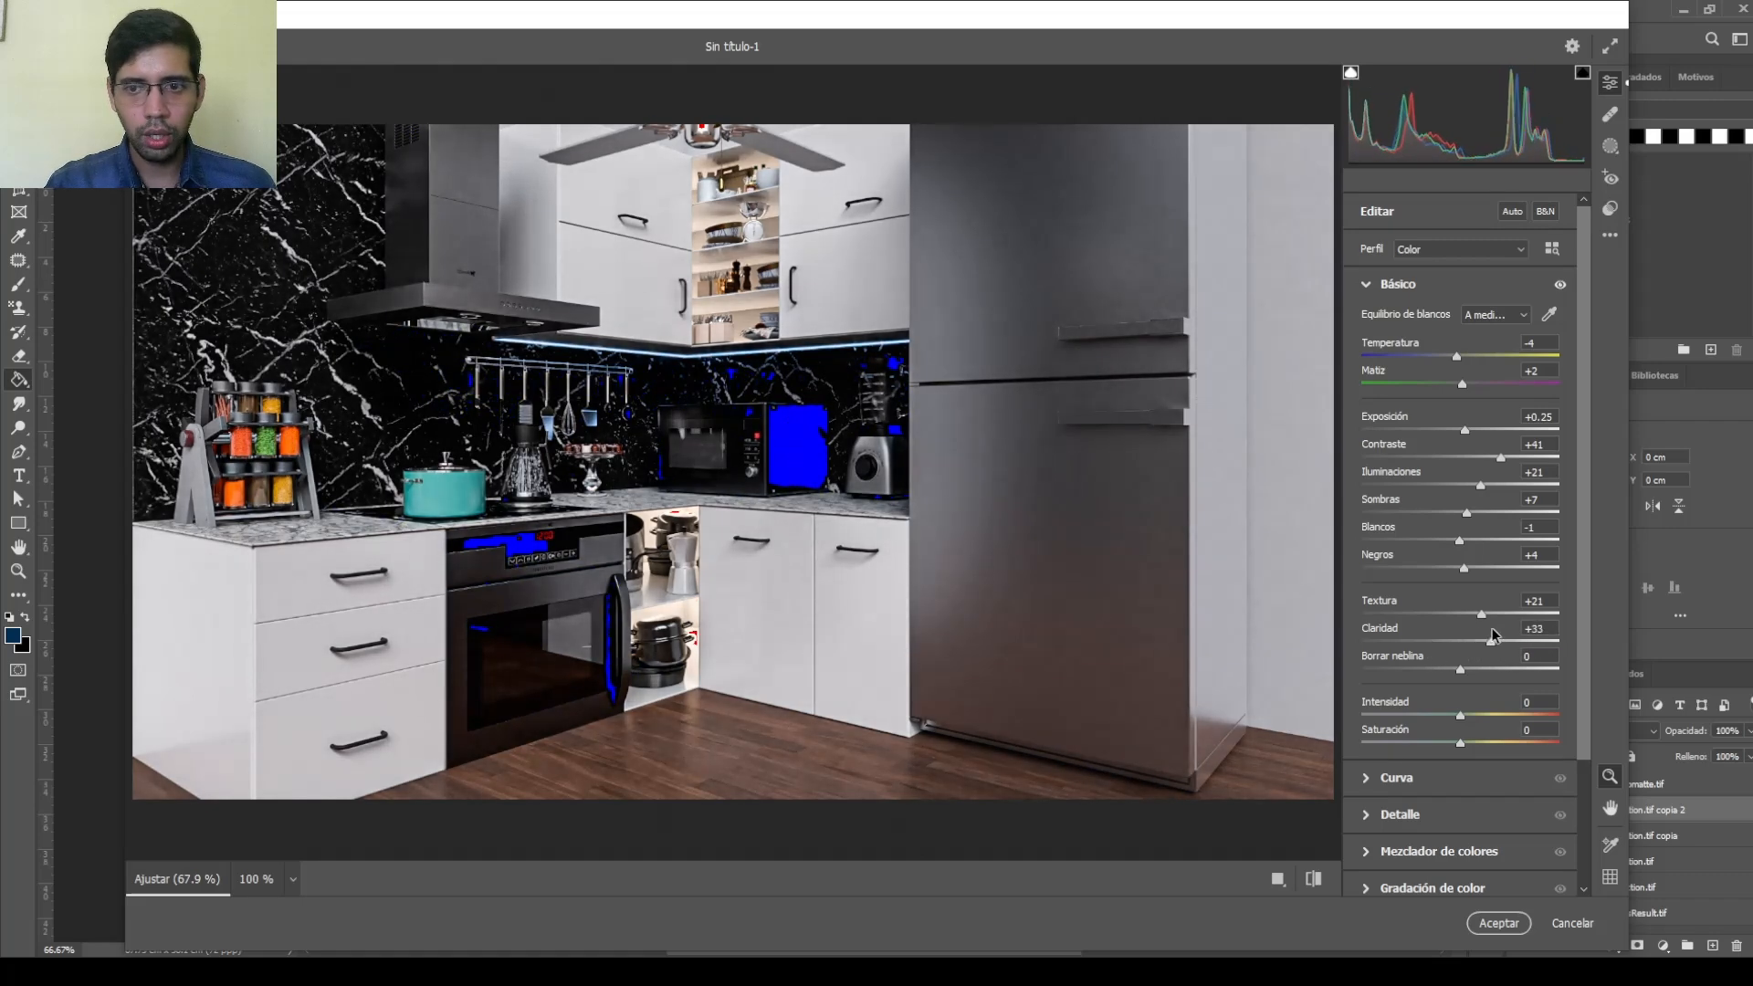
double_click(1497, 634)
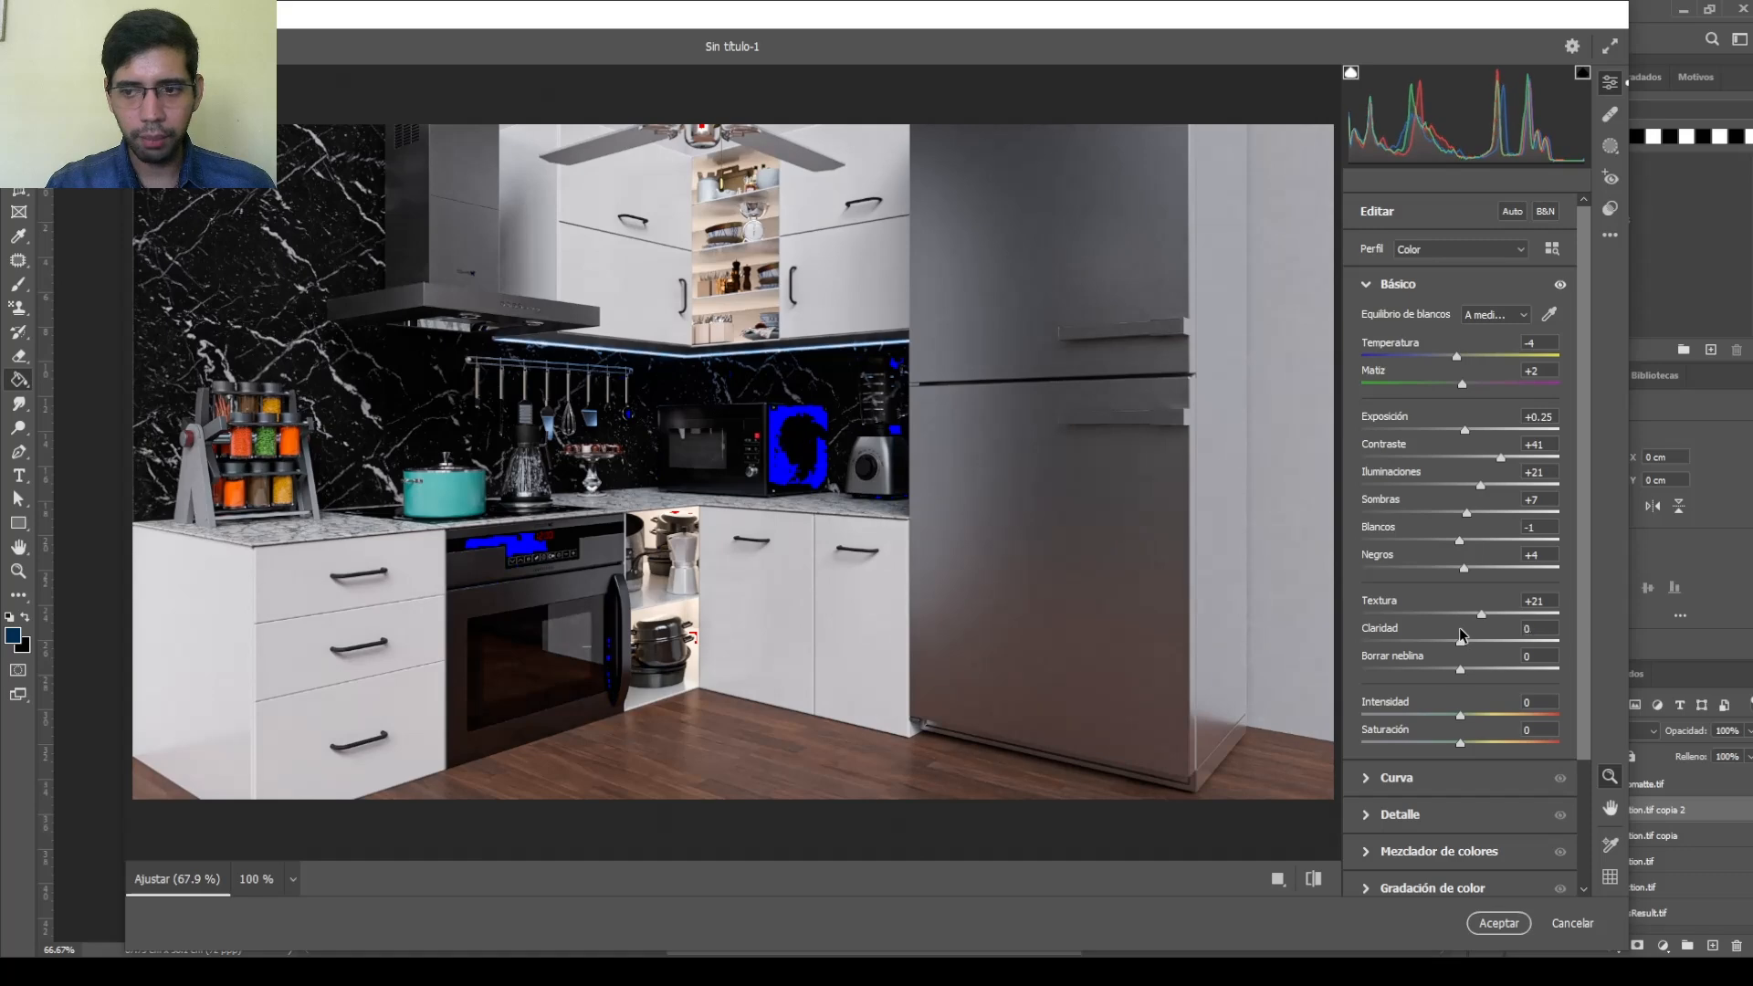
mouse_move(1461, 637)
mouse_down()
mouse_move(1448, 634)
mouse_move(1465, 641)
mouse_up()
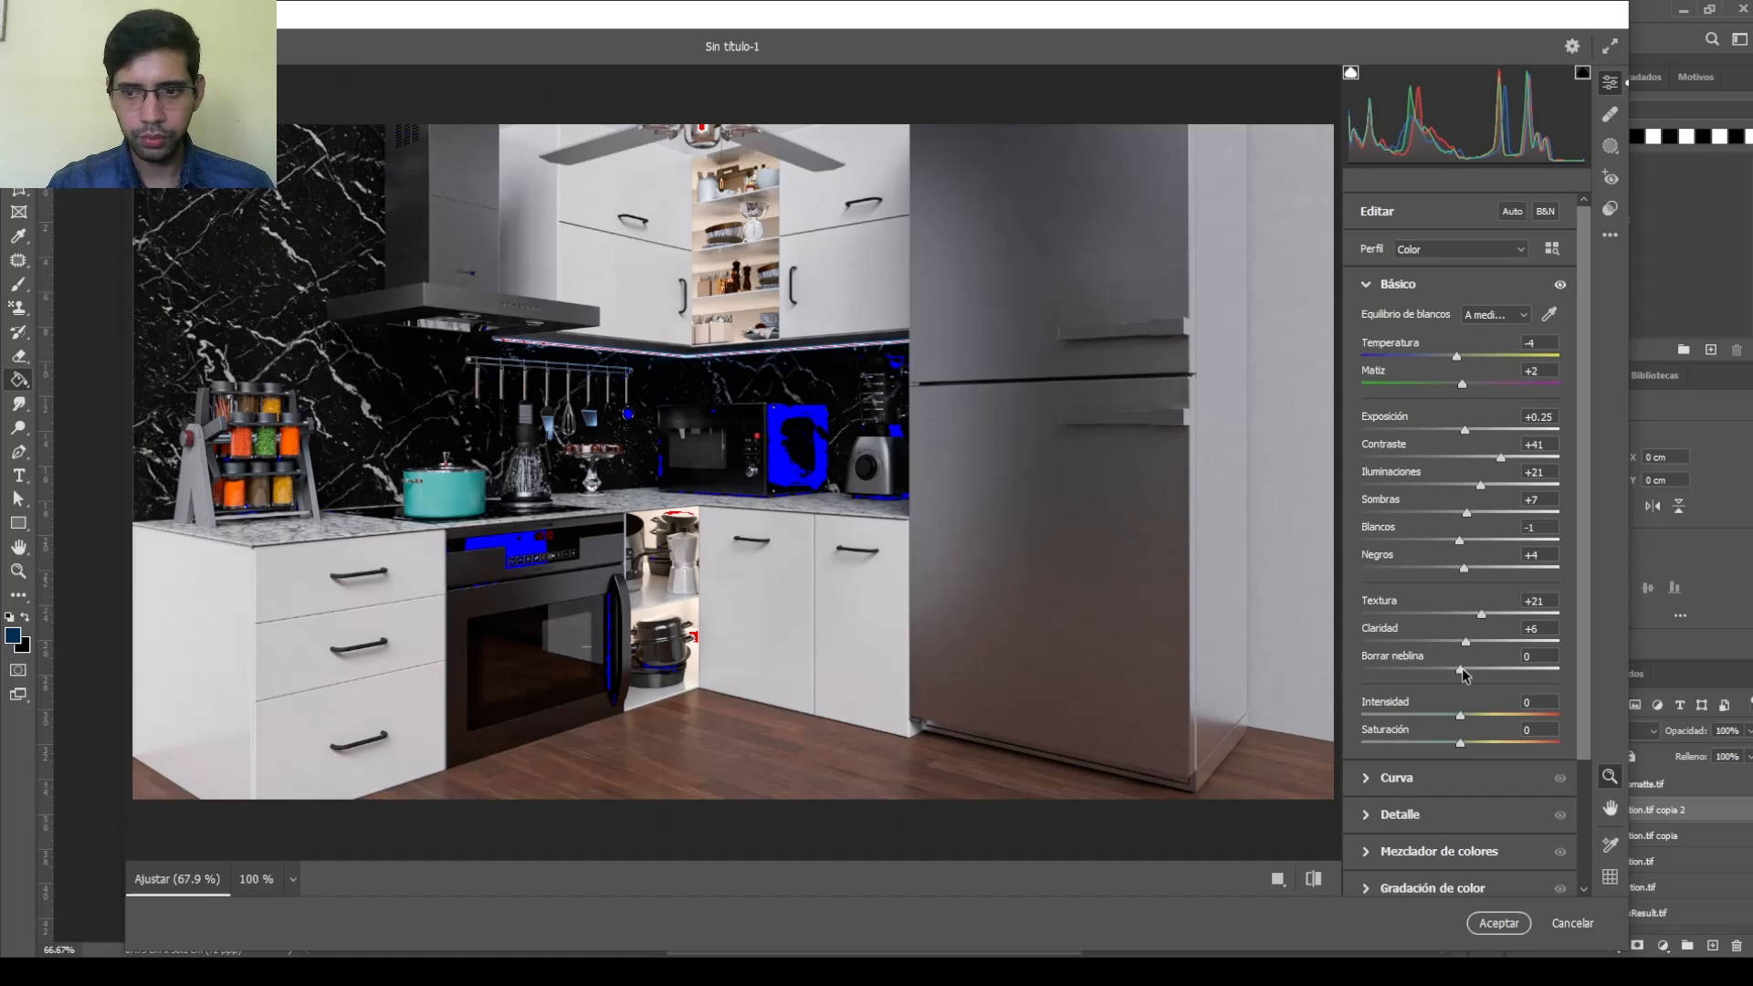
drag(1461, 674, 1475, 676)
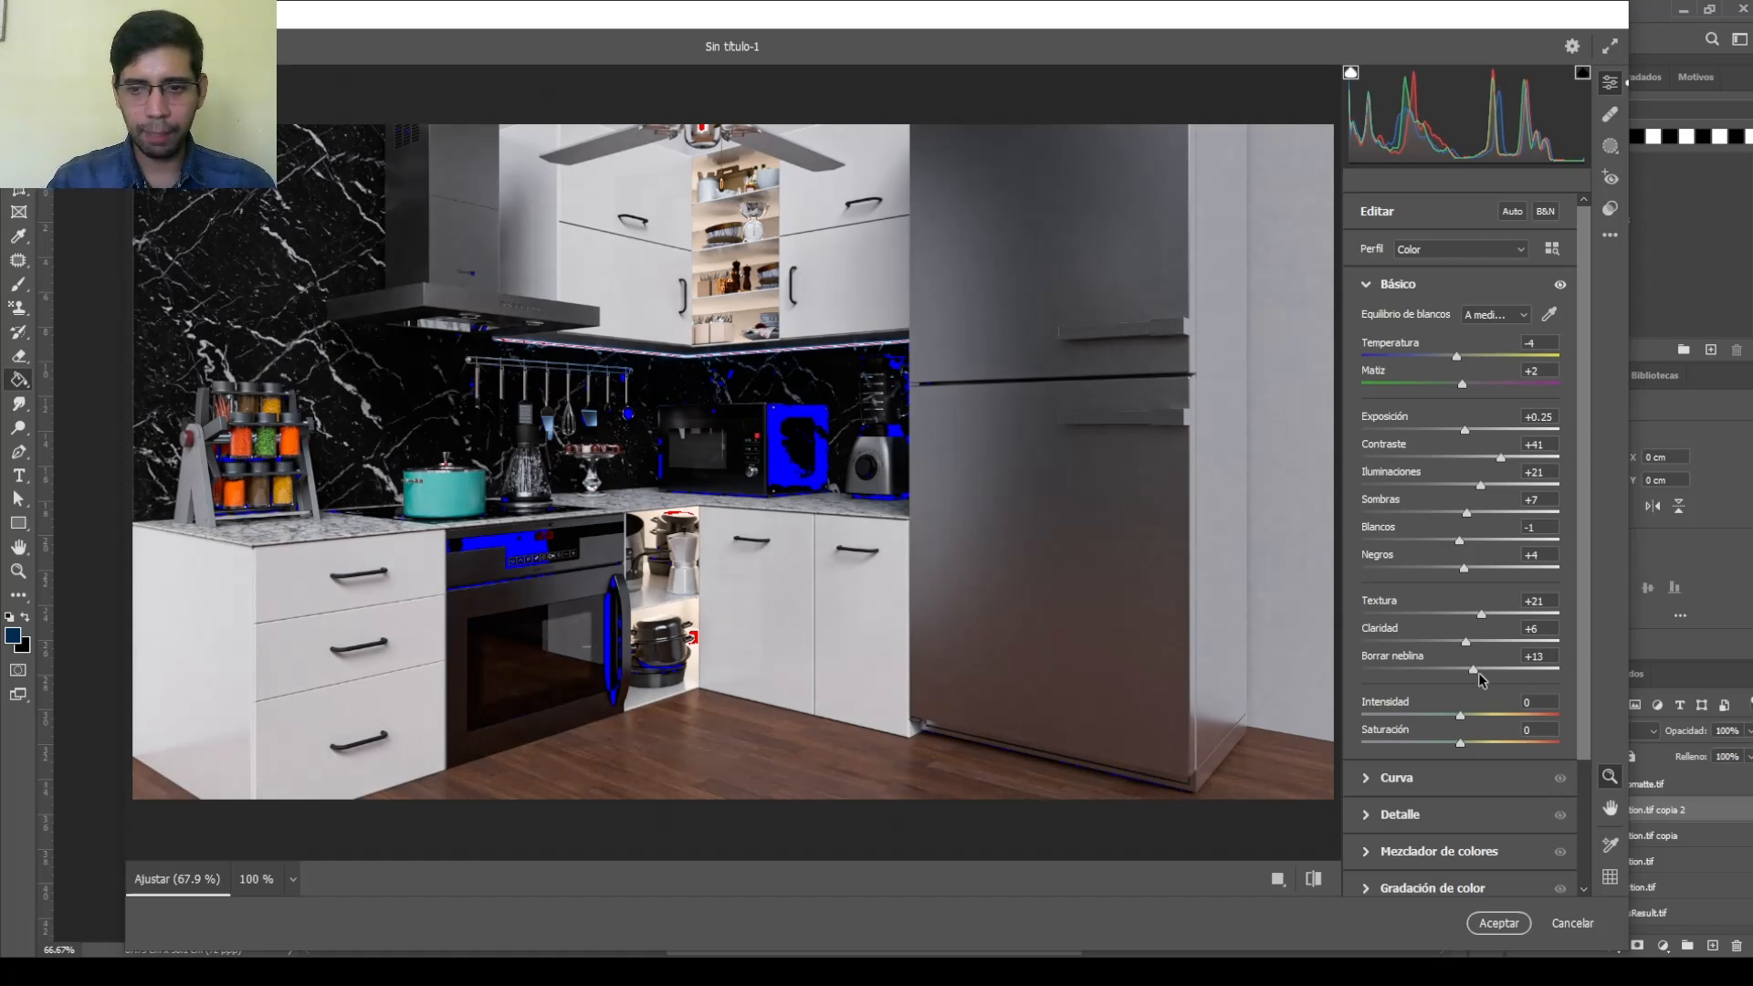
drag(1475, 679, 1461, 676)
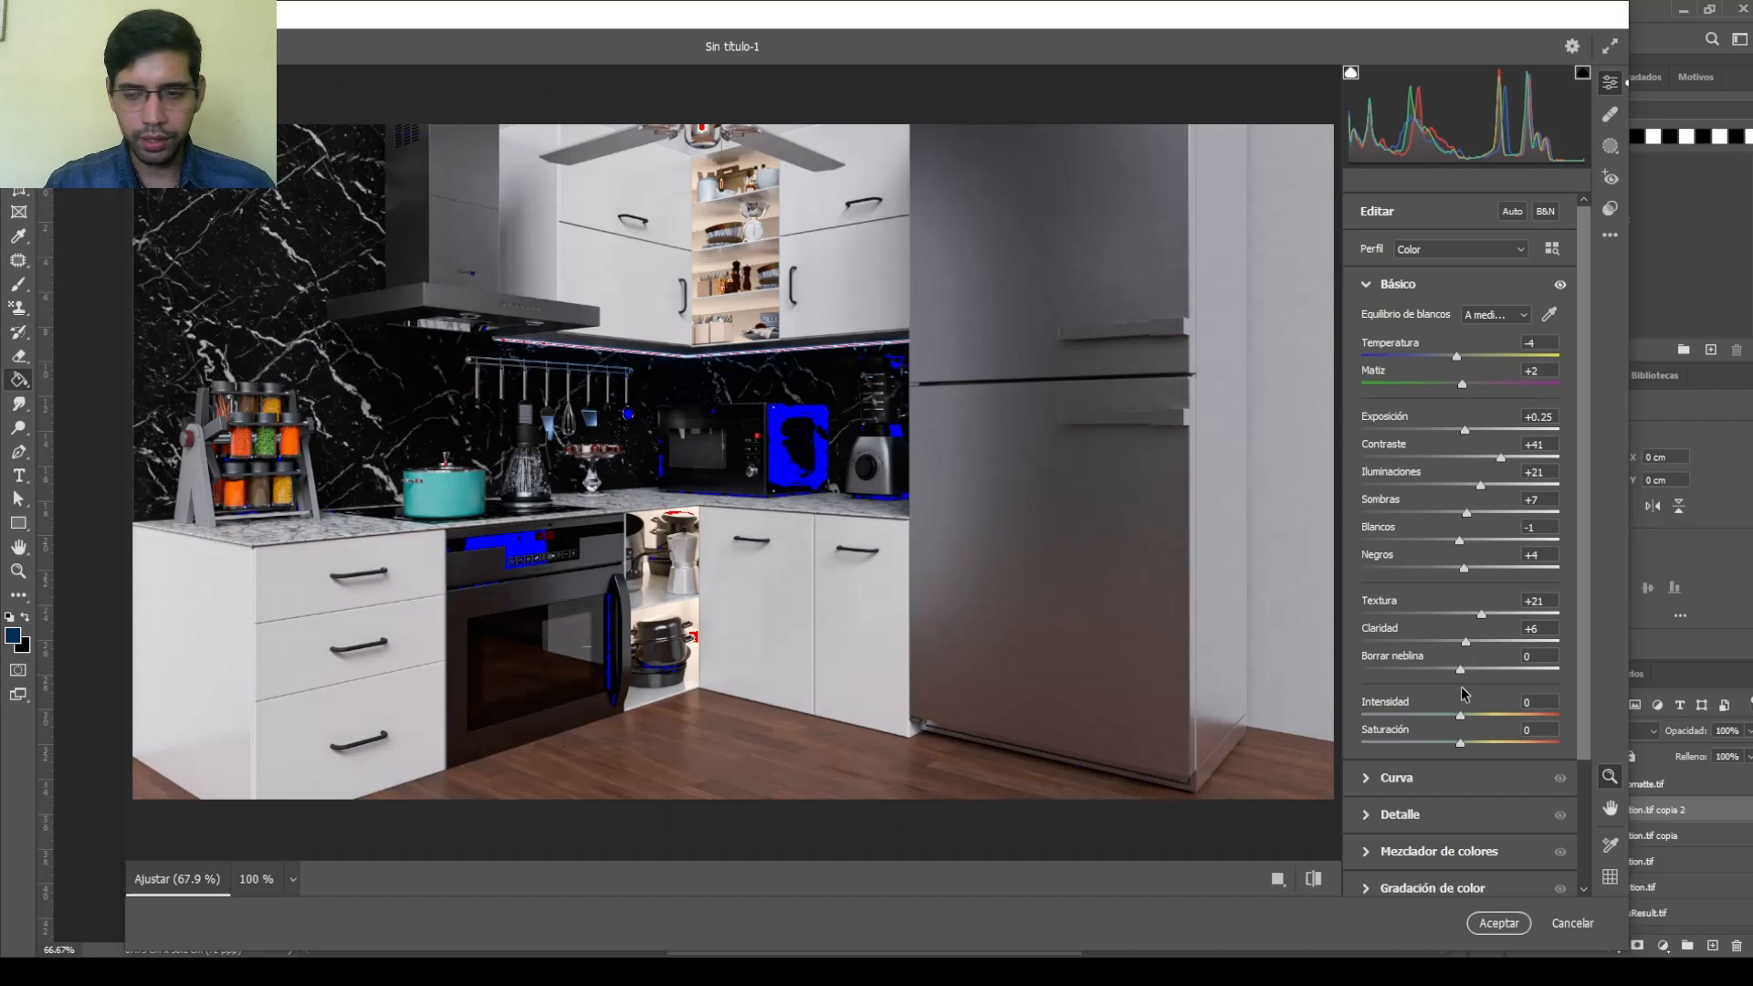
mouse_move(1462, 674)
mouse_down()
mouse_move(1482, 675)
mouse_move(1393, 675)
mouse_move(1584, 669)
mouse_move(1468, 677)
mouse_up()
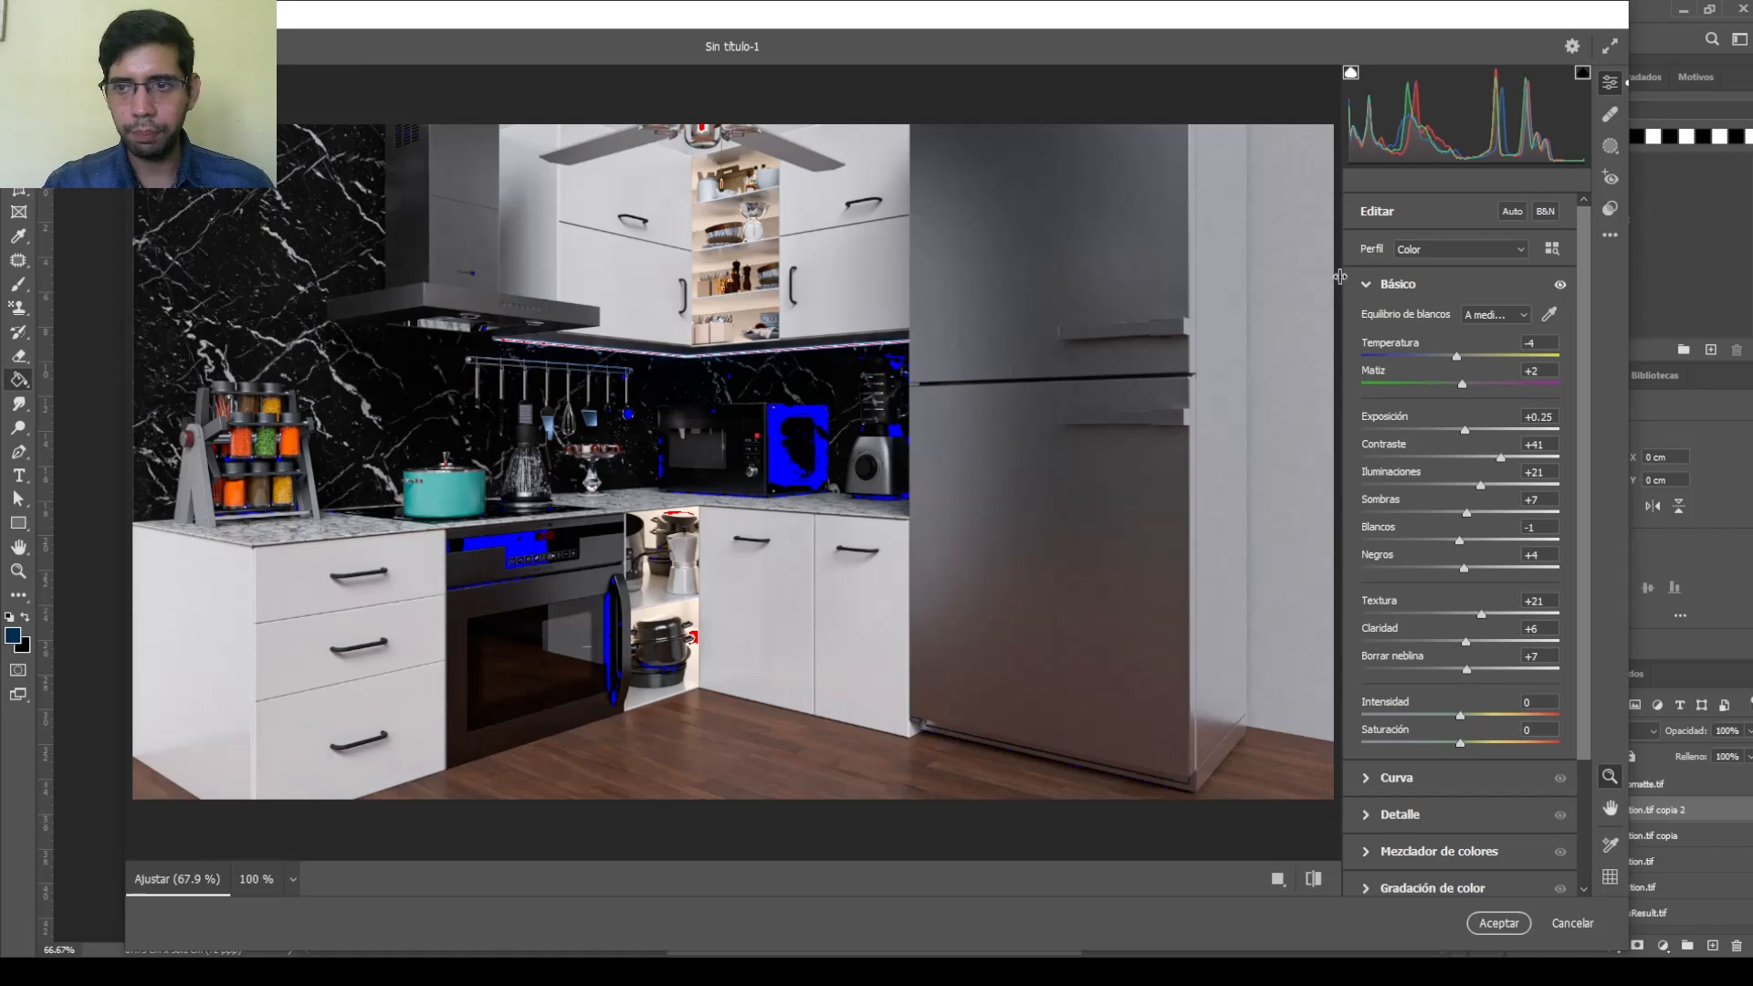
click(1369, 285)
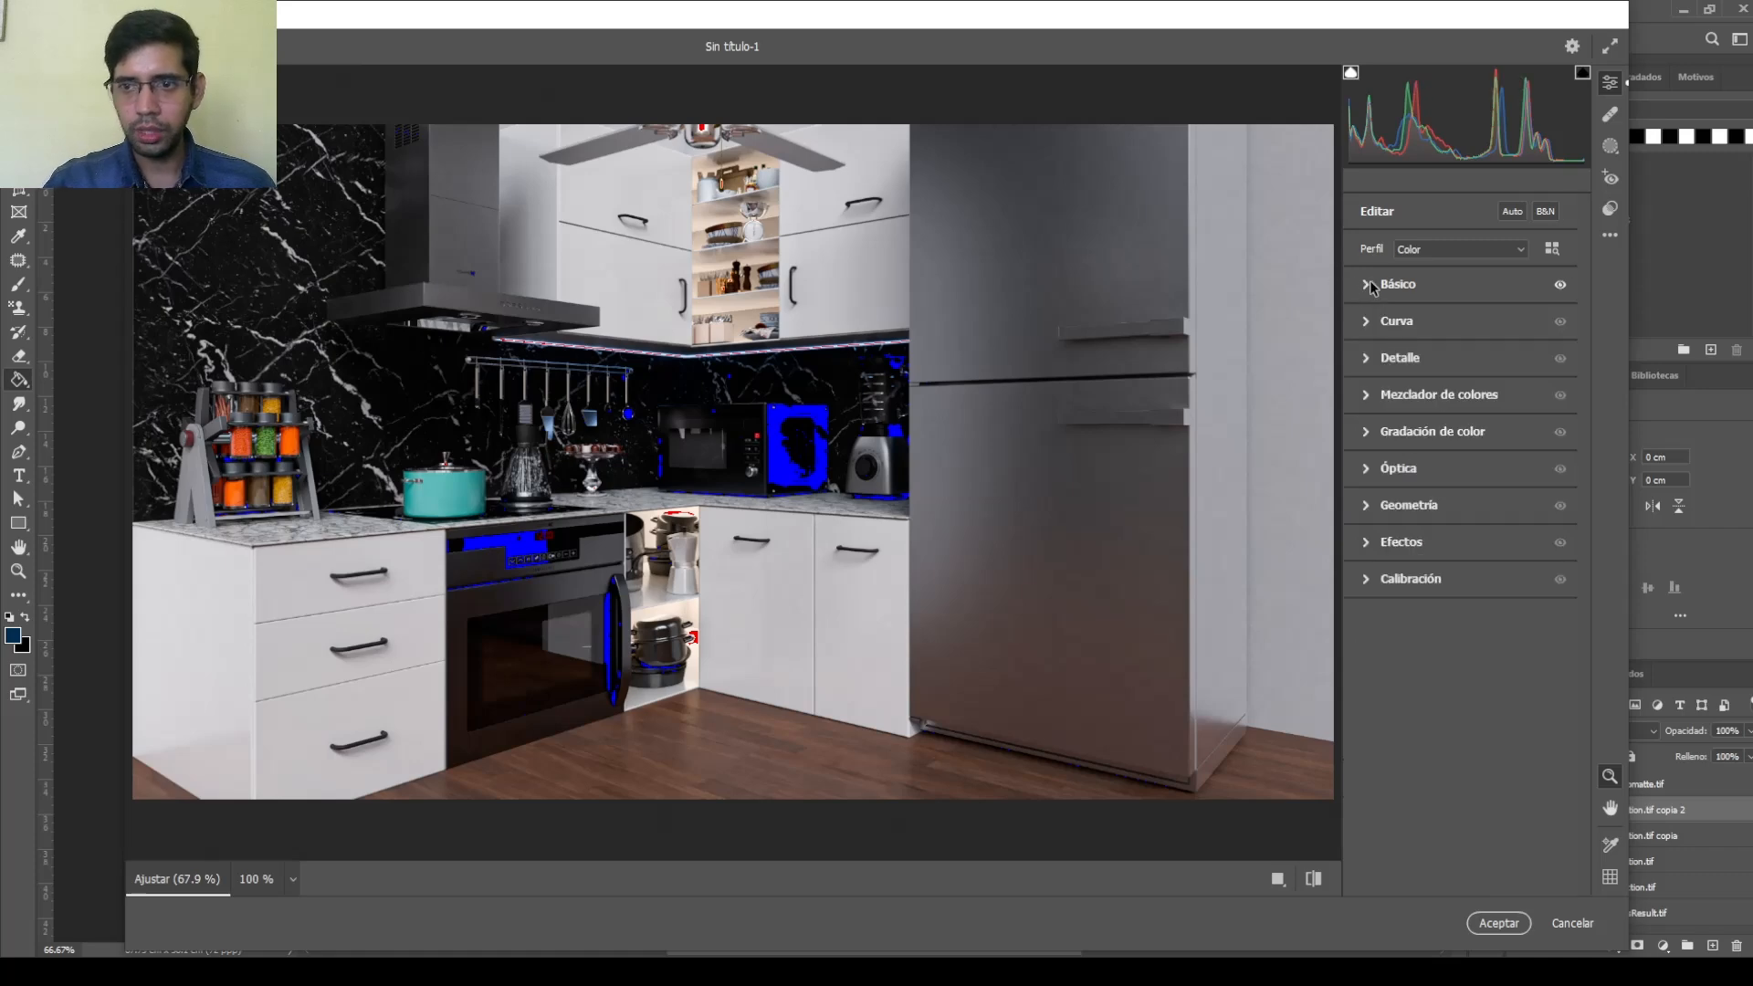
Try raising the shadows of the tone curve to +49, and undo that curve change
click(1411, 325)
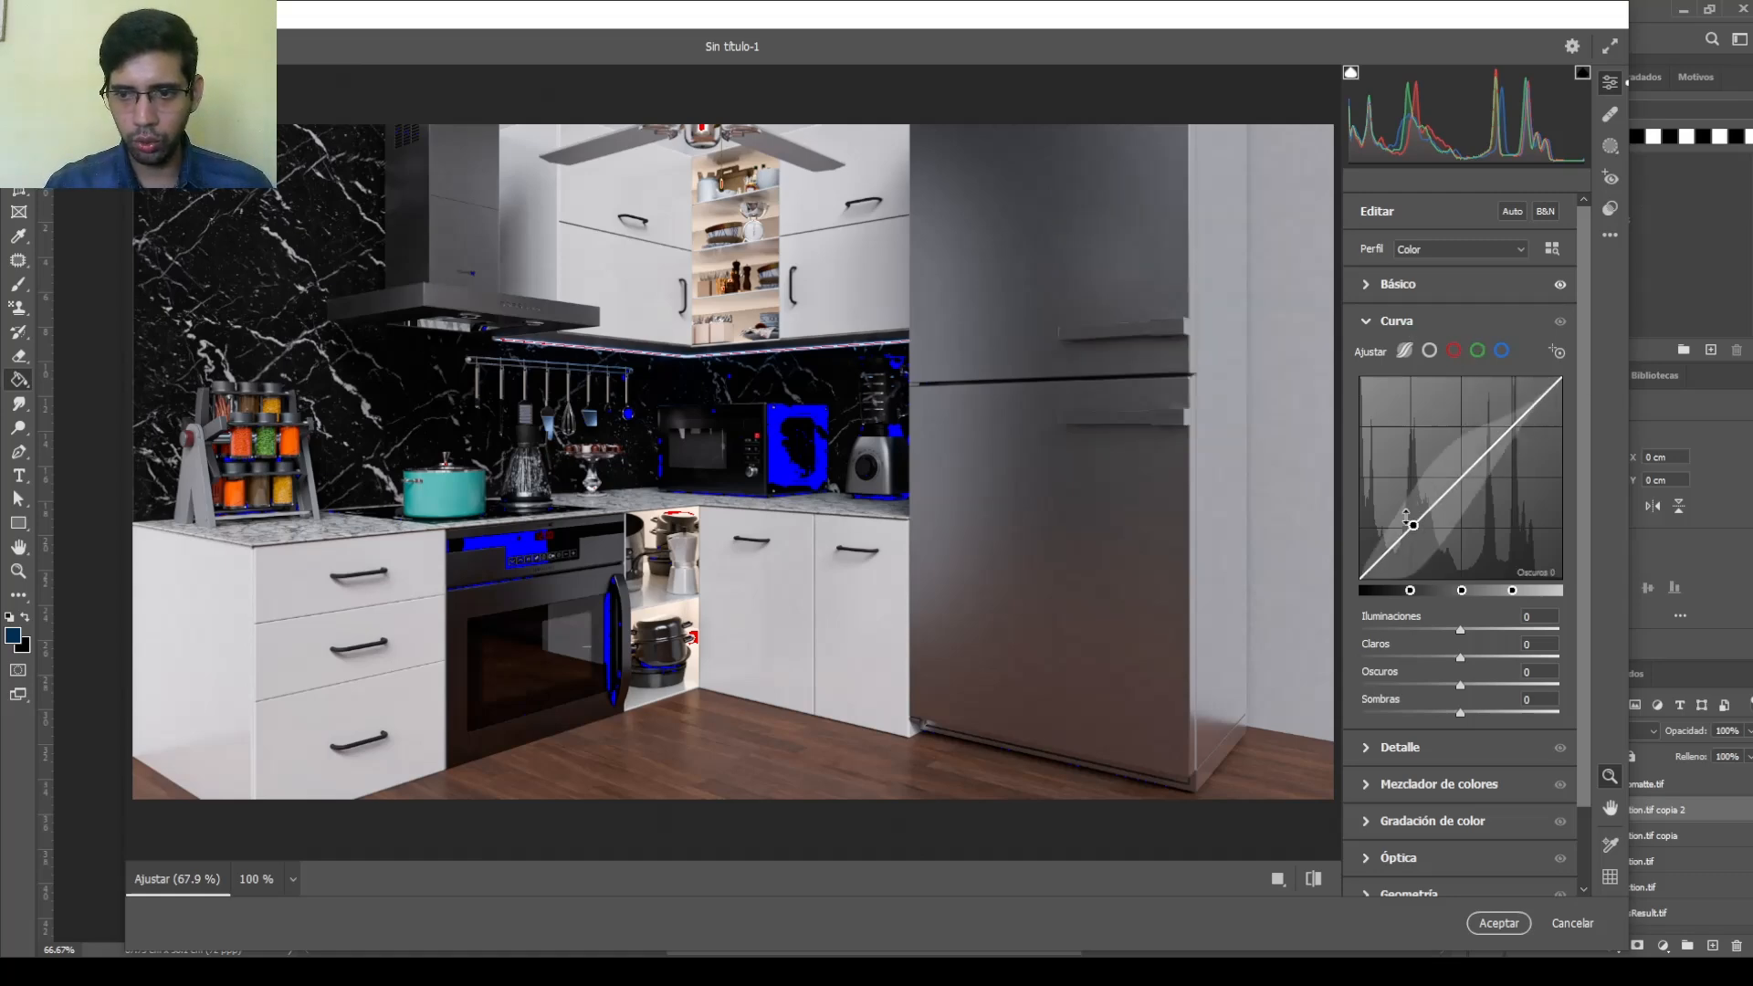
drag(1410, 528, 1406, 511)
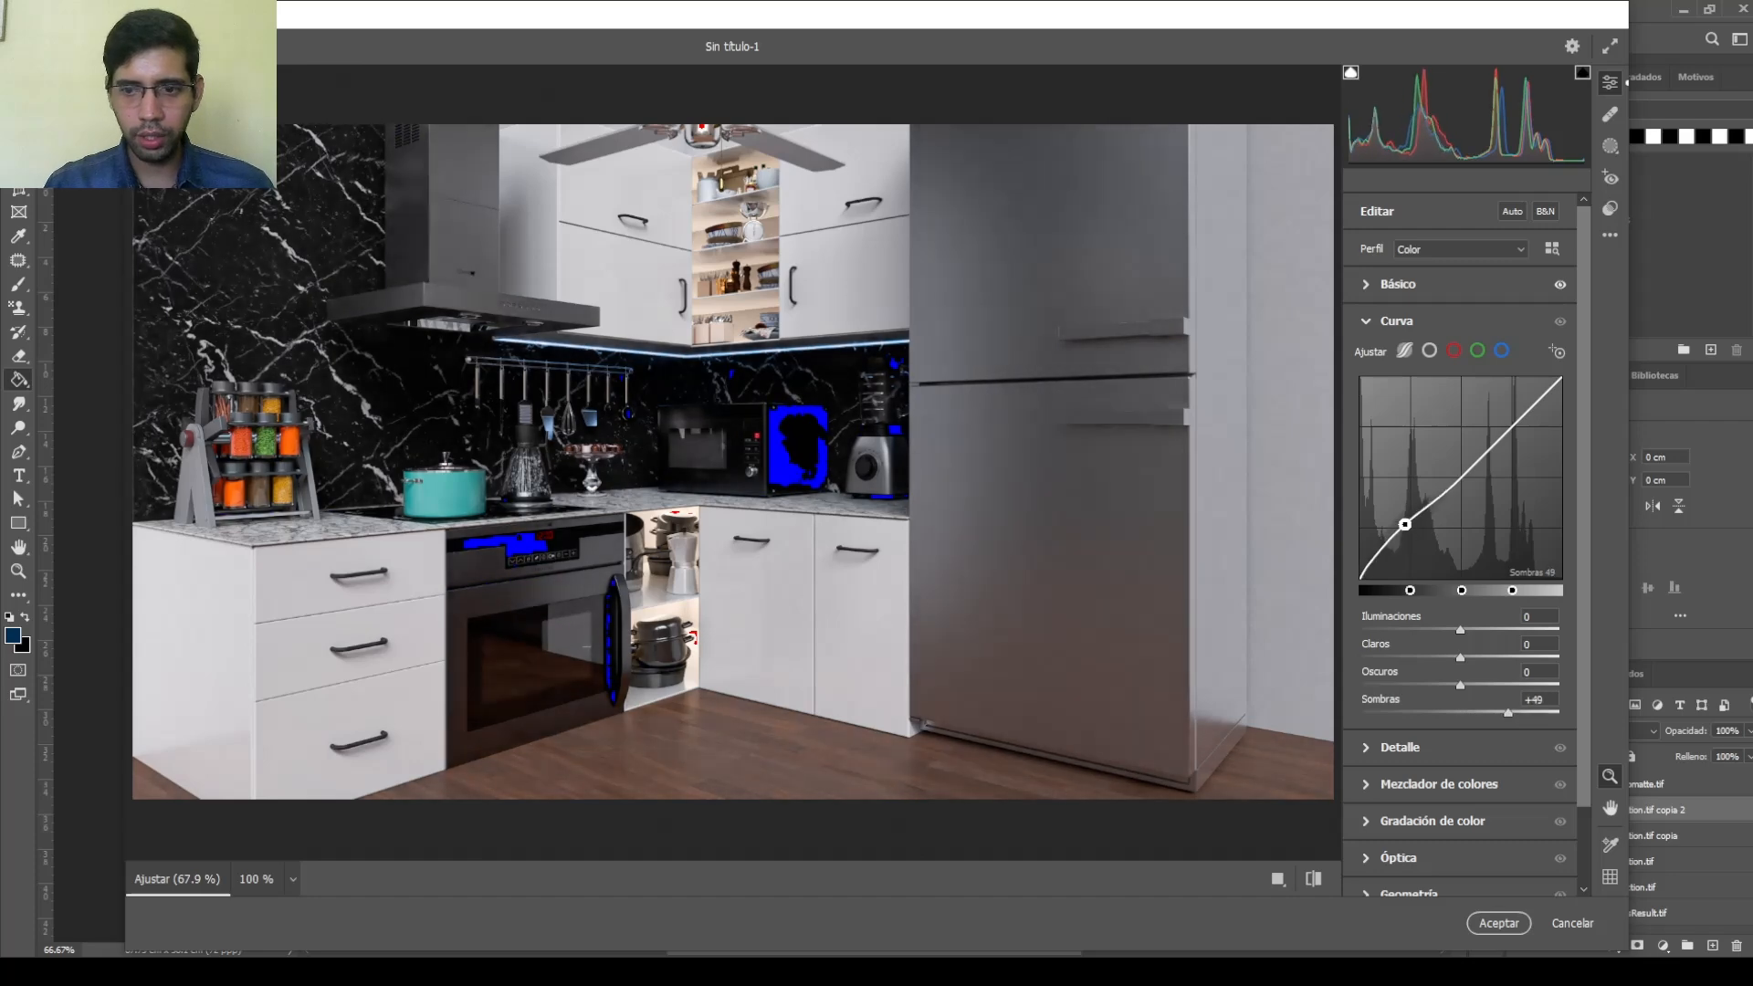
key(ctrl+z)
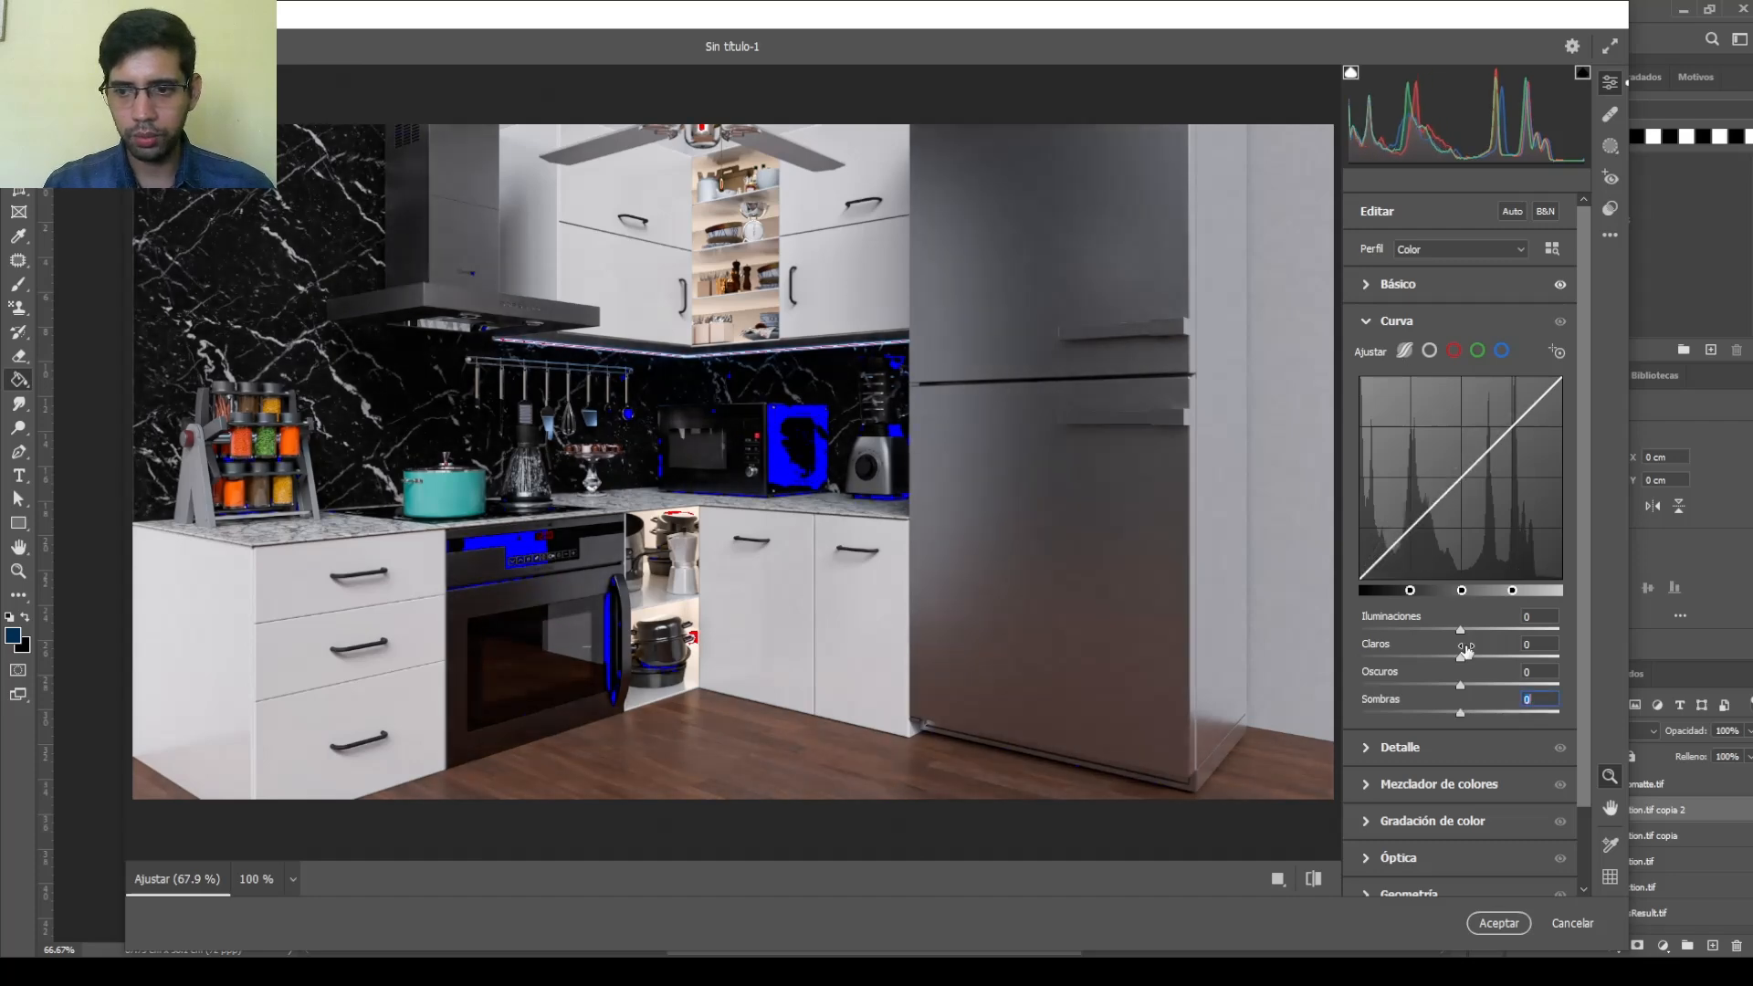
click(1396, 324)
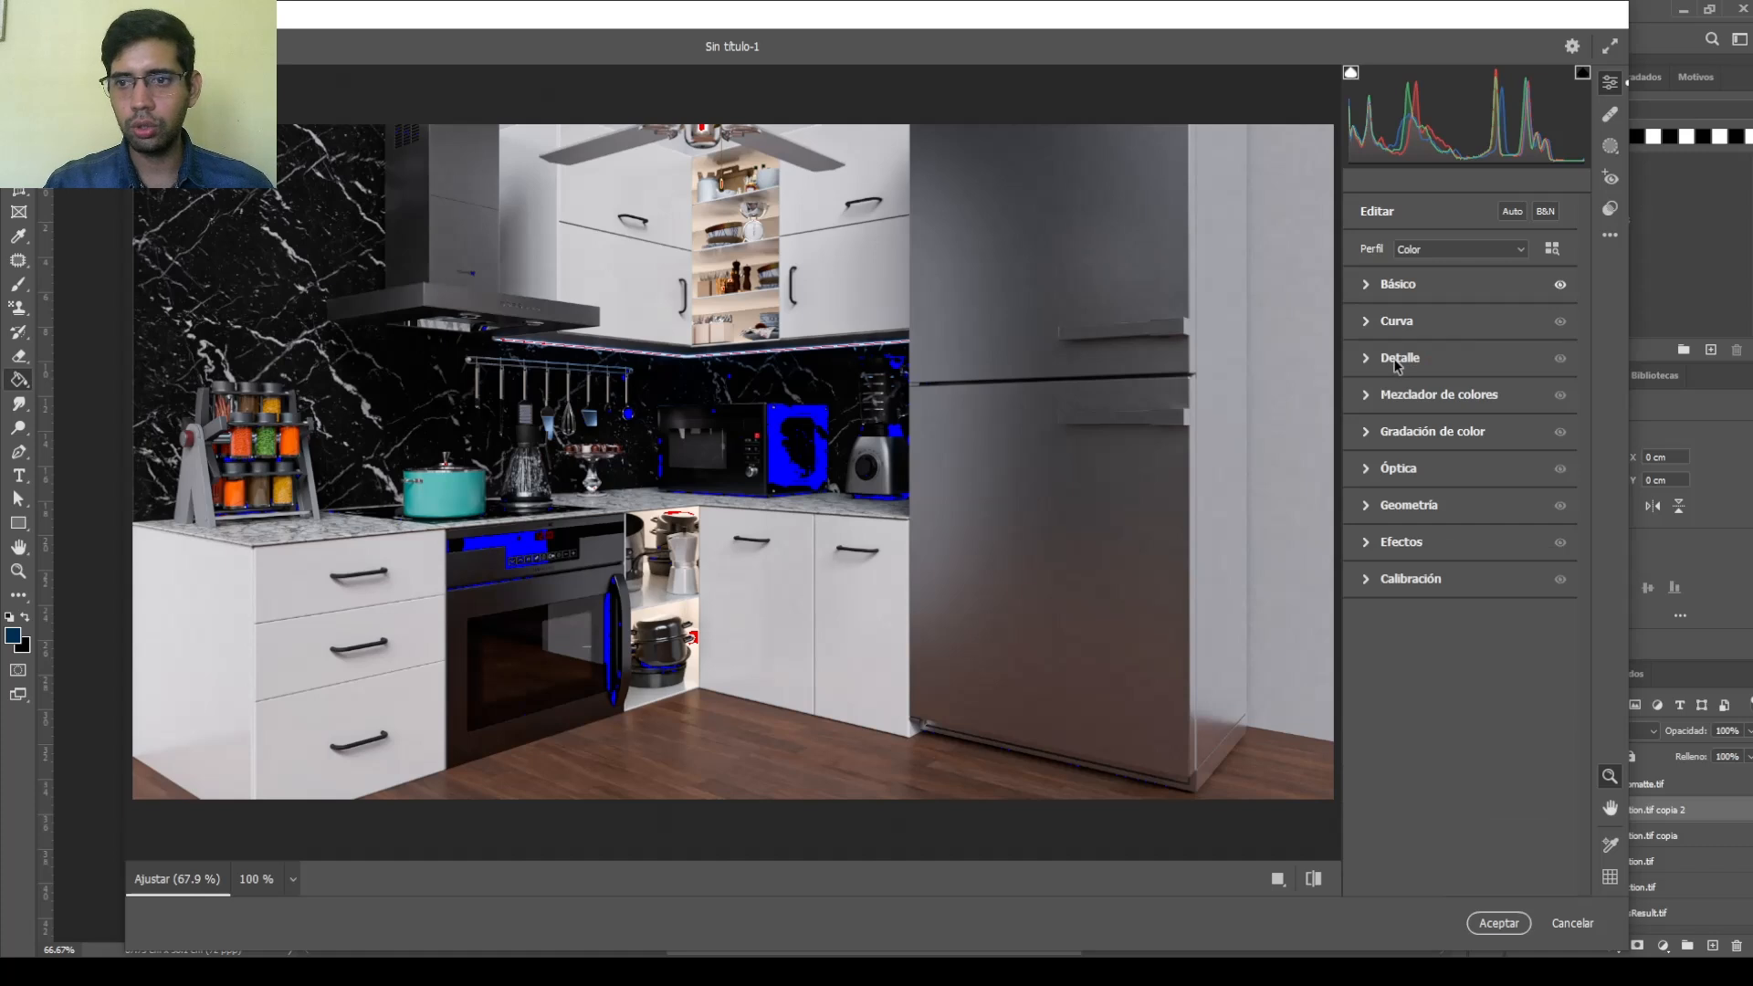
Set the detail sharpening (Enfoque) to 11
click(1397, 358)
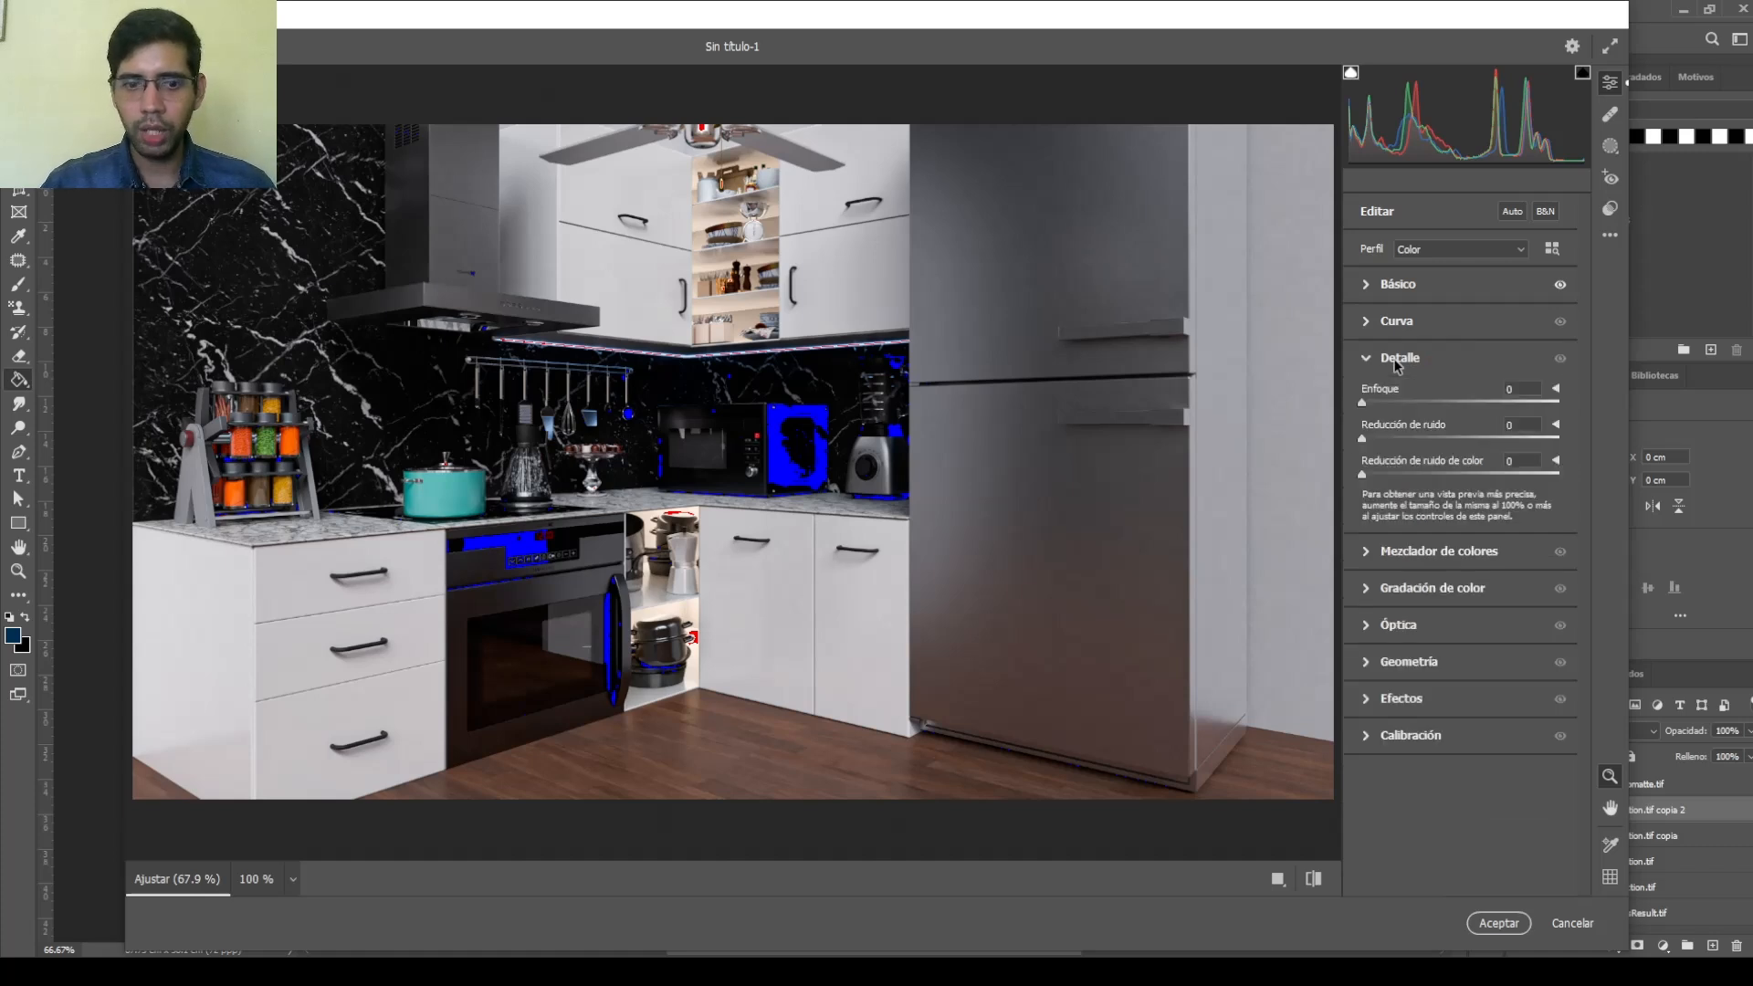
mouse_move(1361, 402)
mouse_down()
mouse_move(1488, 401)
mouse_move(1380, 418)
mouse_up()
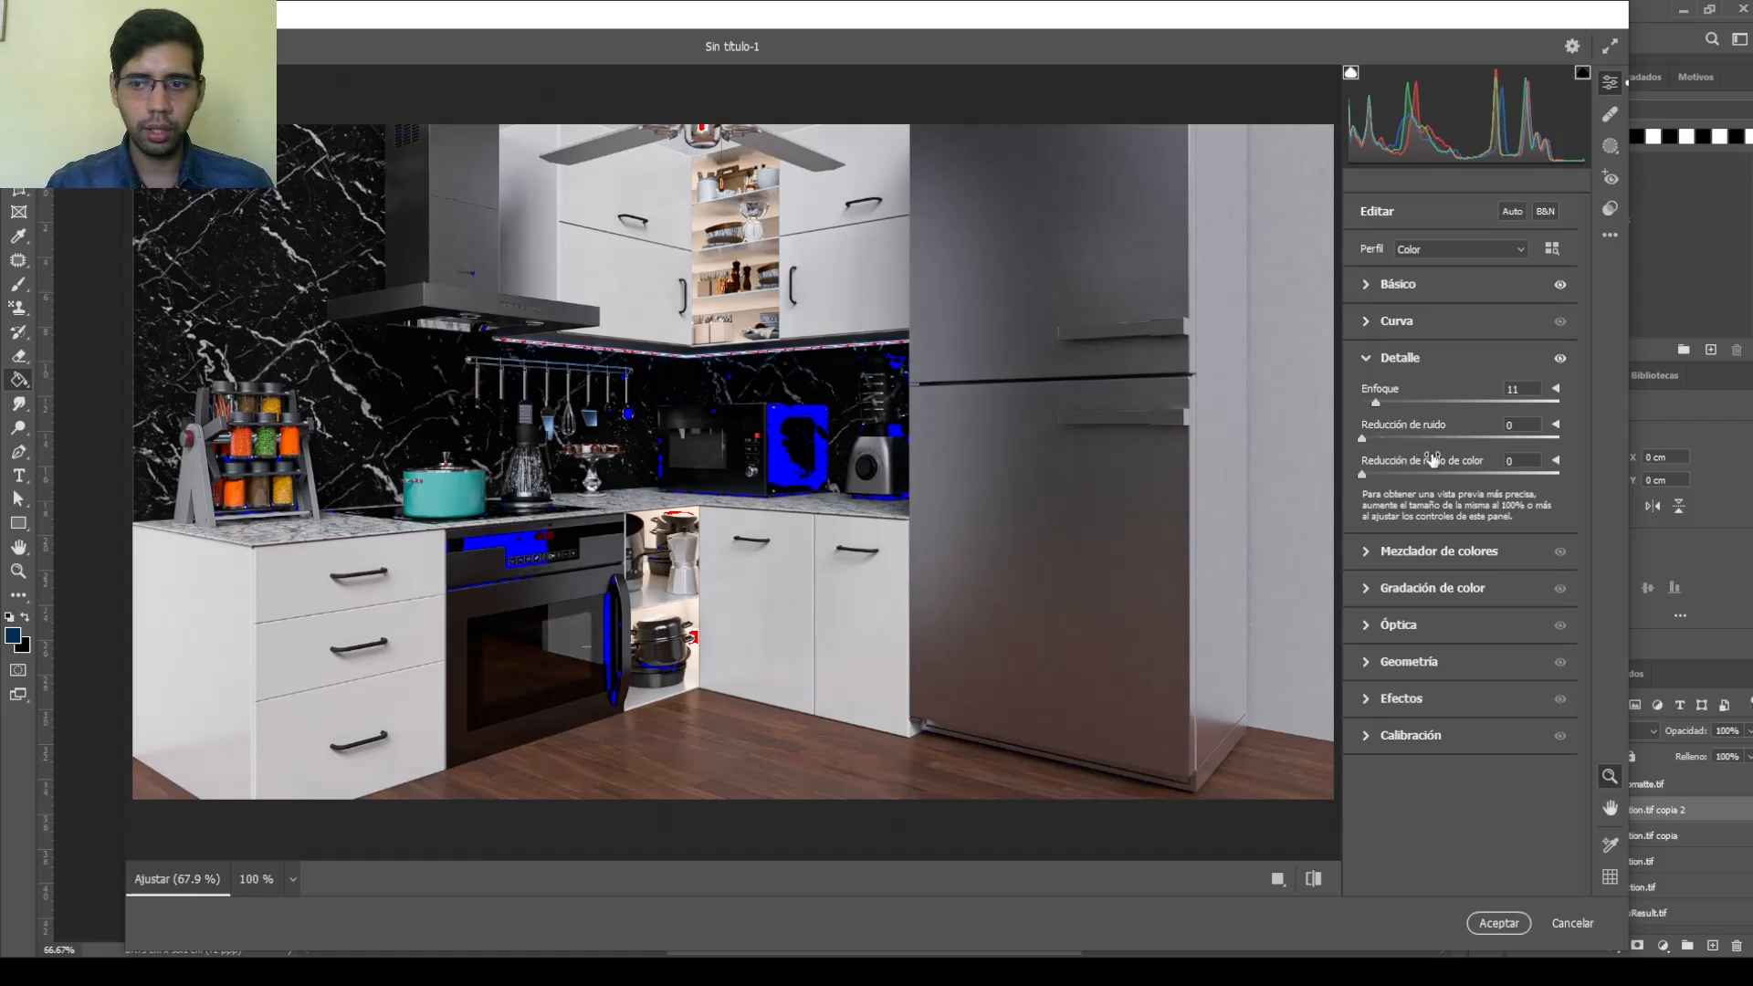
click(1366, 360)
Try different HSL saturation values for the color ranges from Rojos to Púrpuras, and reset each range to 0
click(1367, 397)
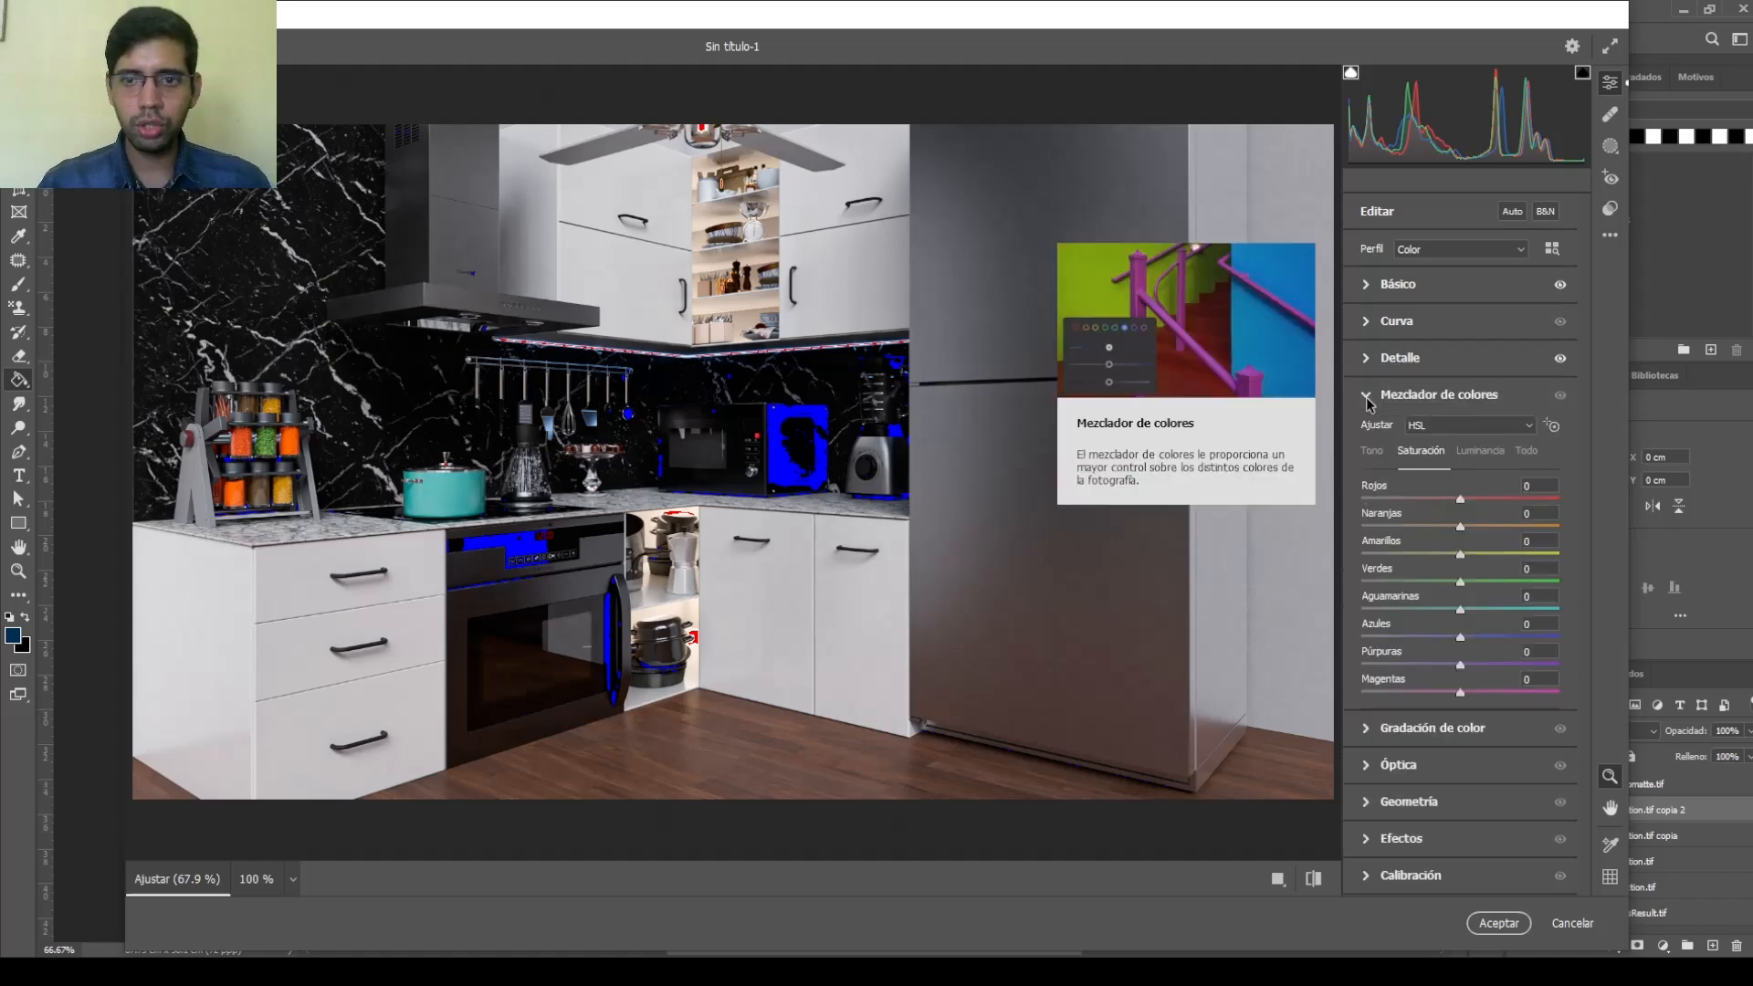
drag(1461, 496, 1448, 656)
double_click(1447, 498)
double_click(1470, 528)
double_click(1466, 555)
double_click(1479, 582)
double_click(1470, 609)
double_click(1483, 648)
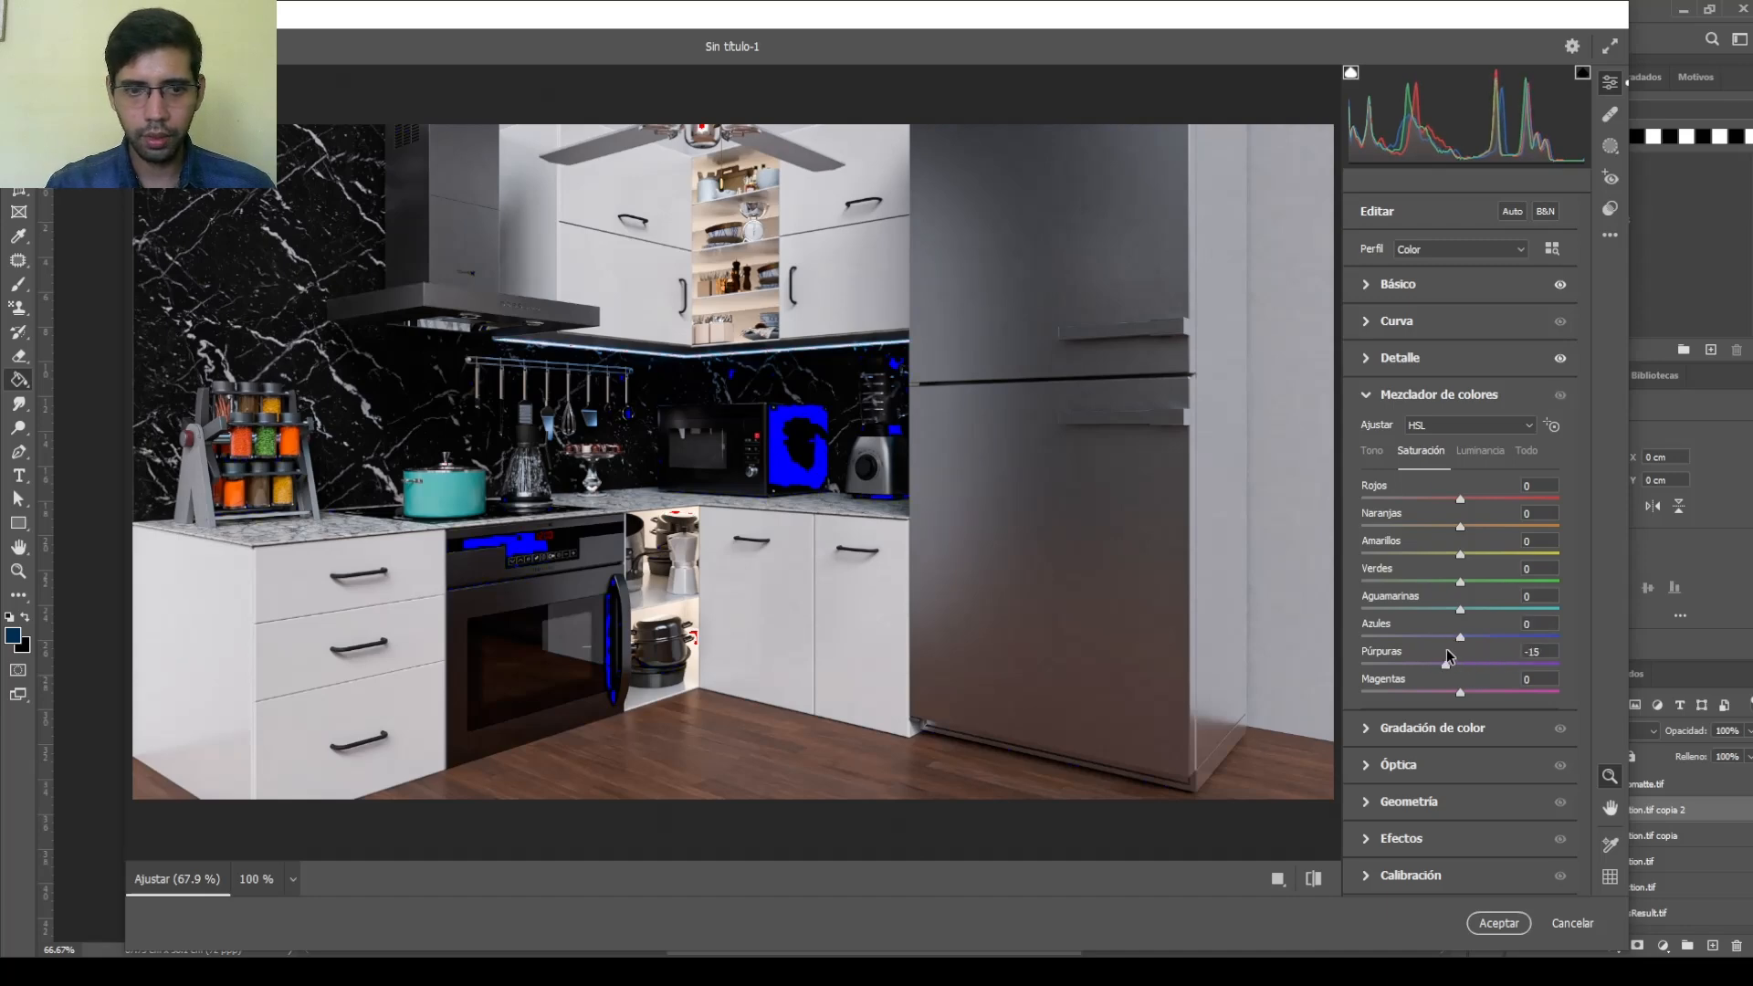
double_click(1447, 661)
Raise the HSL saturation of Rojos to +34
mouse_move(1460, 501)
mouse_down()
mouse_move(1373, 501)
mouse_move(1462, 502)
mouse_up()
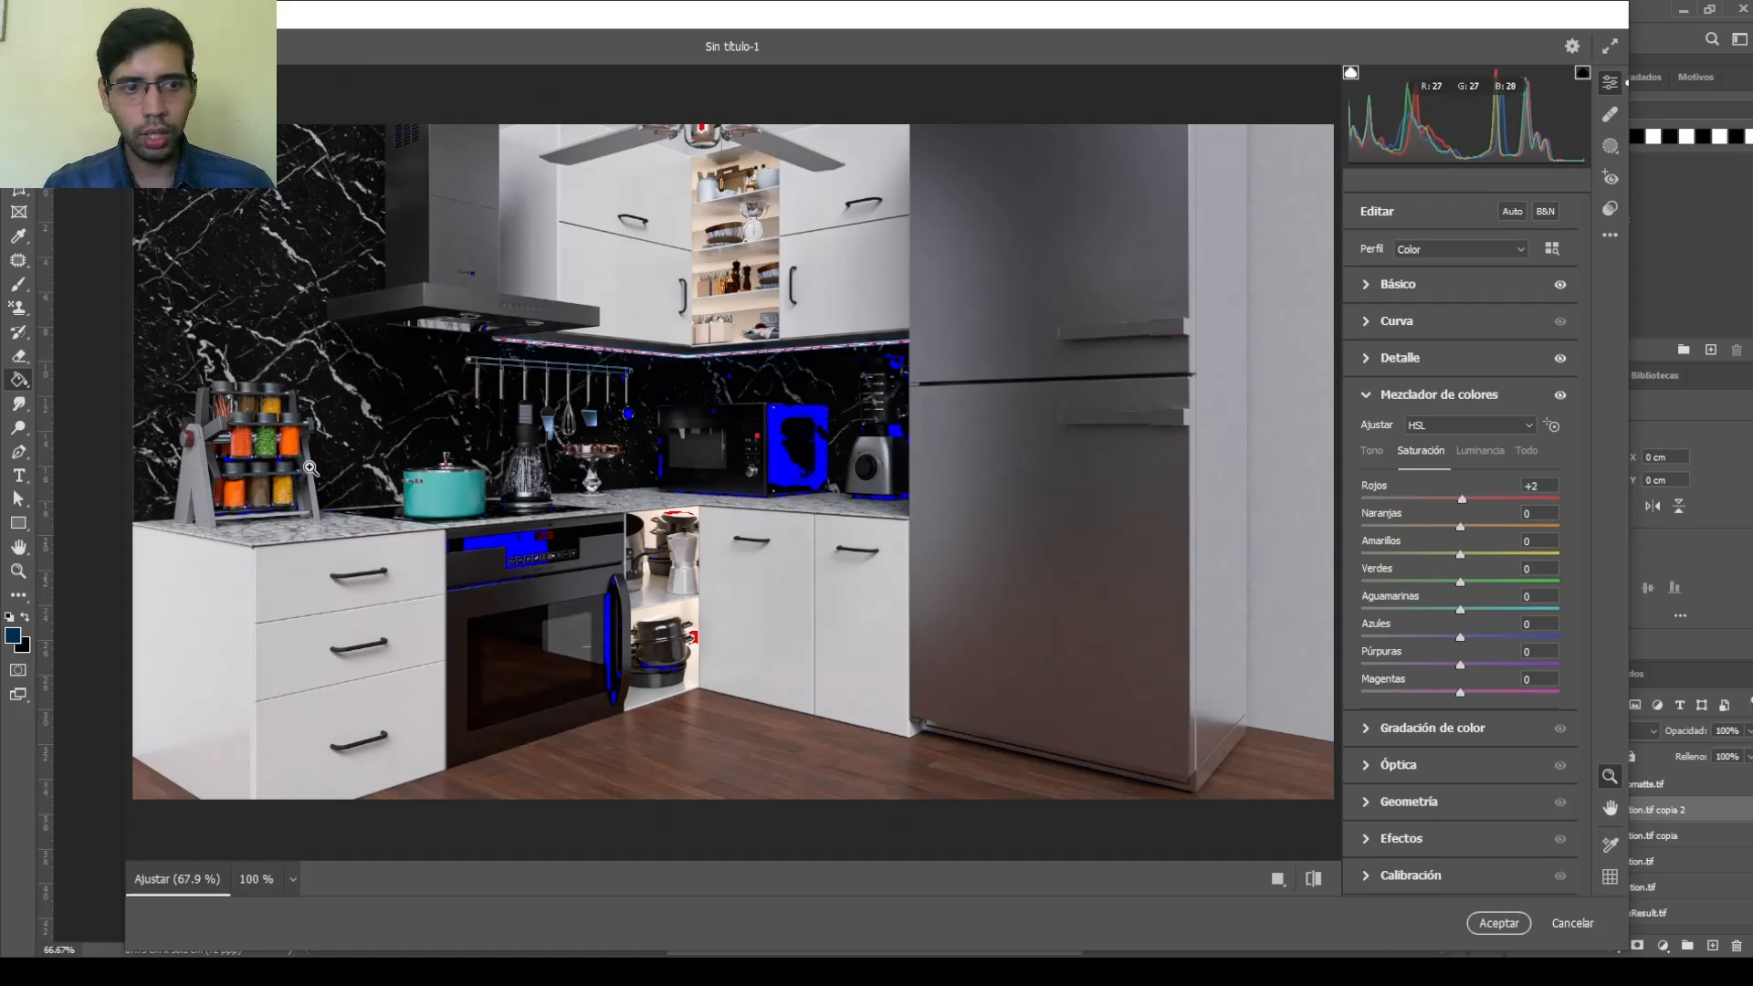
mouse_move(1461, 501)
mouse_down()
mouse_move(1364, 500)
mouse_move(1557, 493)
mouse_move(1496, 510)
mouse_up()
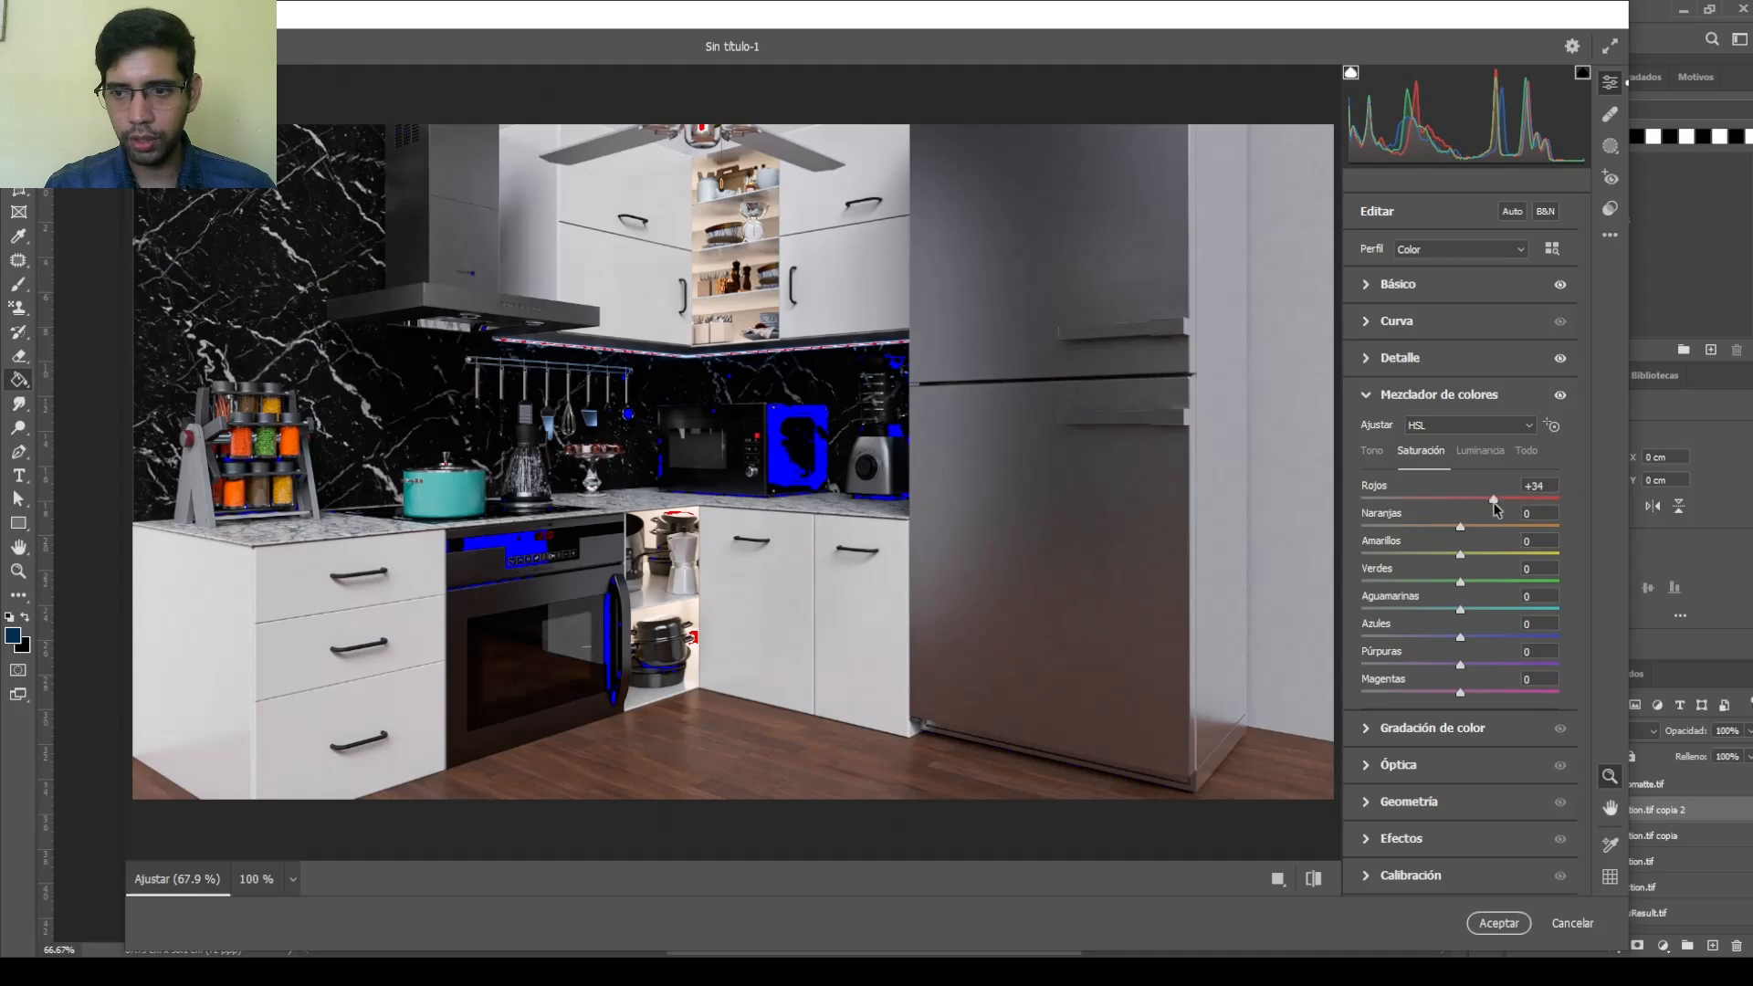
Reset the HSL saturation of Rojos to 0 and look over the Upright options in the Geometría settings
double_click(1494, 502)
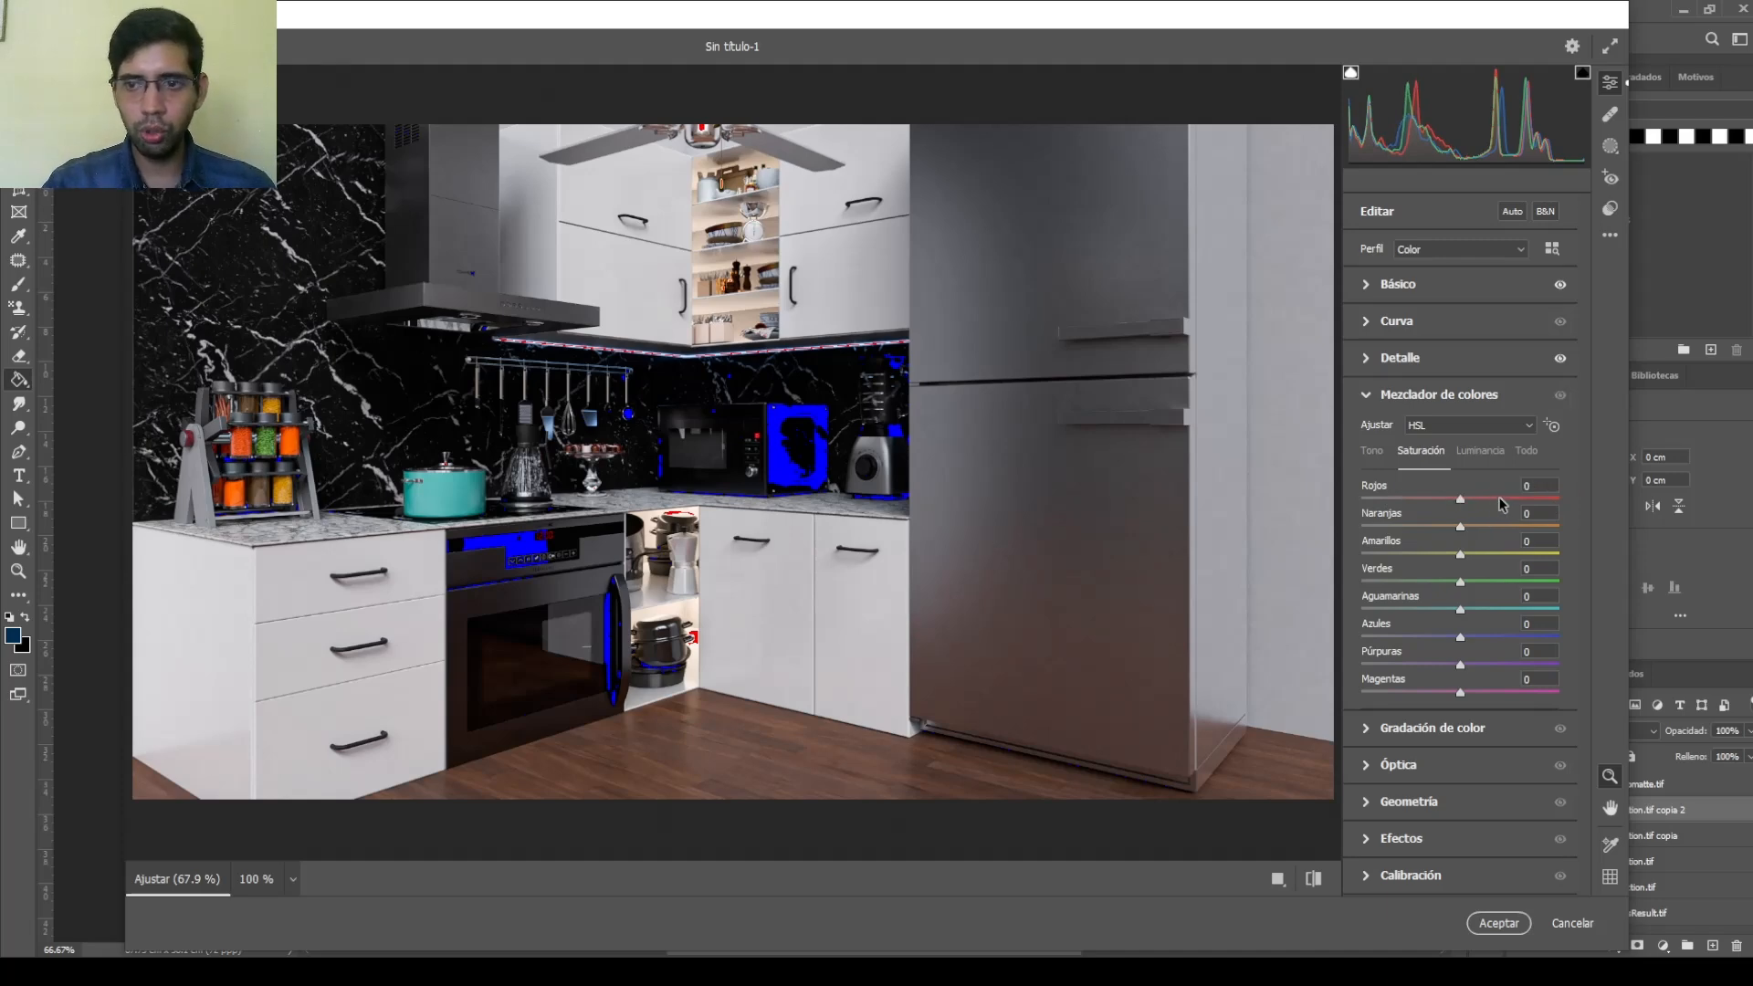
click(1365, 394)
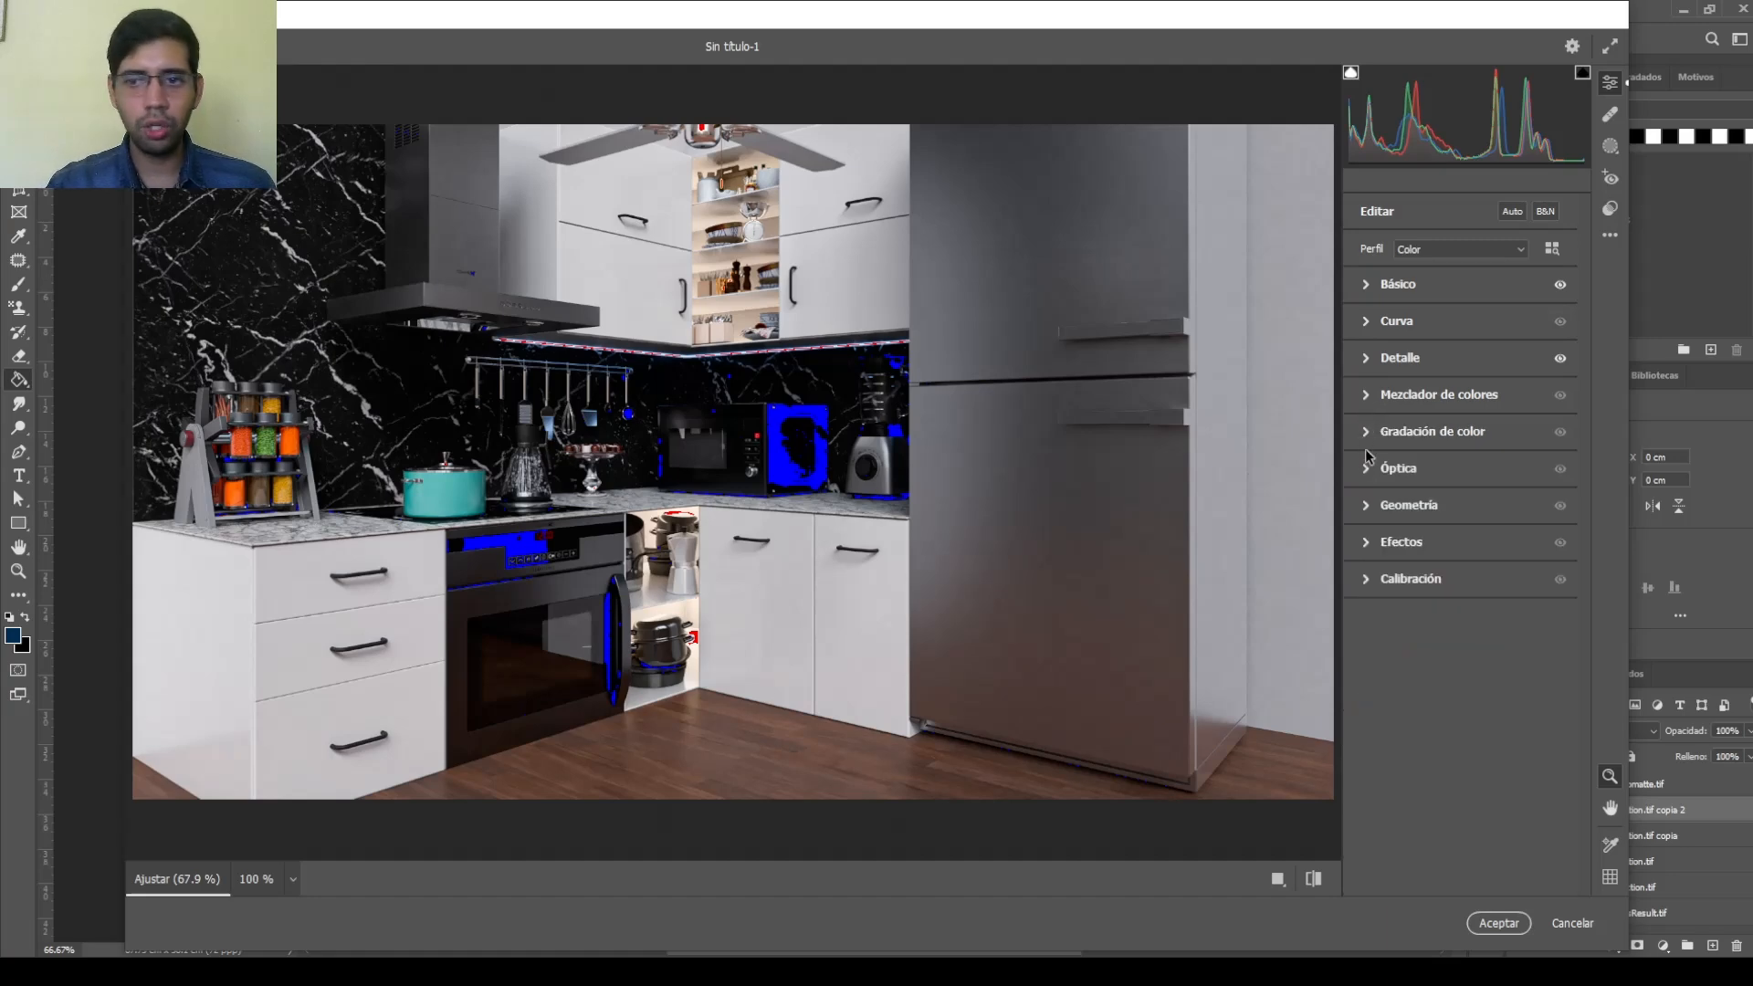
click(1368, 507)
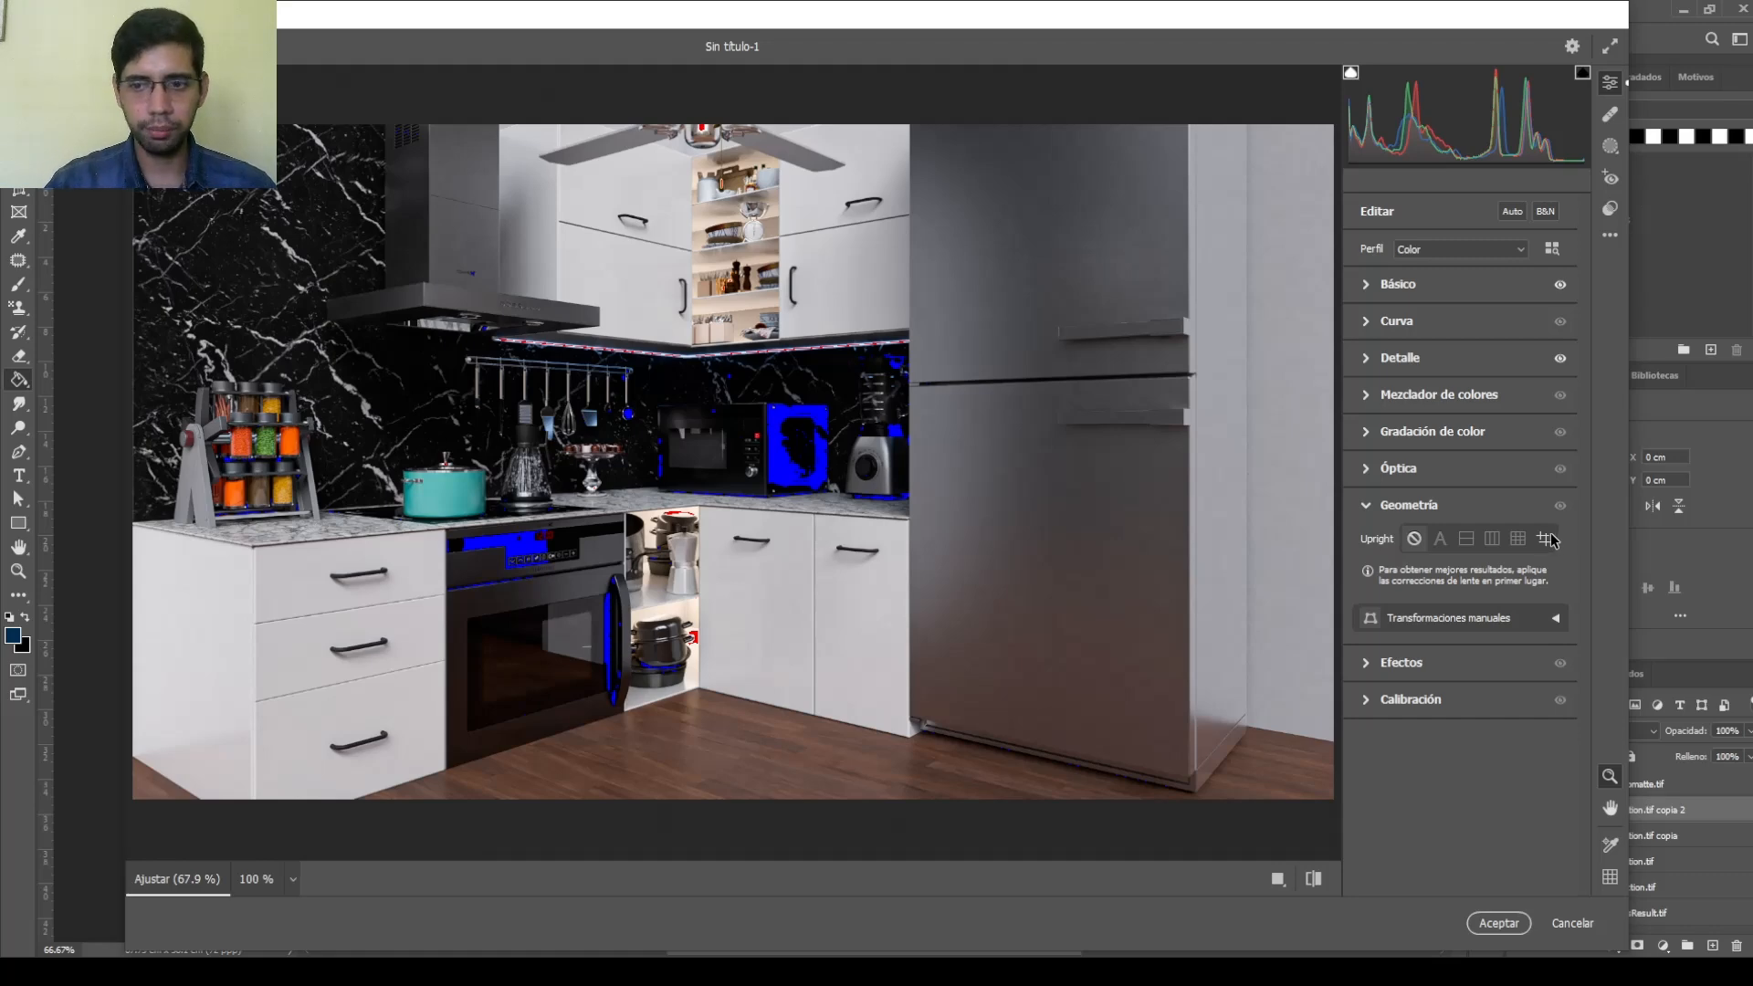
click(1421, 516)
Try vignette values of +100 and -100 in the effects, reset them, and set Viñetas to -9
click(1413, 540)
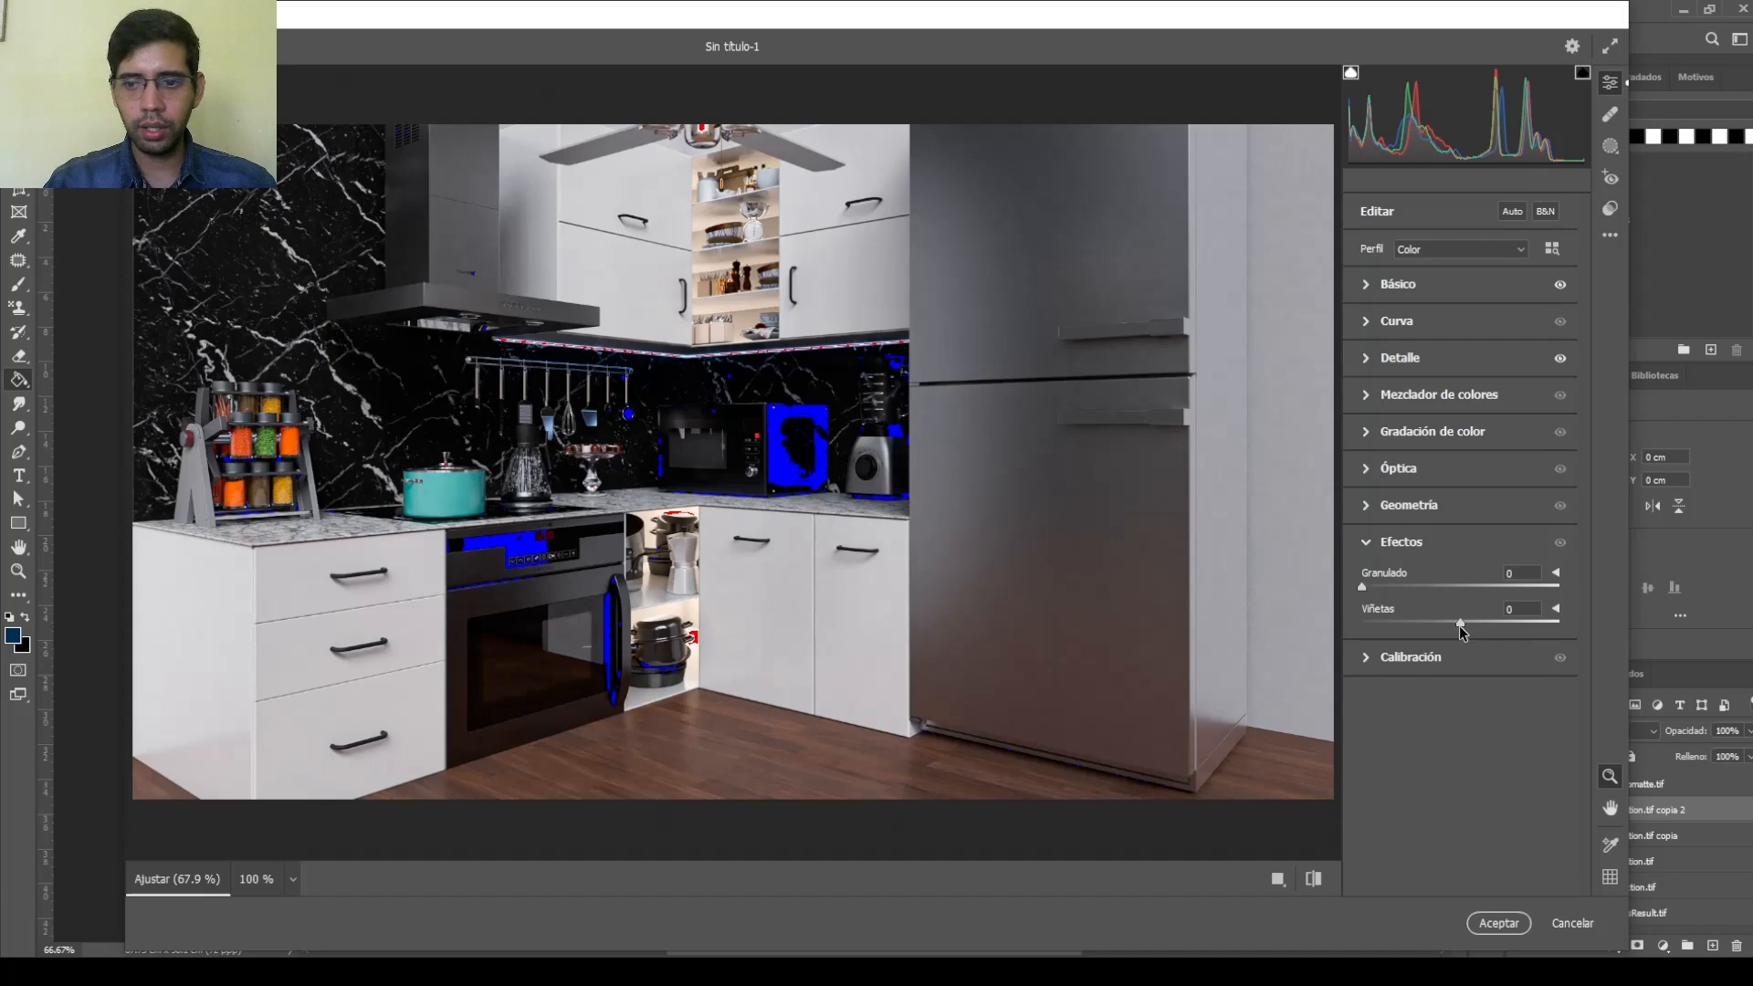
drag(1464, 621, 1581, 621)
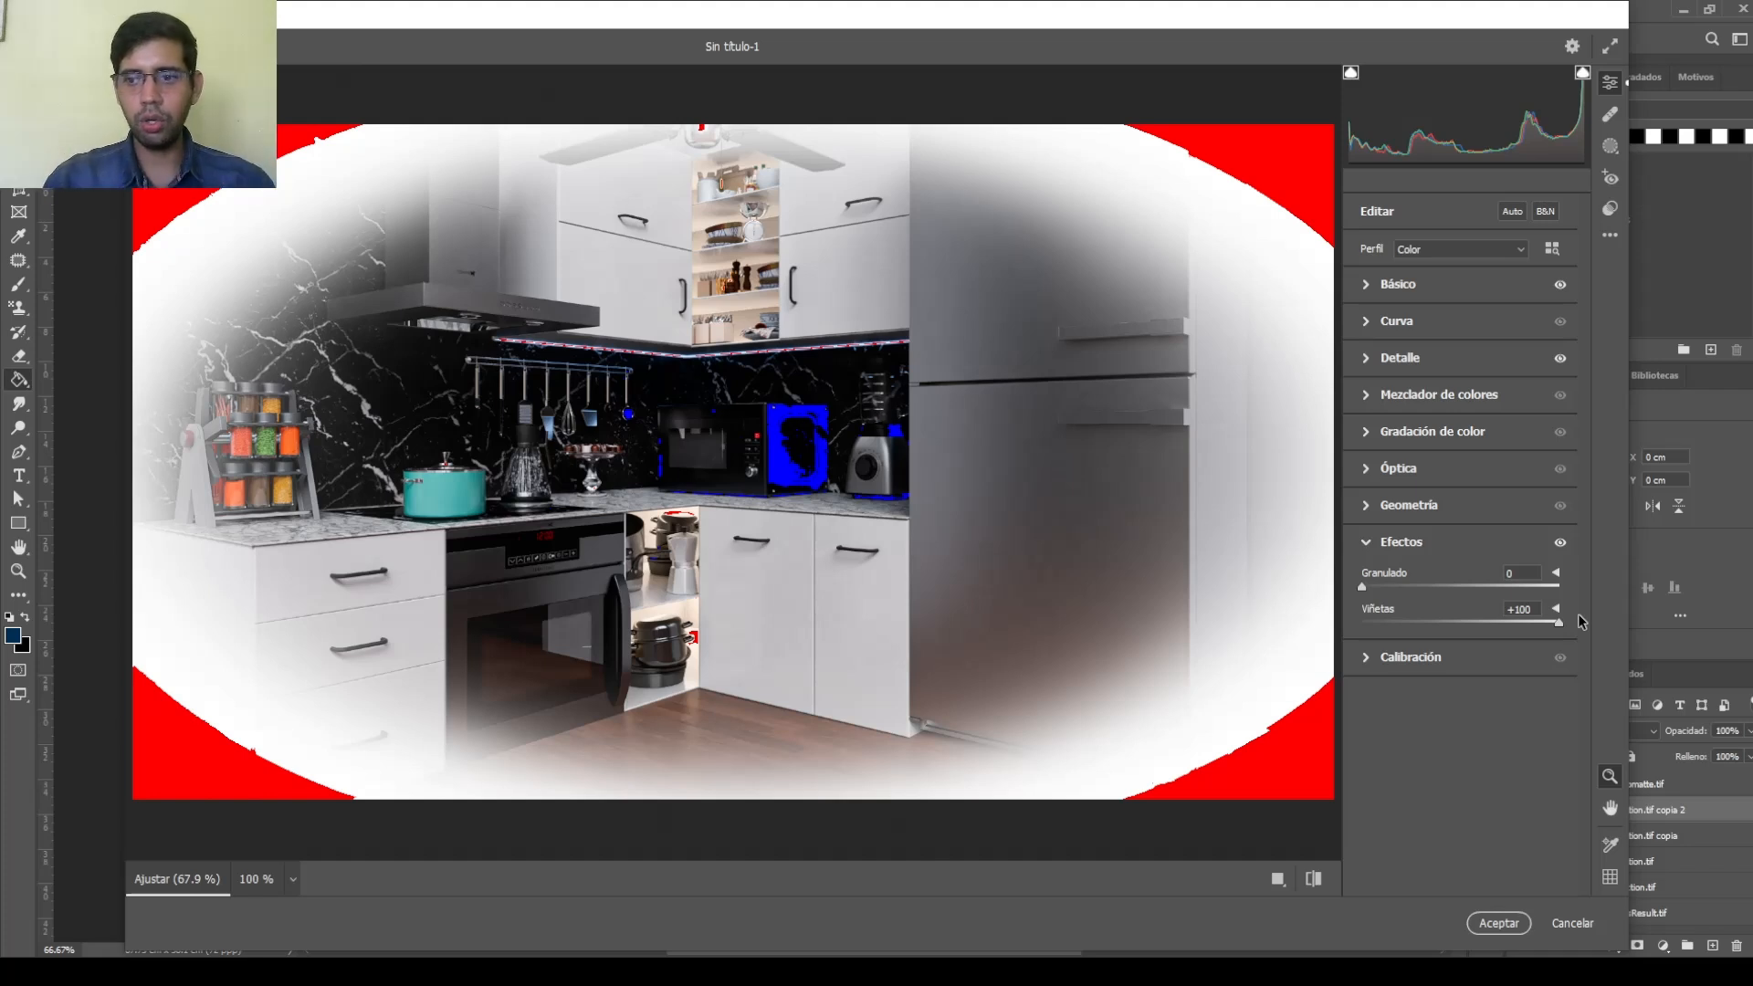
drag(1559, 625, 1349, 623)
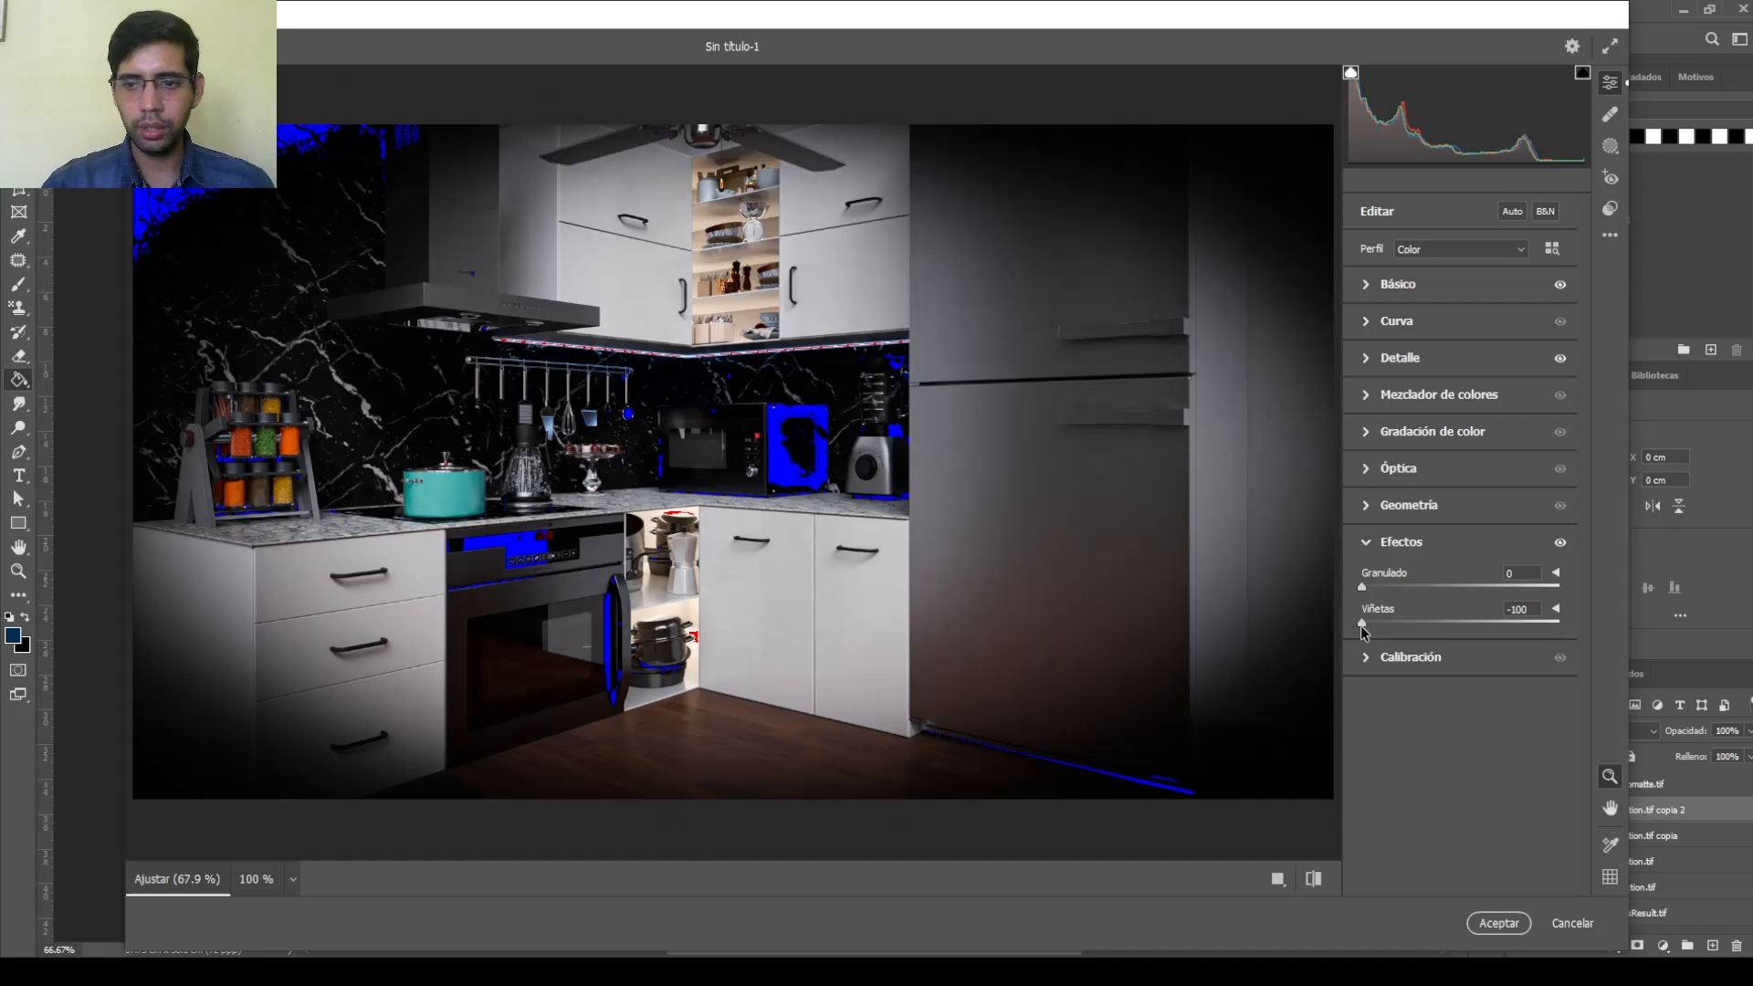
double_click(1437, 623)
drag(1458, 624, 1448, 624)
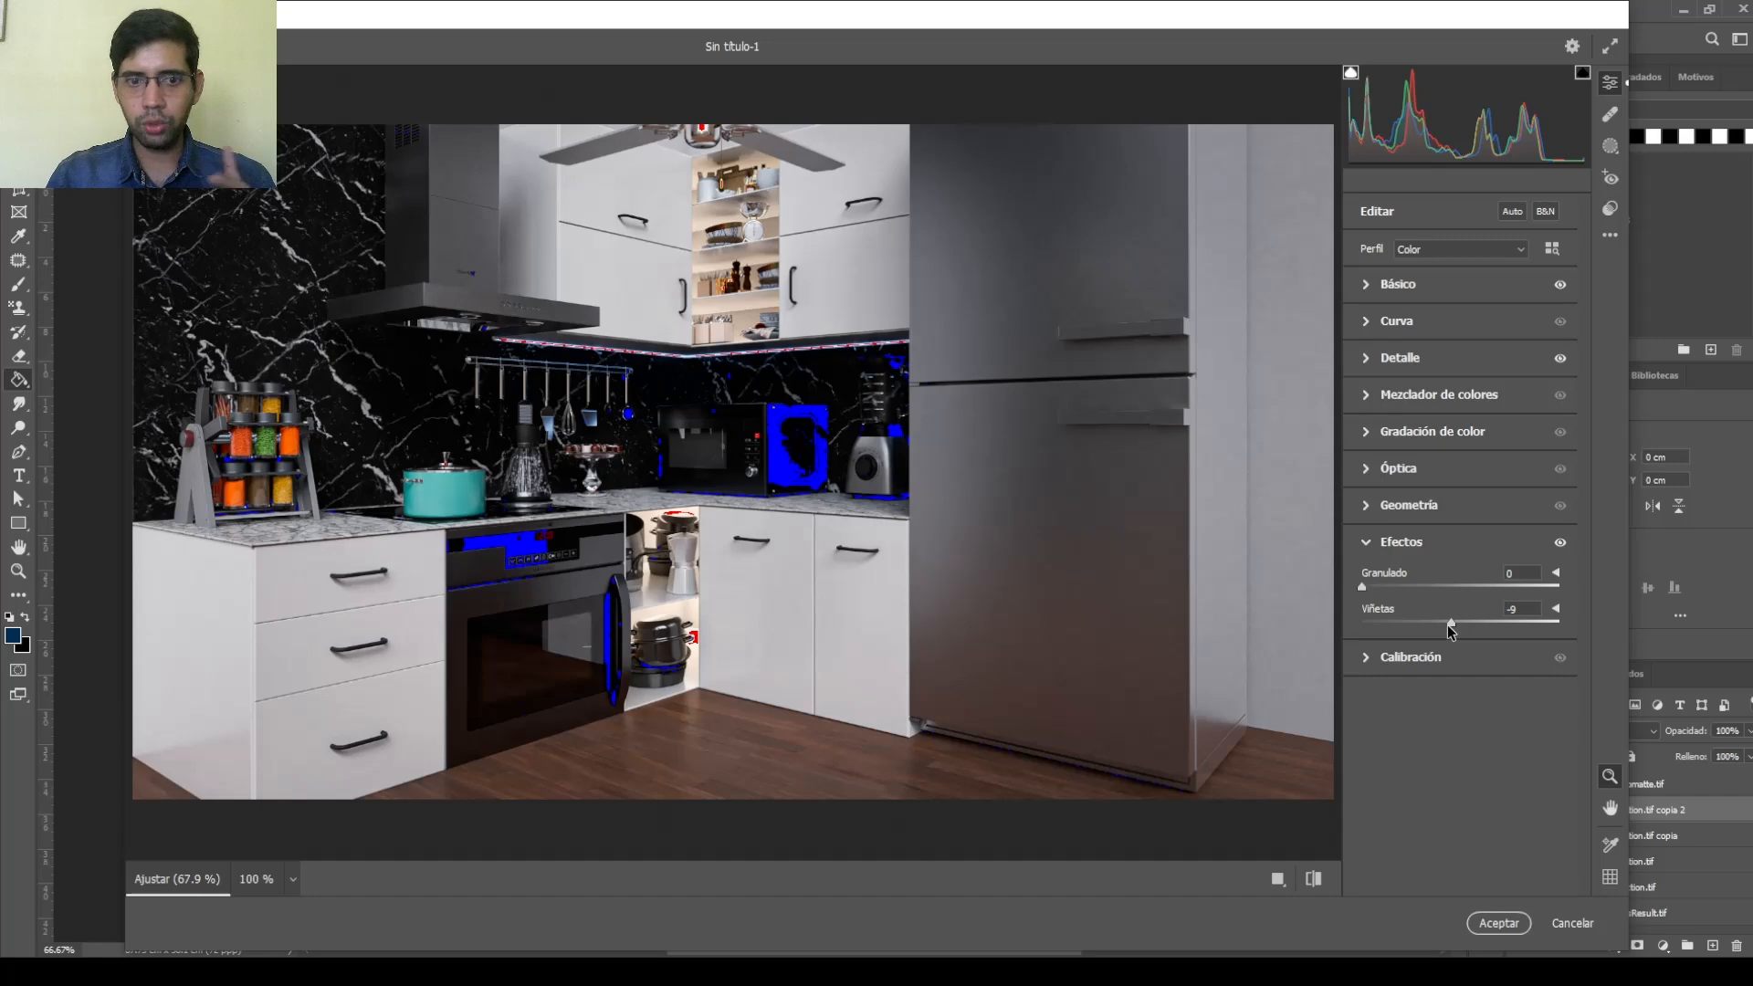
Look over the Calibración settings and apply the Camera Raw adjustments to the layer
click(1391, 548)
click(1404, 581)
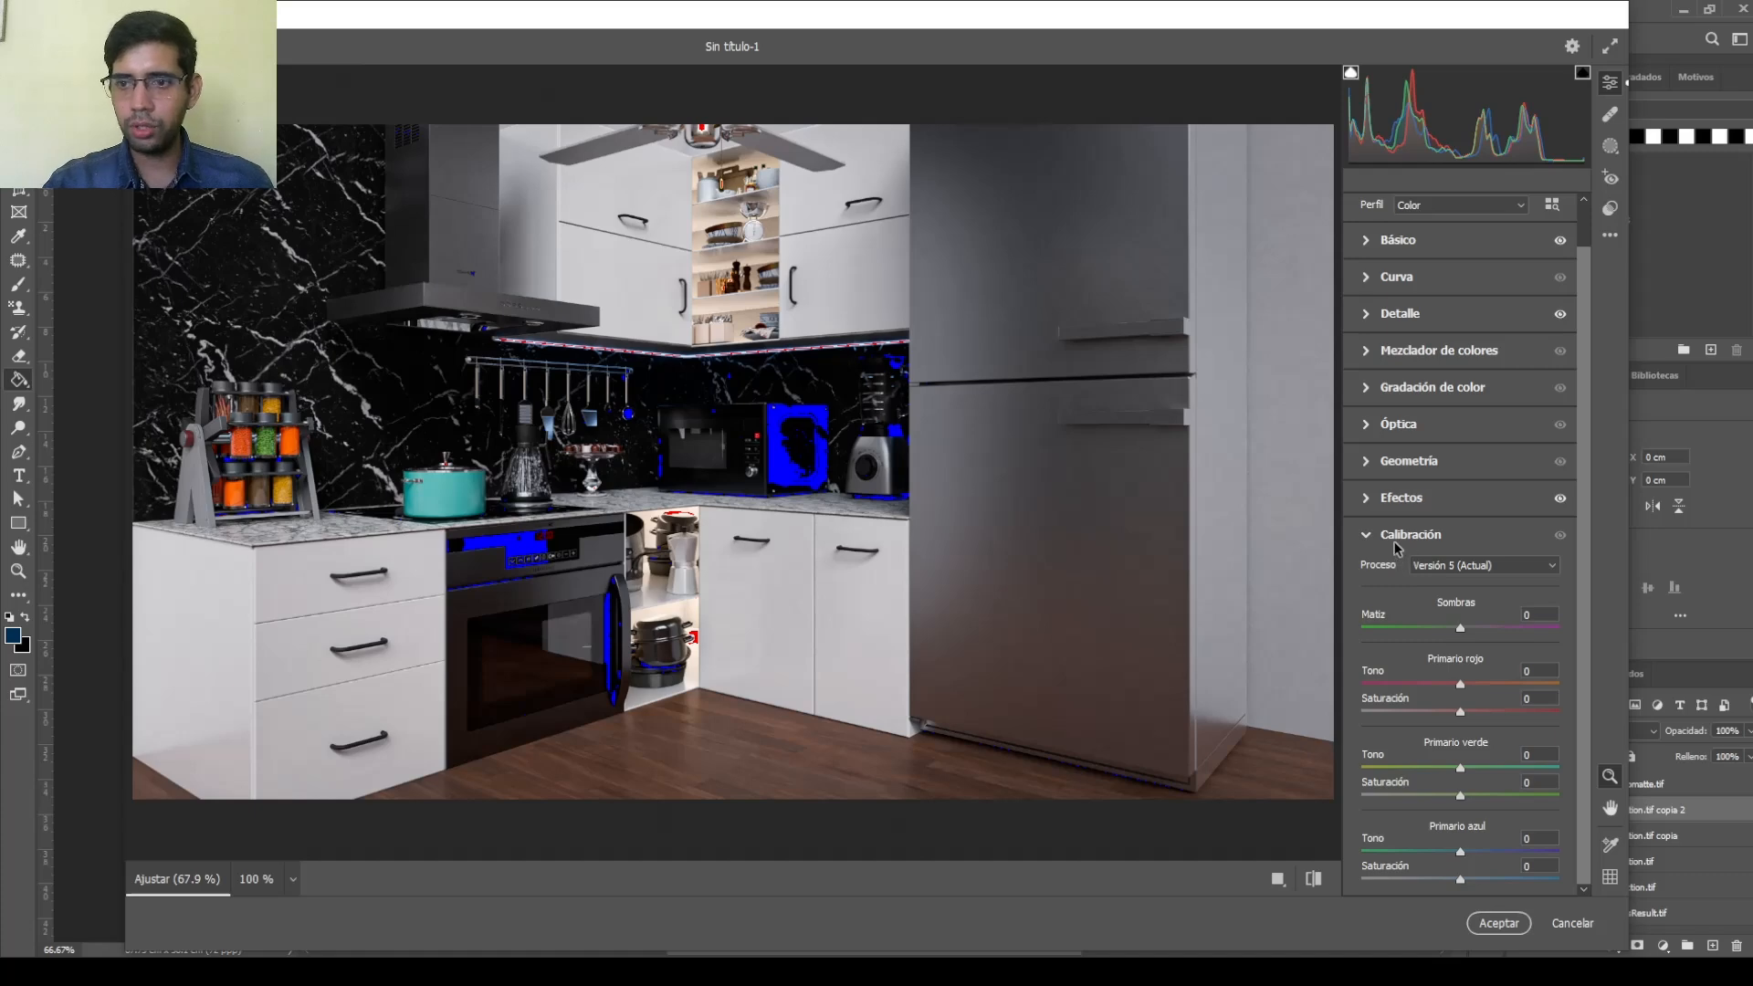
click(1417, 356)
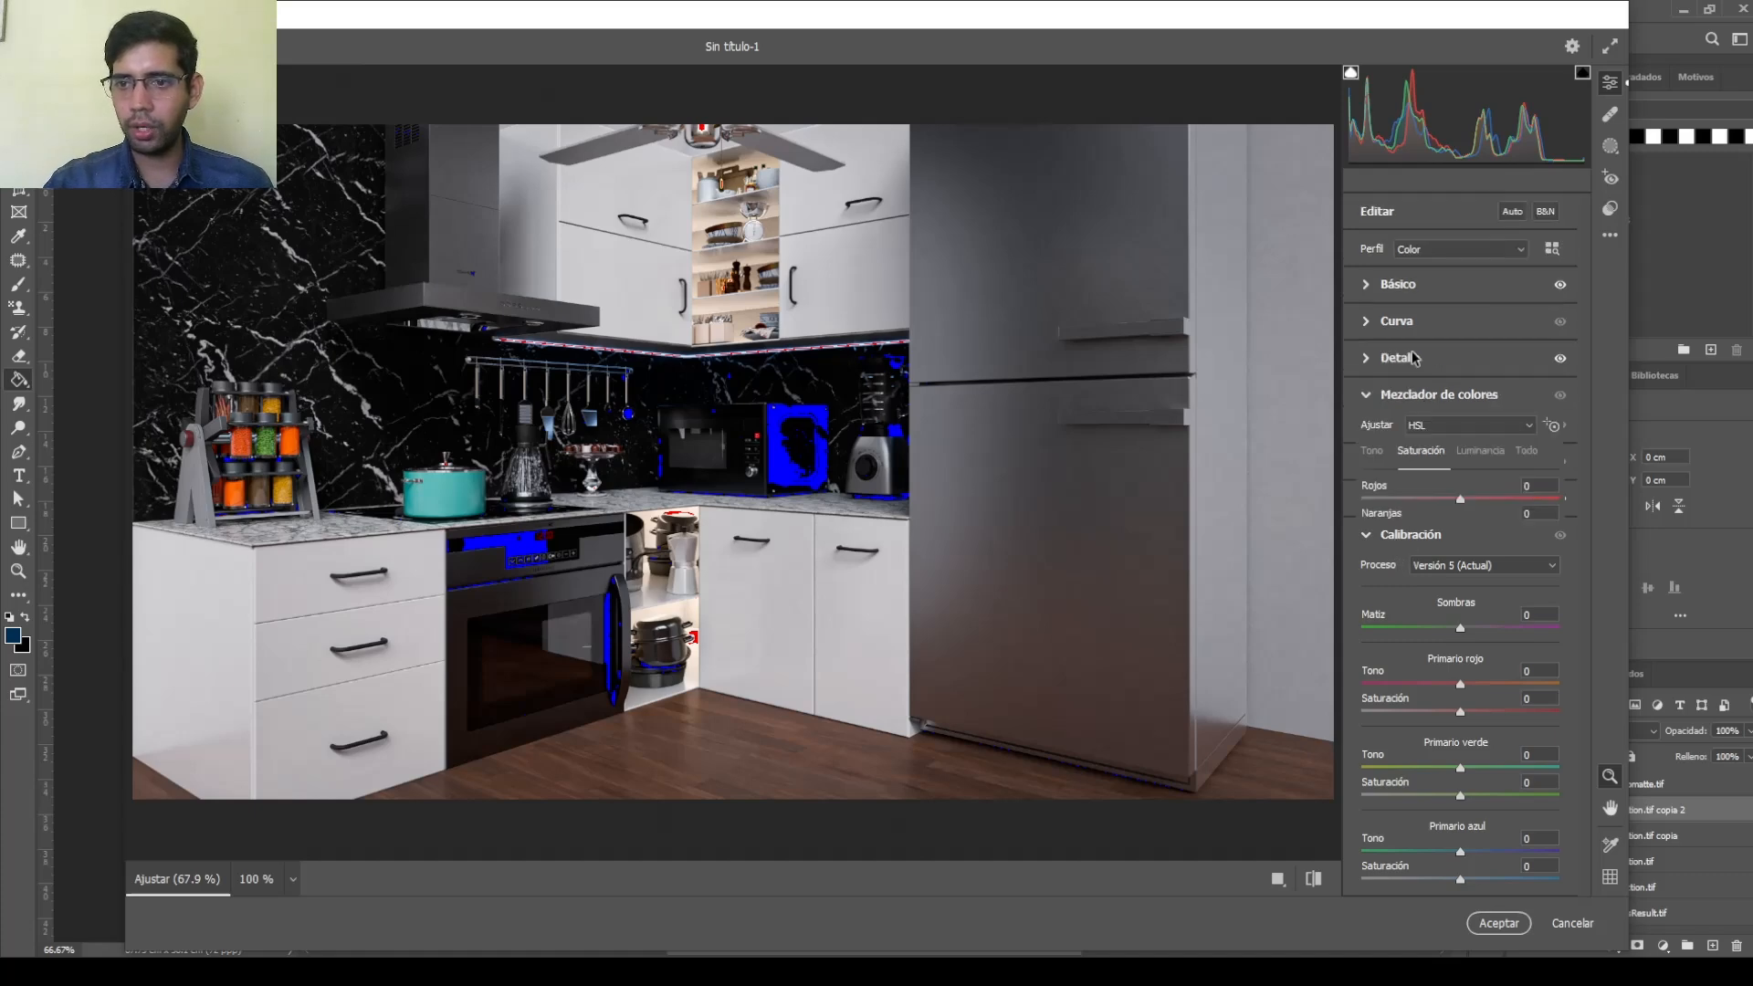
click(1399, 398)
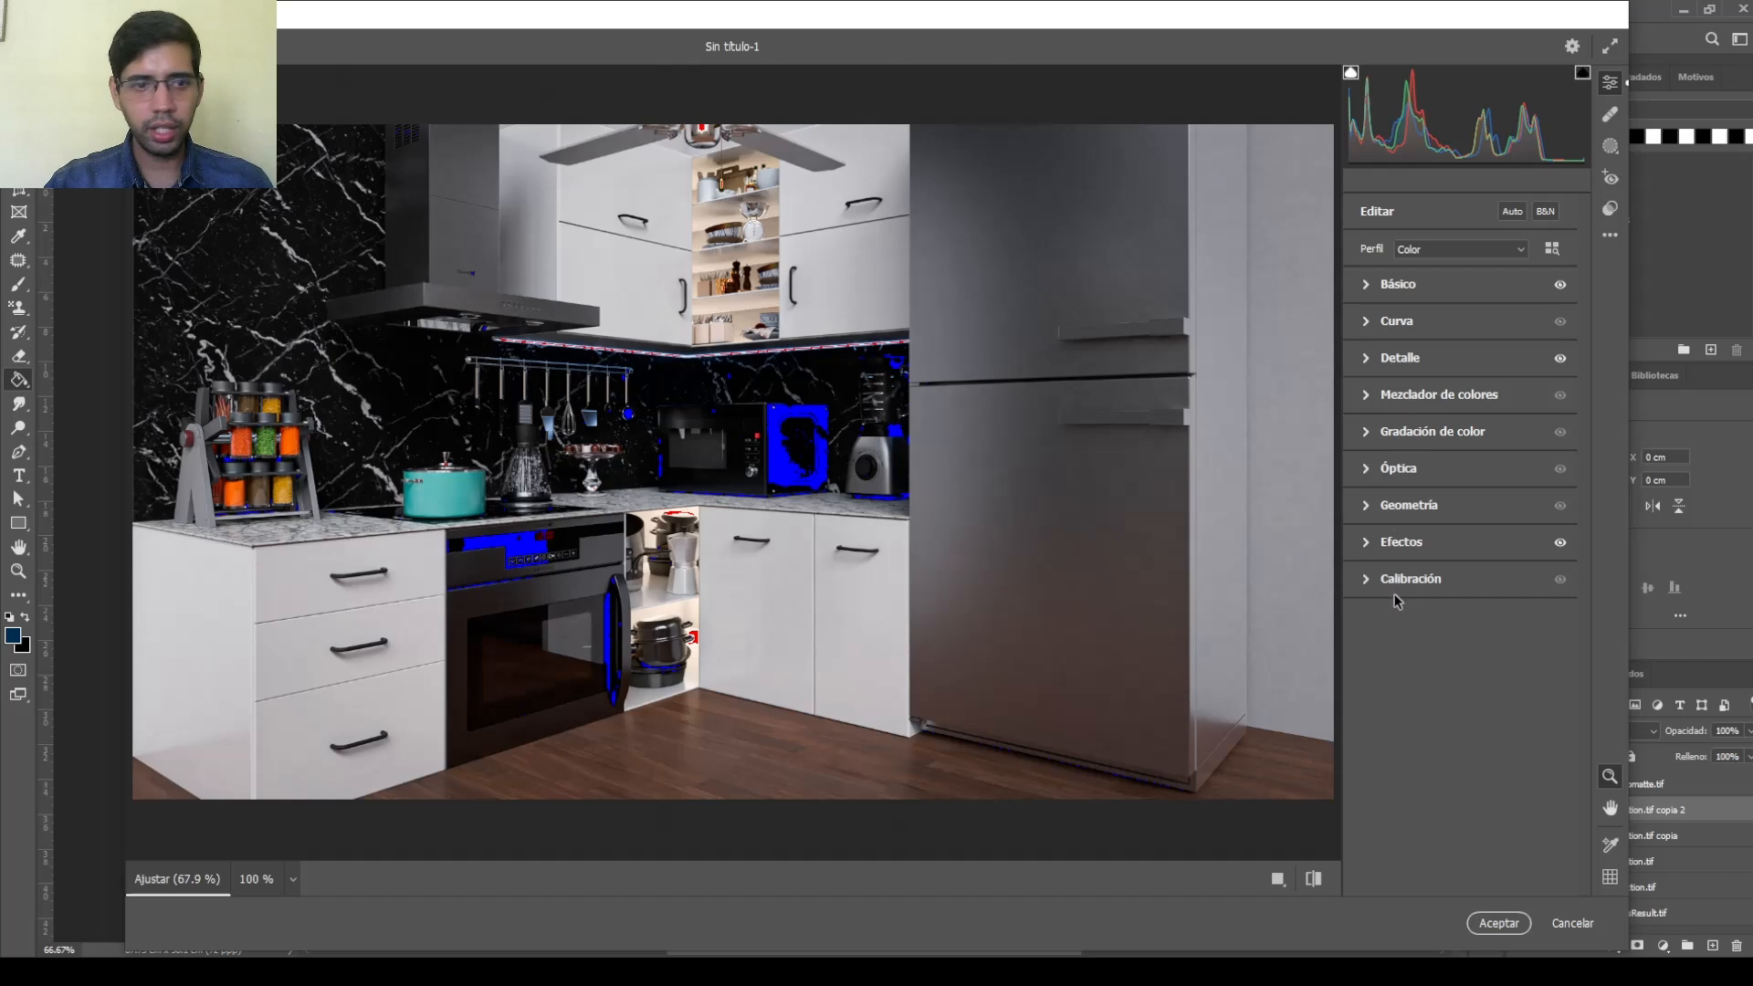
click(1497, 924)
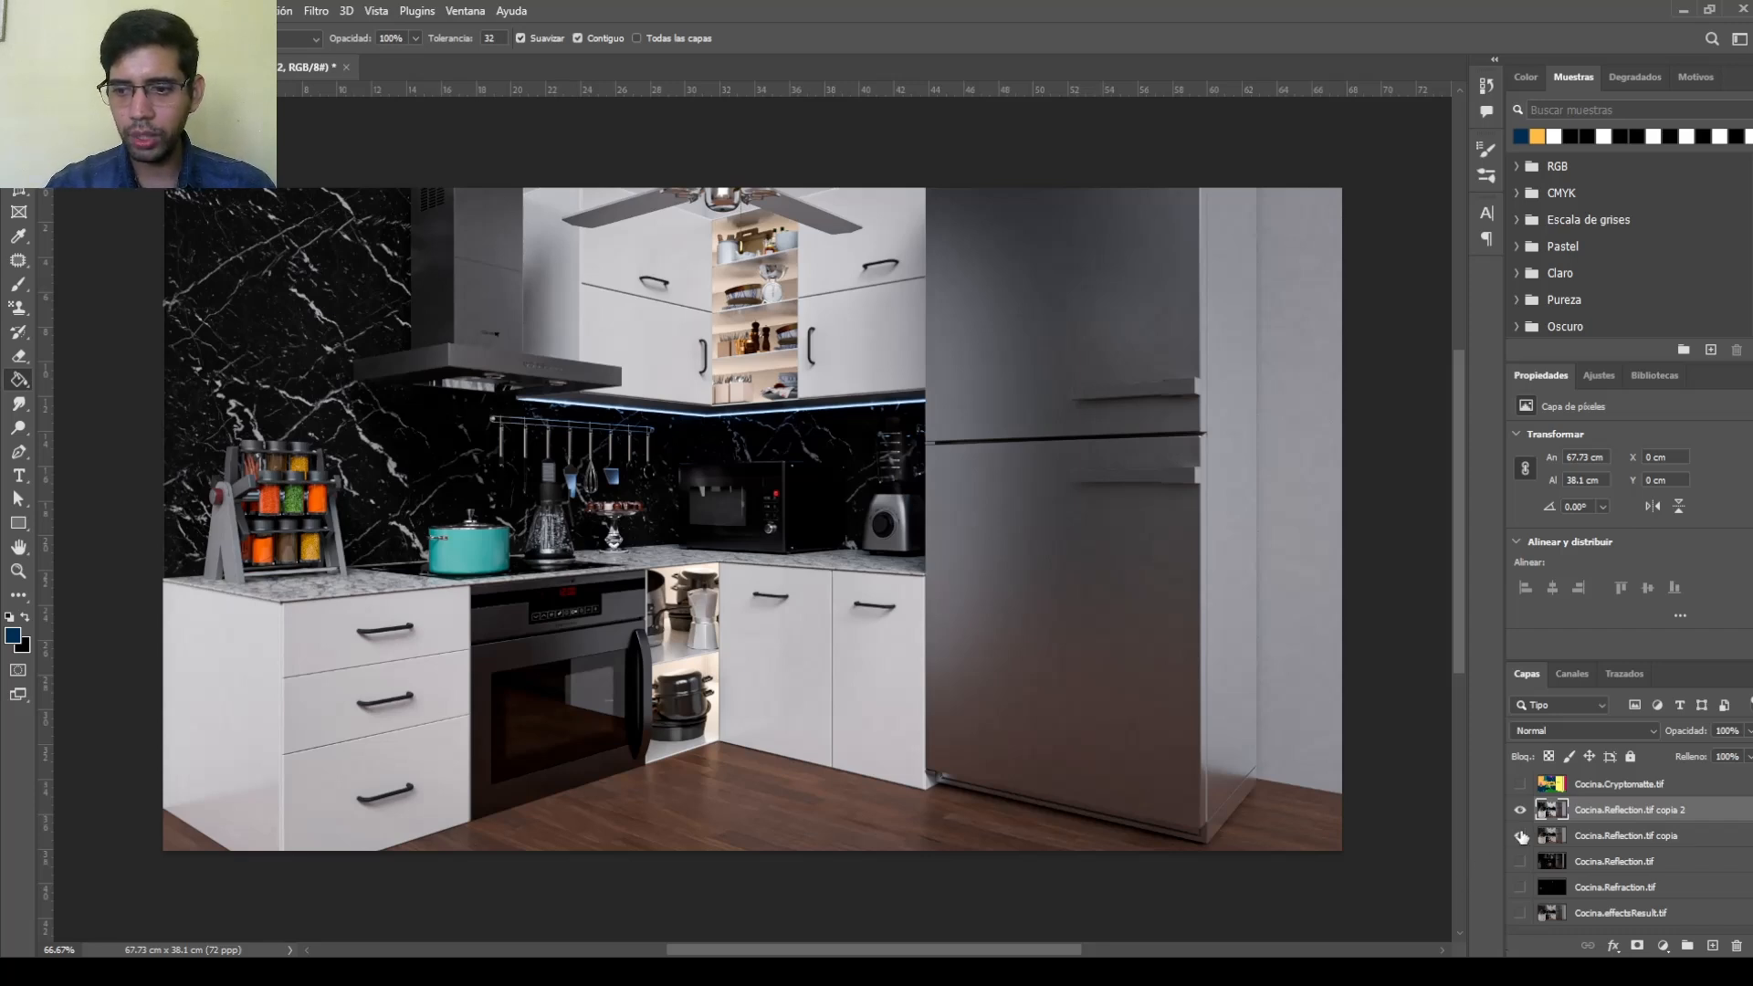
Compare the image before and after grading by toggling the visibility of the Cocina.Reflection.tif copia 2 layer
click(1647, 841)
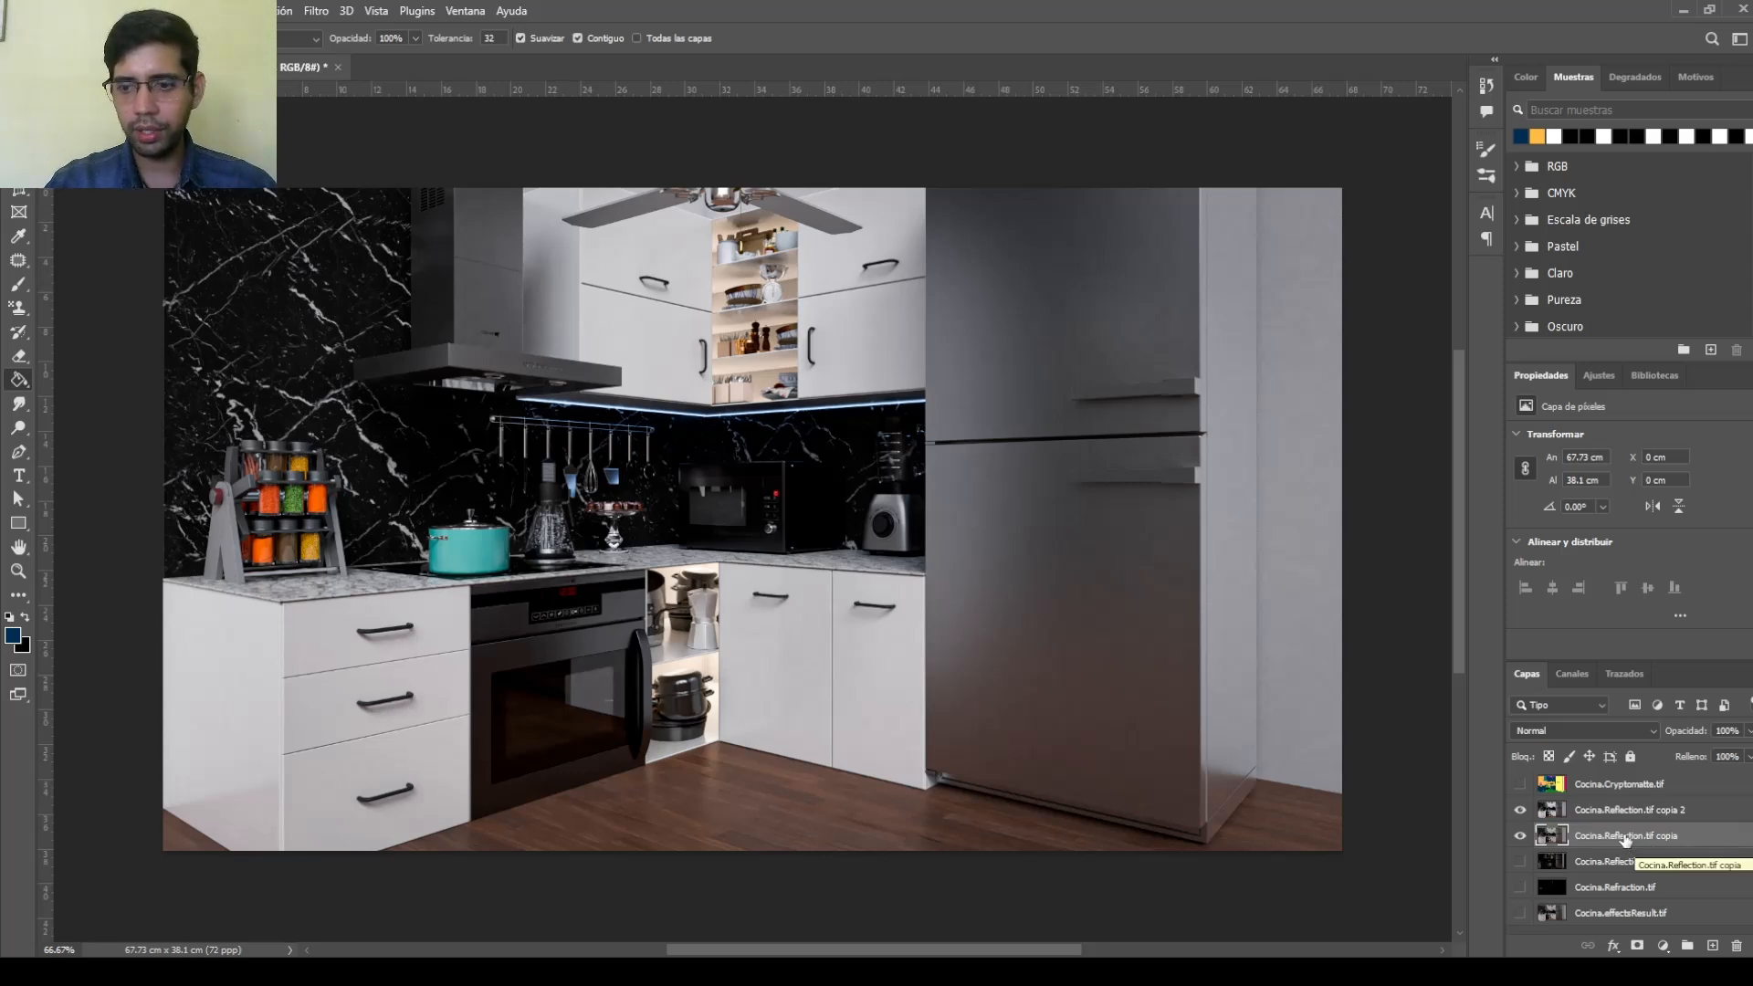
click(1520, 811)
click(1523, 811)
click(1524, 811)
click(1523, 811)
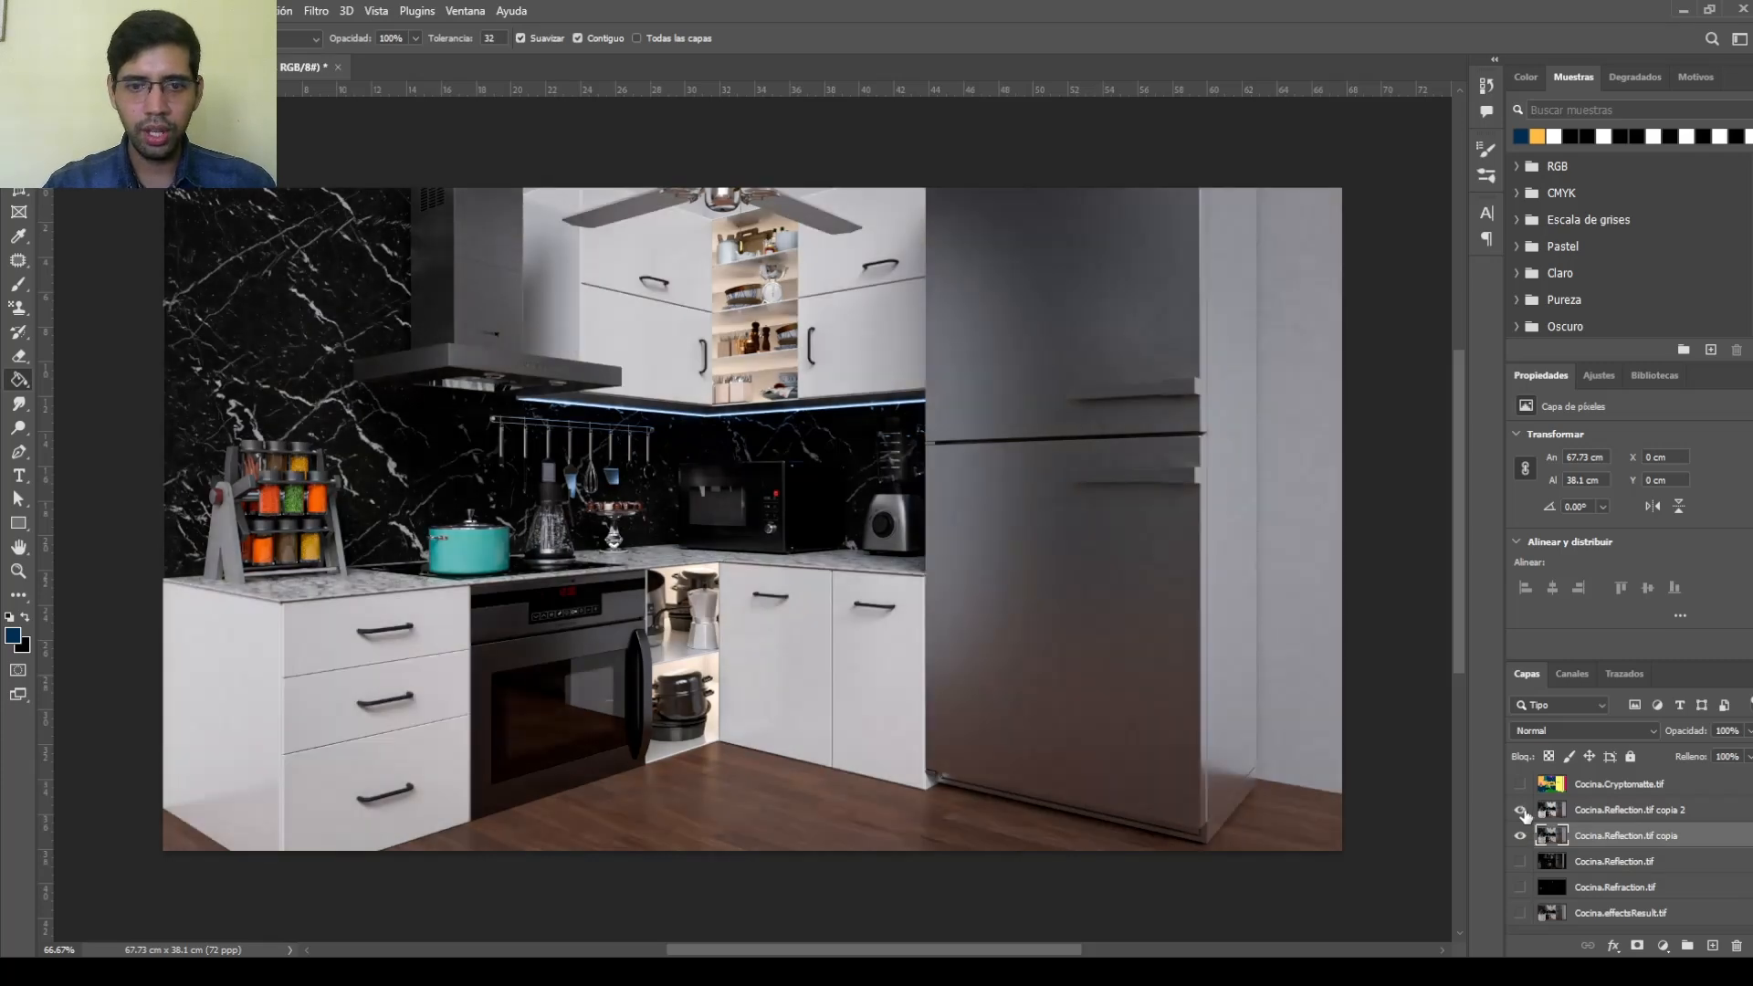
click(1523, 811)
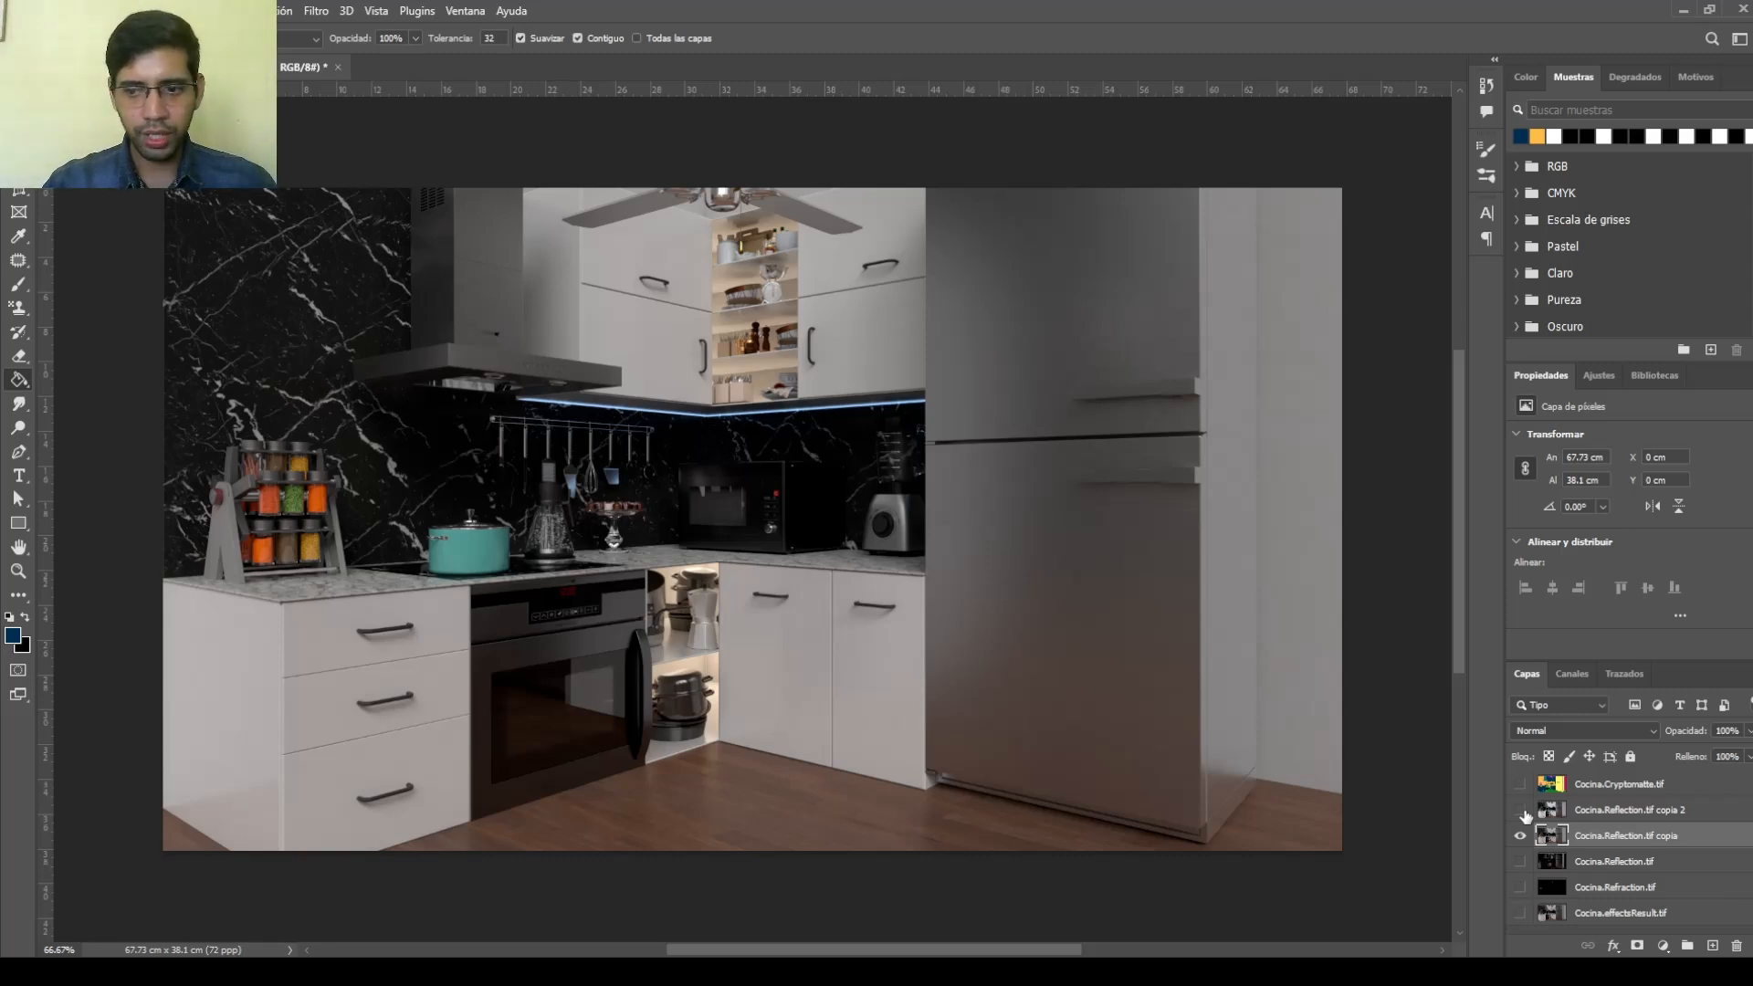
click(1521, 811)
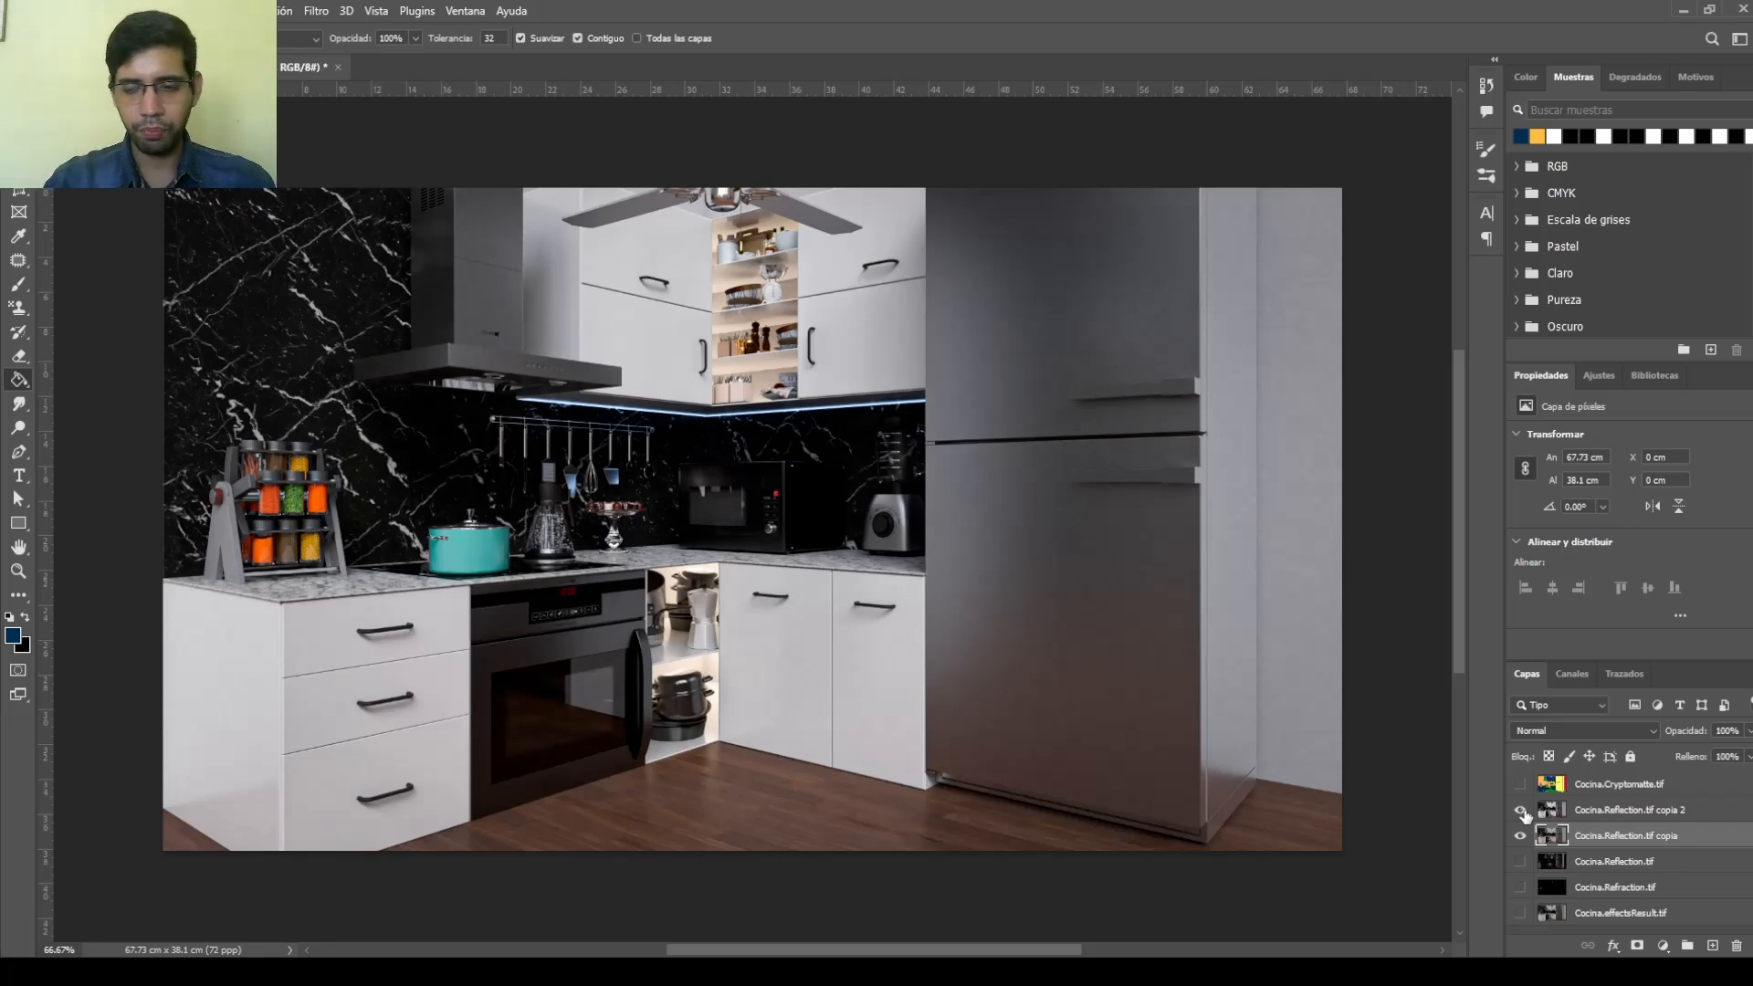
Hide the Cocina.Reflection.tif copia layer and show the Cocina.Cryptomatte.tif layer
click(1521, 836)
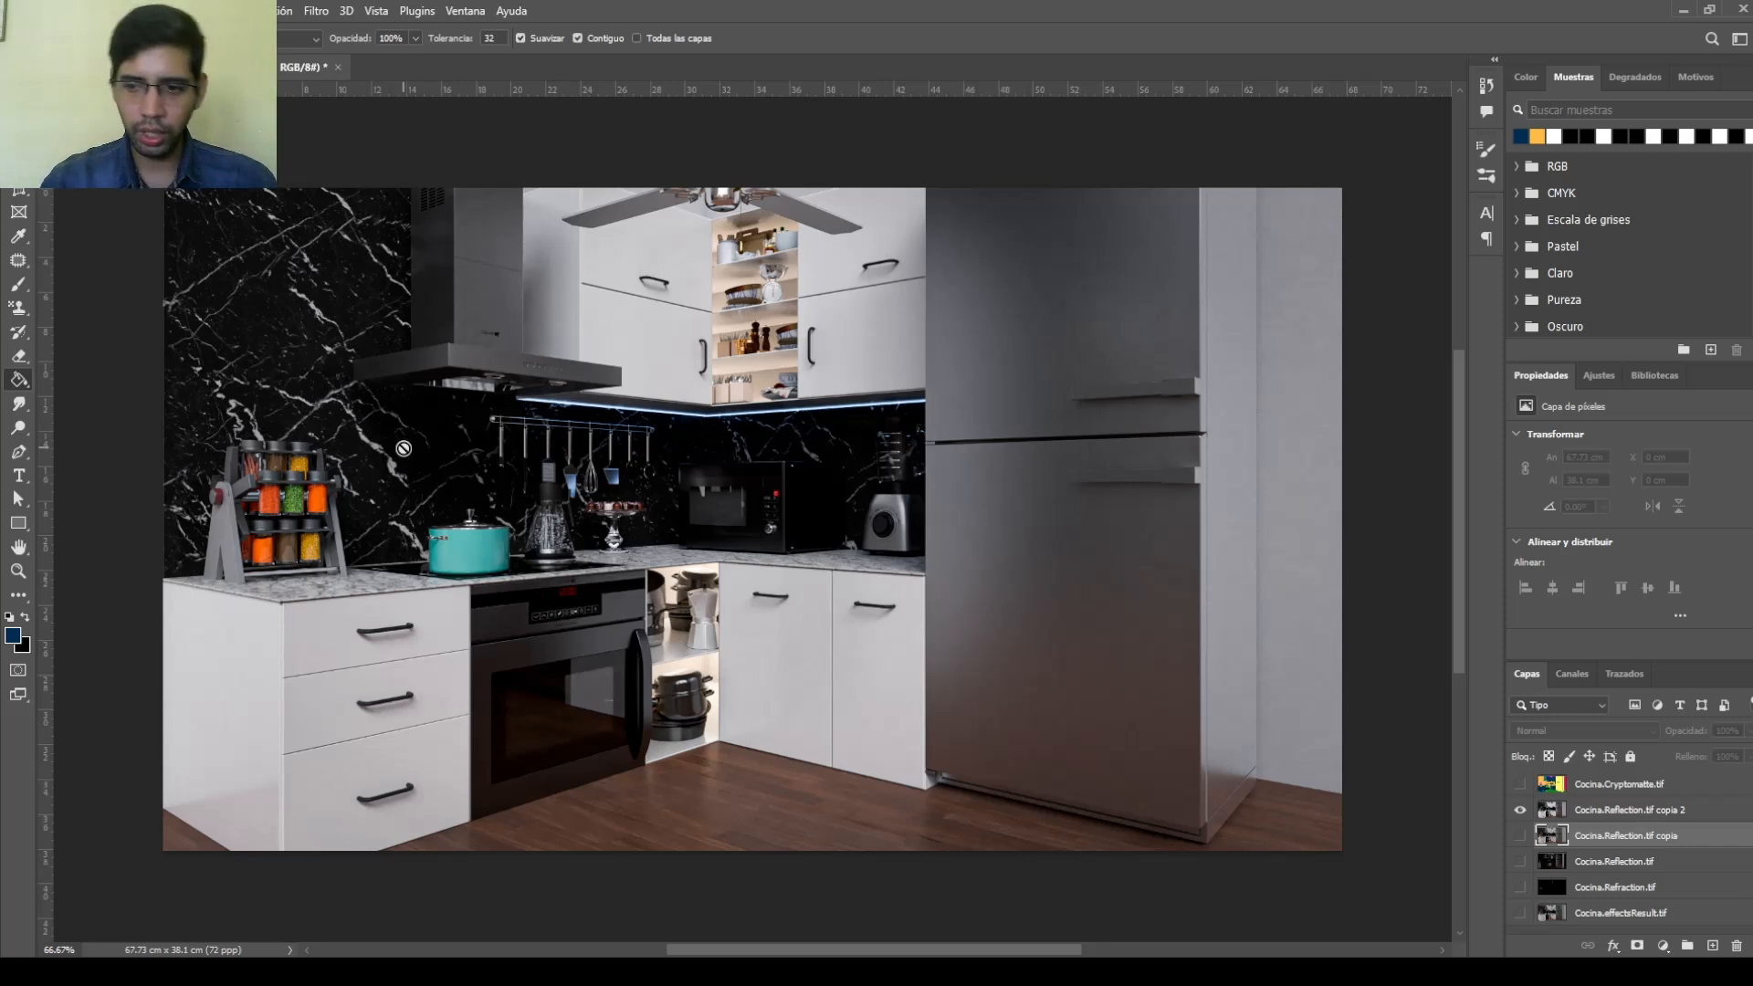
click(1607, 793)
click(1520, 786)
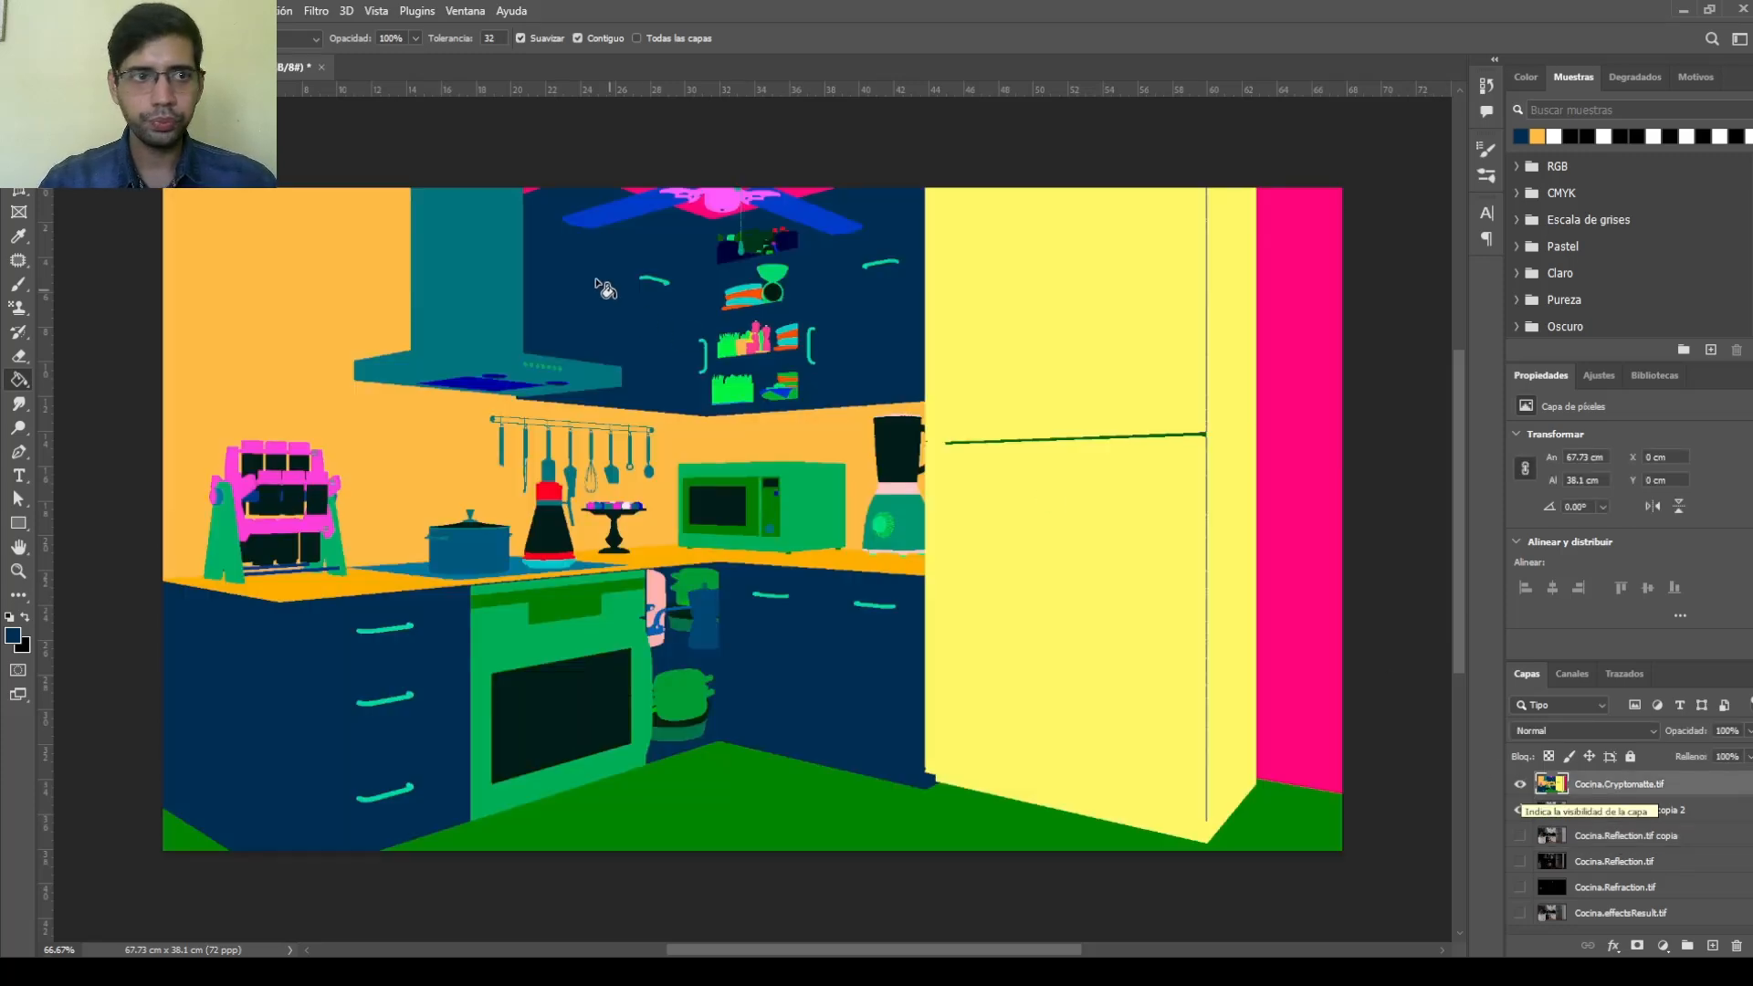
Select the marble wall with Color Range by sampling its orange color in the Cryptomatte layer with a tolerance of 25
click(260, 10)
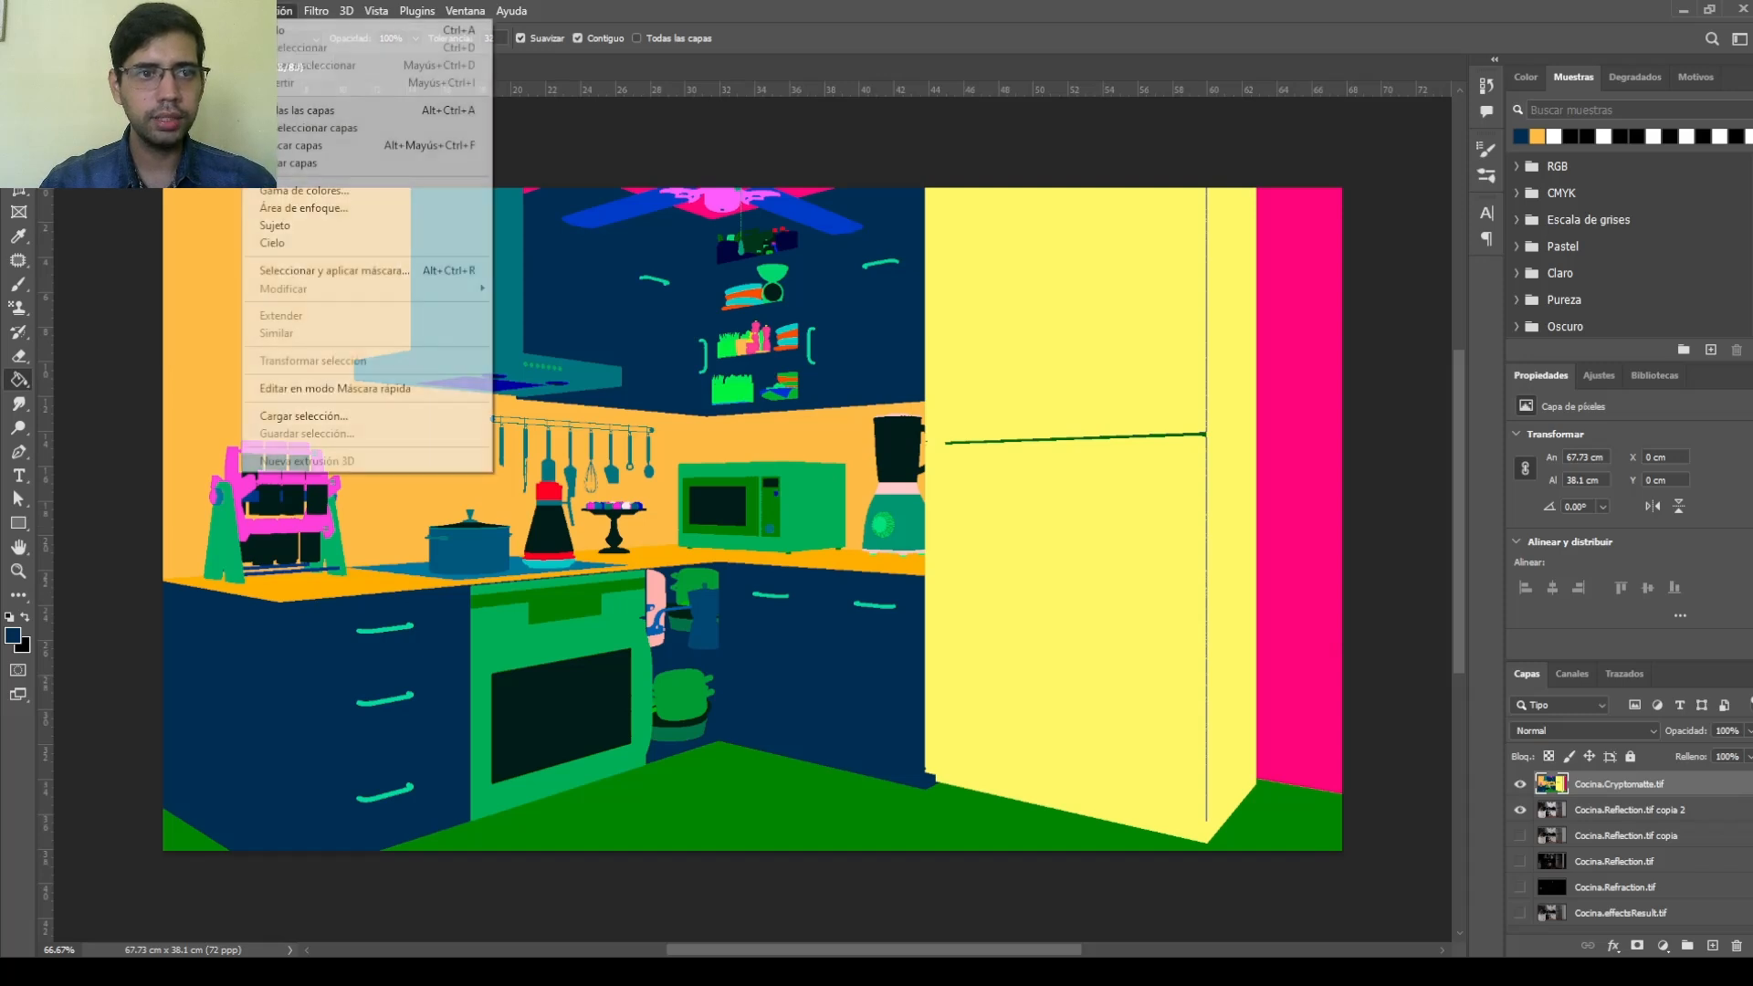
click(302, 190)
drag(310, 210, 624, 496)
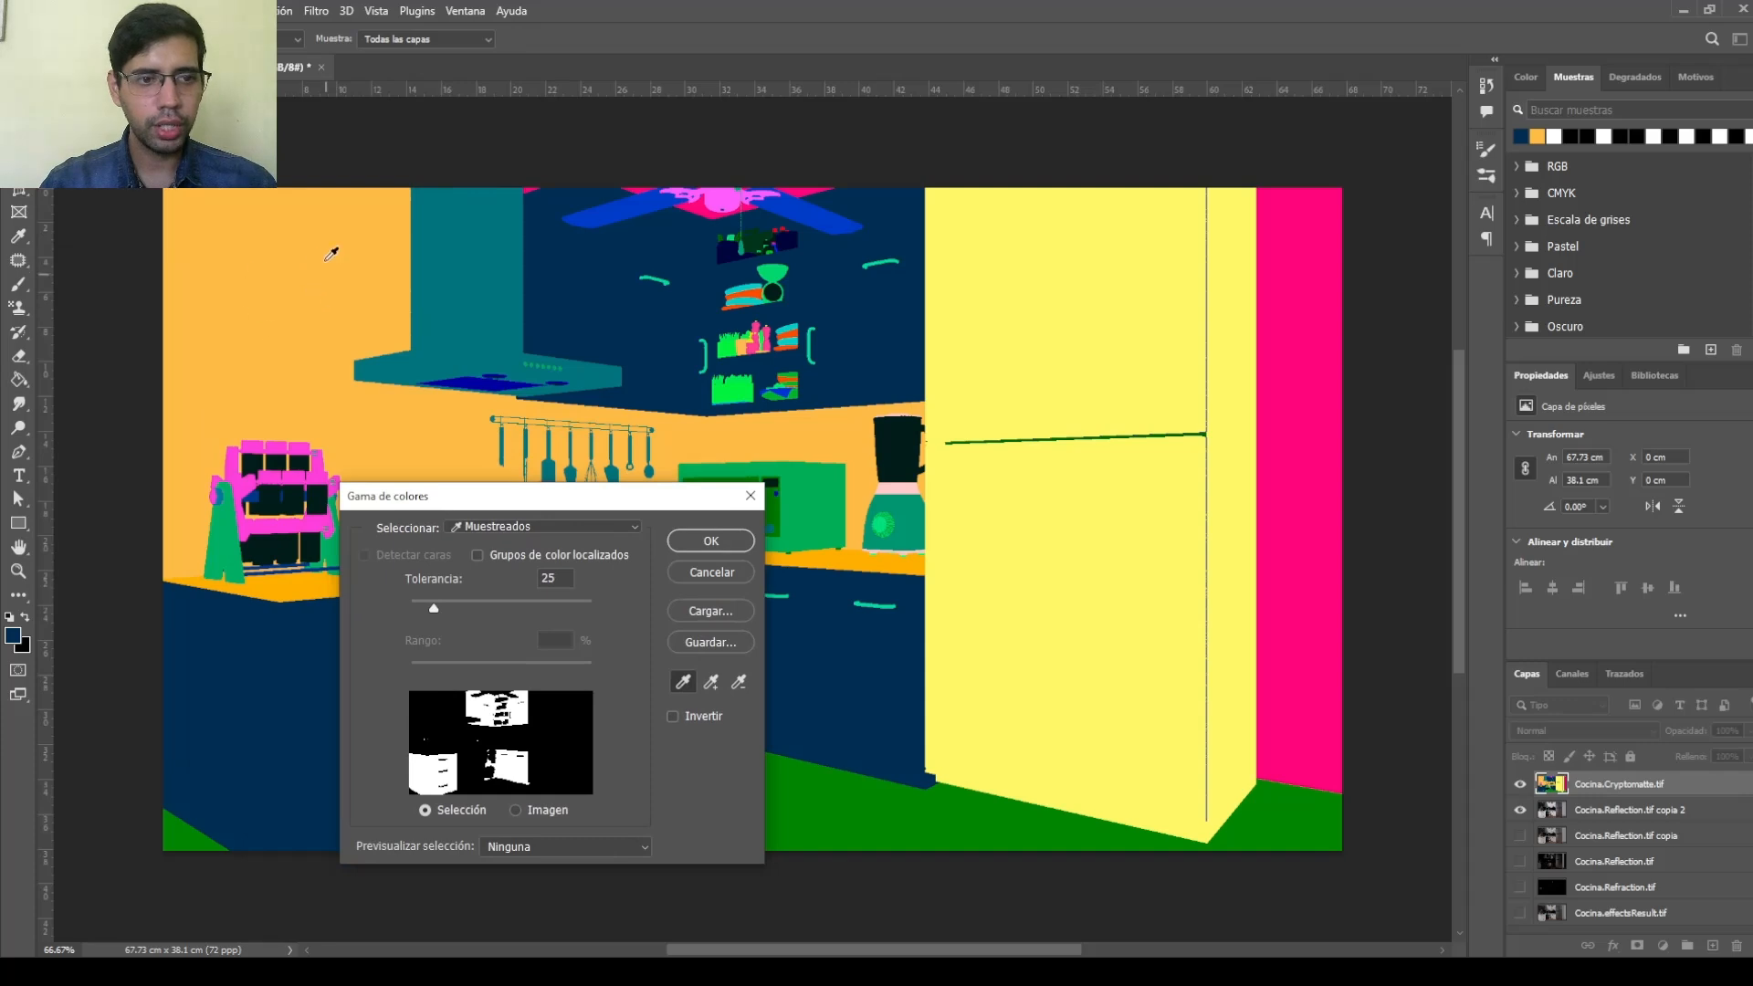
click(290, 319)
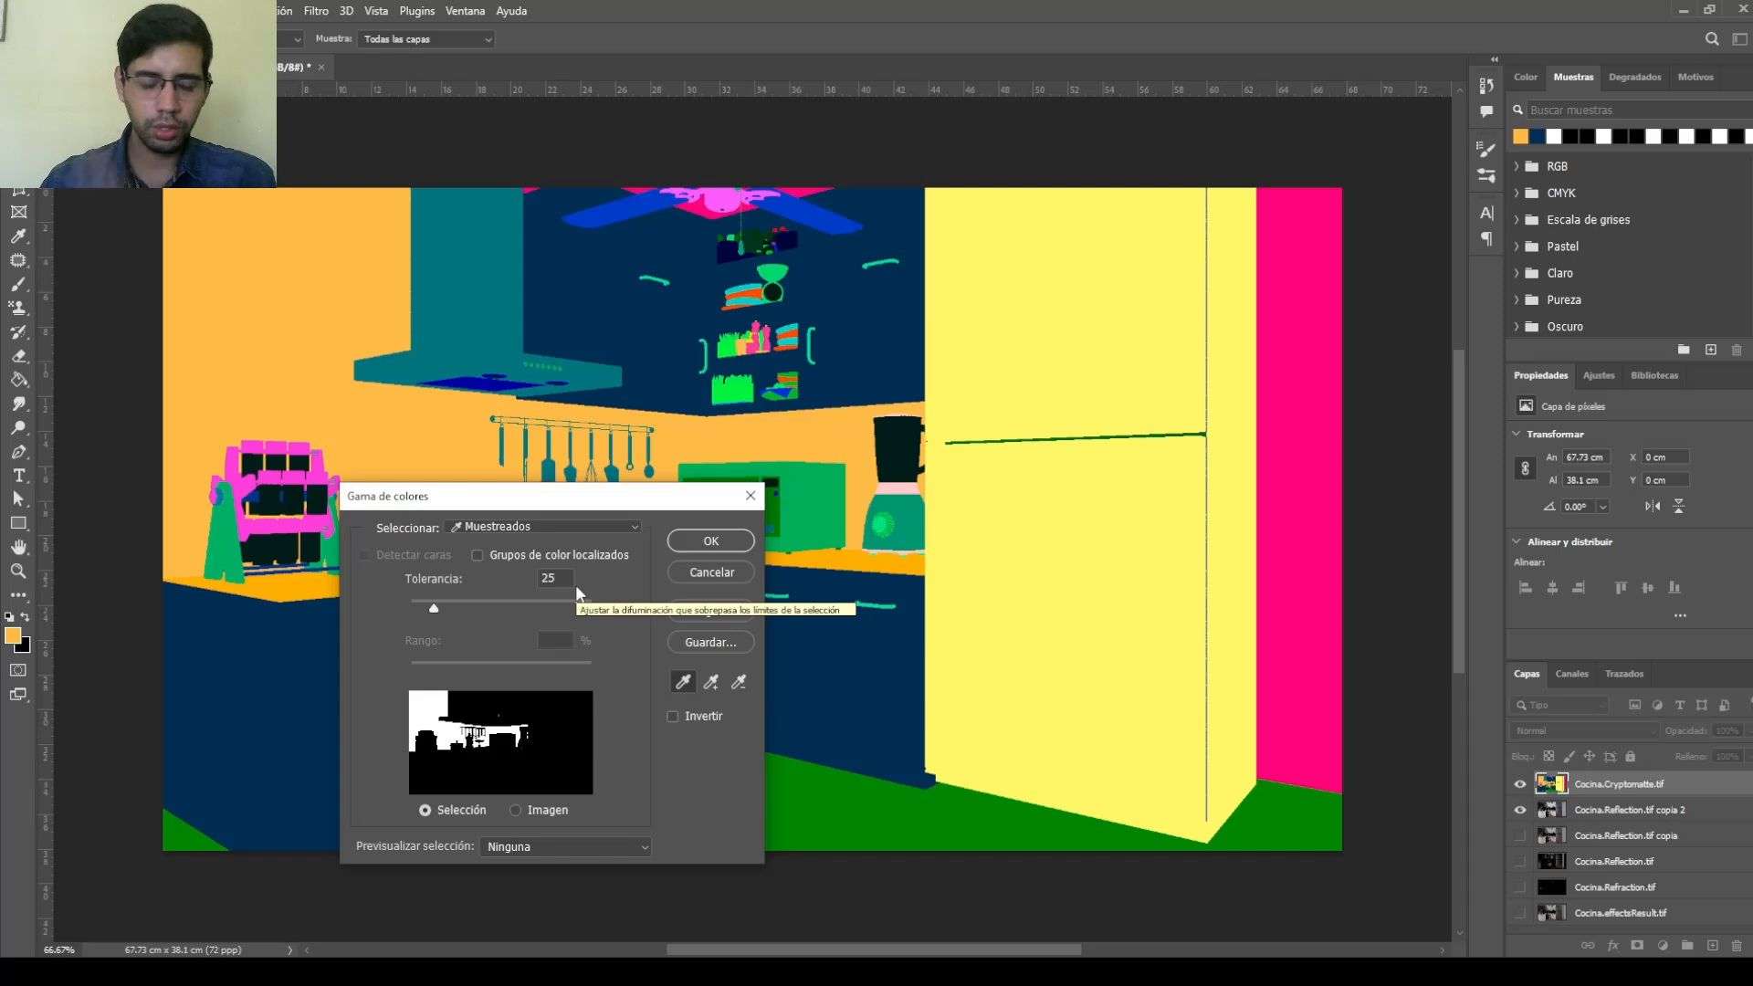
click(711, 543)
key(g)
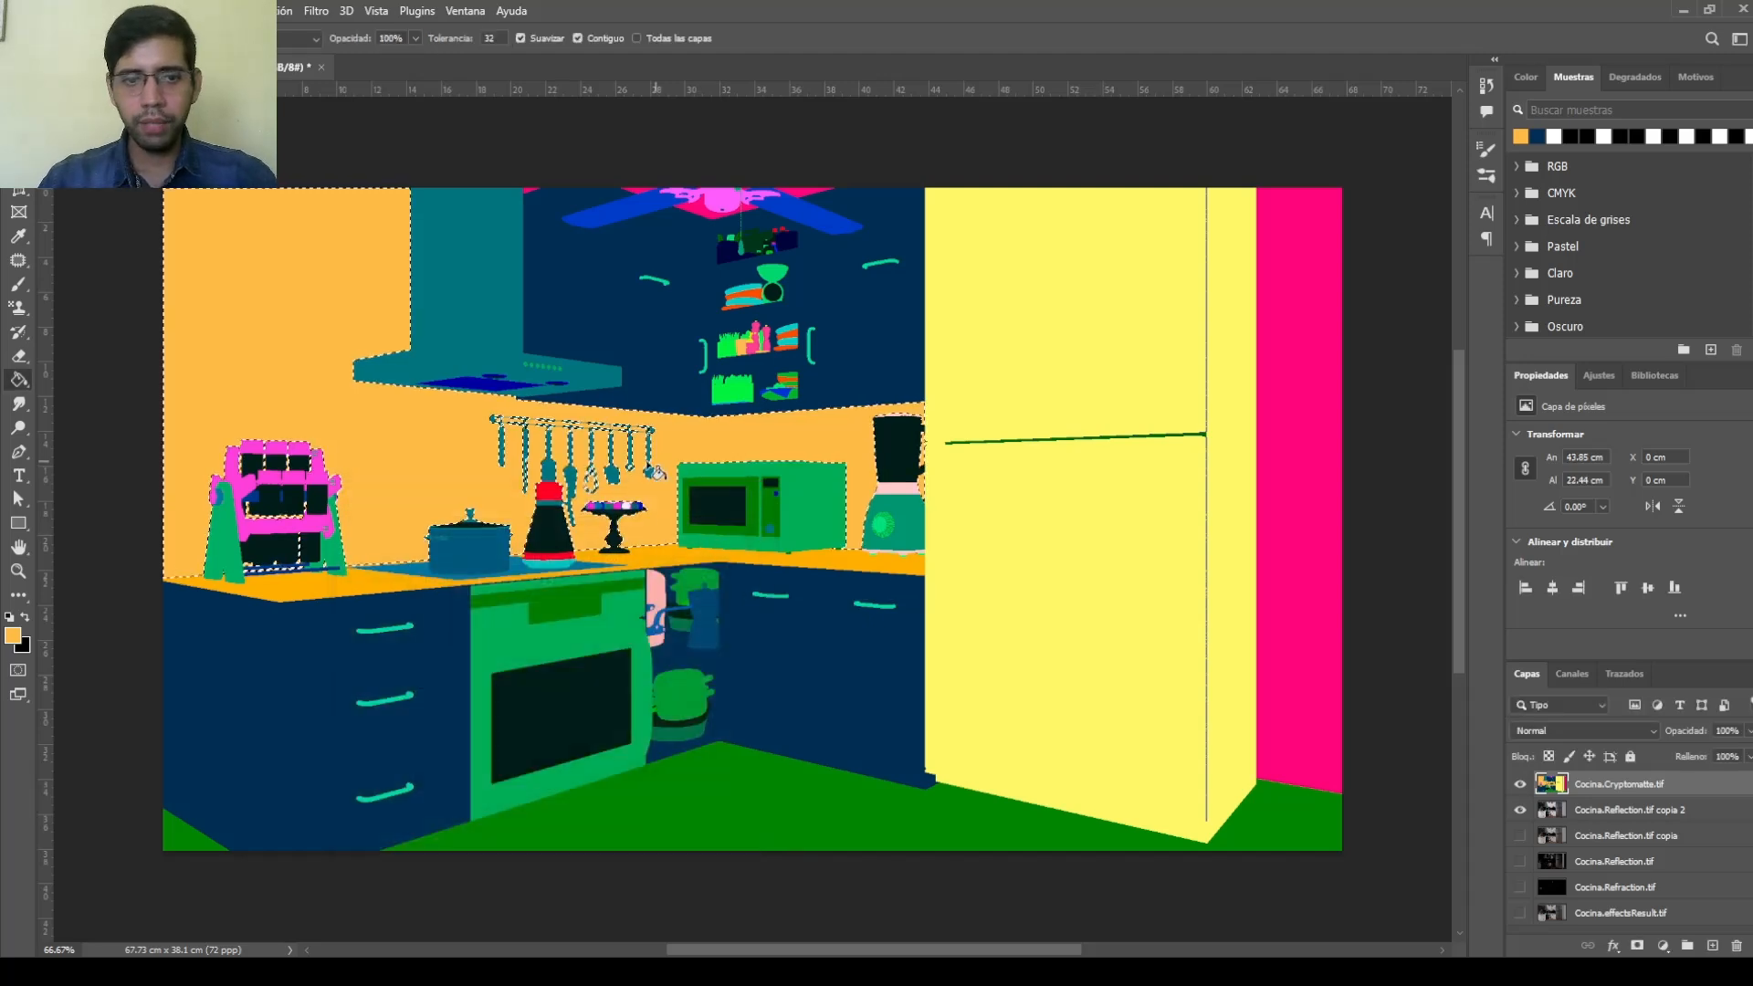
Hide the Cryptomatte layer and copy the selected marble wall from Cocina.Reflection.tif copia 2 to a new layer
click(1518, 785)
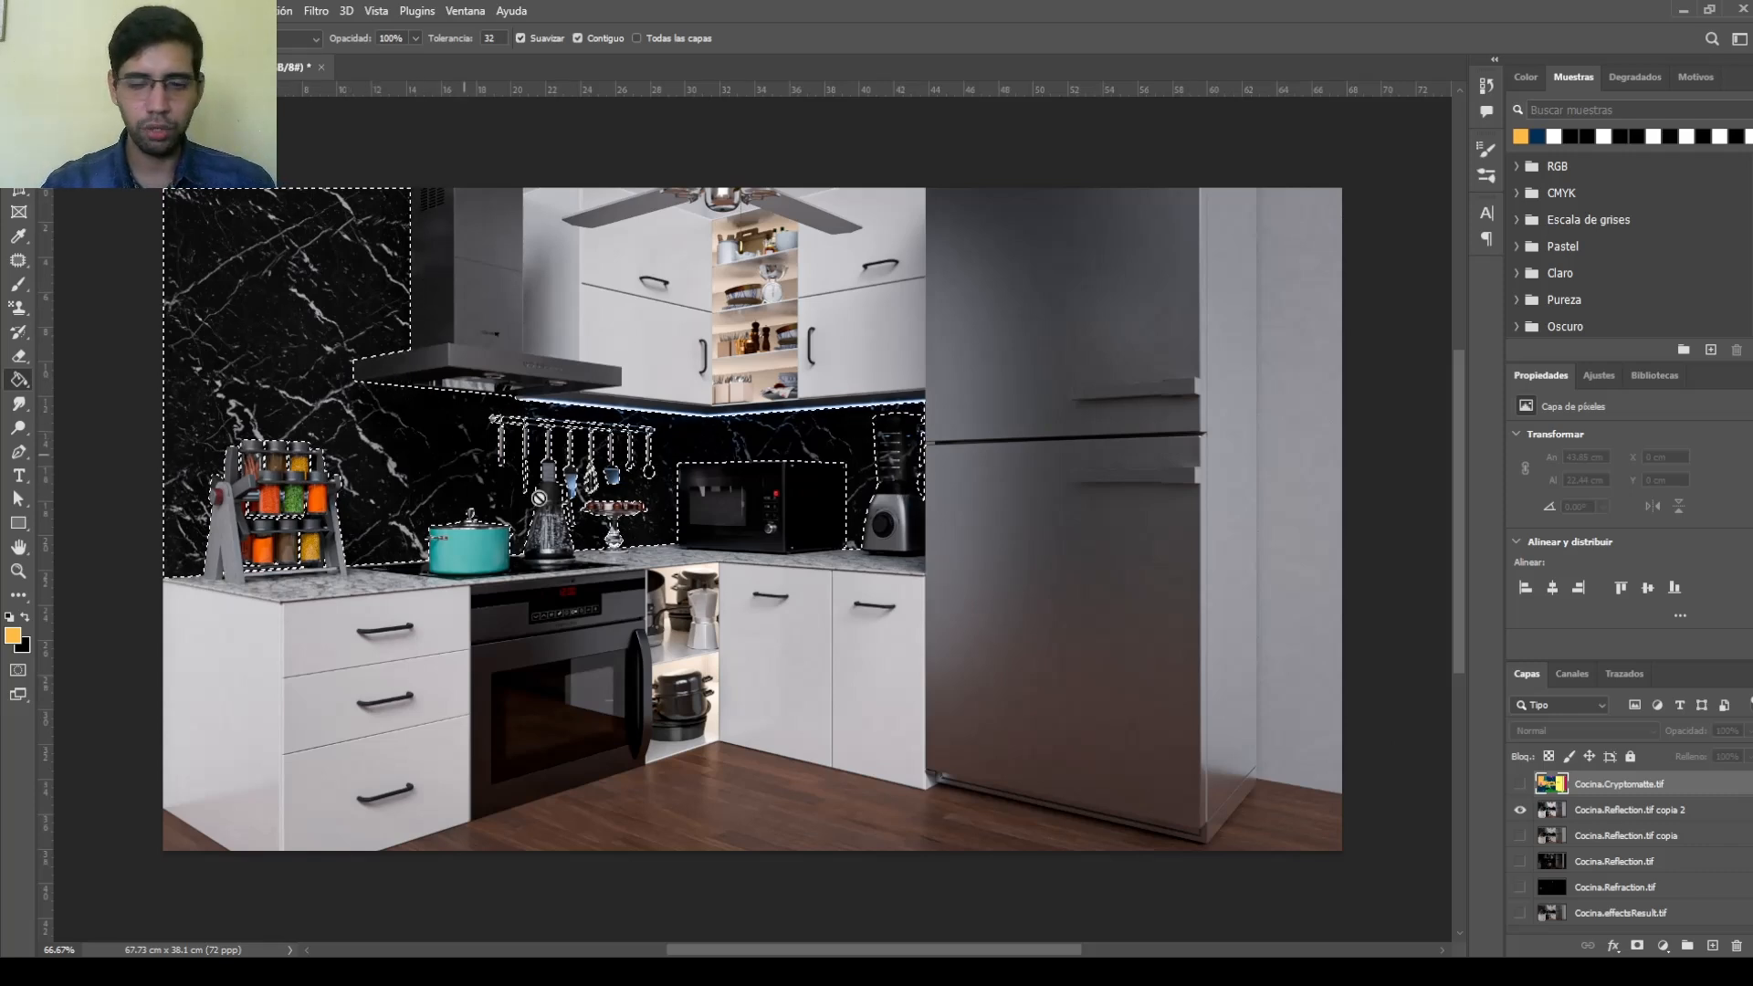
click(1628, 810)
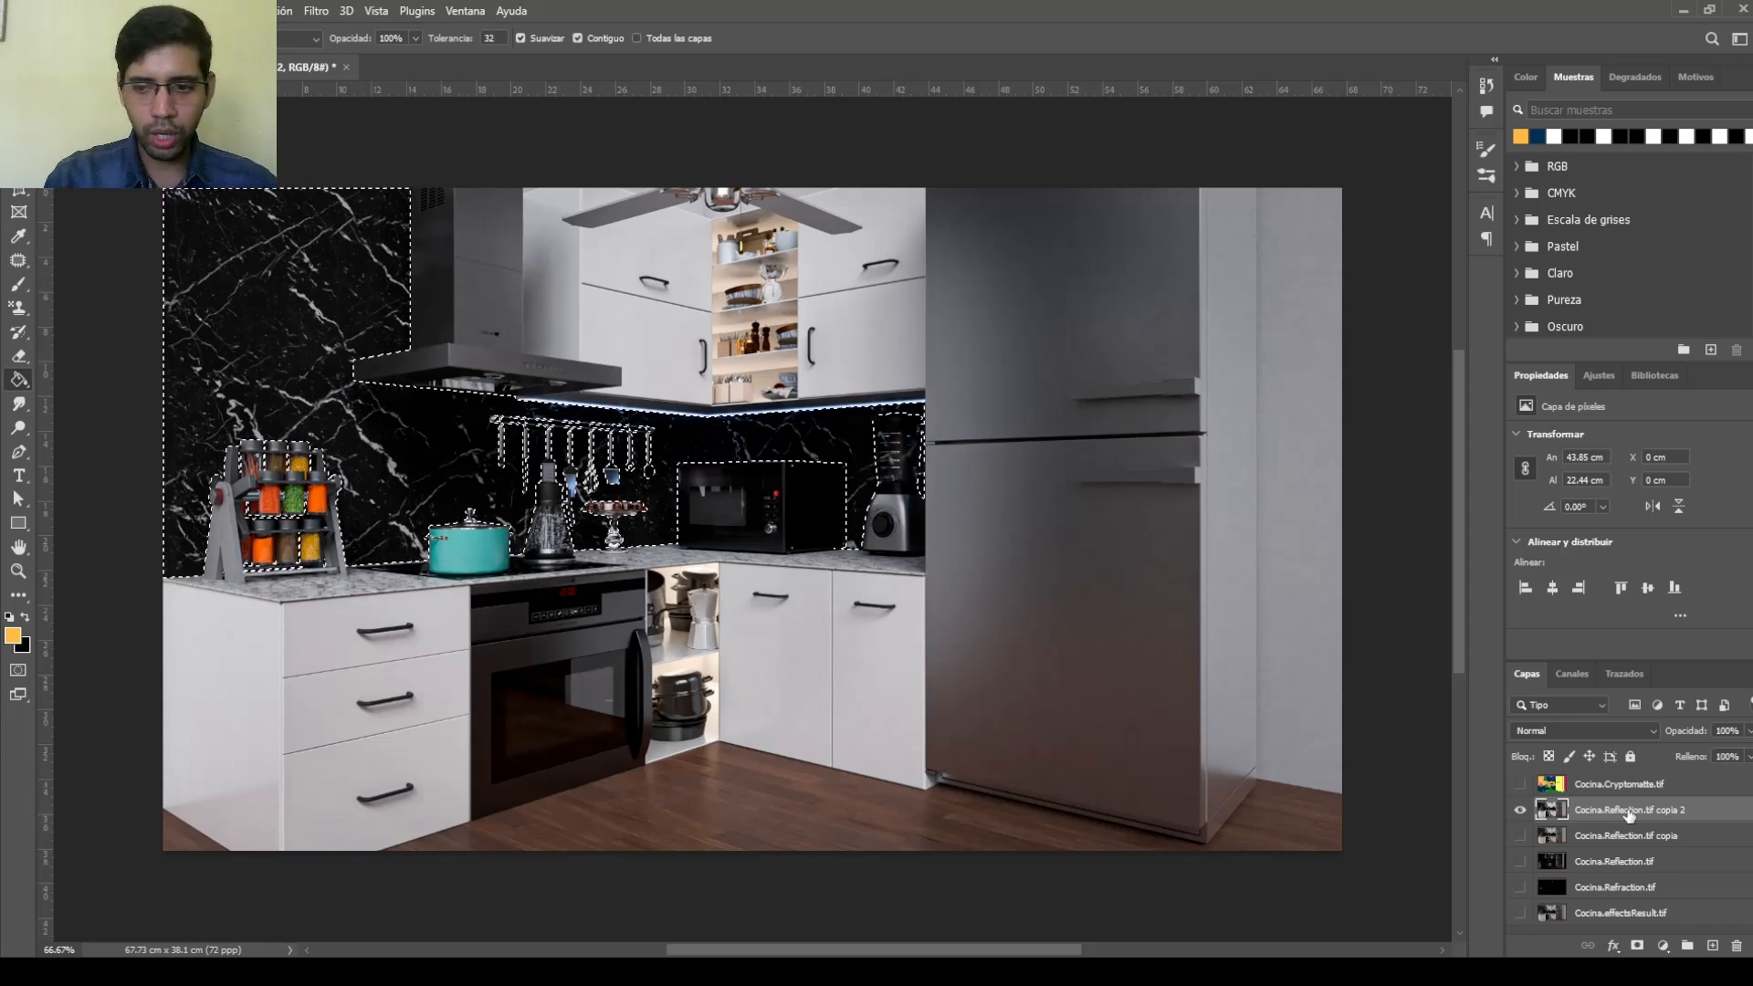
key(ctrl+j)
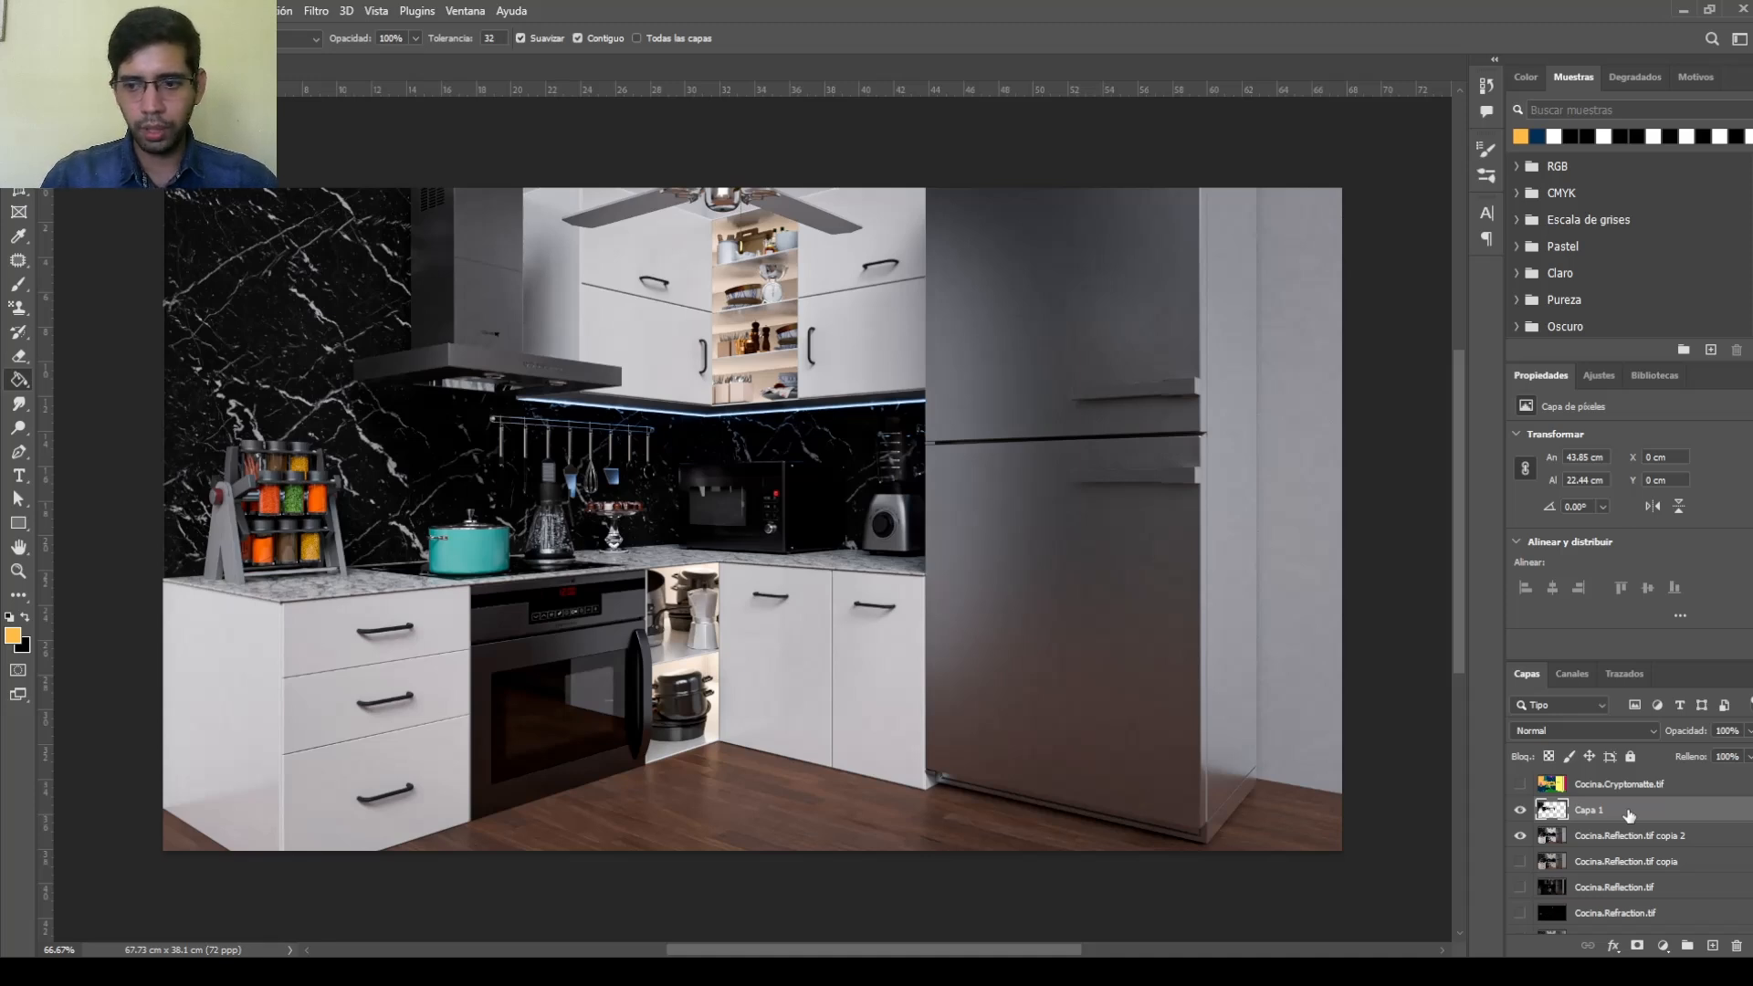
Add a Brillo/contraste adjustment layer above the copied marble wall, try a brightness of 31, and undo that change
click(1663, 945)
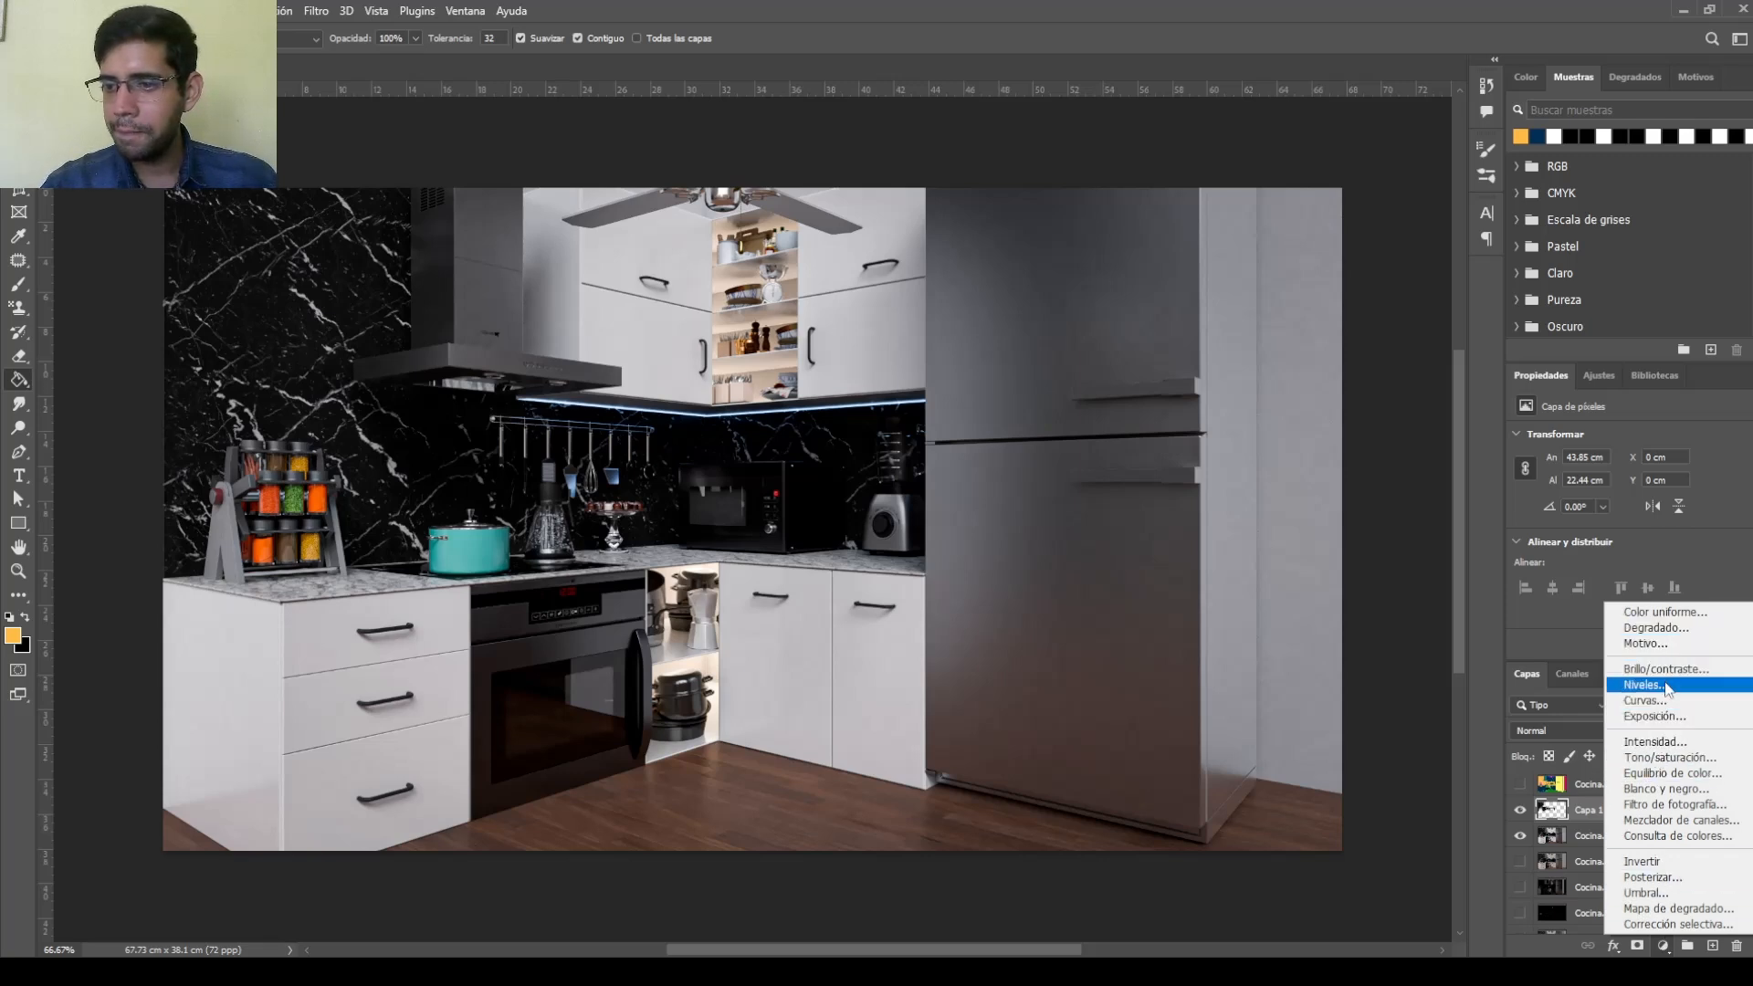
click(1666, 669)
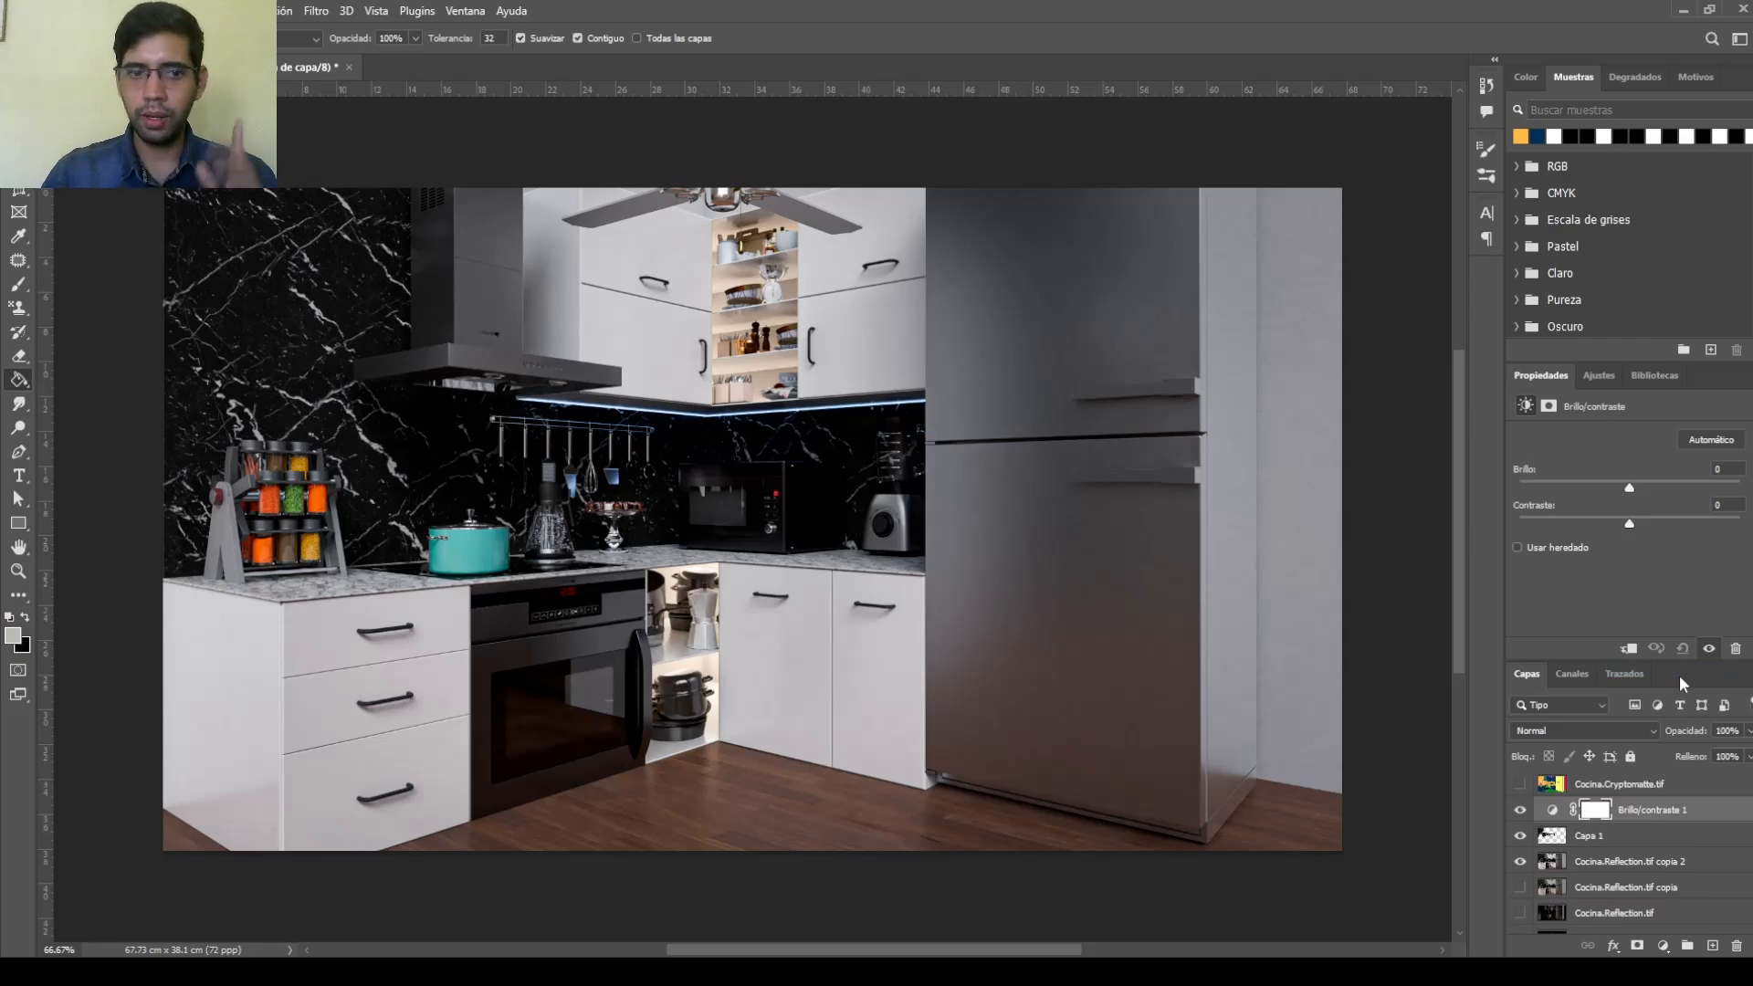
mouse_move(1629, 490)
mouse_down()
mouse_move(1612, 490)
mouse_move(1651, 491)
mouse_up()
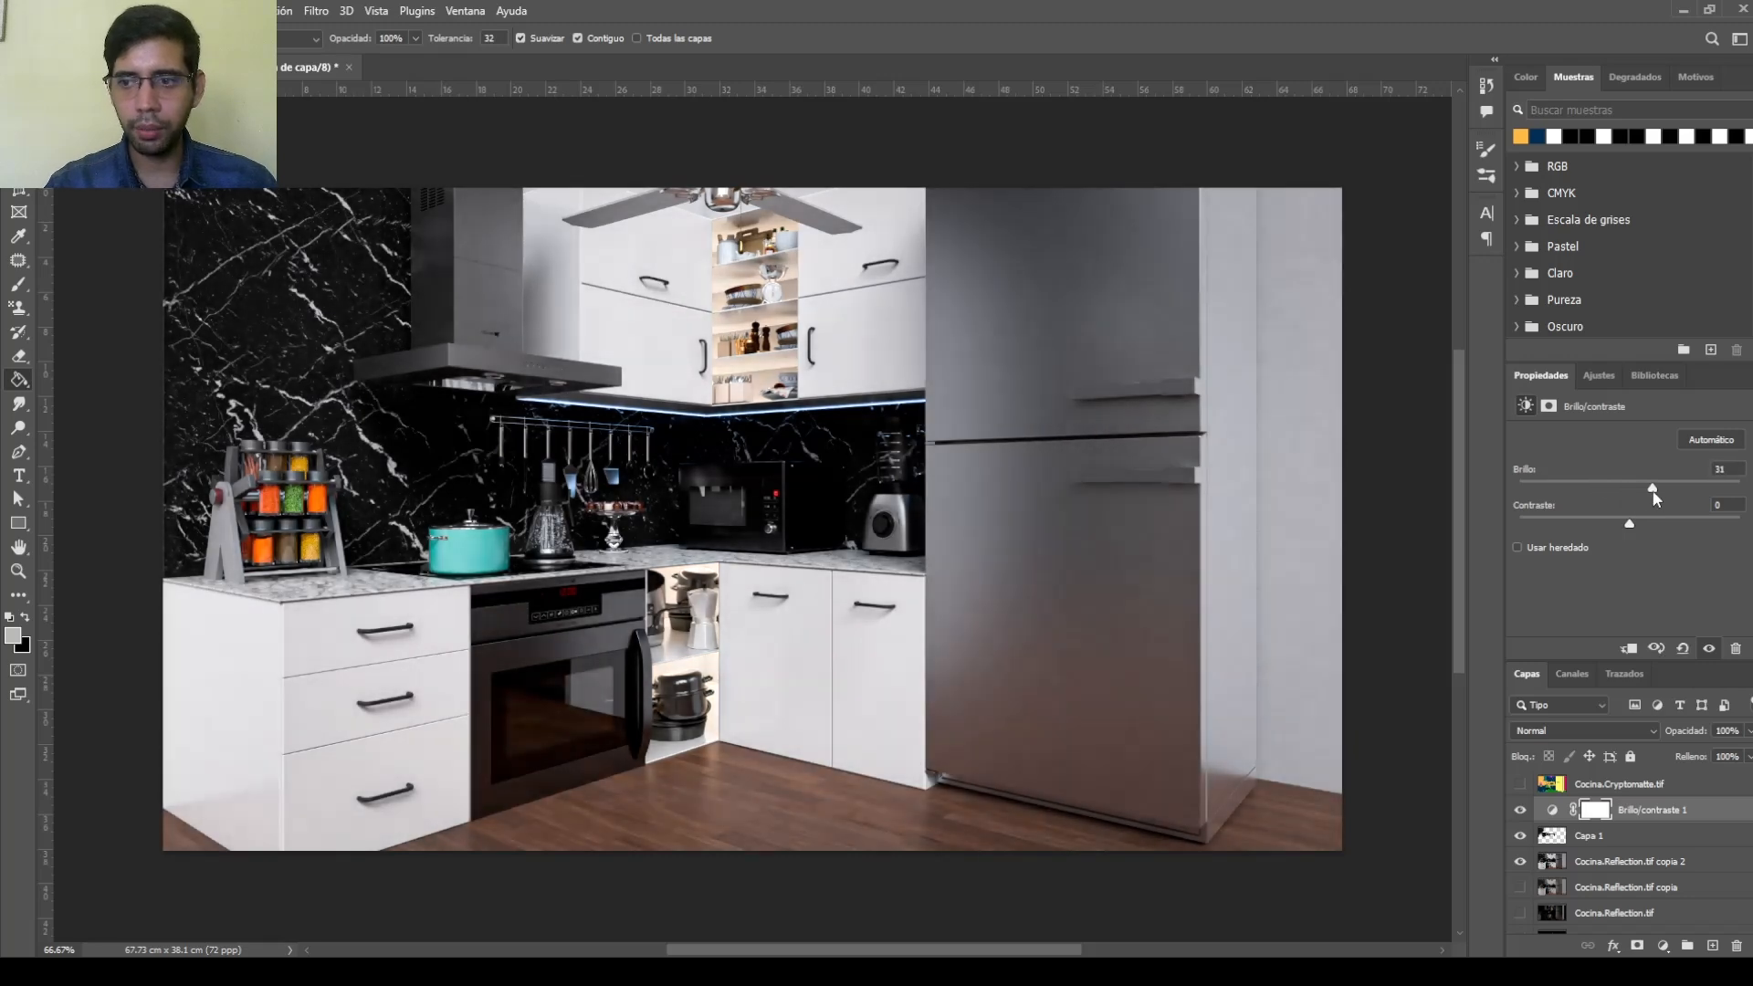
key(ctrl+z)
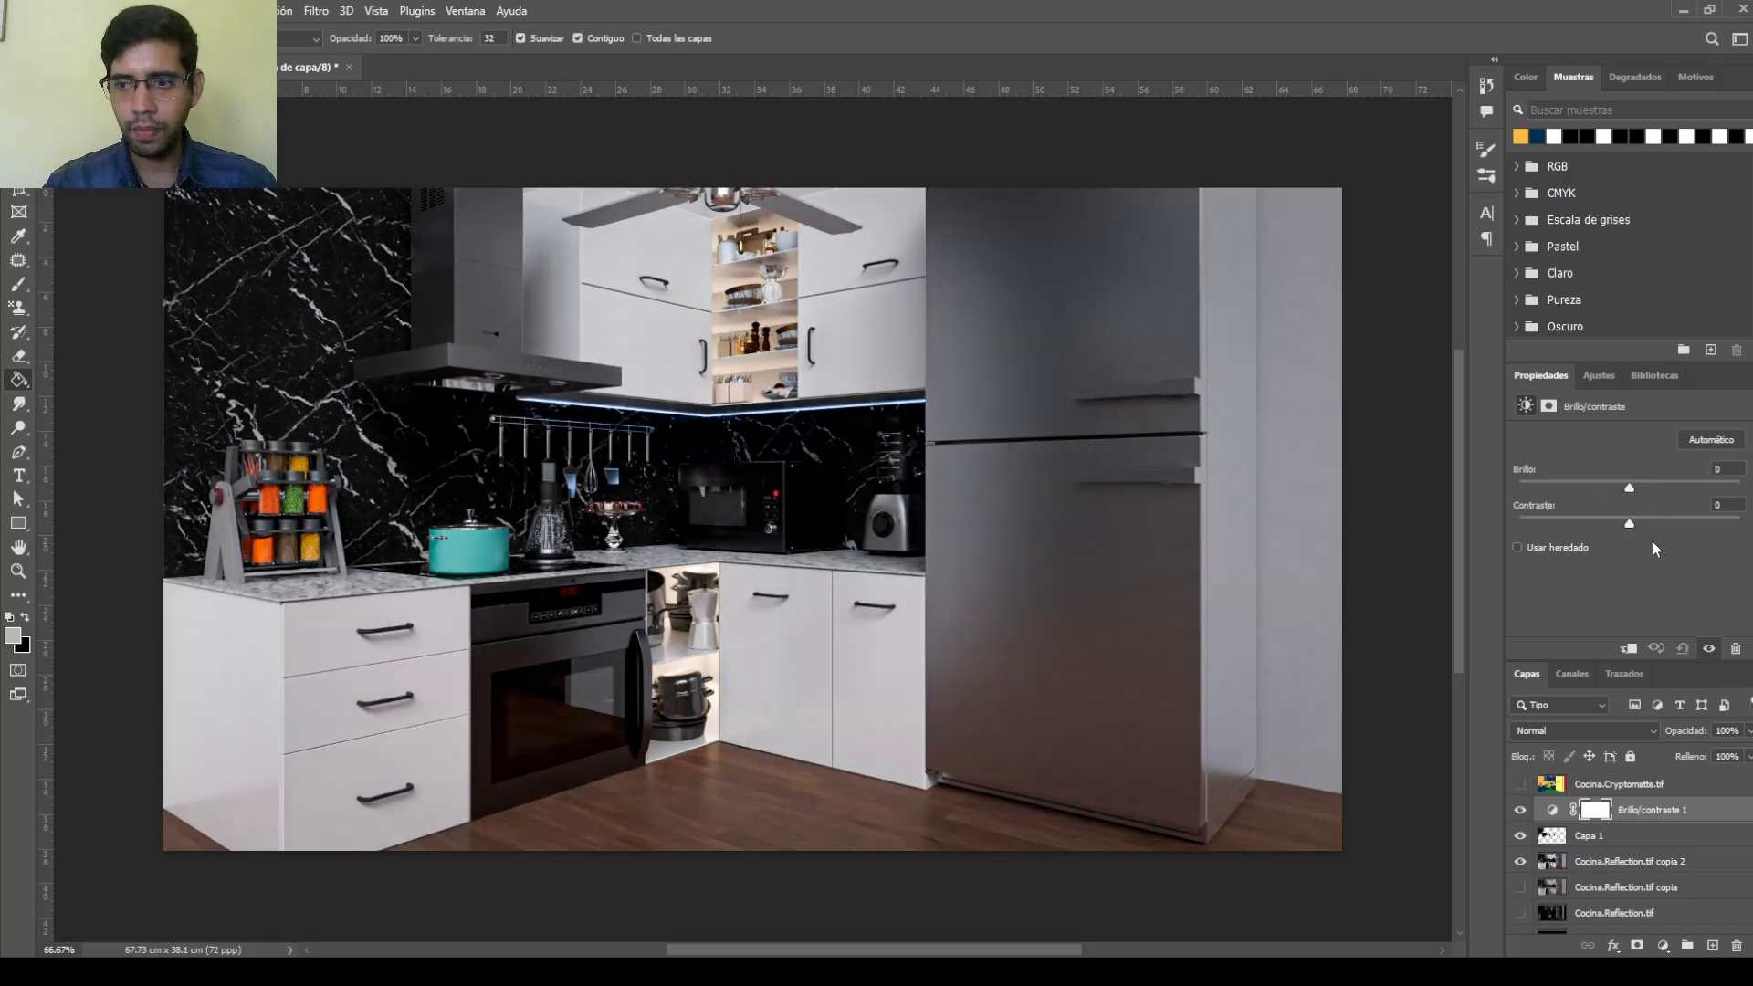
Clip the Brillo/contraste adjustment to the marble wall layer and set its brightness to 11 and contrast to 8
click(1634, 815)
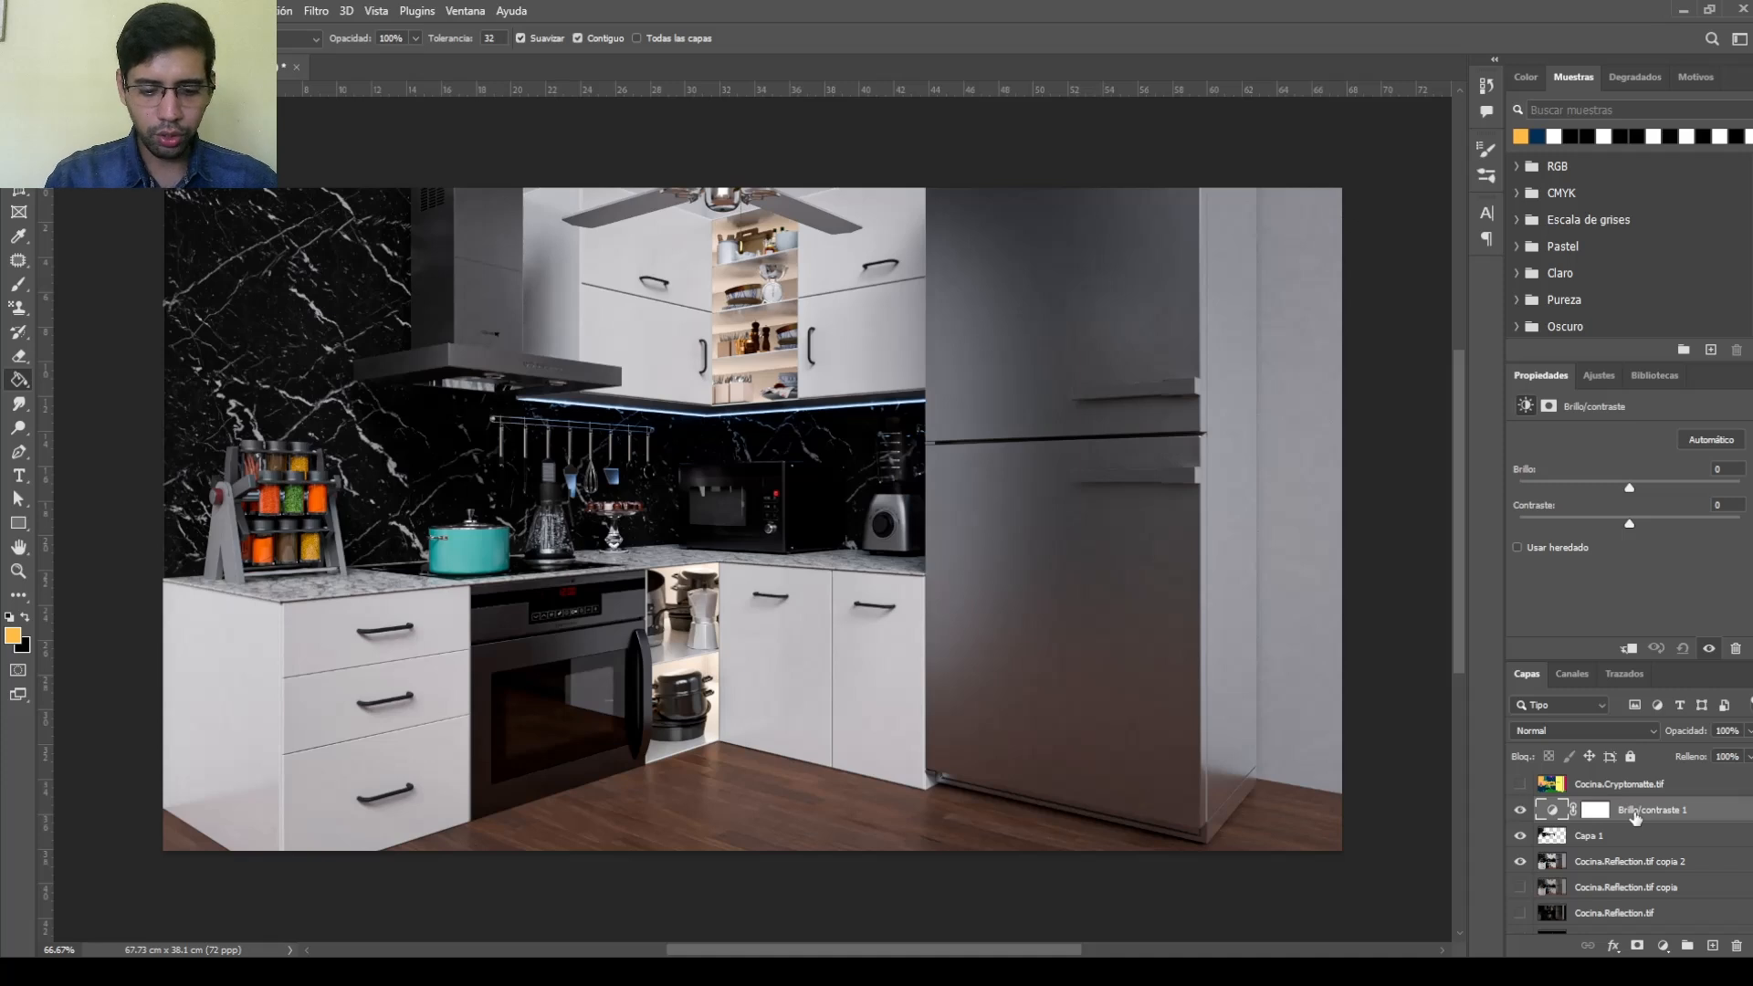
key(ctrl+alt+g)
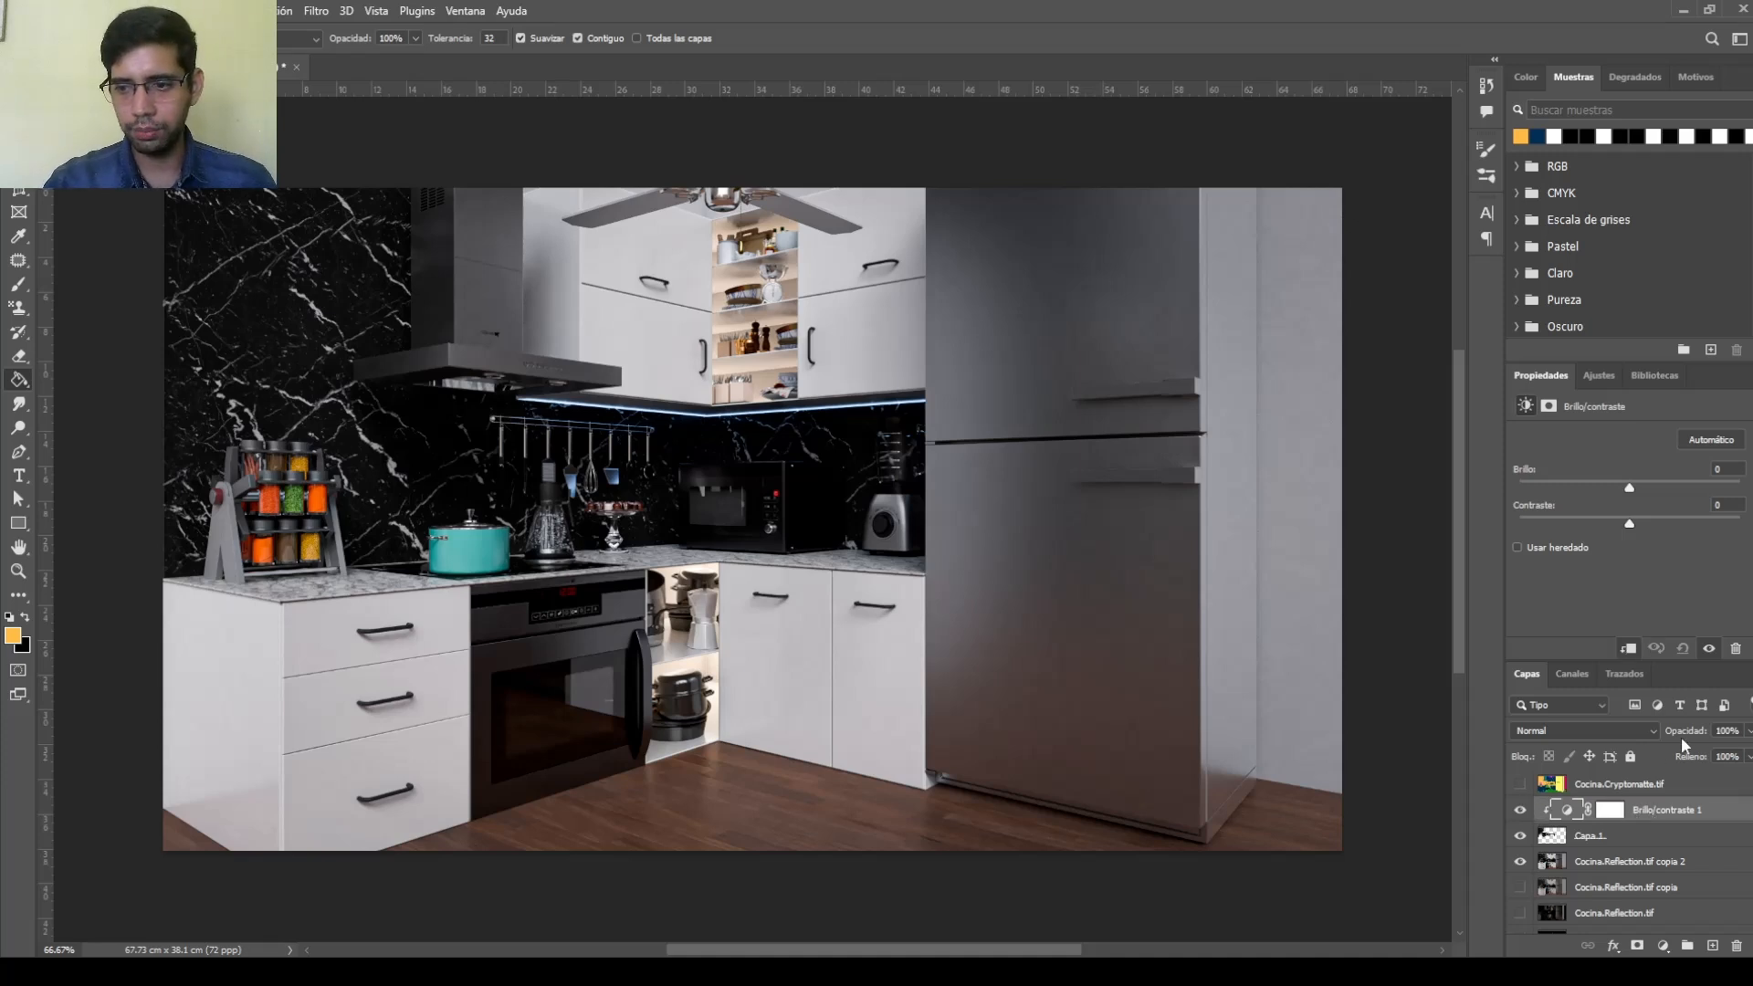
drag(1631, 493, 1631, 529)
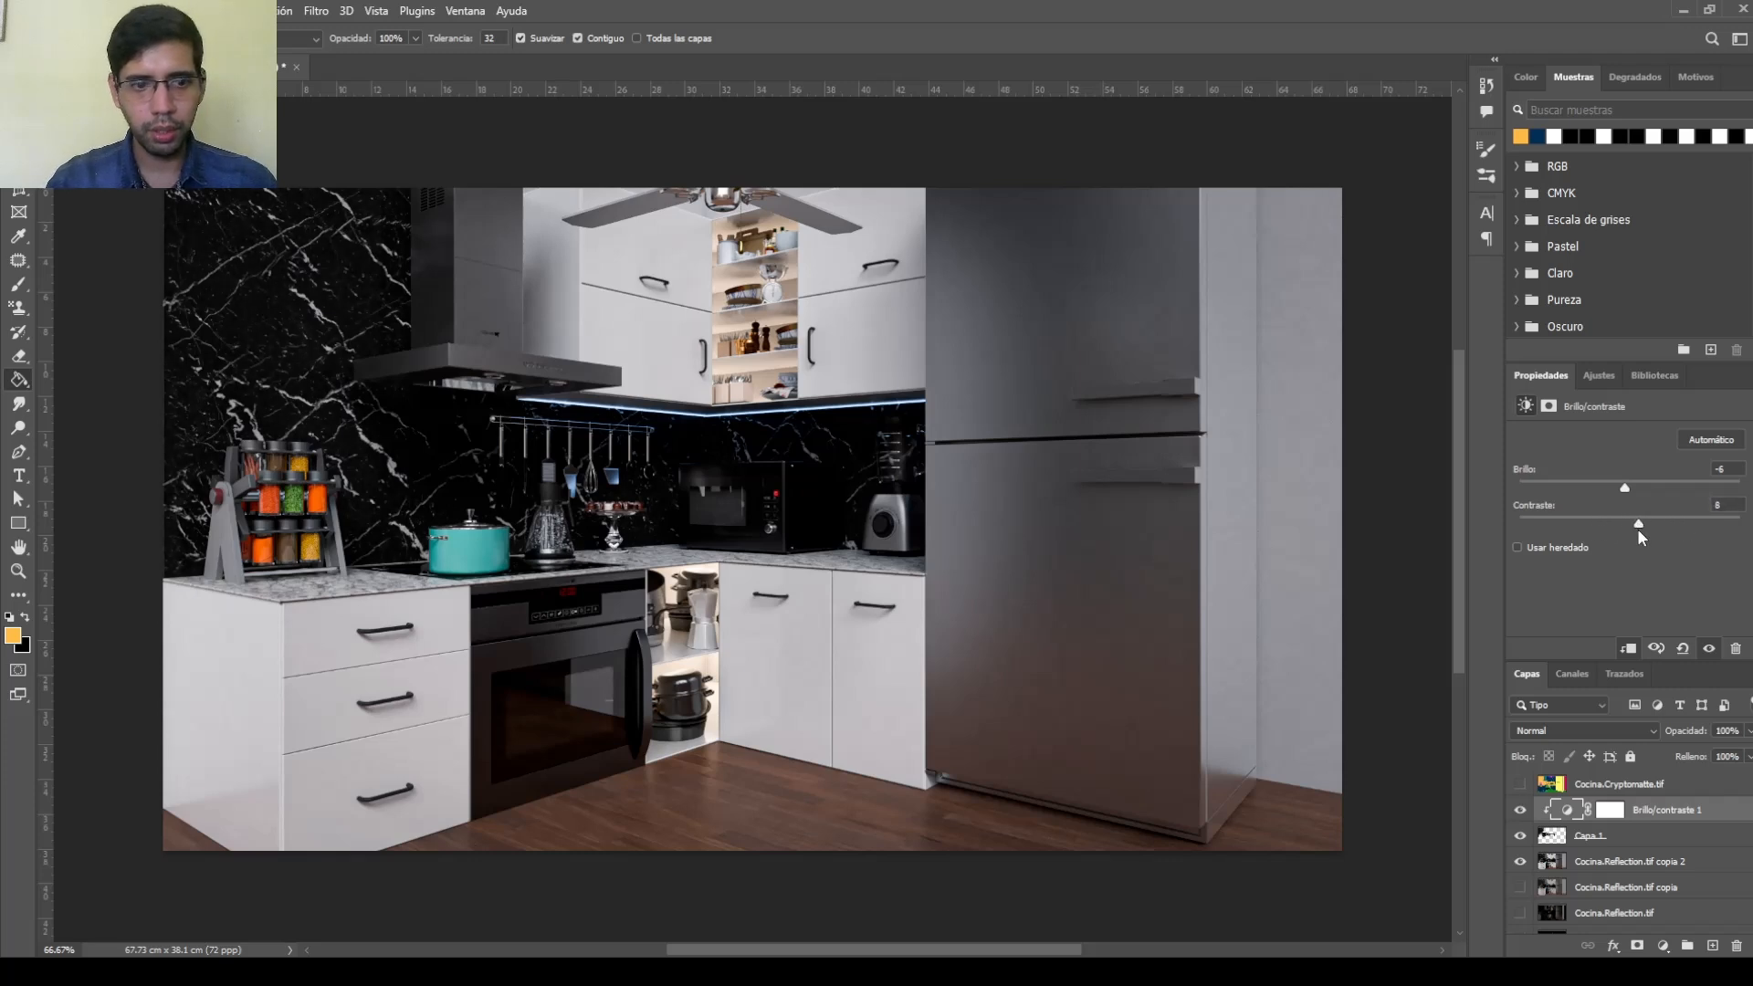
drag(1630, 495, 1641, 493)
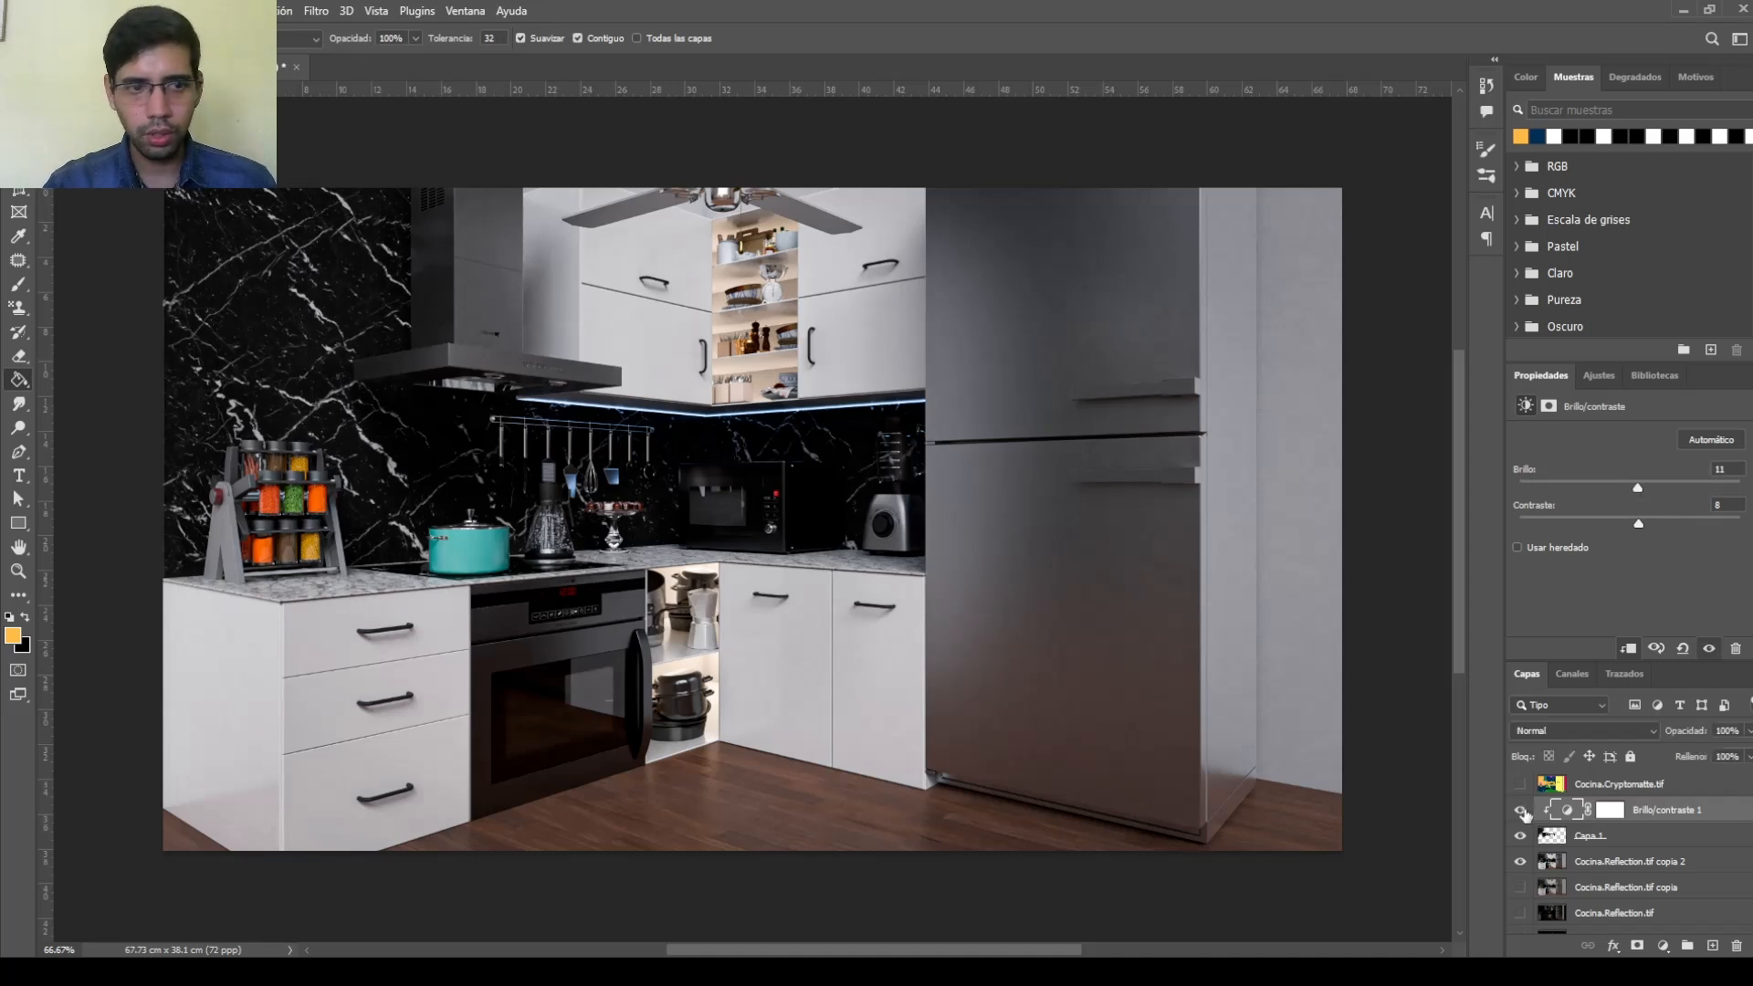
Group the marble wall layer with its Brillo/contraste adjustment and toggle the group's visibility to compare the effect
ctrl+click(1593, 835)
right_click(1599, 835)
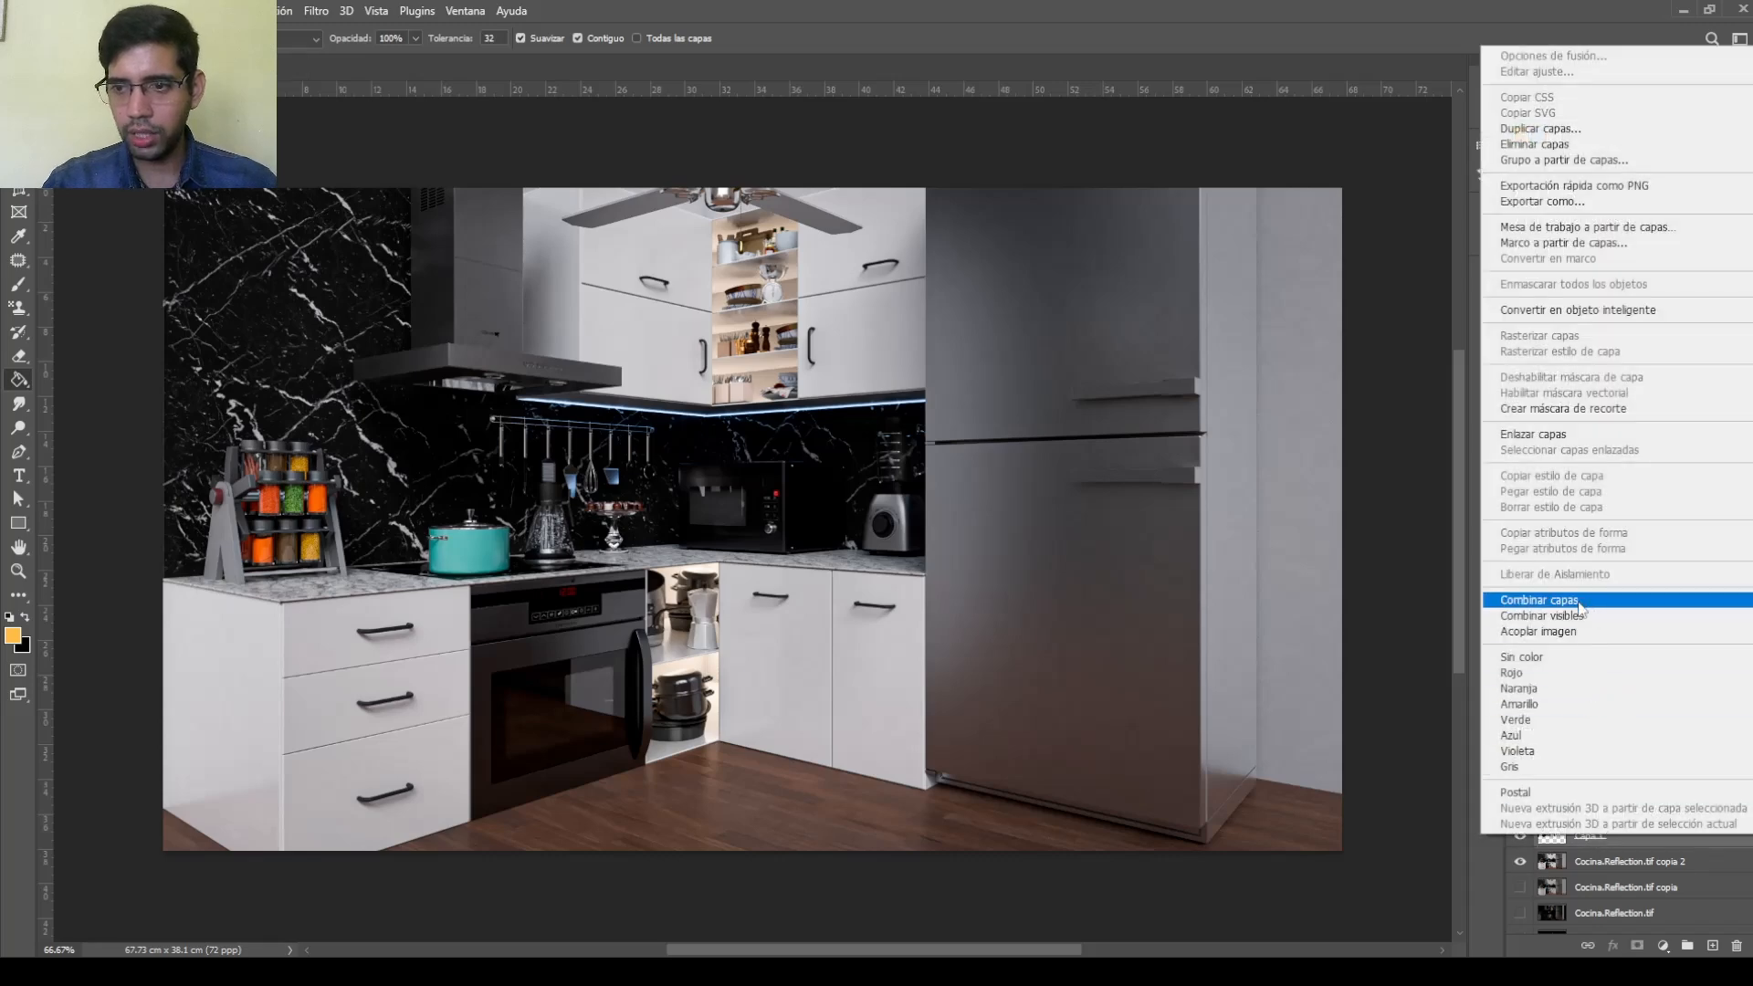
click(1457, 799)
key(ctrl+g)
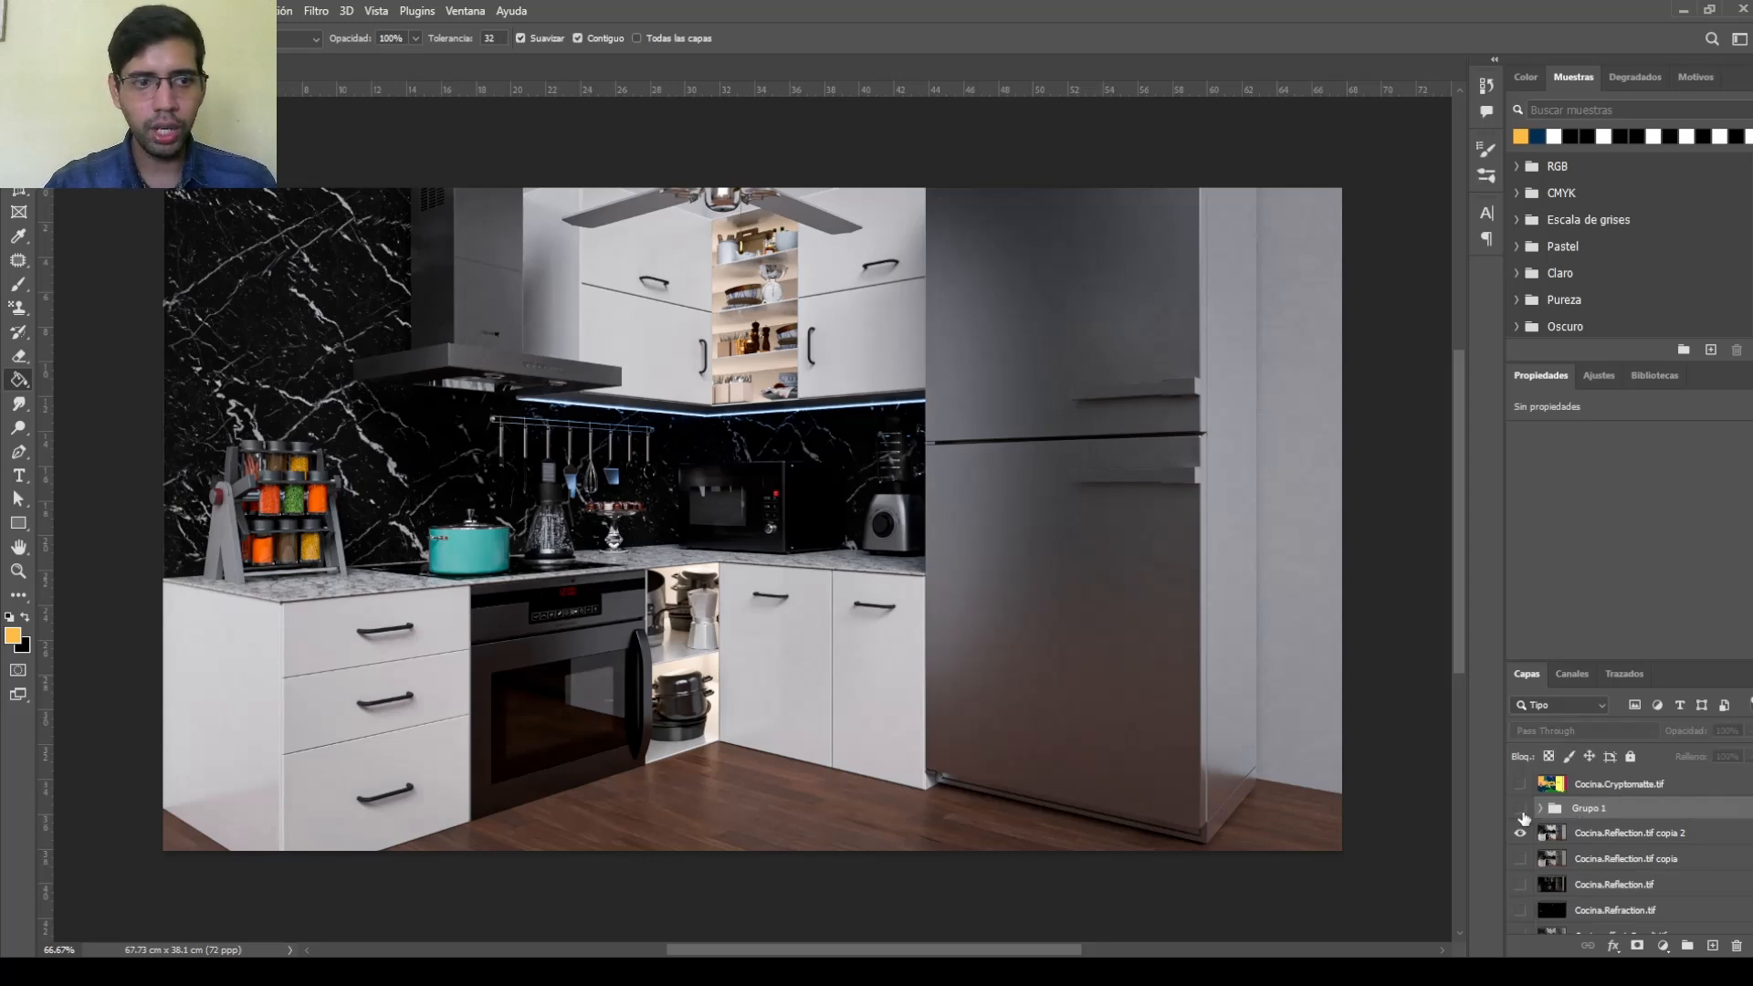
click(1520, 810)
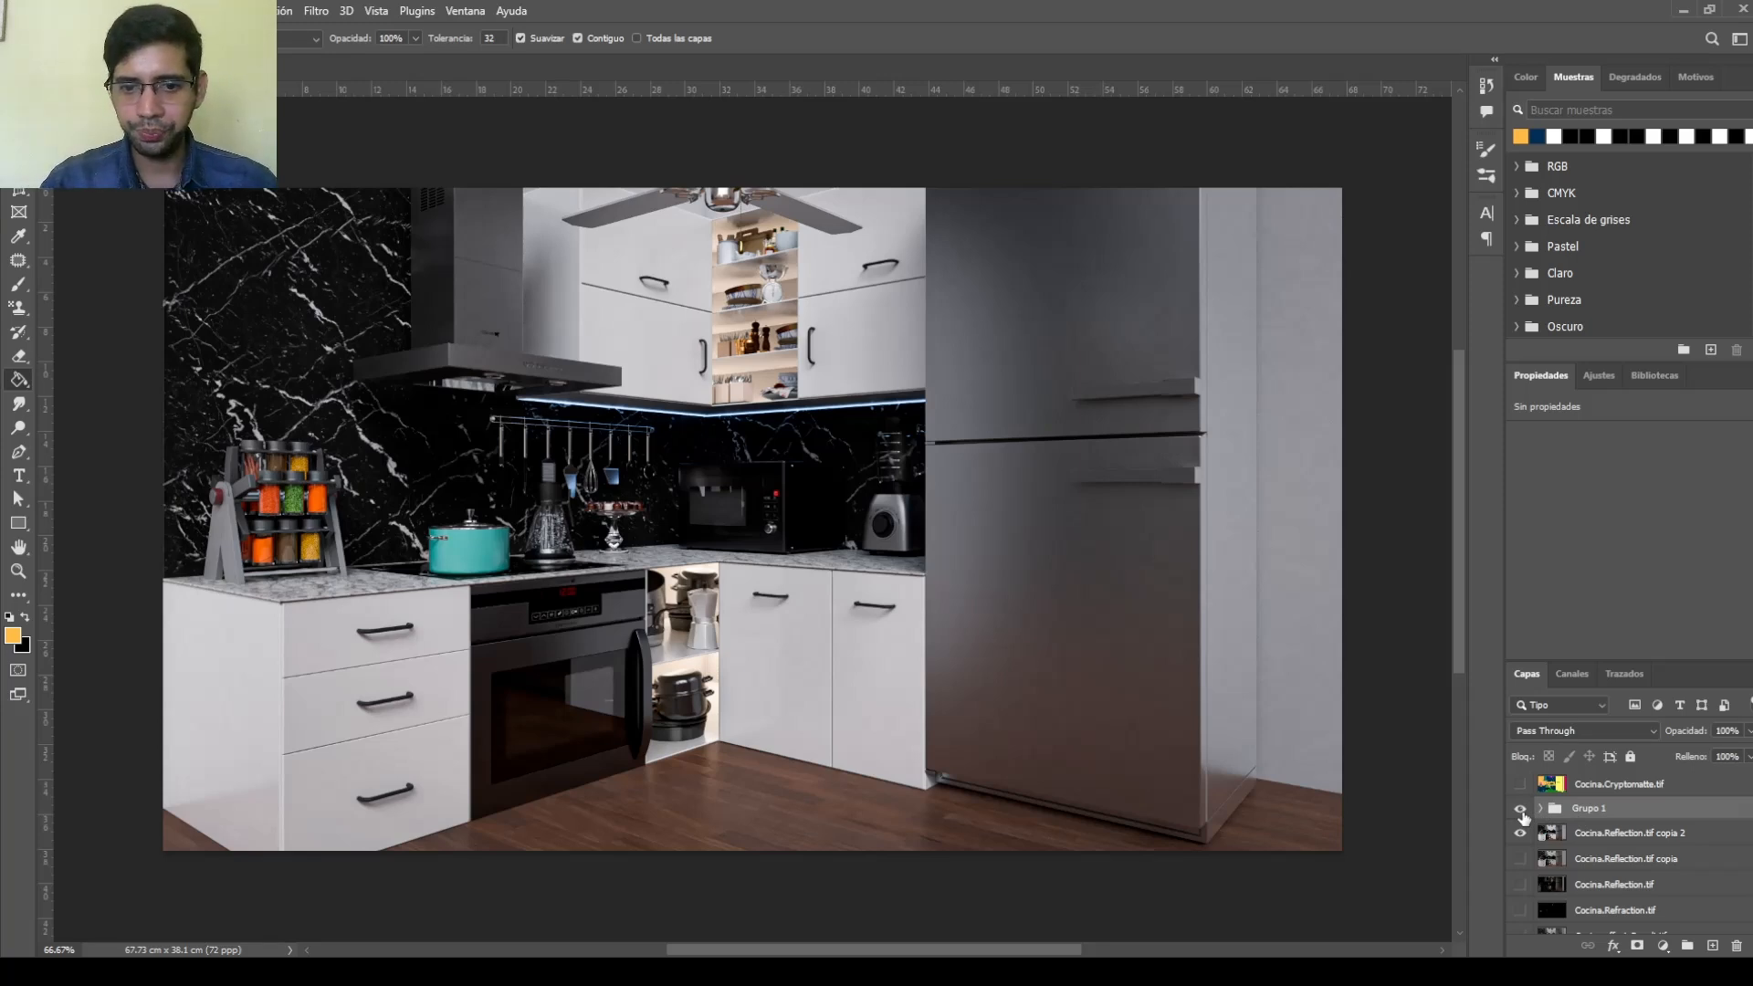
Show the Cocina.Cryptomatte.tif layer and select its green floor area with a color range selection
click(1520, 784)
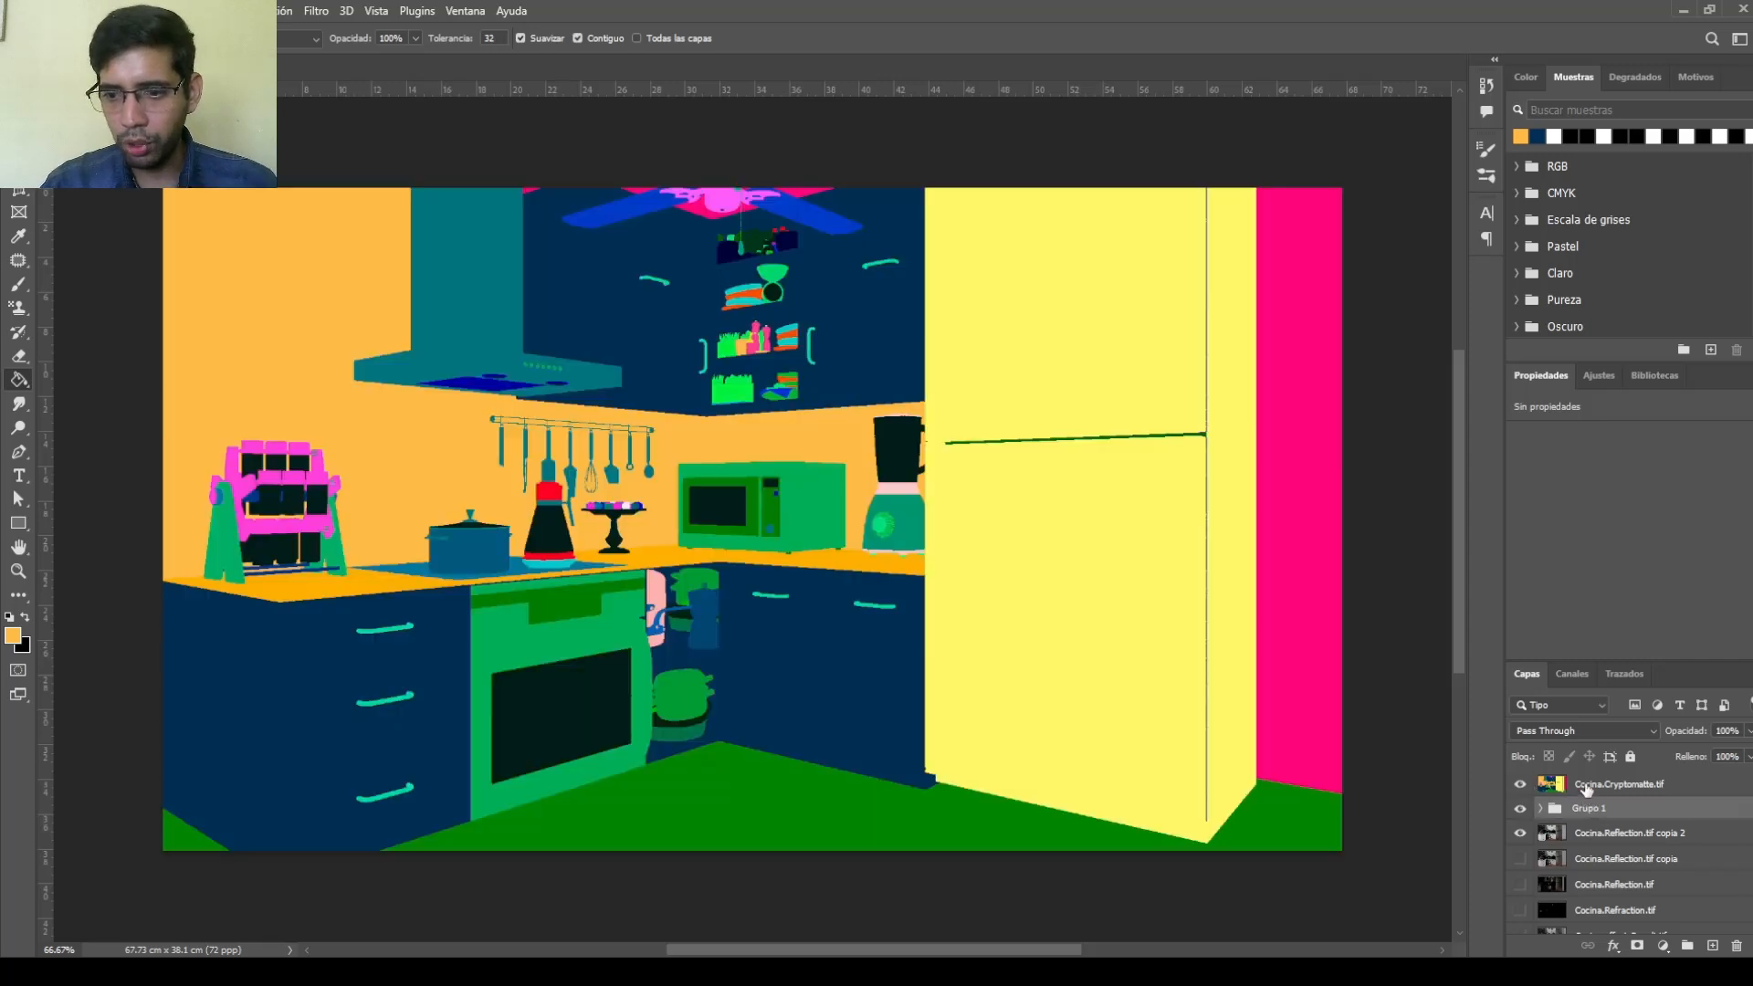
click(1583, 786)
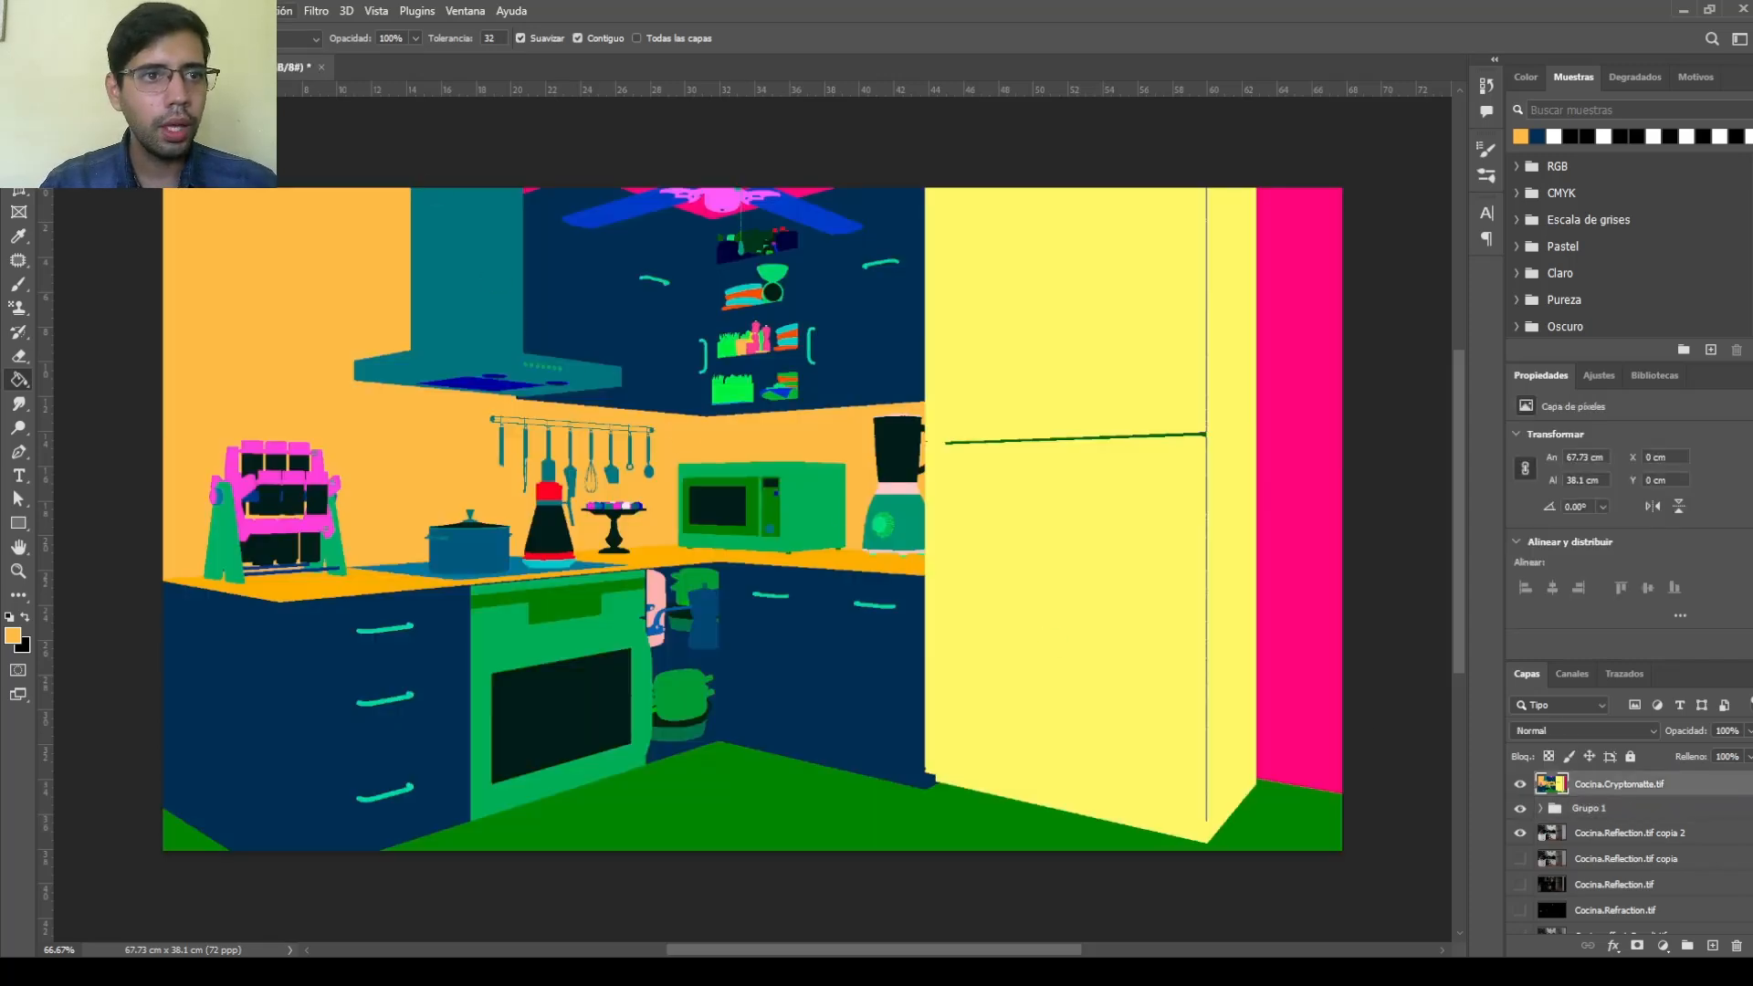
click(269, 10)
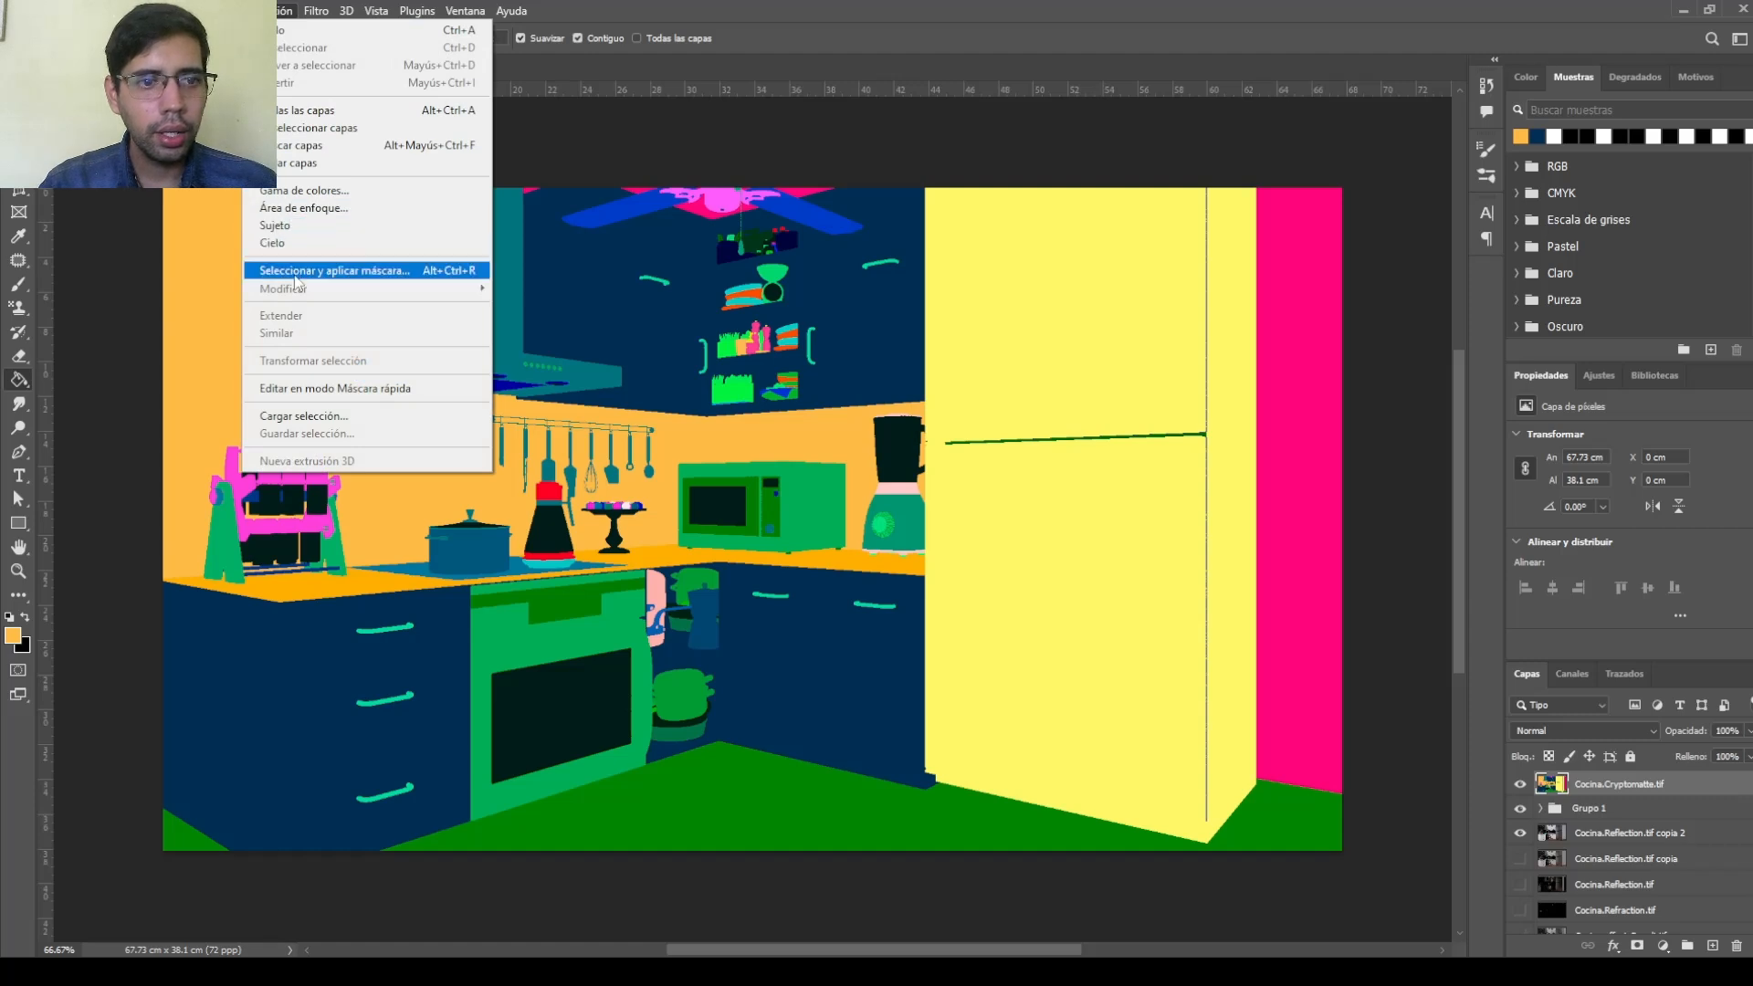
click(290, 190)
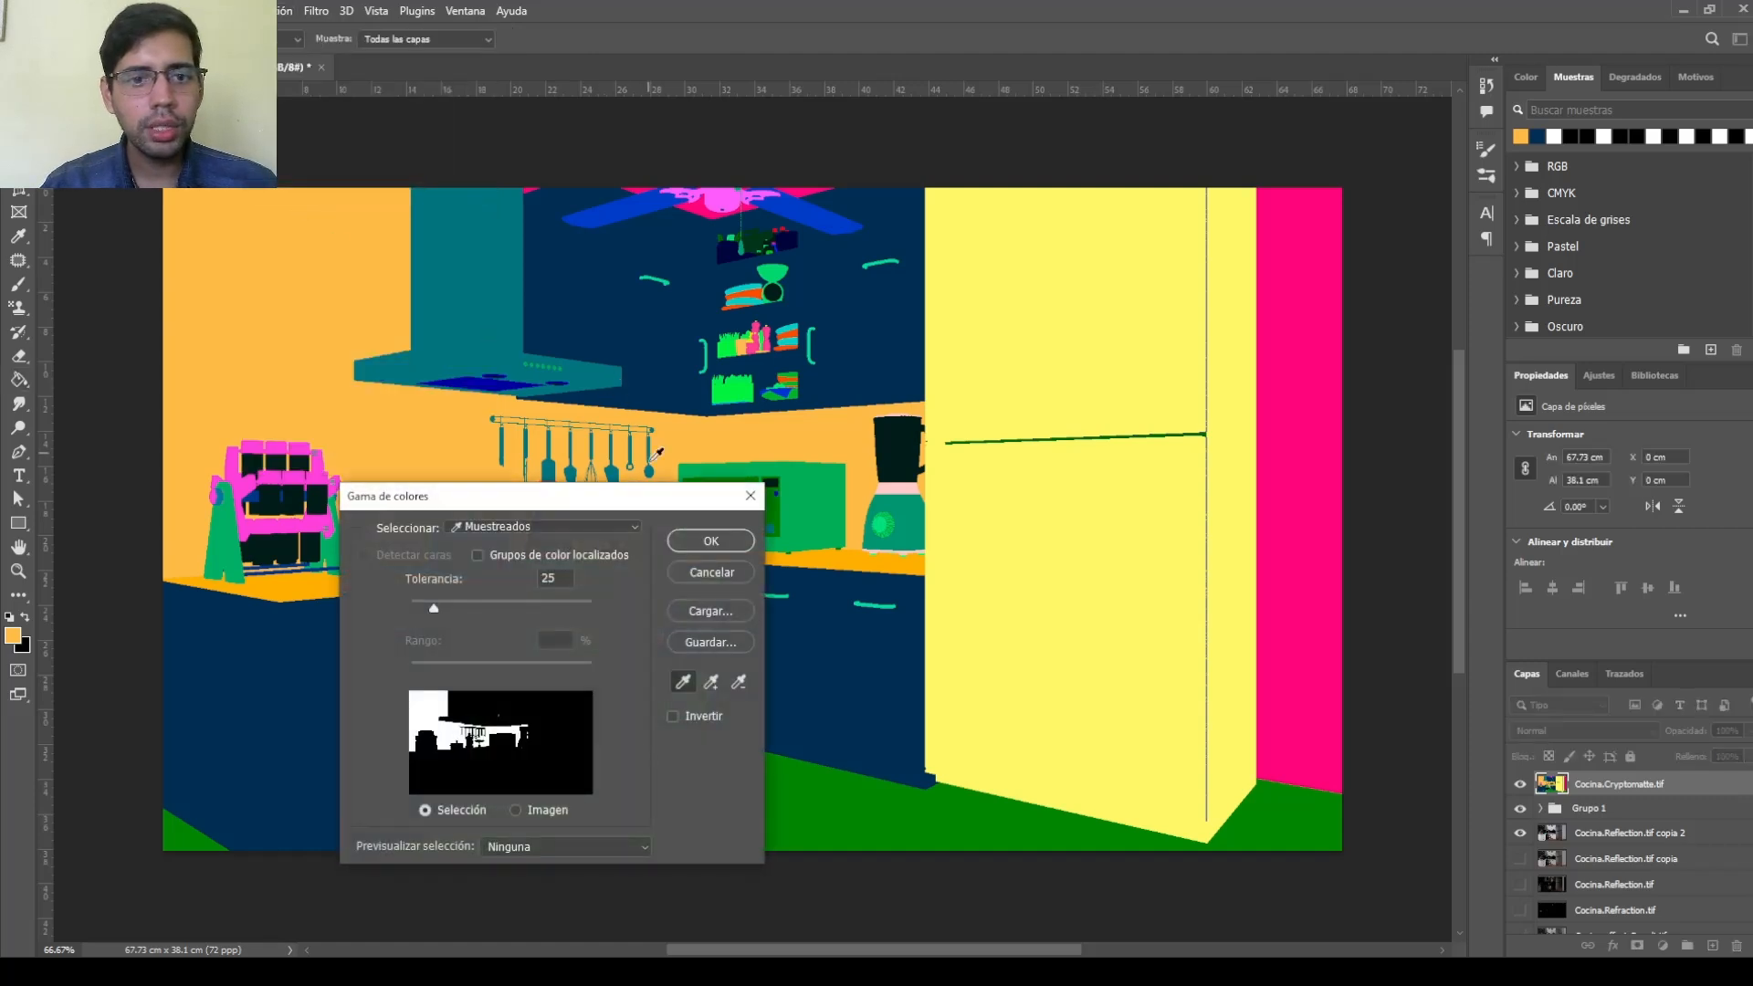
click(849, 783)
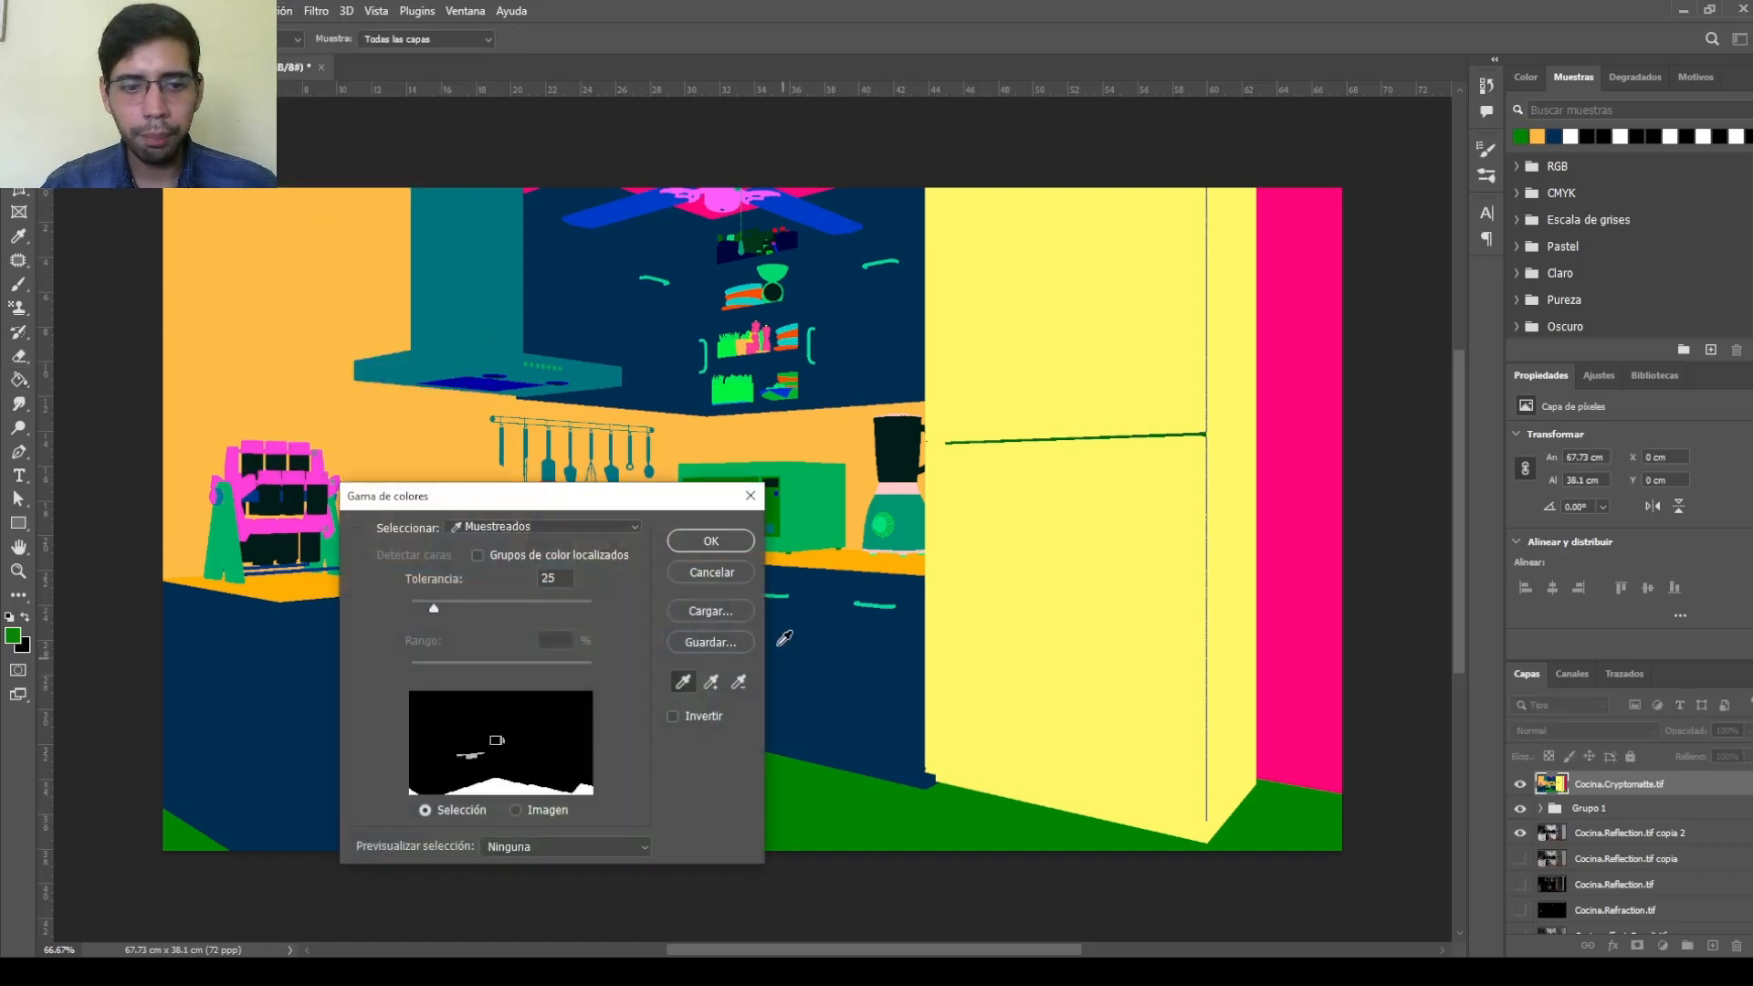
click(732, 544)
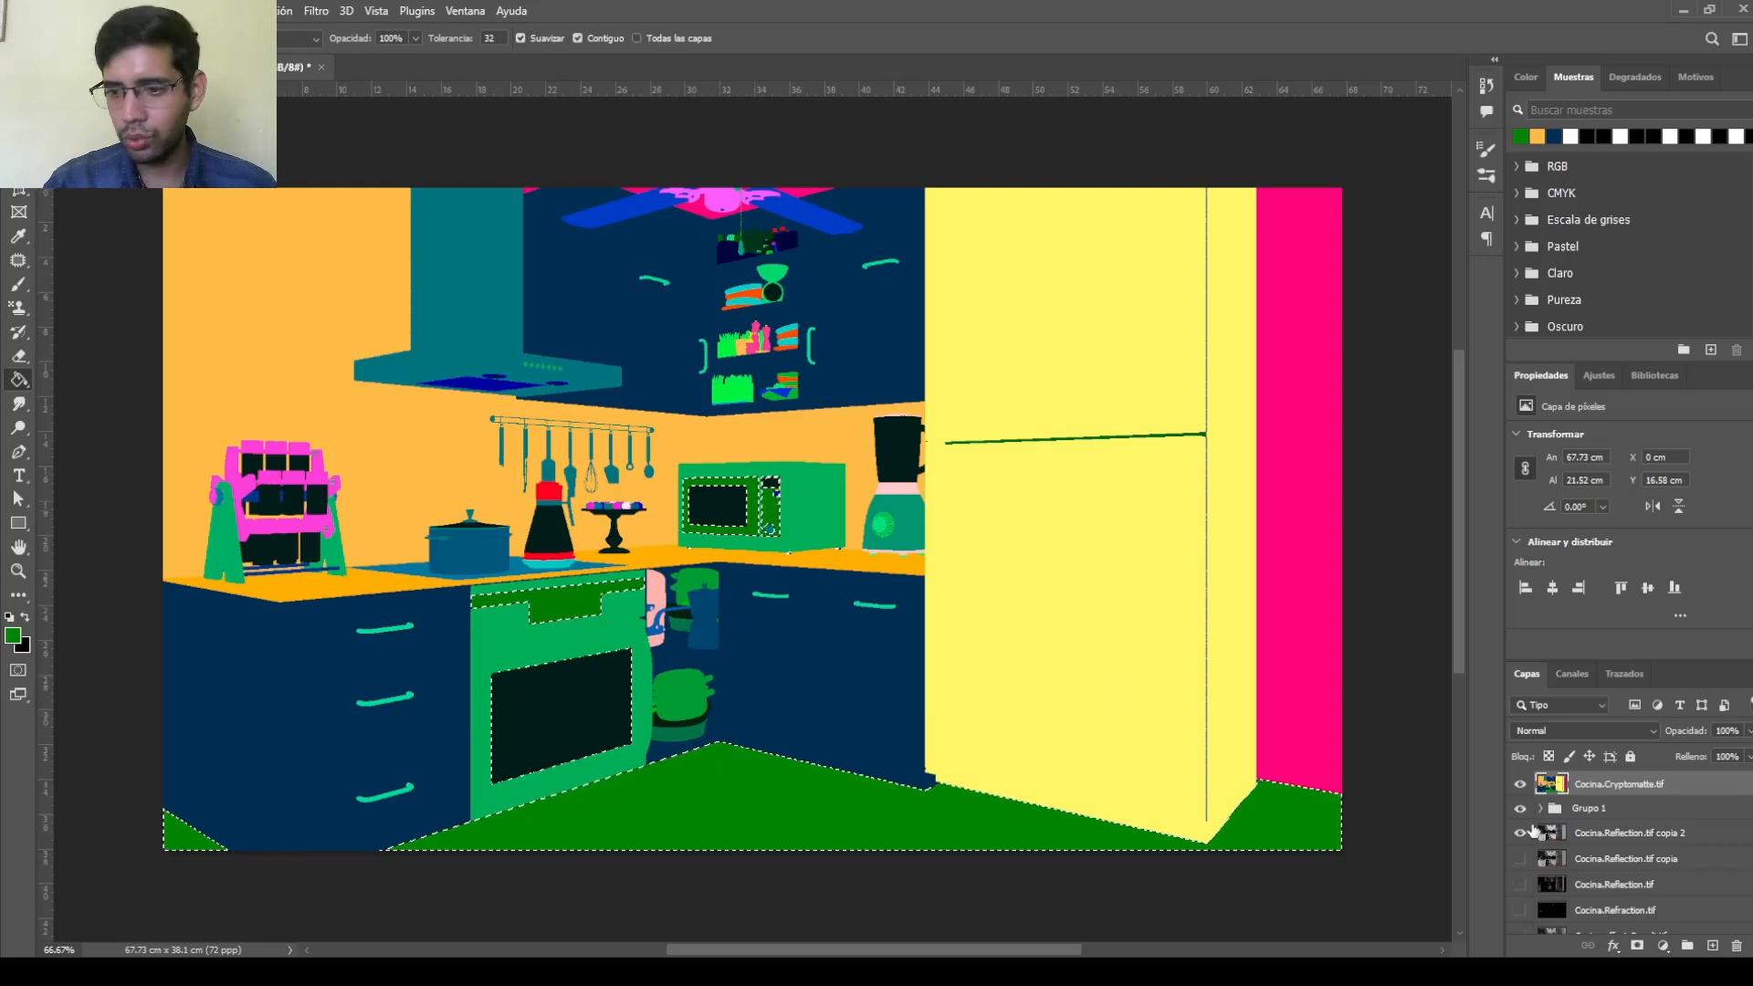
Hide the Cryptomatte layer, copy the floor from Cocina.Reflection.tif copia 2 to a new layer, and clip a Curvas adjustment to it
click(1519, 783)
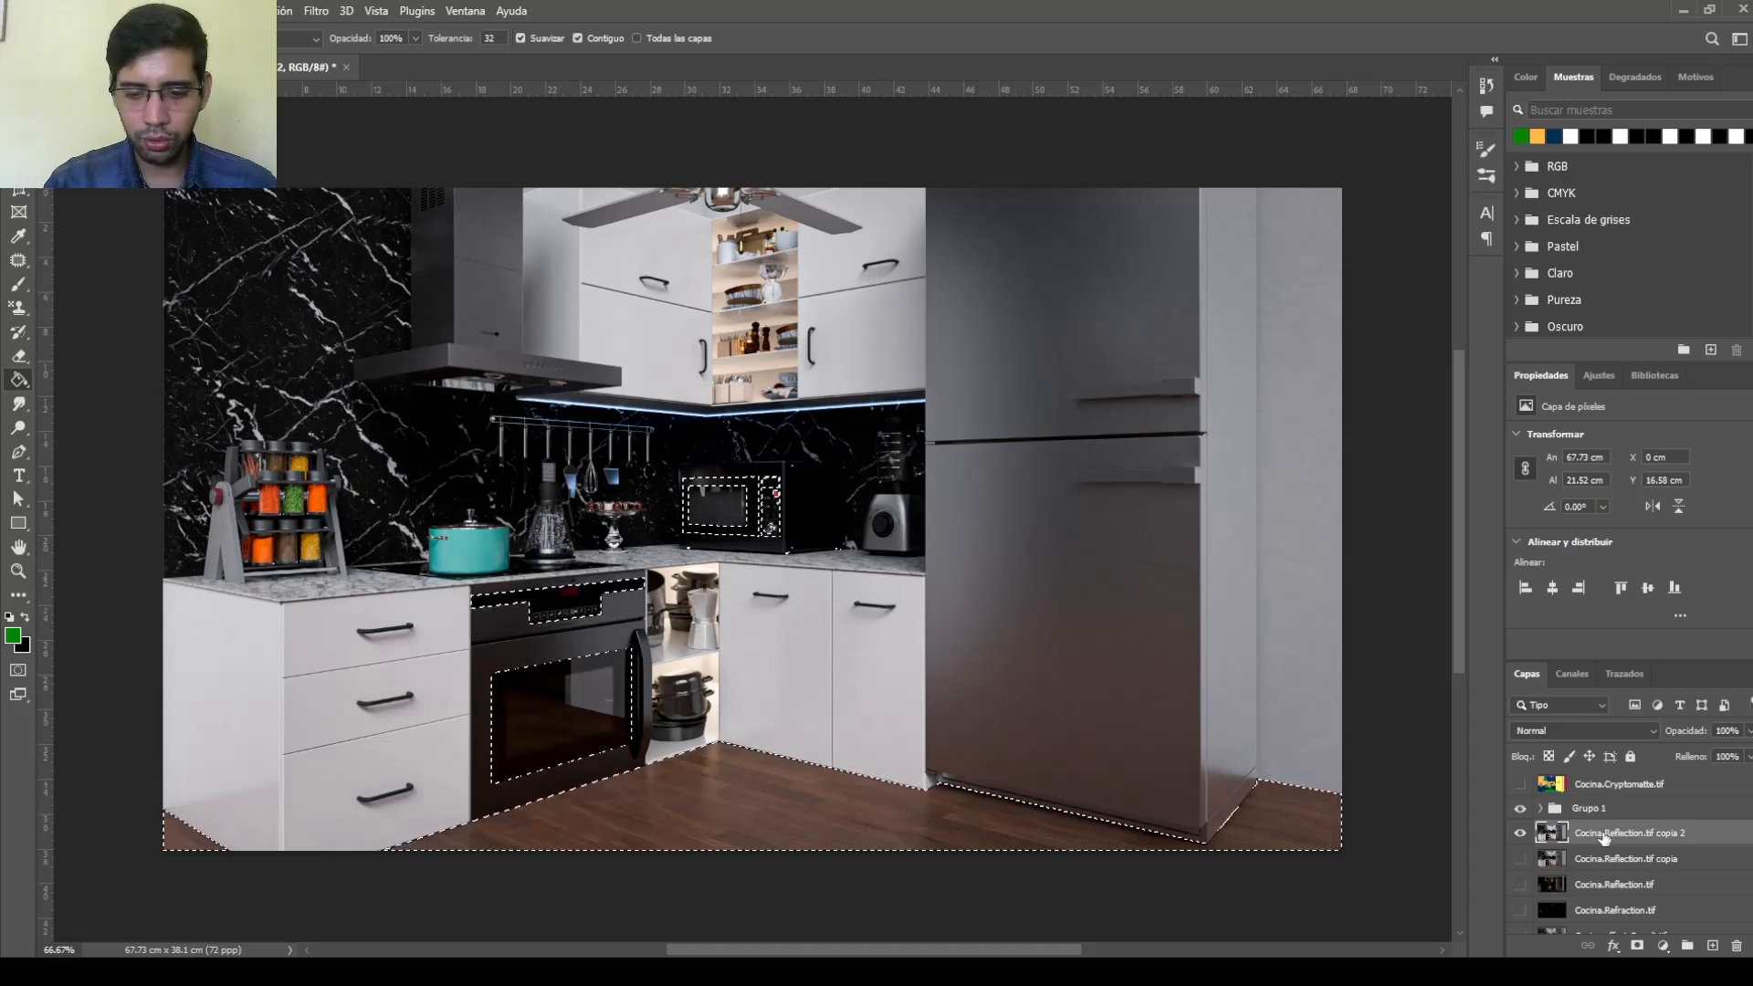
key(ctrl+j)
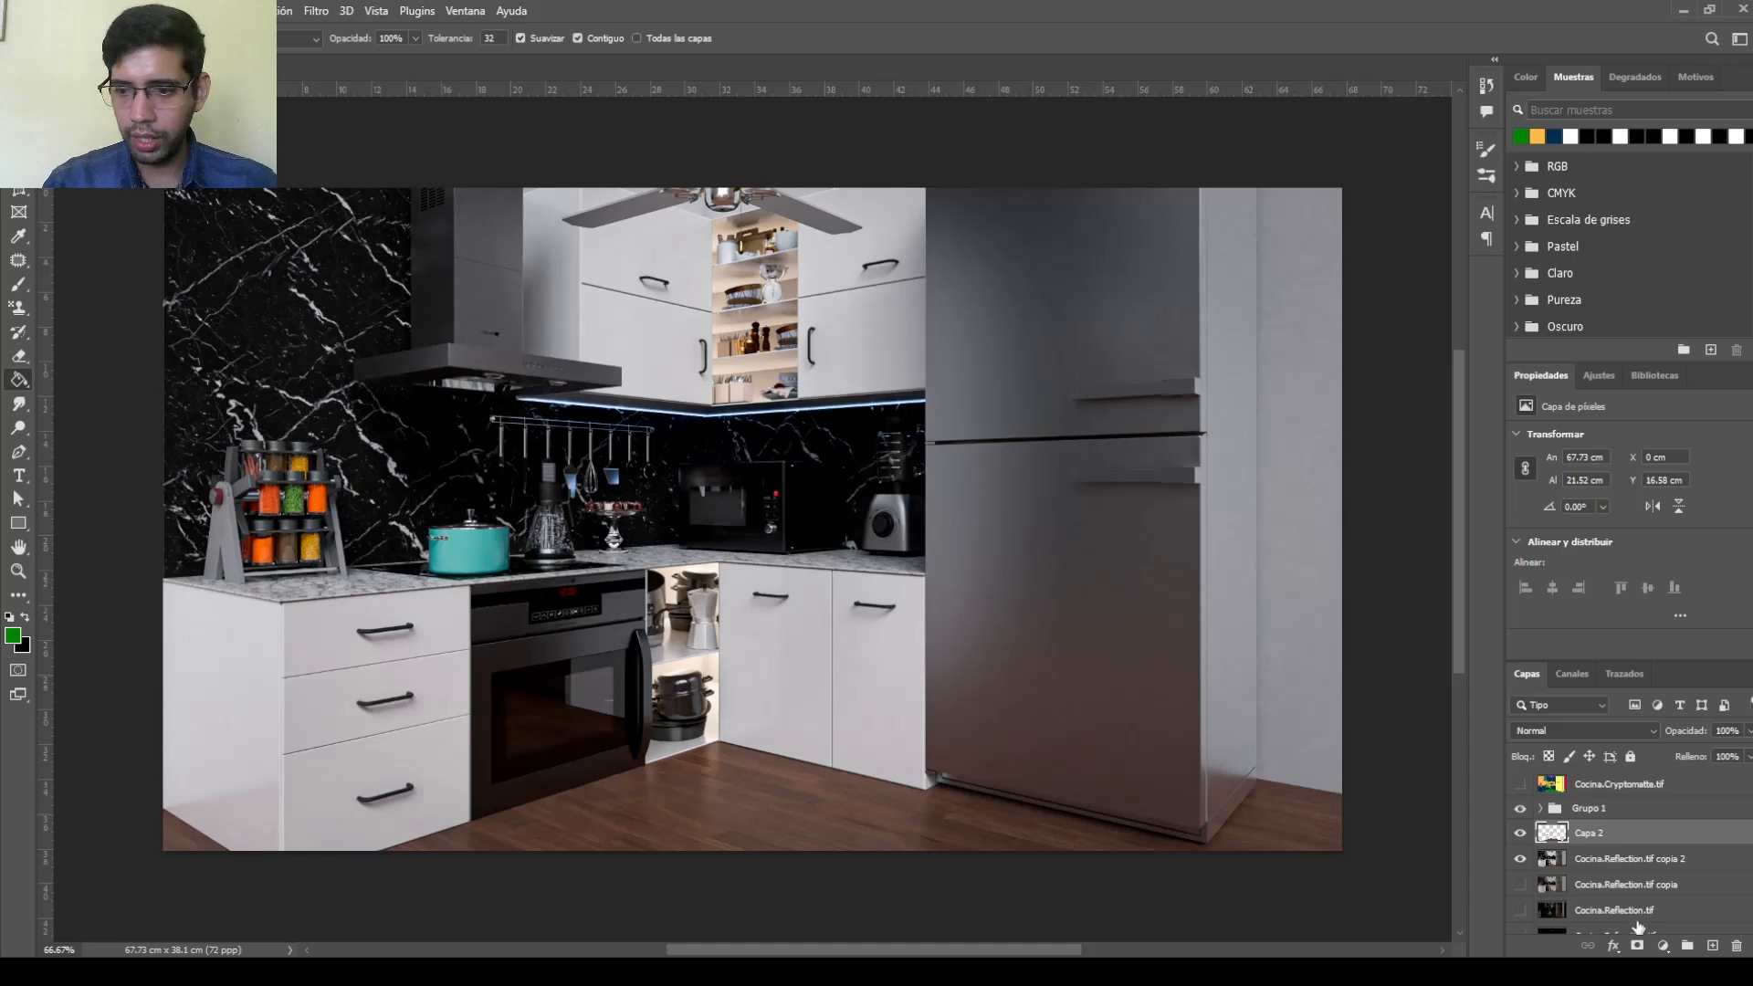
click(1662, 945)
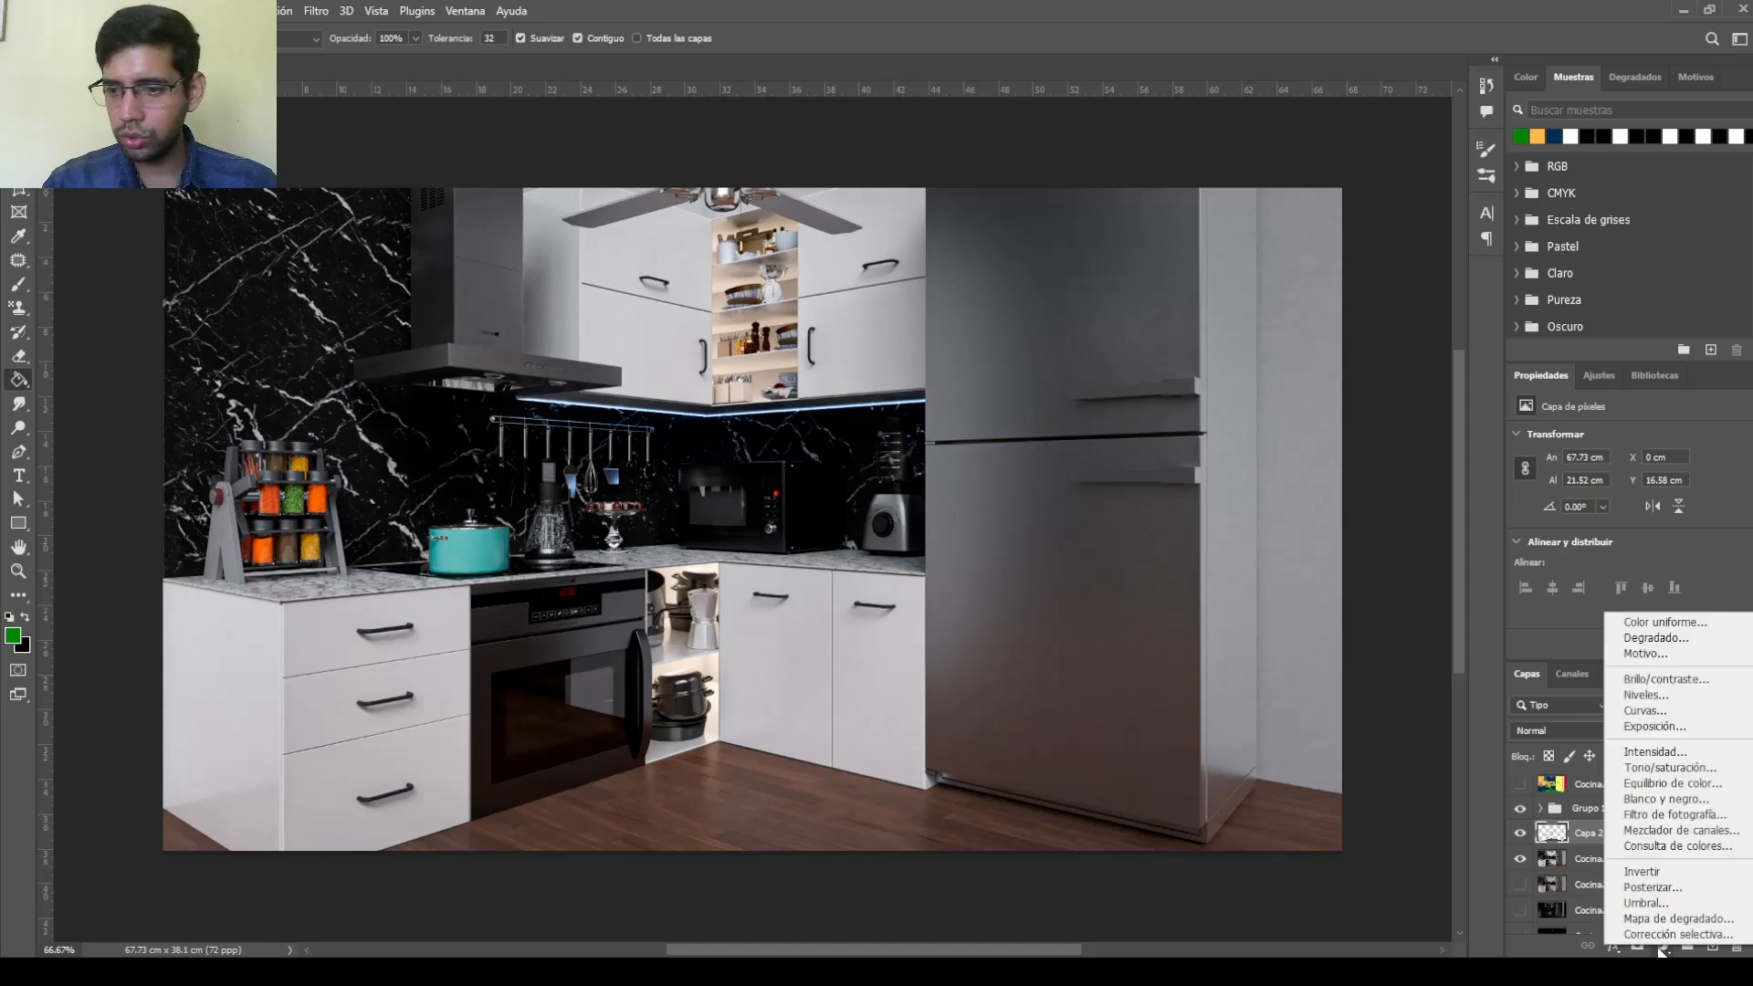
click(1642, 711)
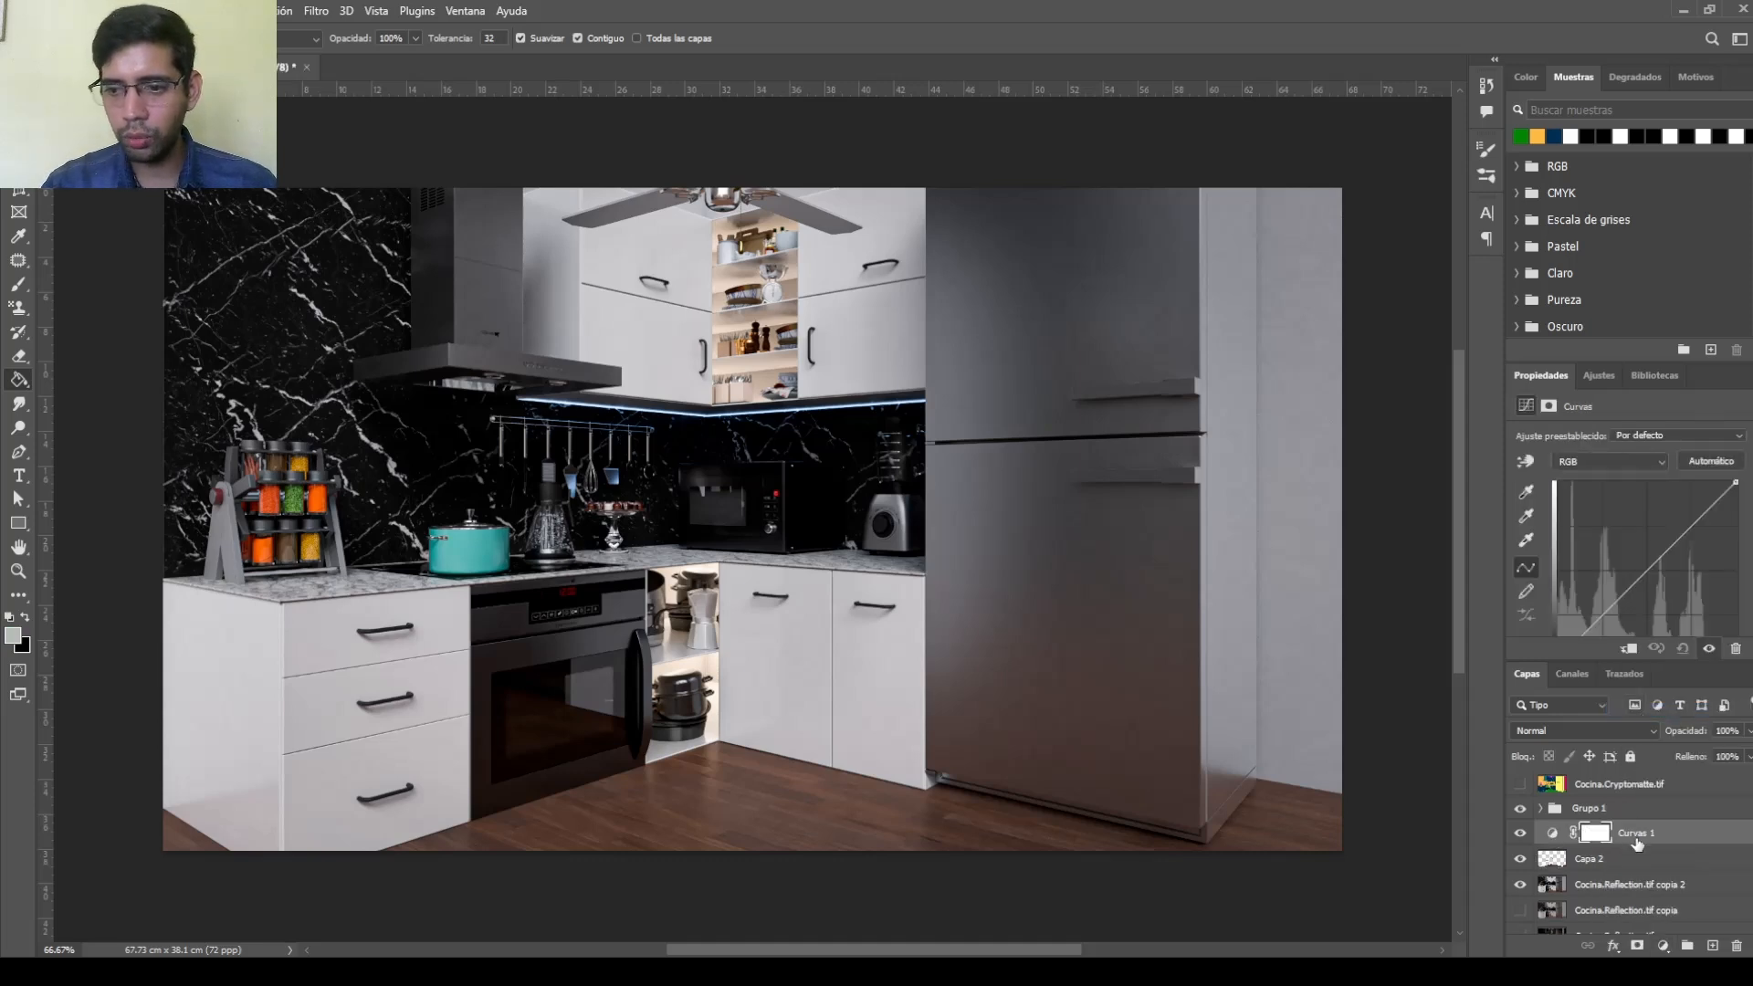
click(1636, 844)
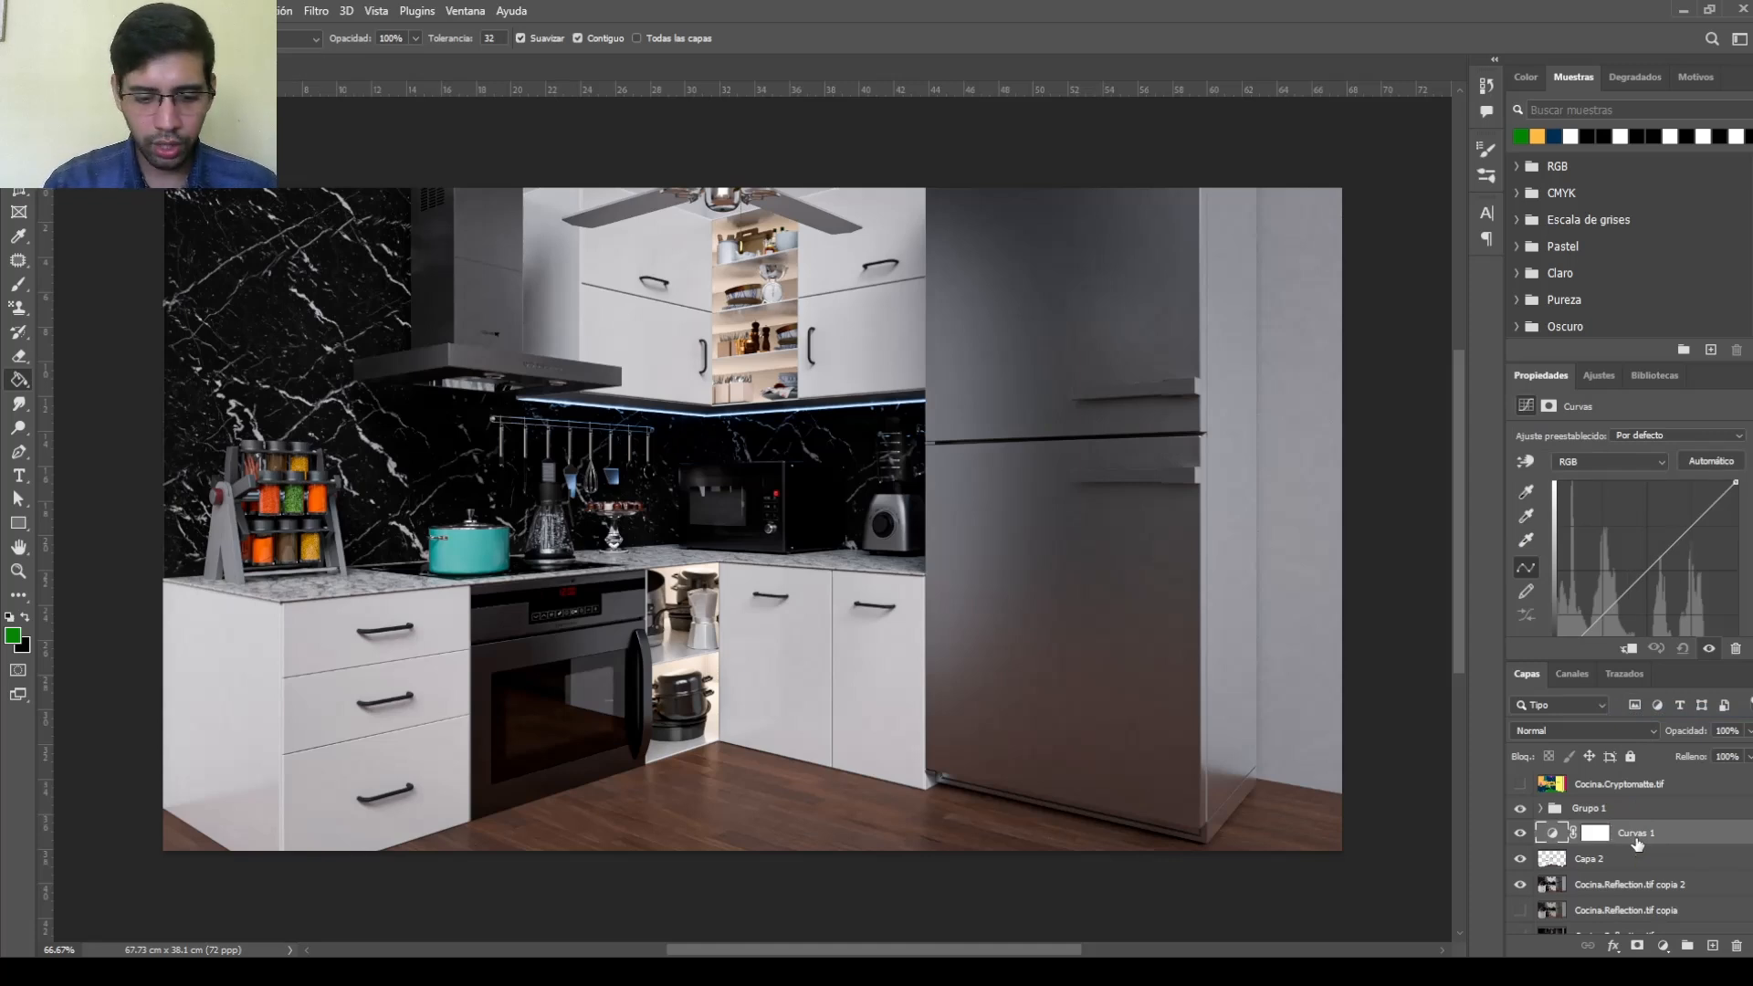
key(ctrl+alt+g)
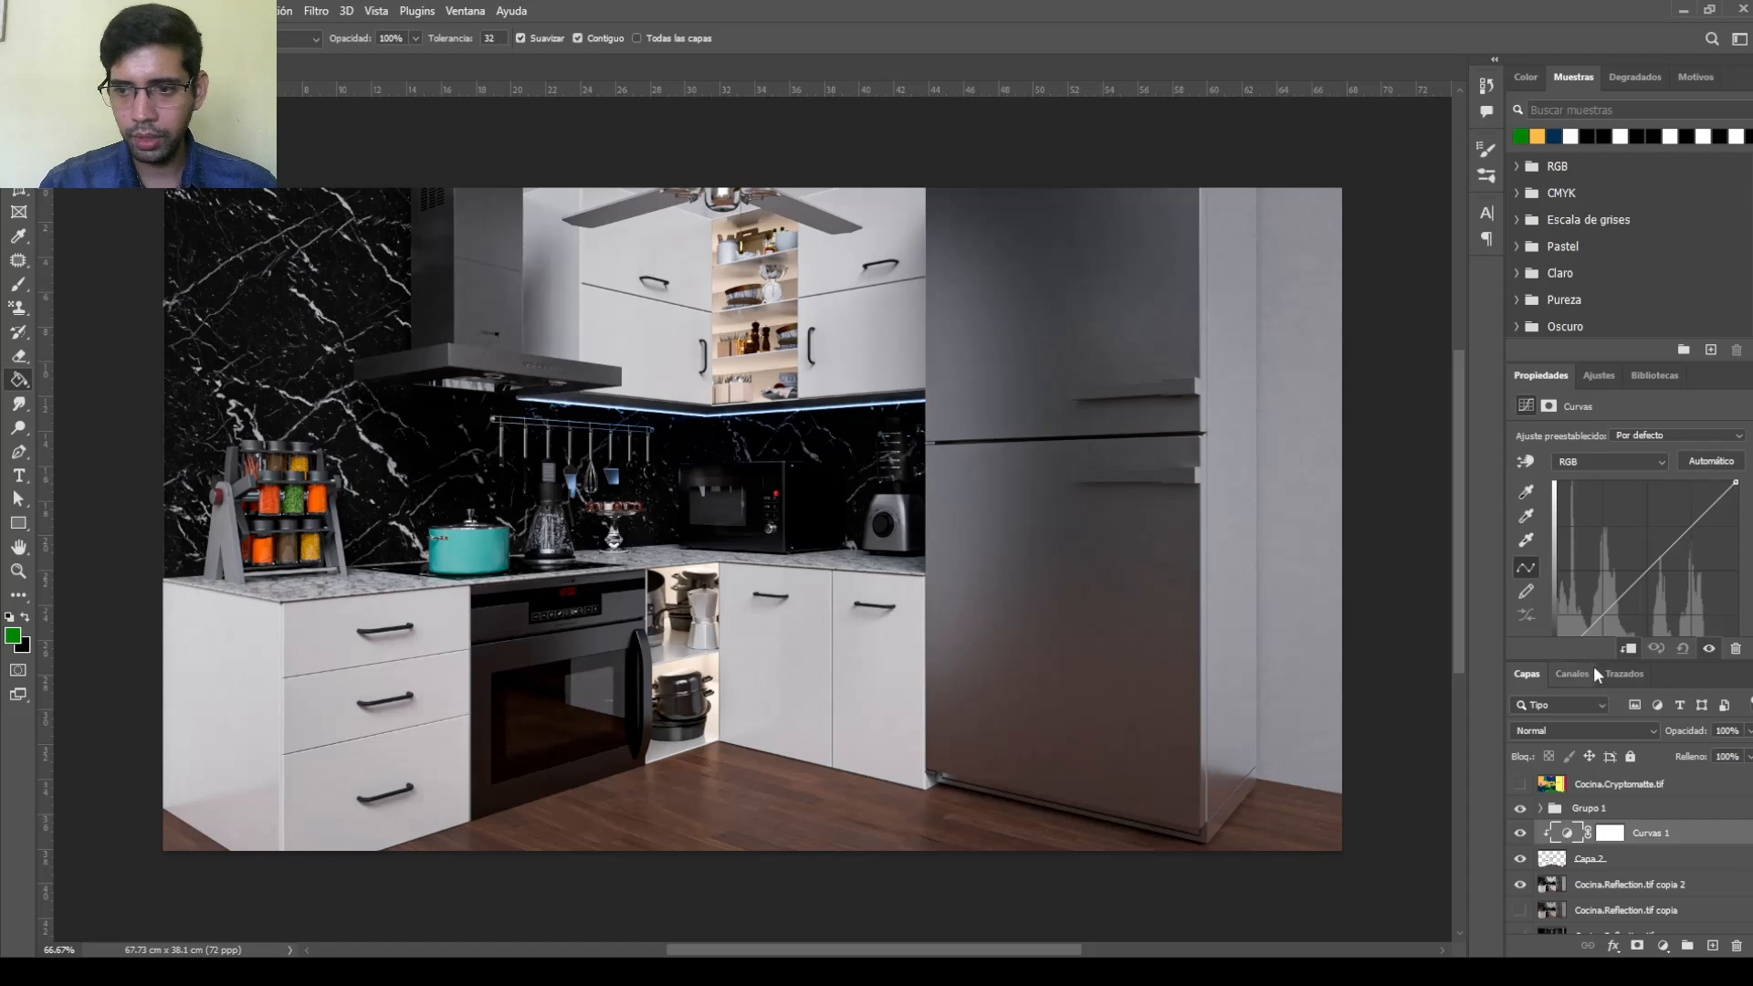
Shape the floor's RGB curve with points in the shadows, midtones and highlights, and group the adjustment with the floor layer
drag(1602, 618, 1592, 630)
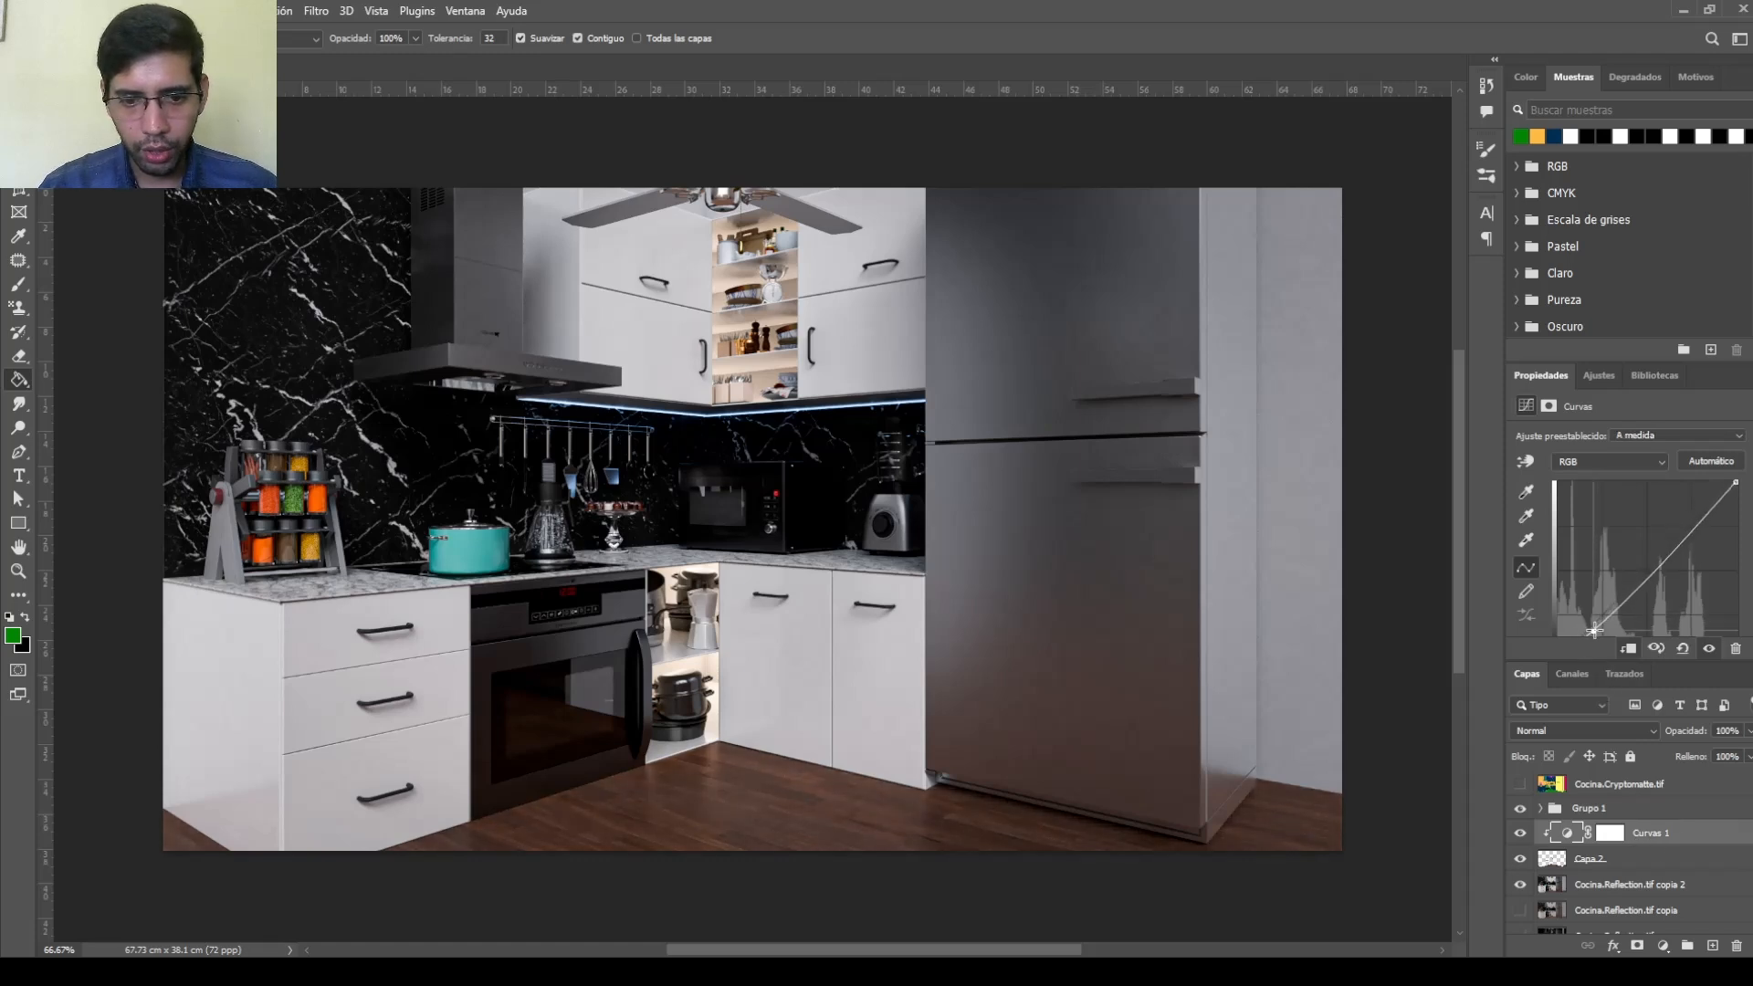
click(1624, 599)
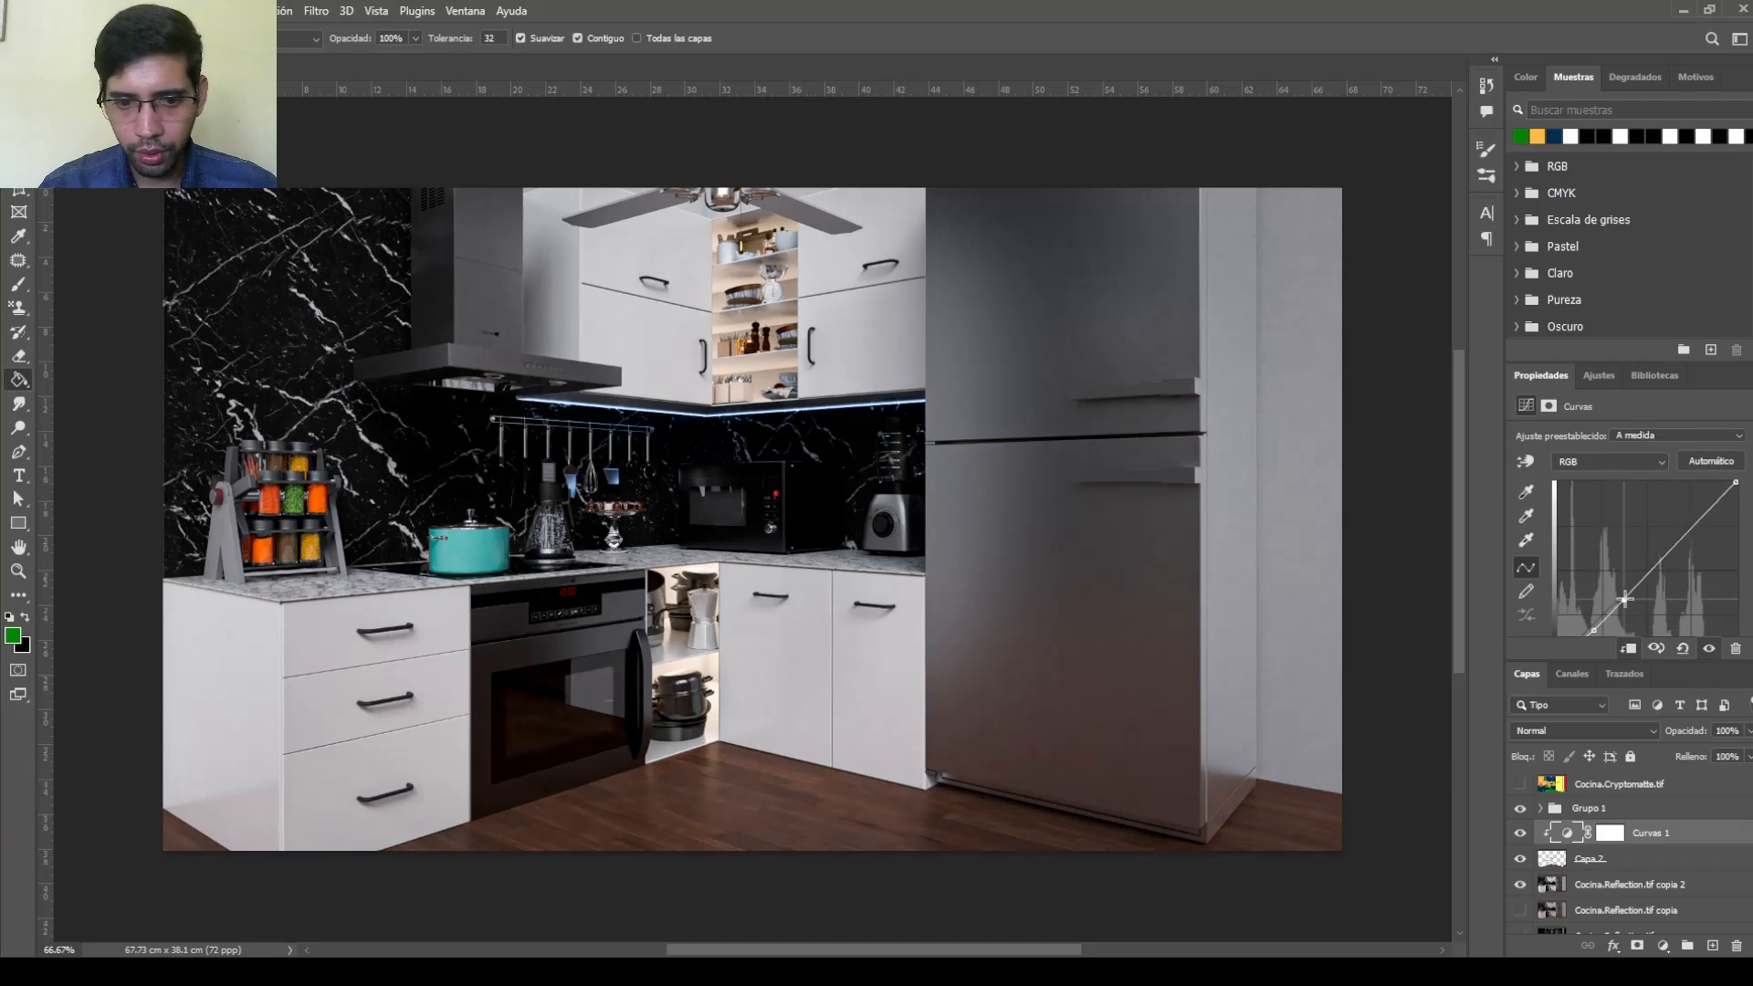
drag(1676, 553, 1706, 507)
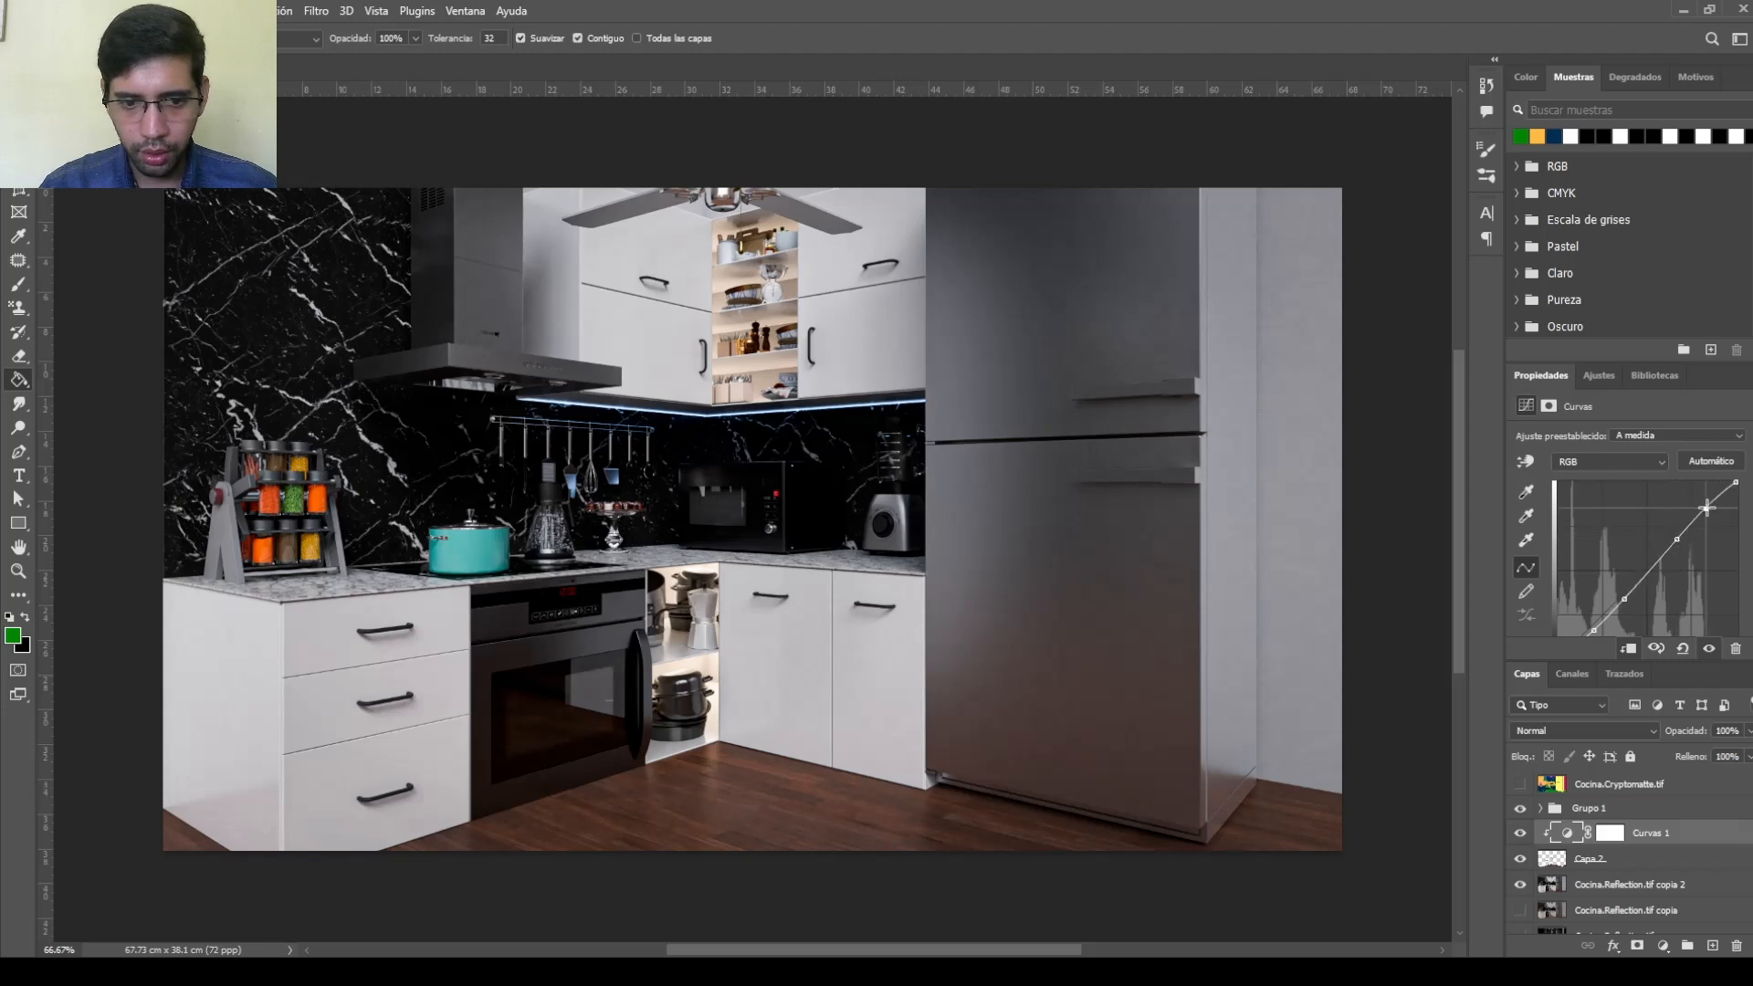
click(1632, 863)
key(ctrl+g)
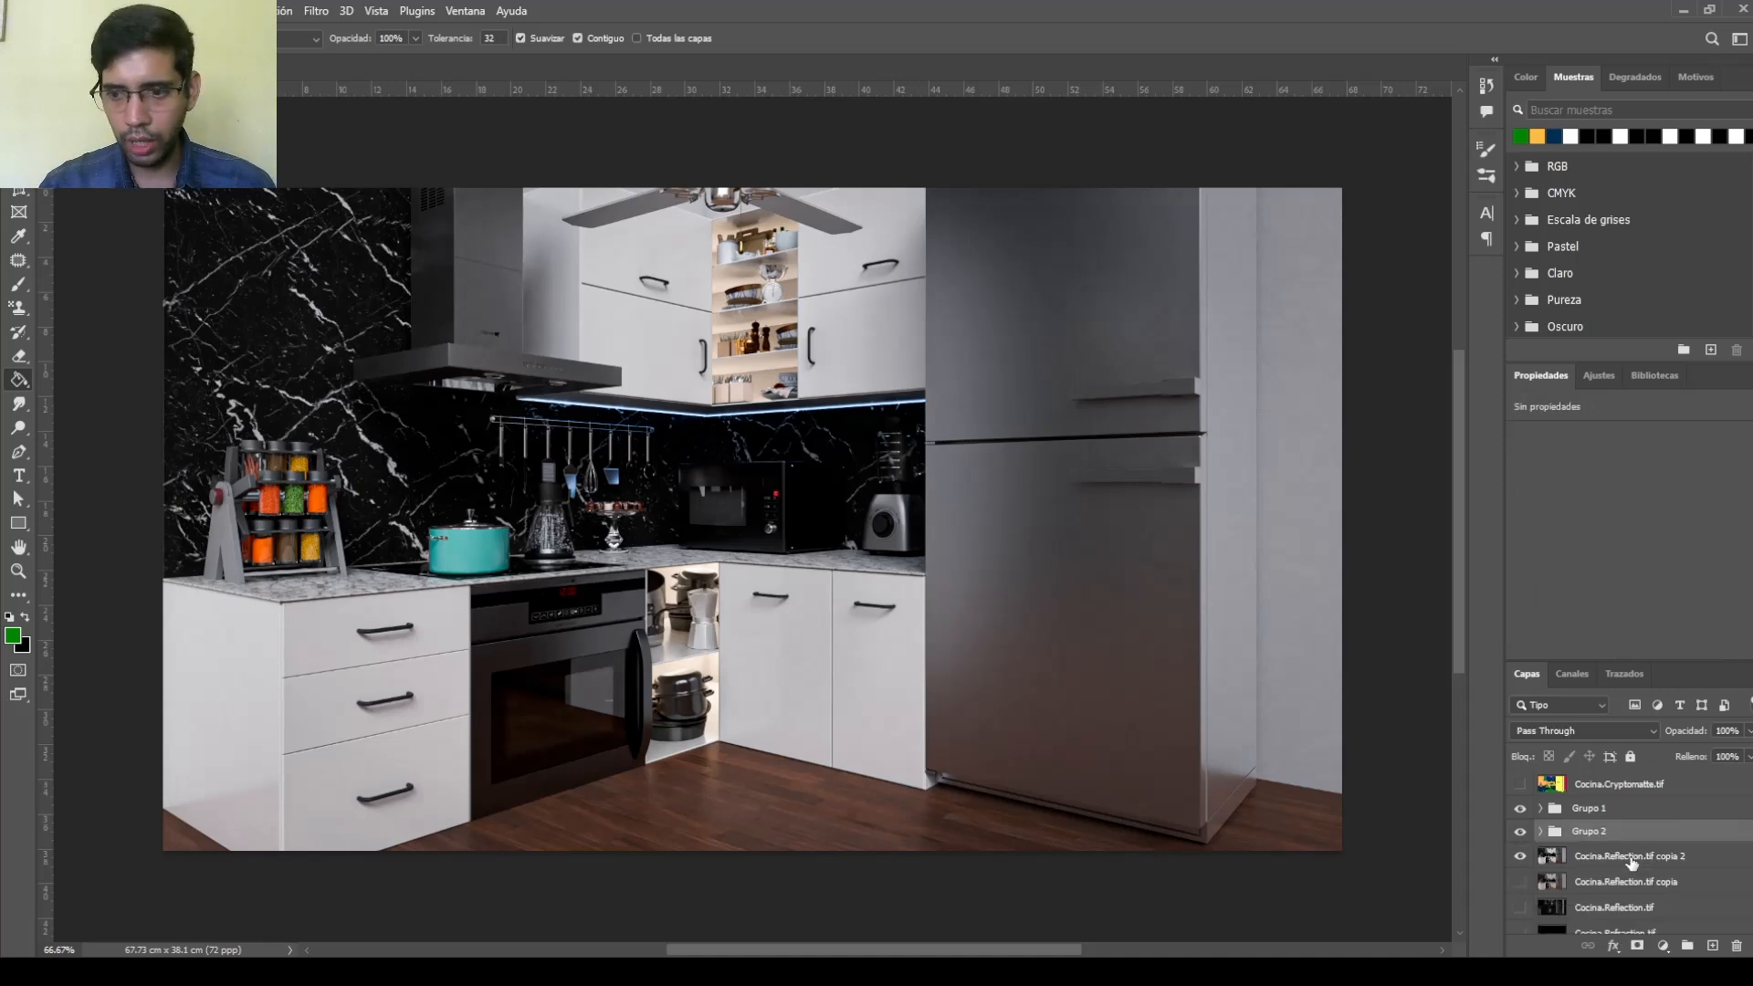
Show the Cocina.Cryptomatte.tif layer and select the dark blue cabinet areas with a color range selection
click(1623, 858)
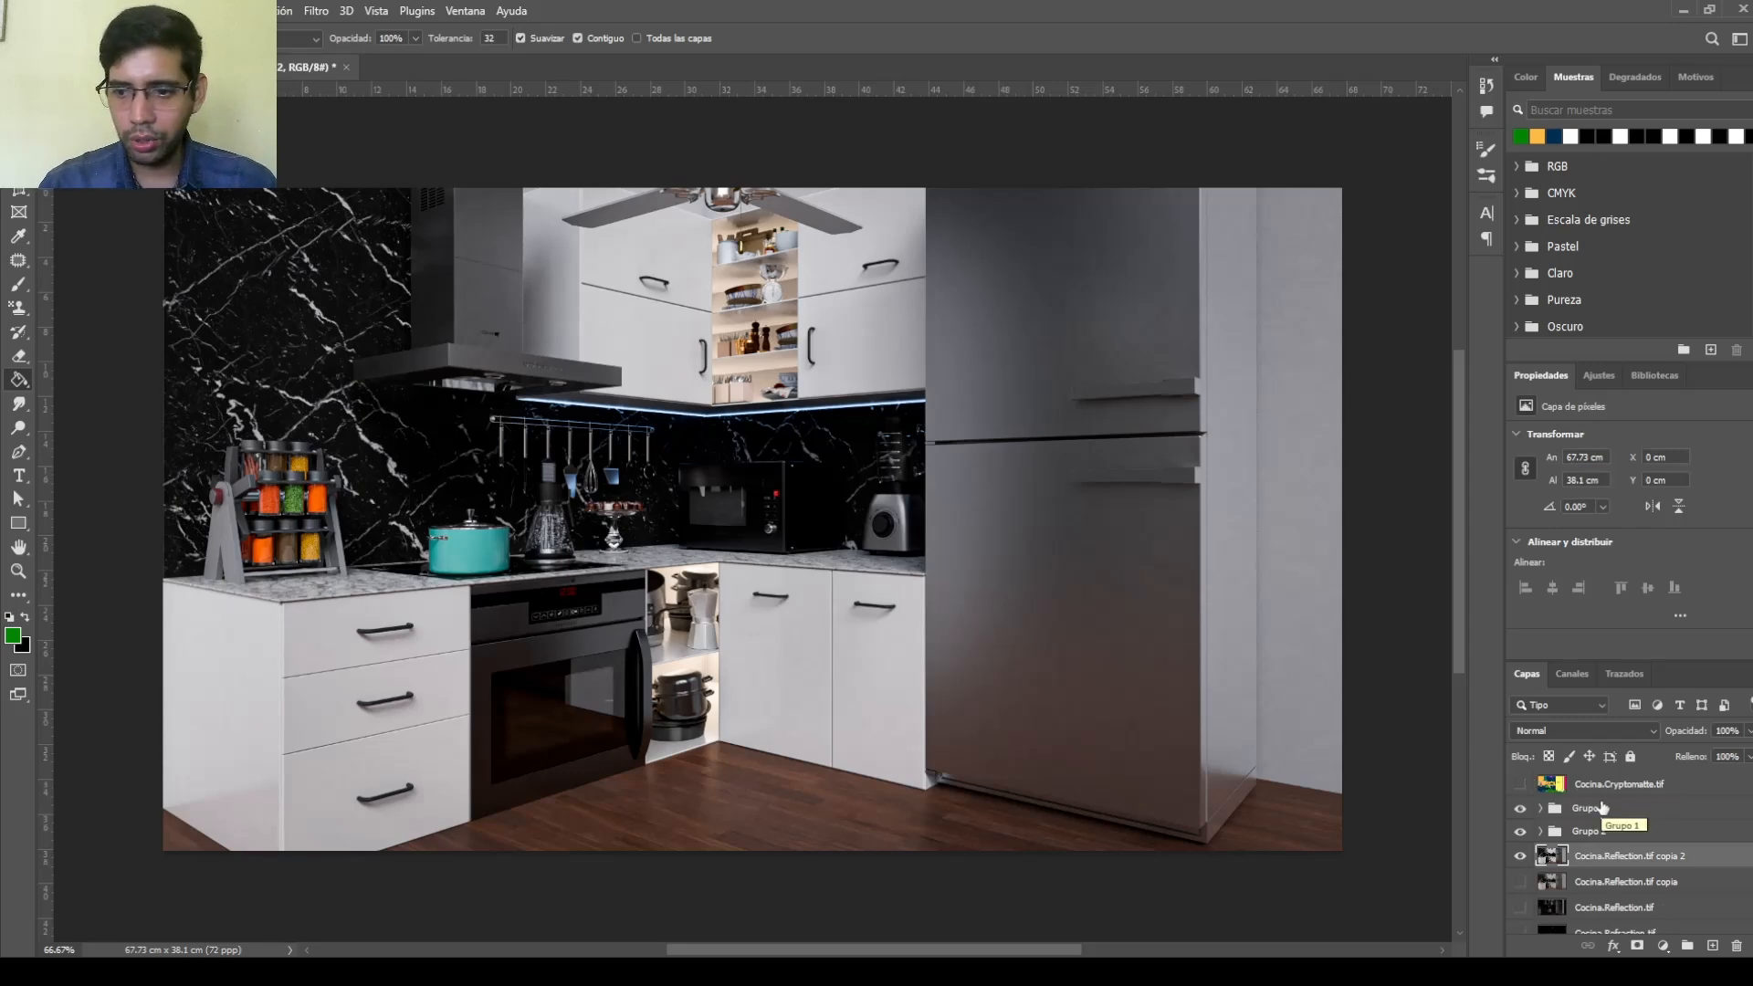
click(1520, 785)
click(1592, 785)
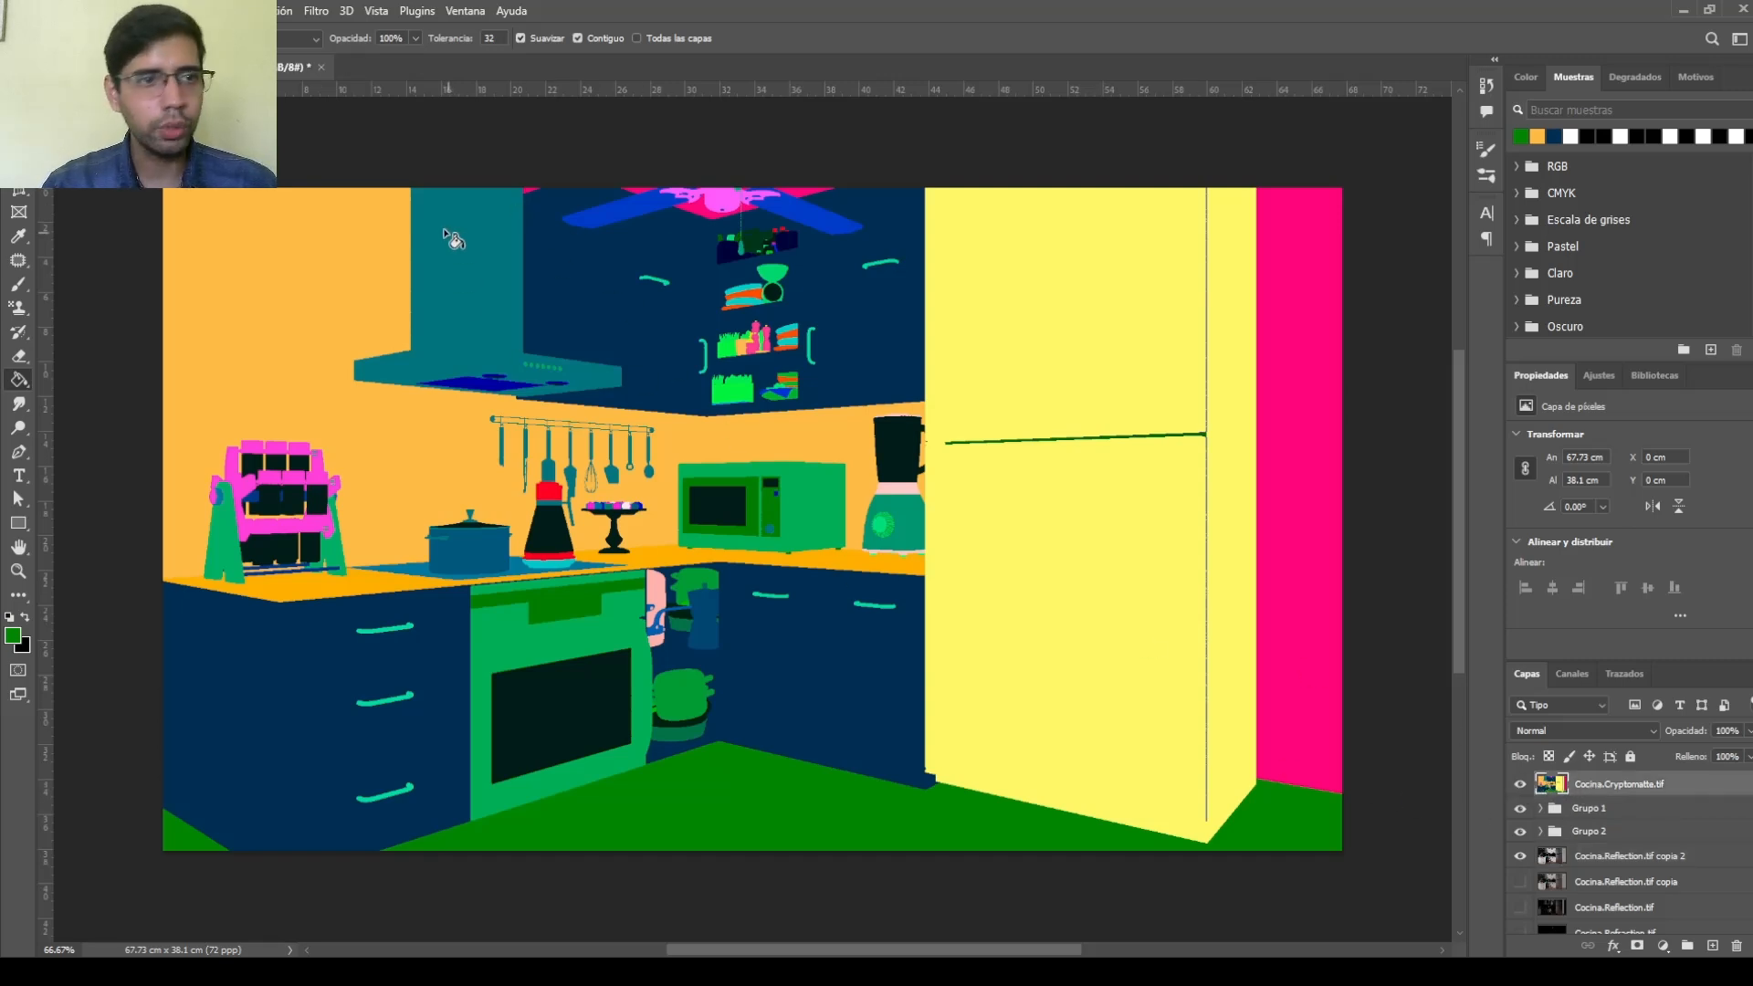
click(279, 10)
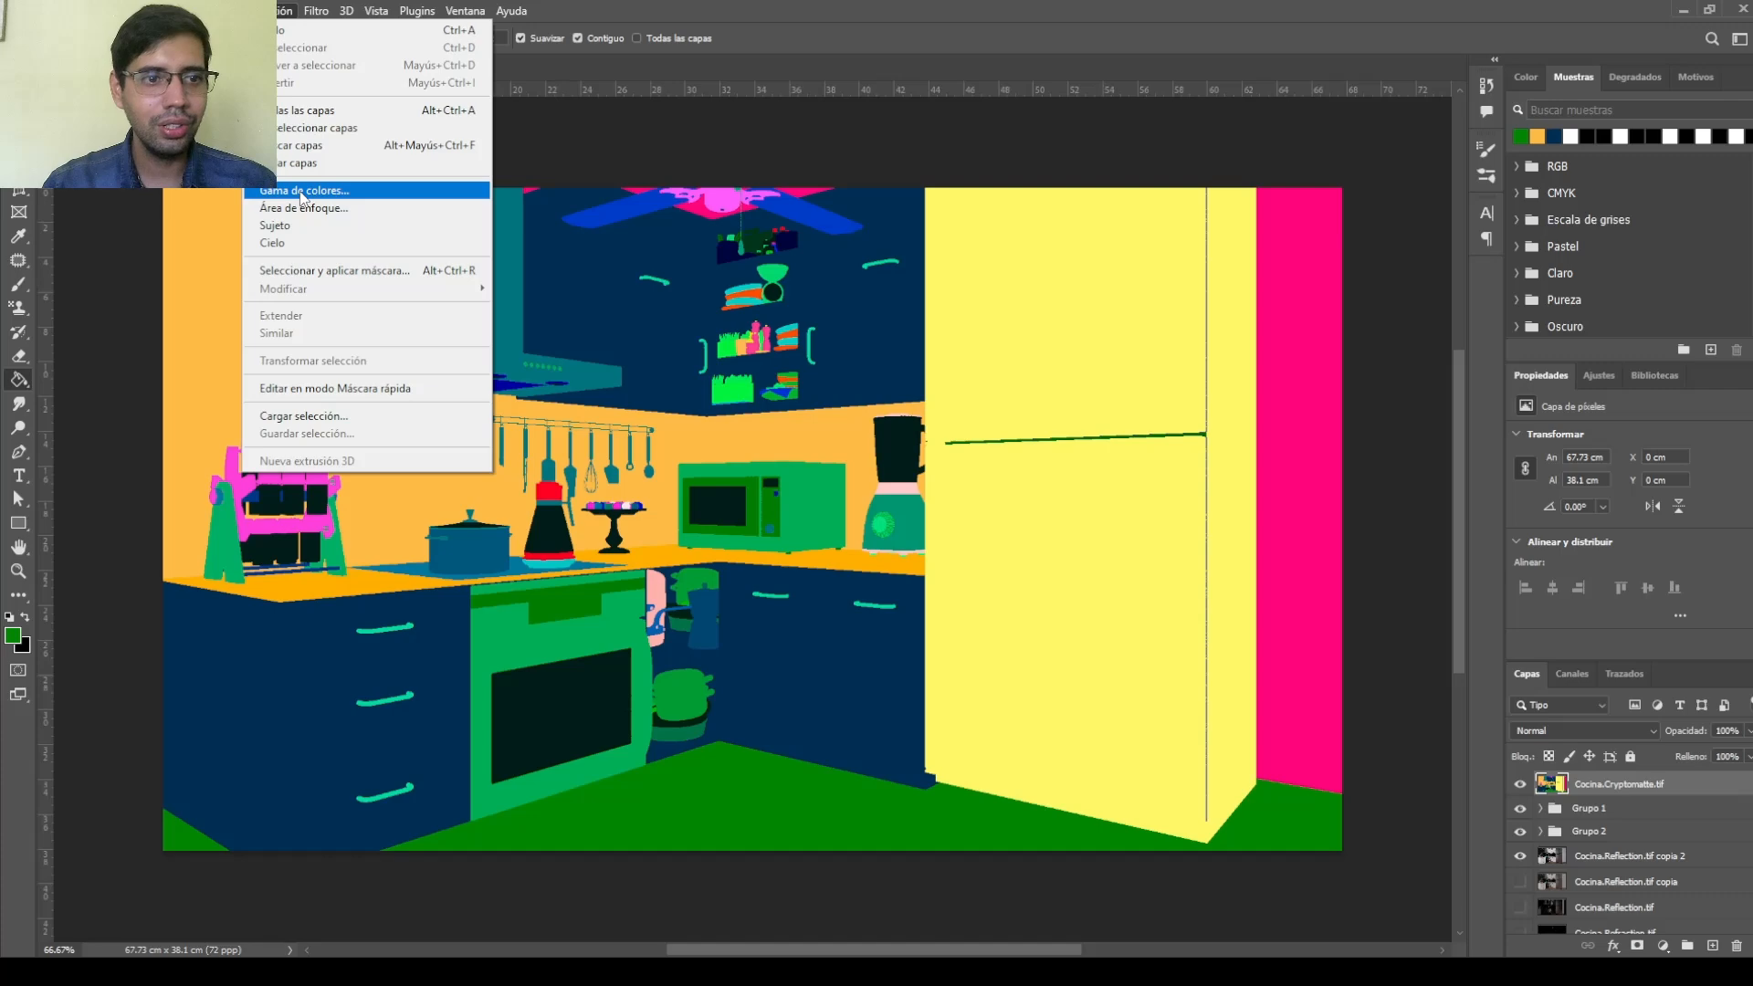
click(292, 189)
click(258, 685)
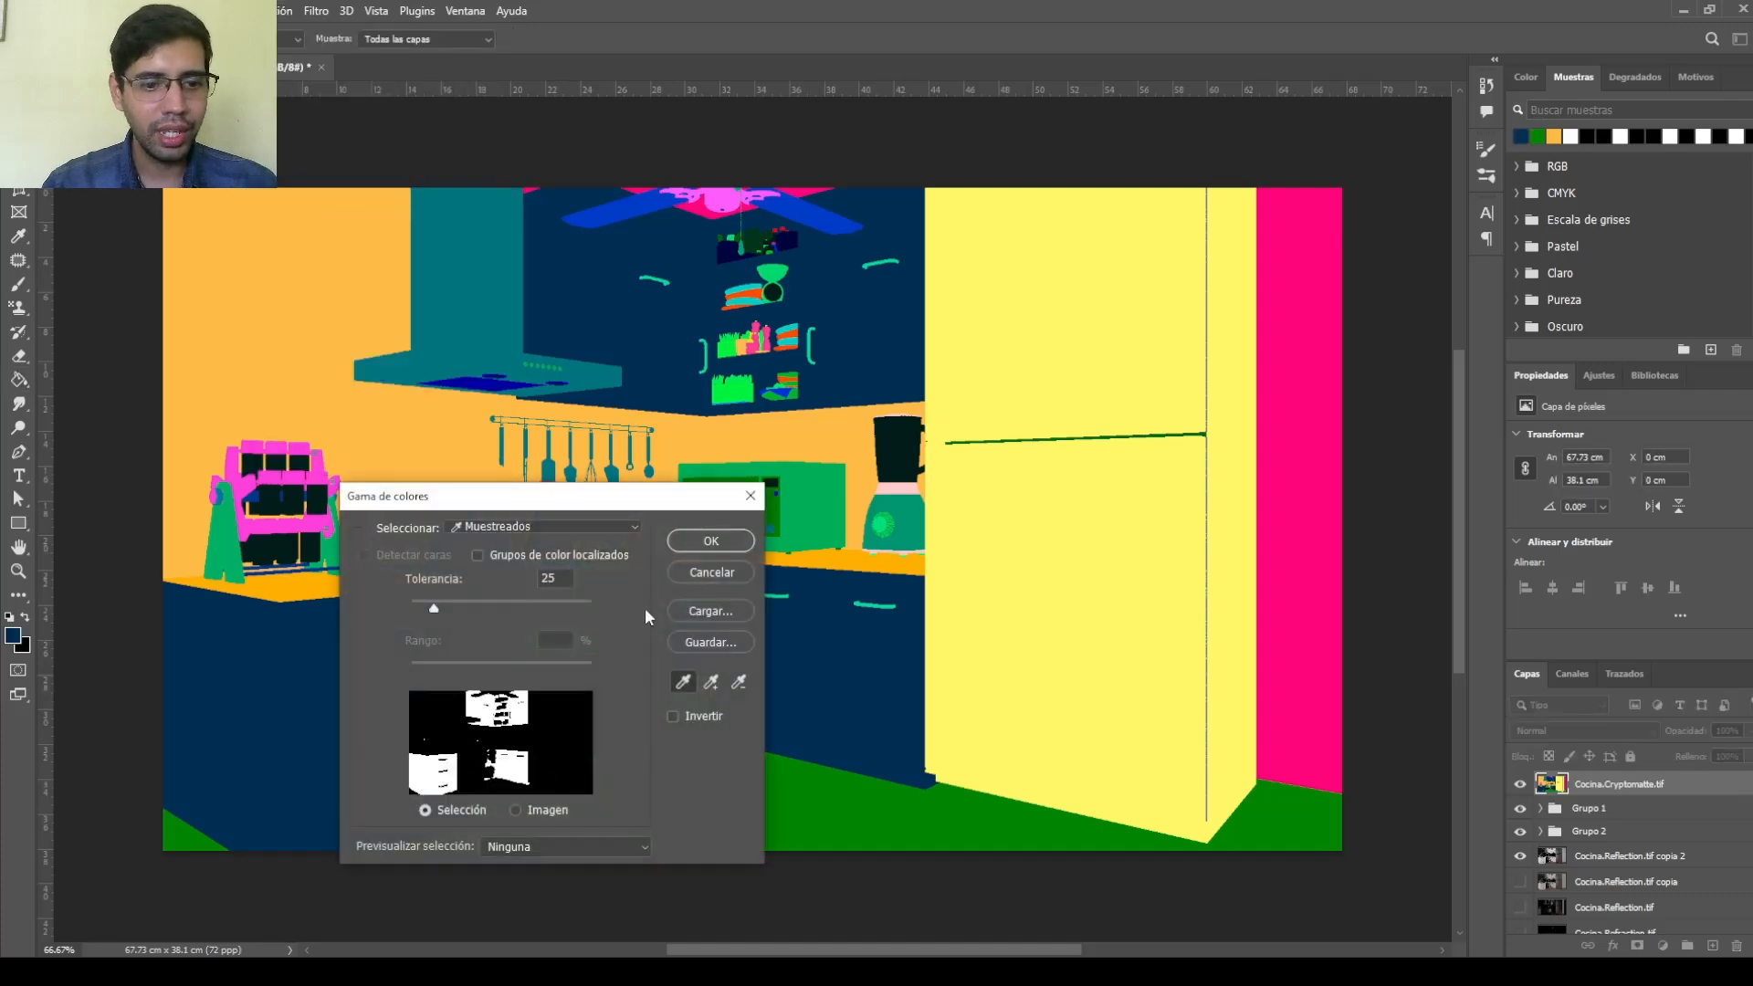
click(714, 541)
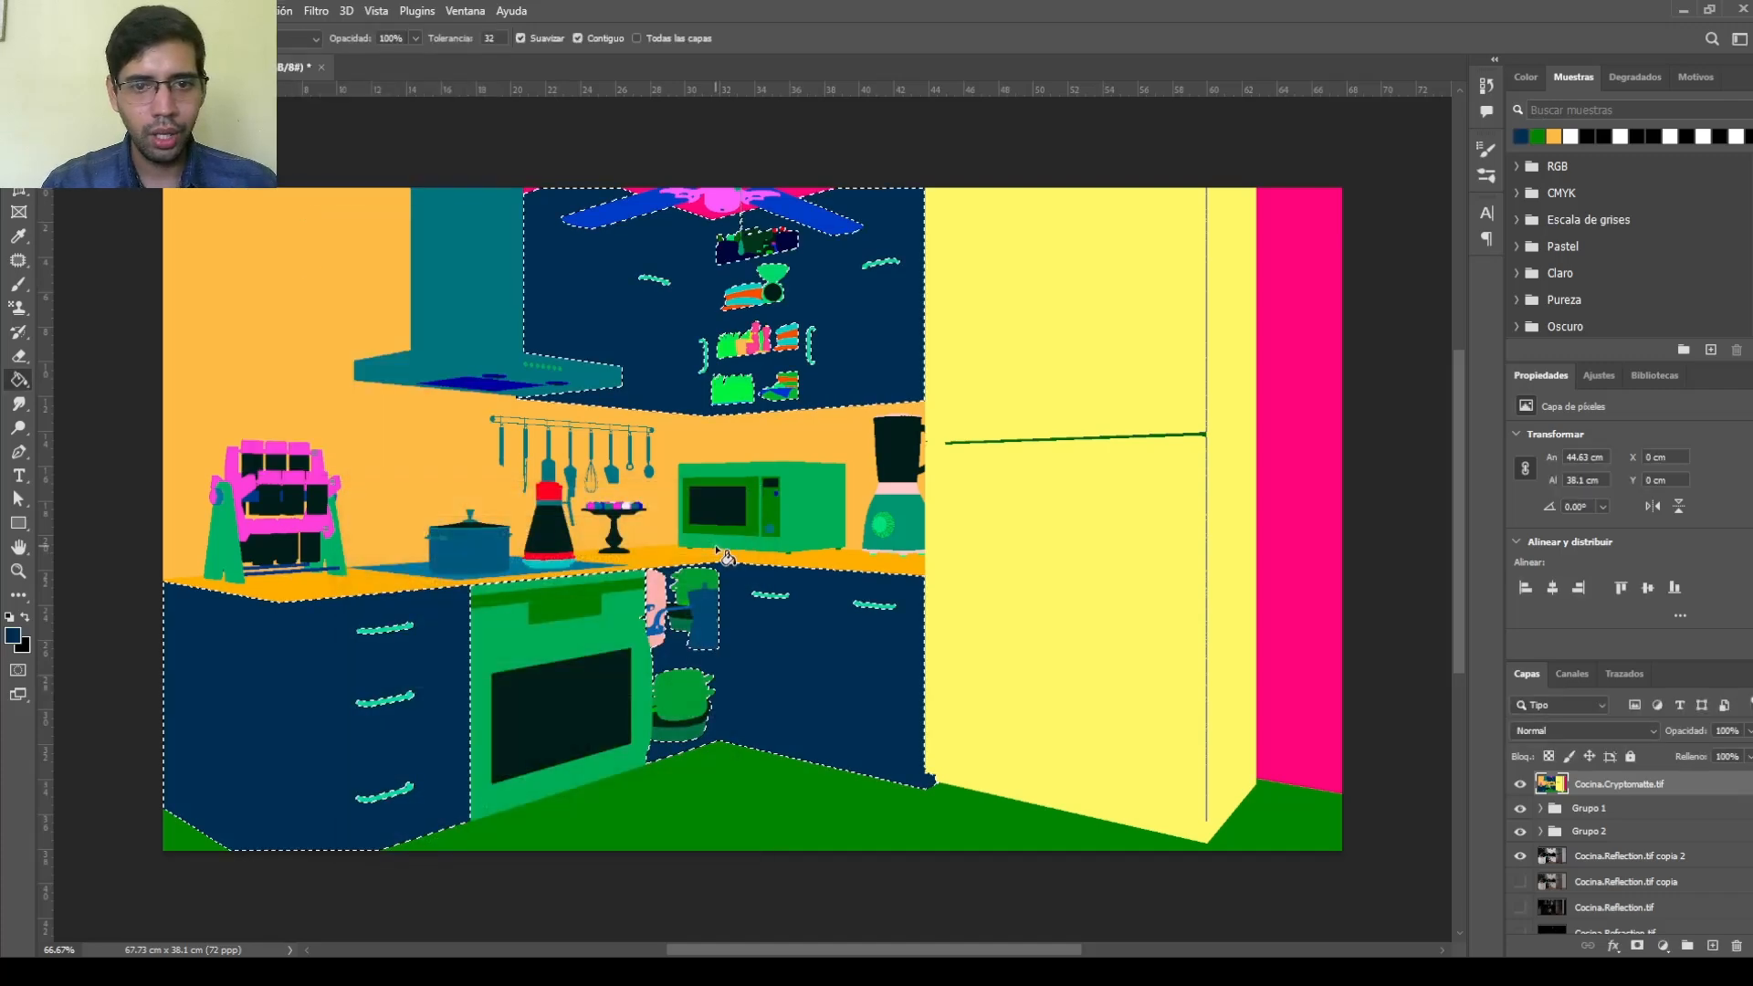
Hide the Cryptomatte layer, copy the cabinets from Cocina.Reflection.tif copia 2 to a new layer, and clip an Exposición adjustment to it
click(1519, 783)
click(1592, 856)
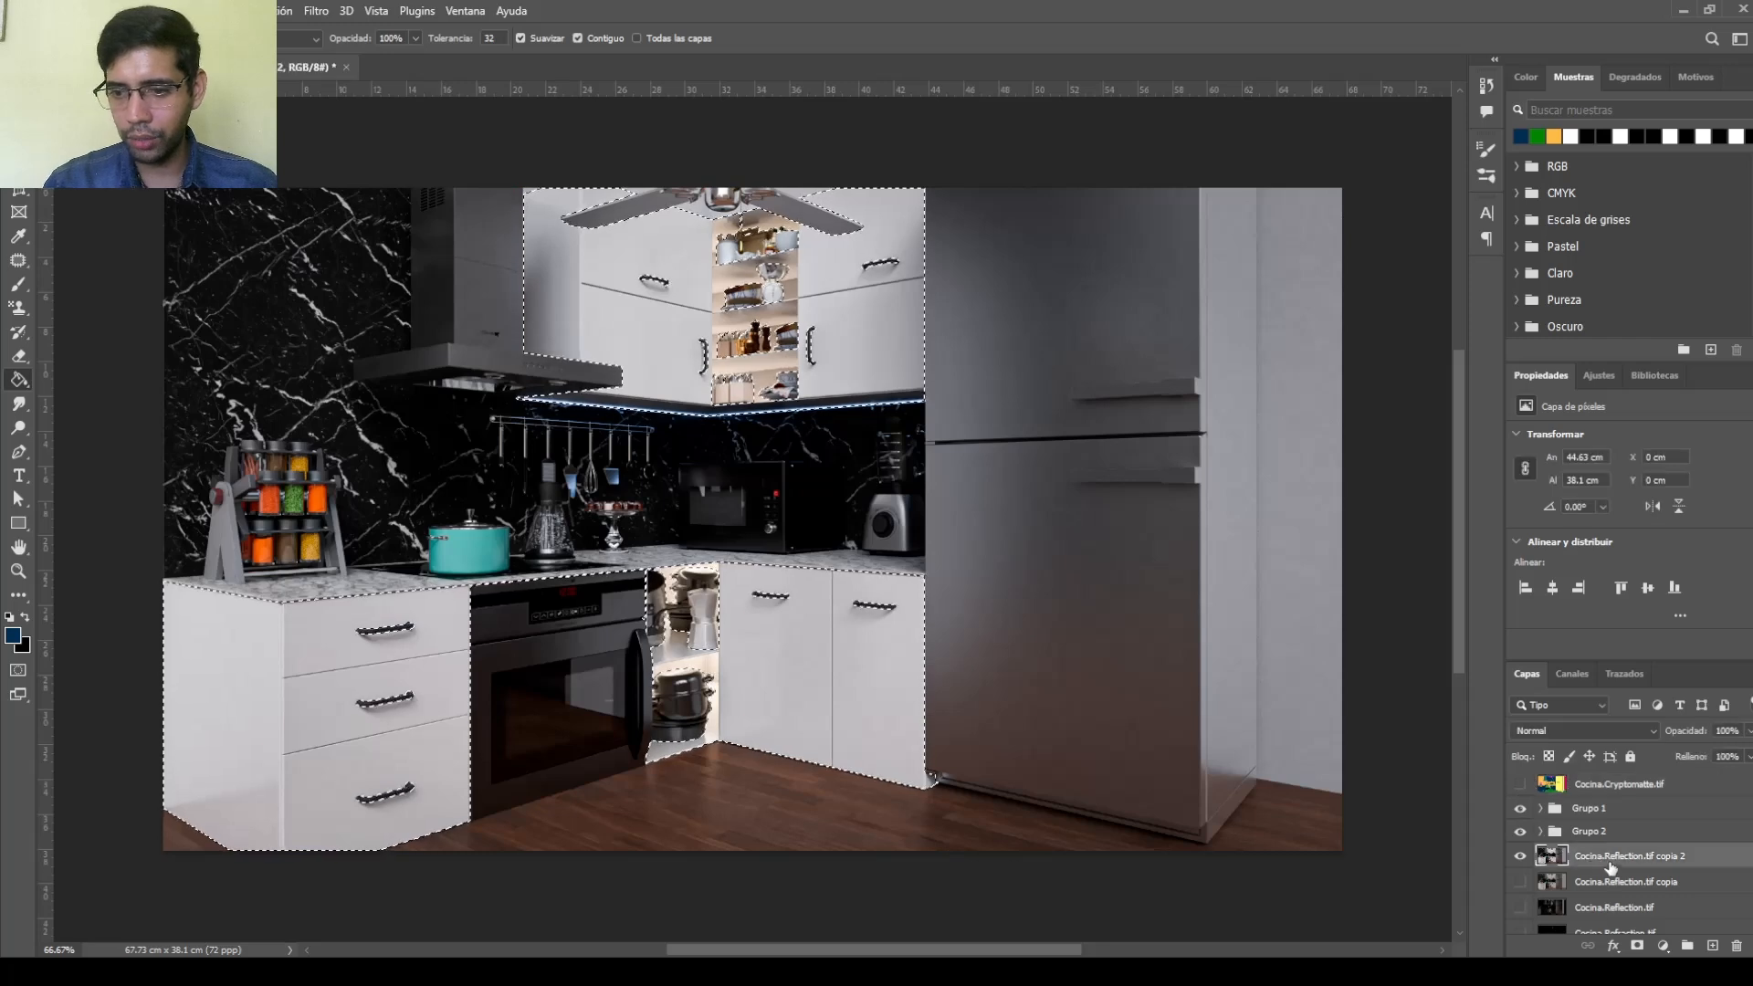
key(ctrl+j)
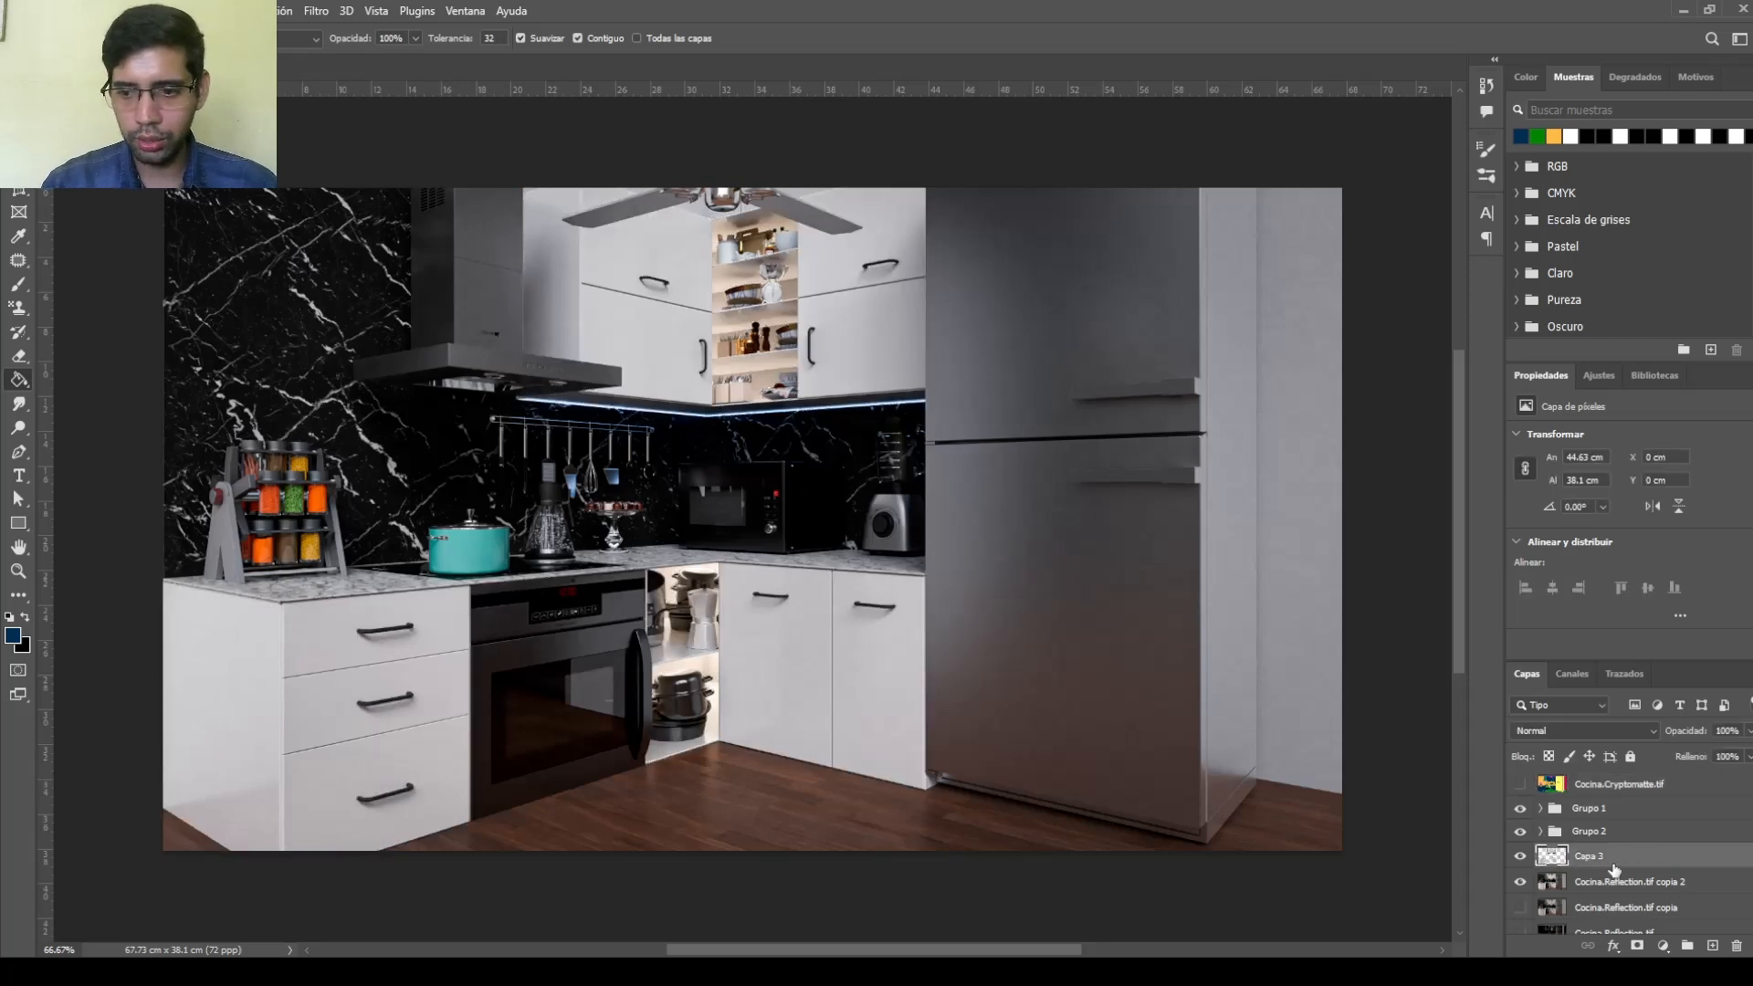
click(1662, 944)
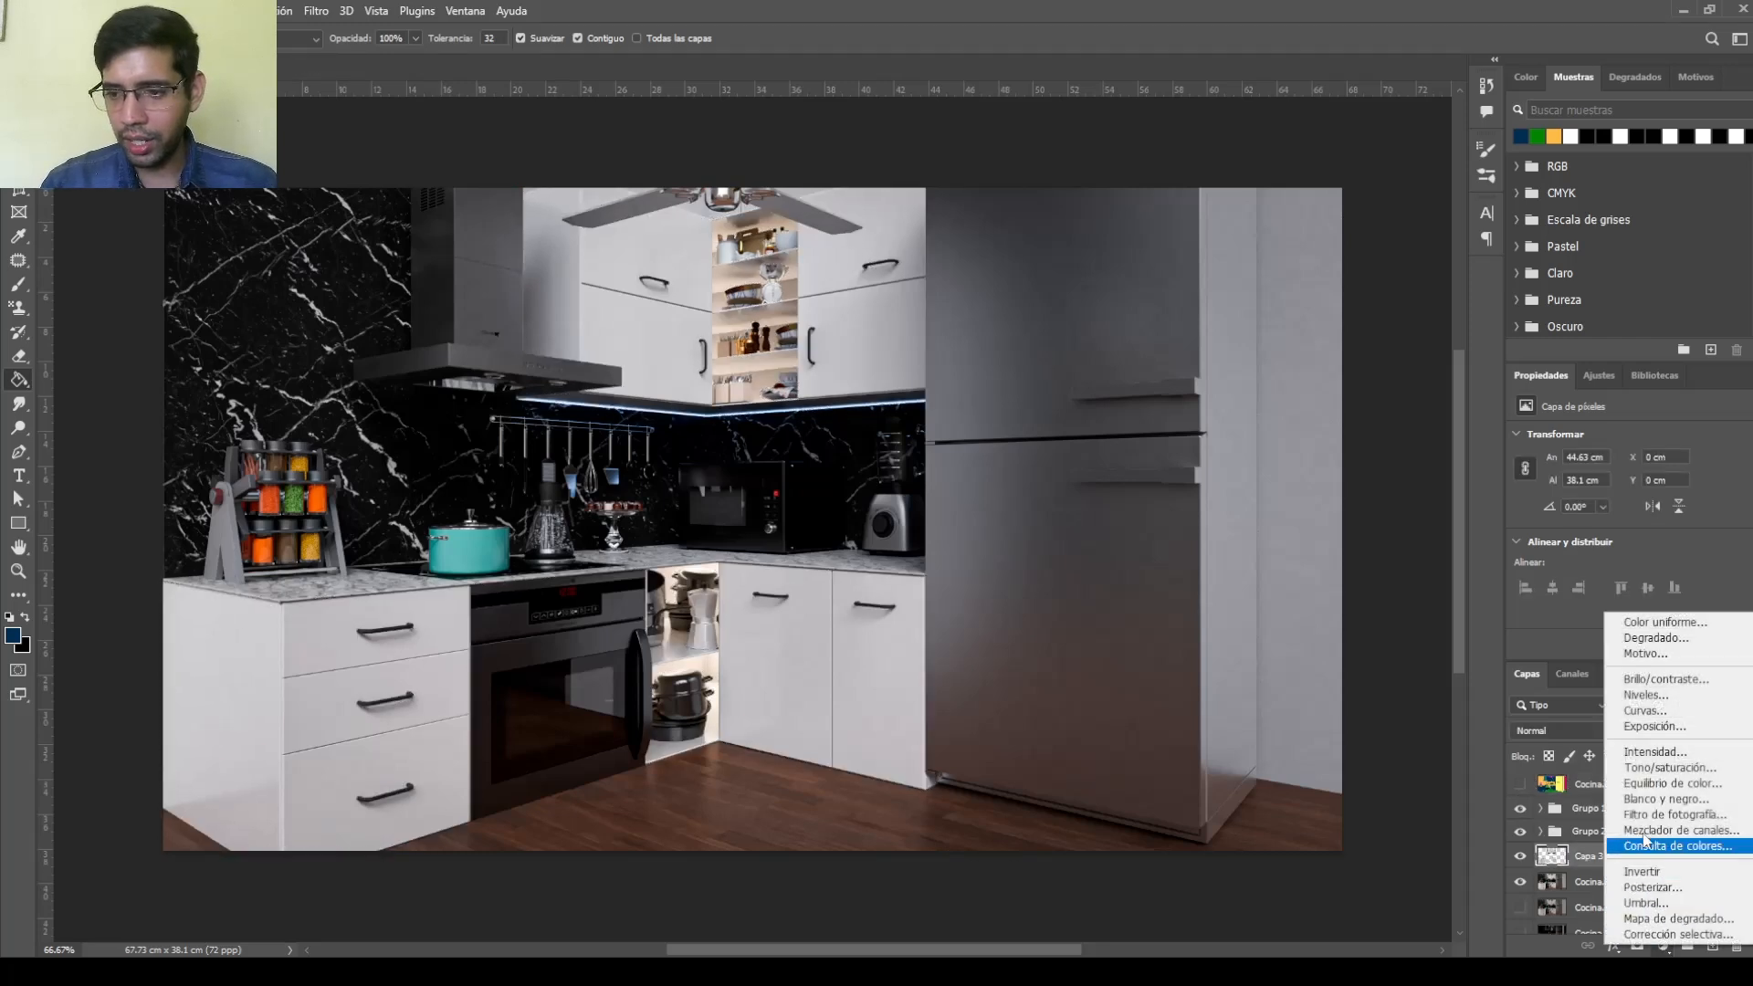
click(1650, 727)
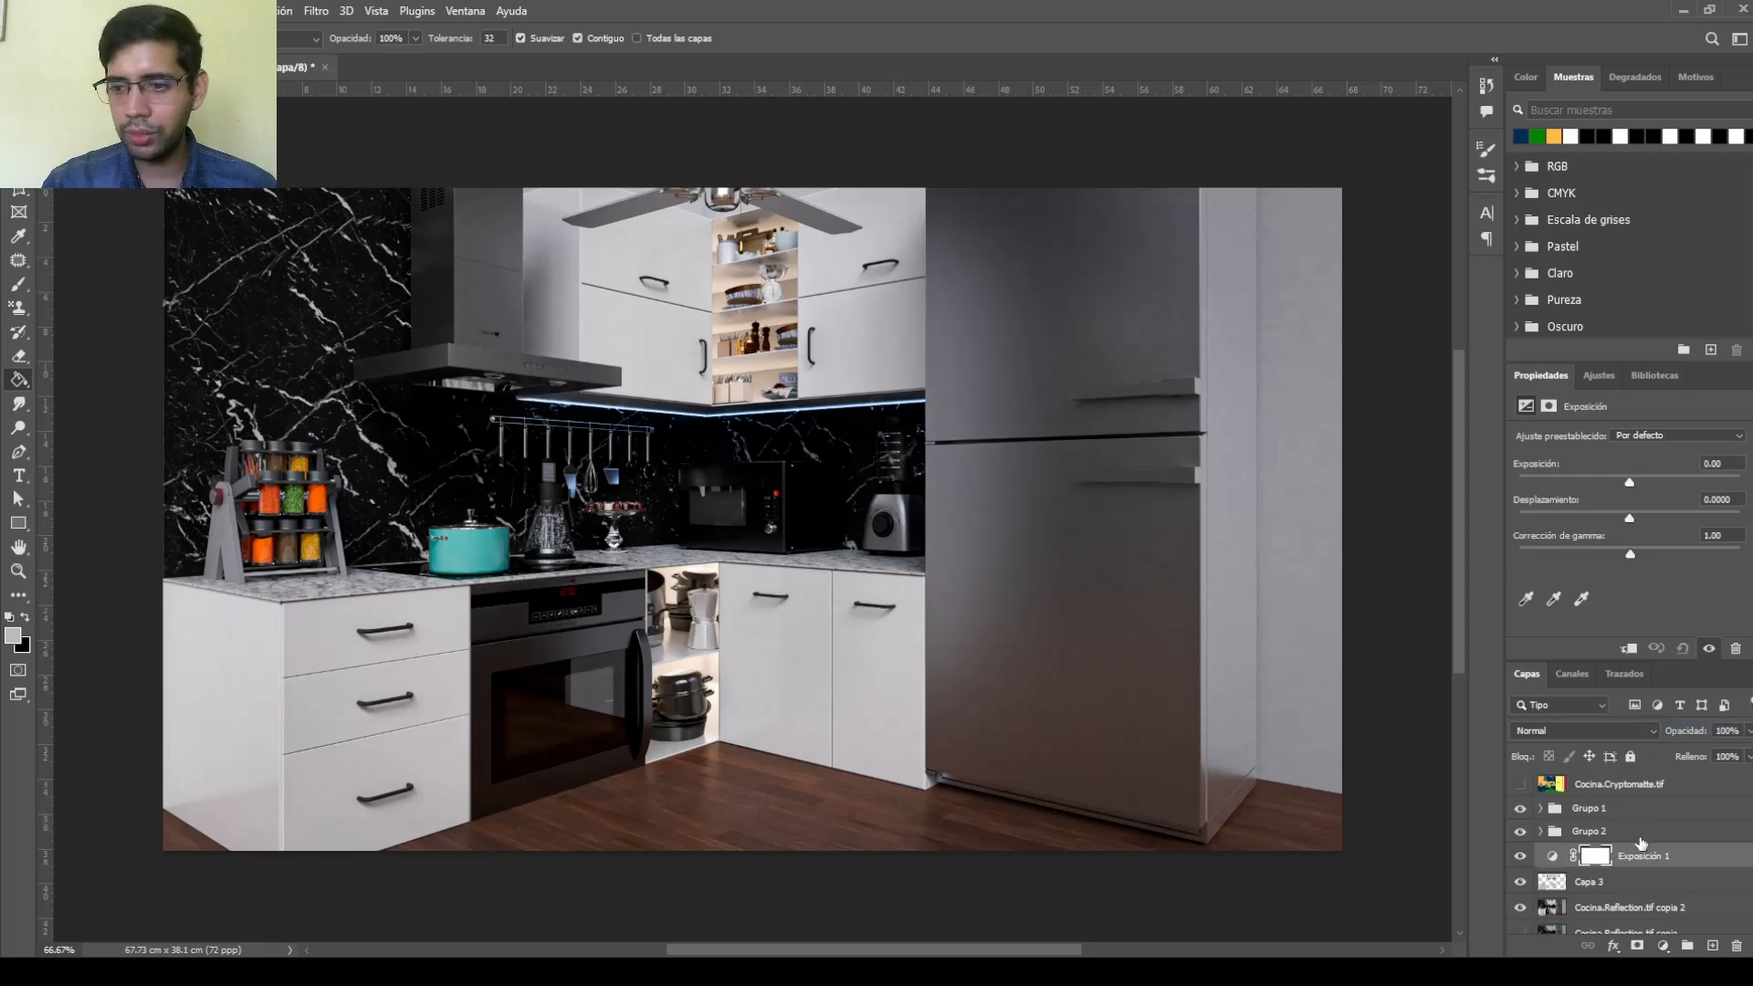
key(ctrl+alt+g)
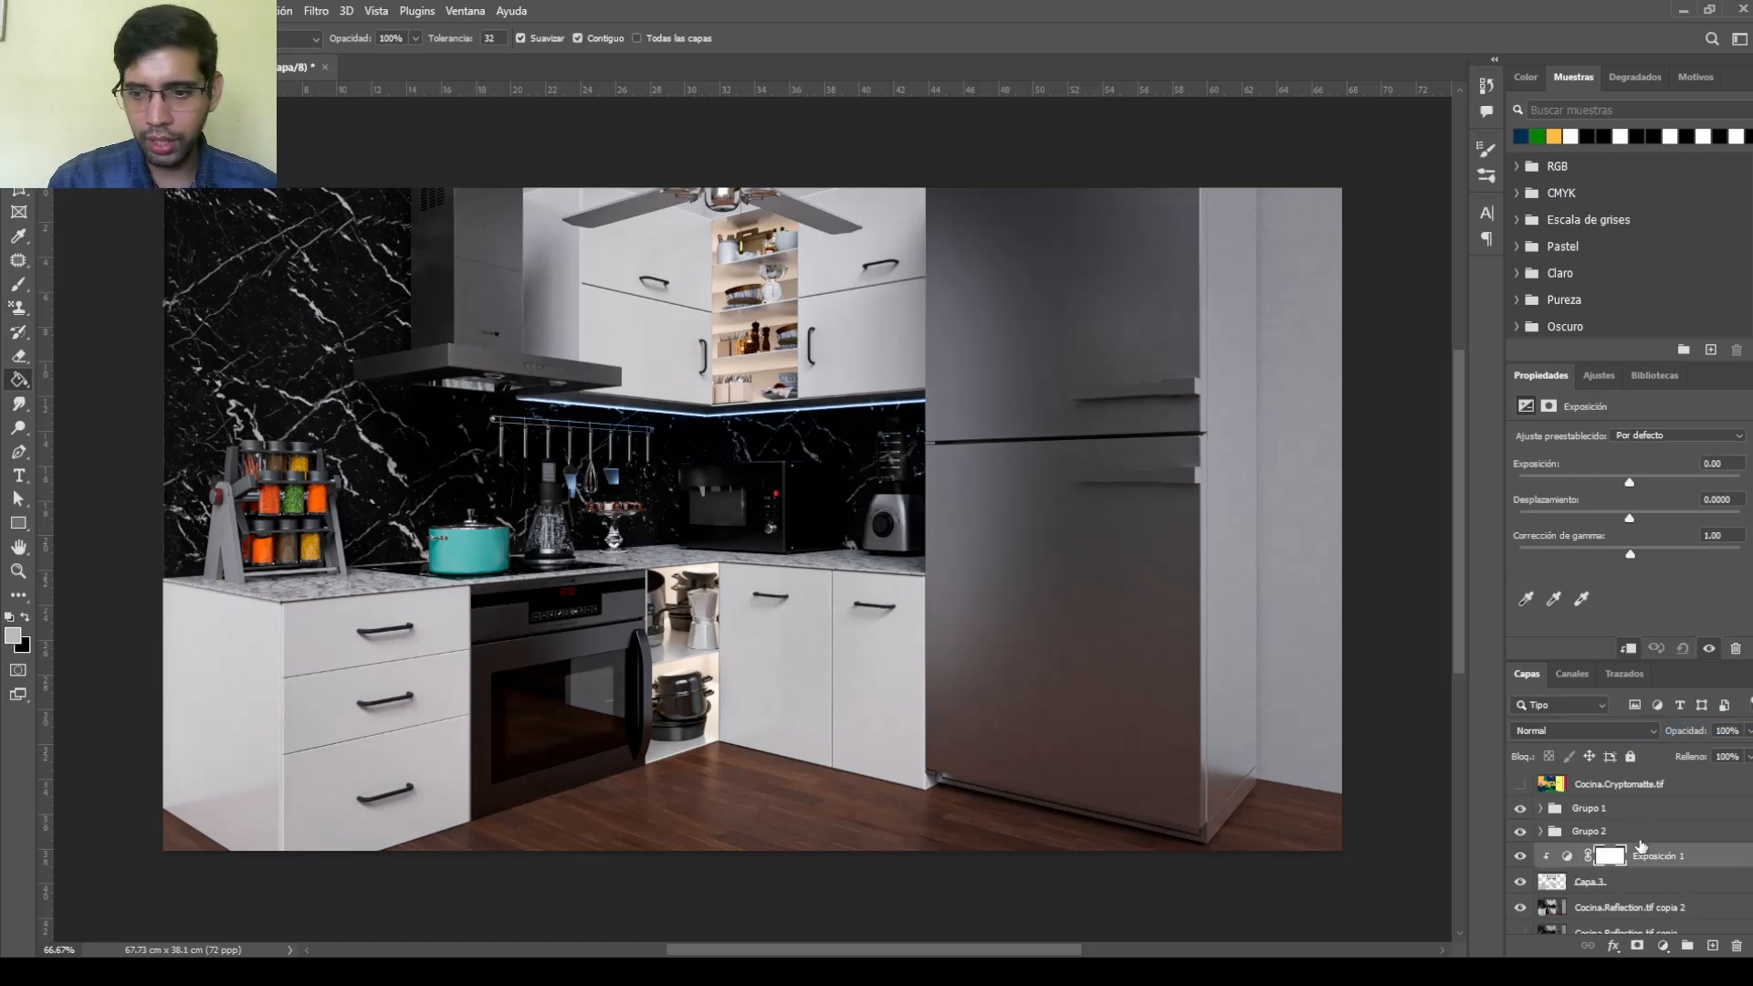
Set the cabinets' exposure to +0.11, offset to +0.0292 and gamma correction to 1.04, and group the adjustment with the cabinet layer
drag(1629, 486, 1630, 558)
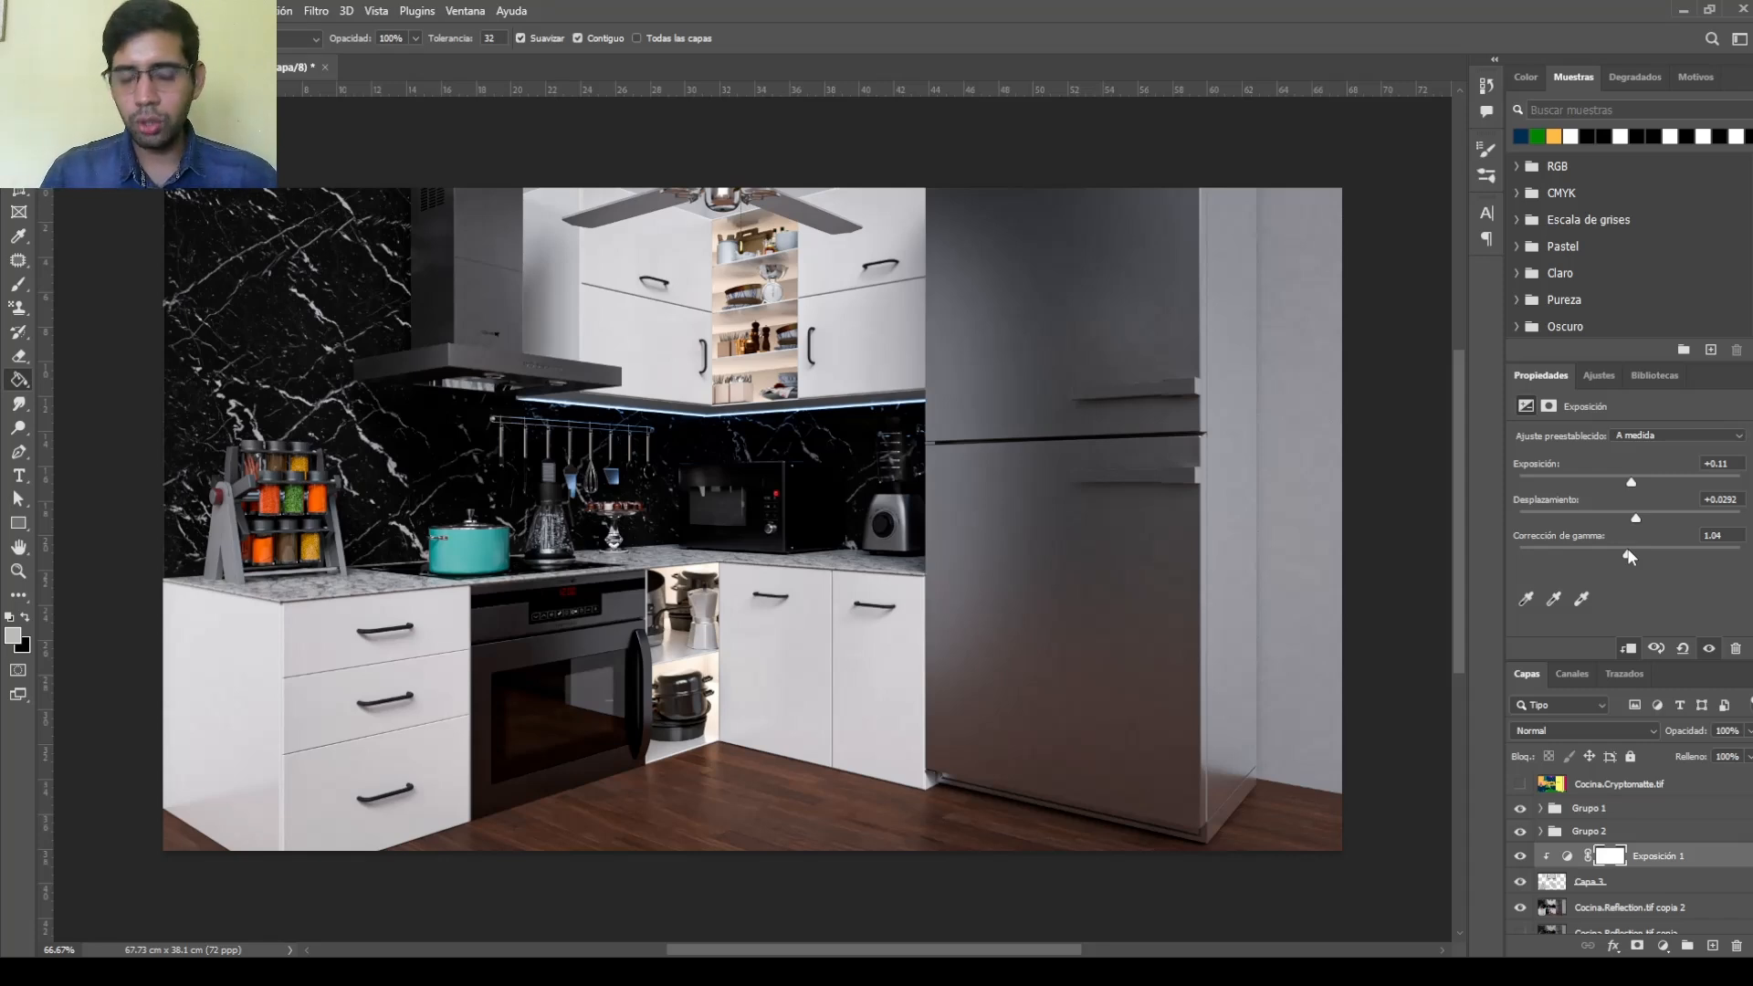
click(1623, 880)
right_click(1623, 880)
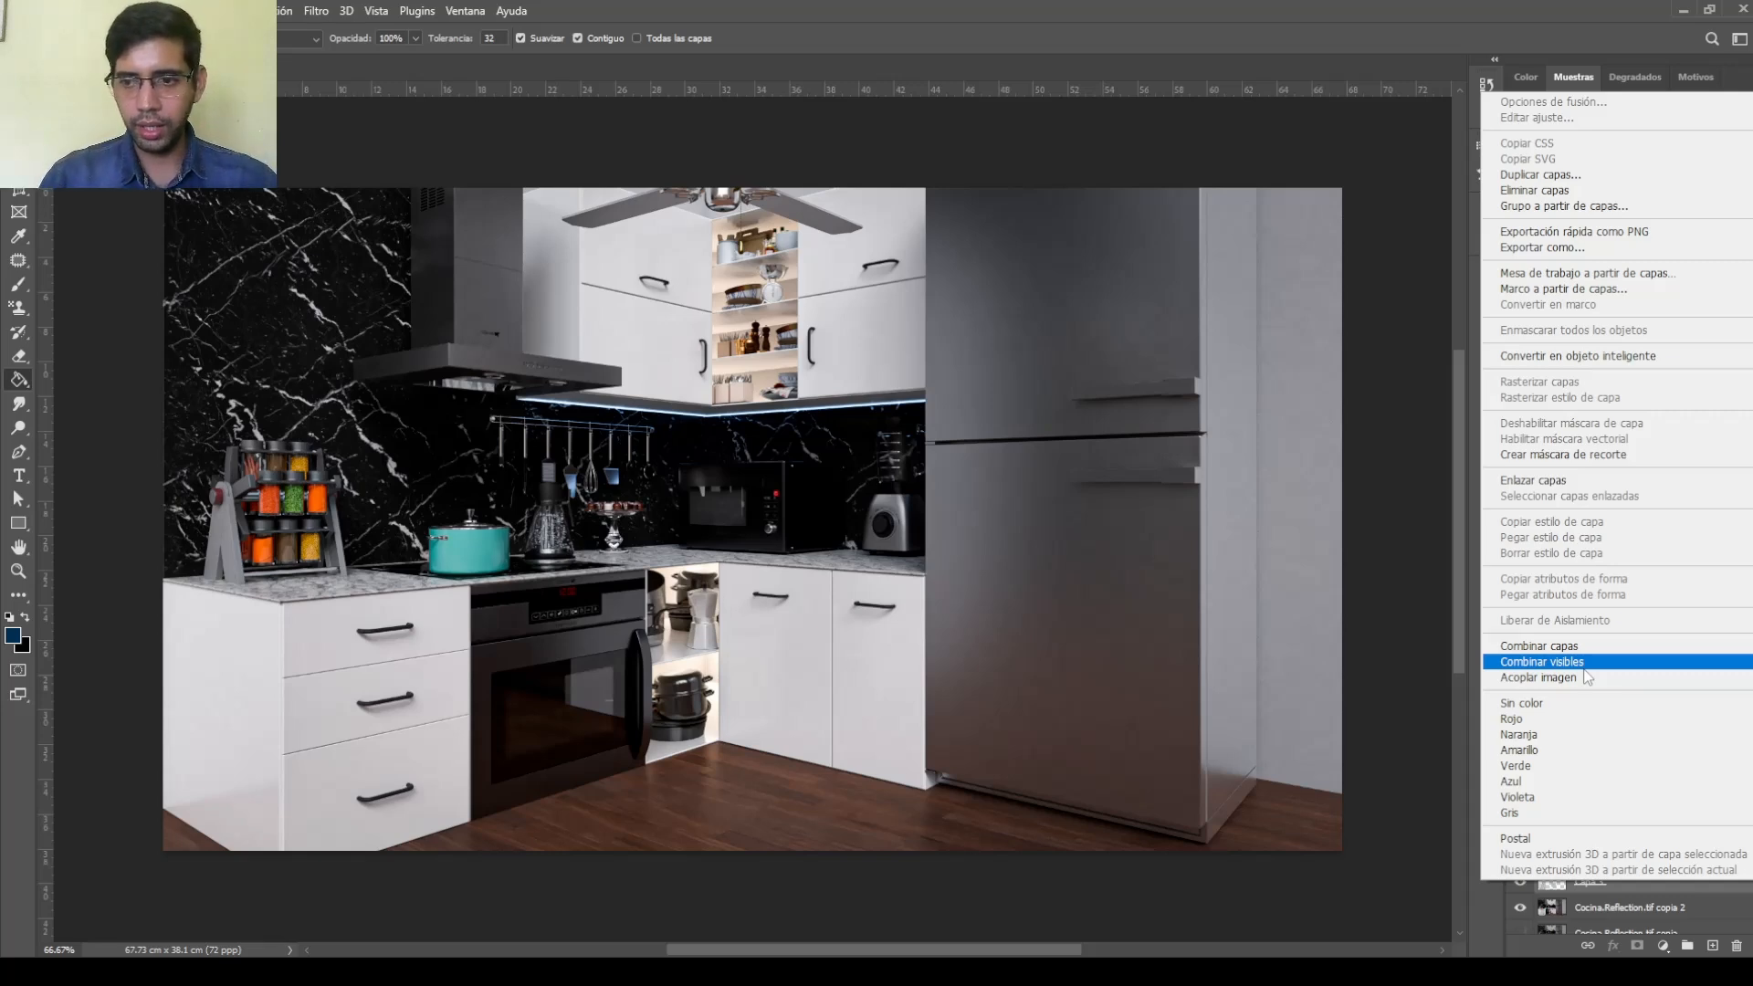
click(1594, 924)
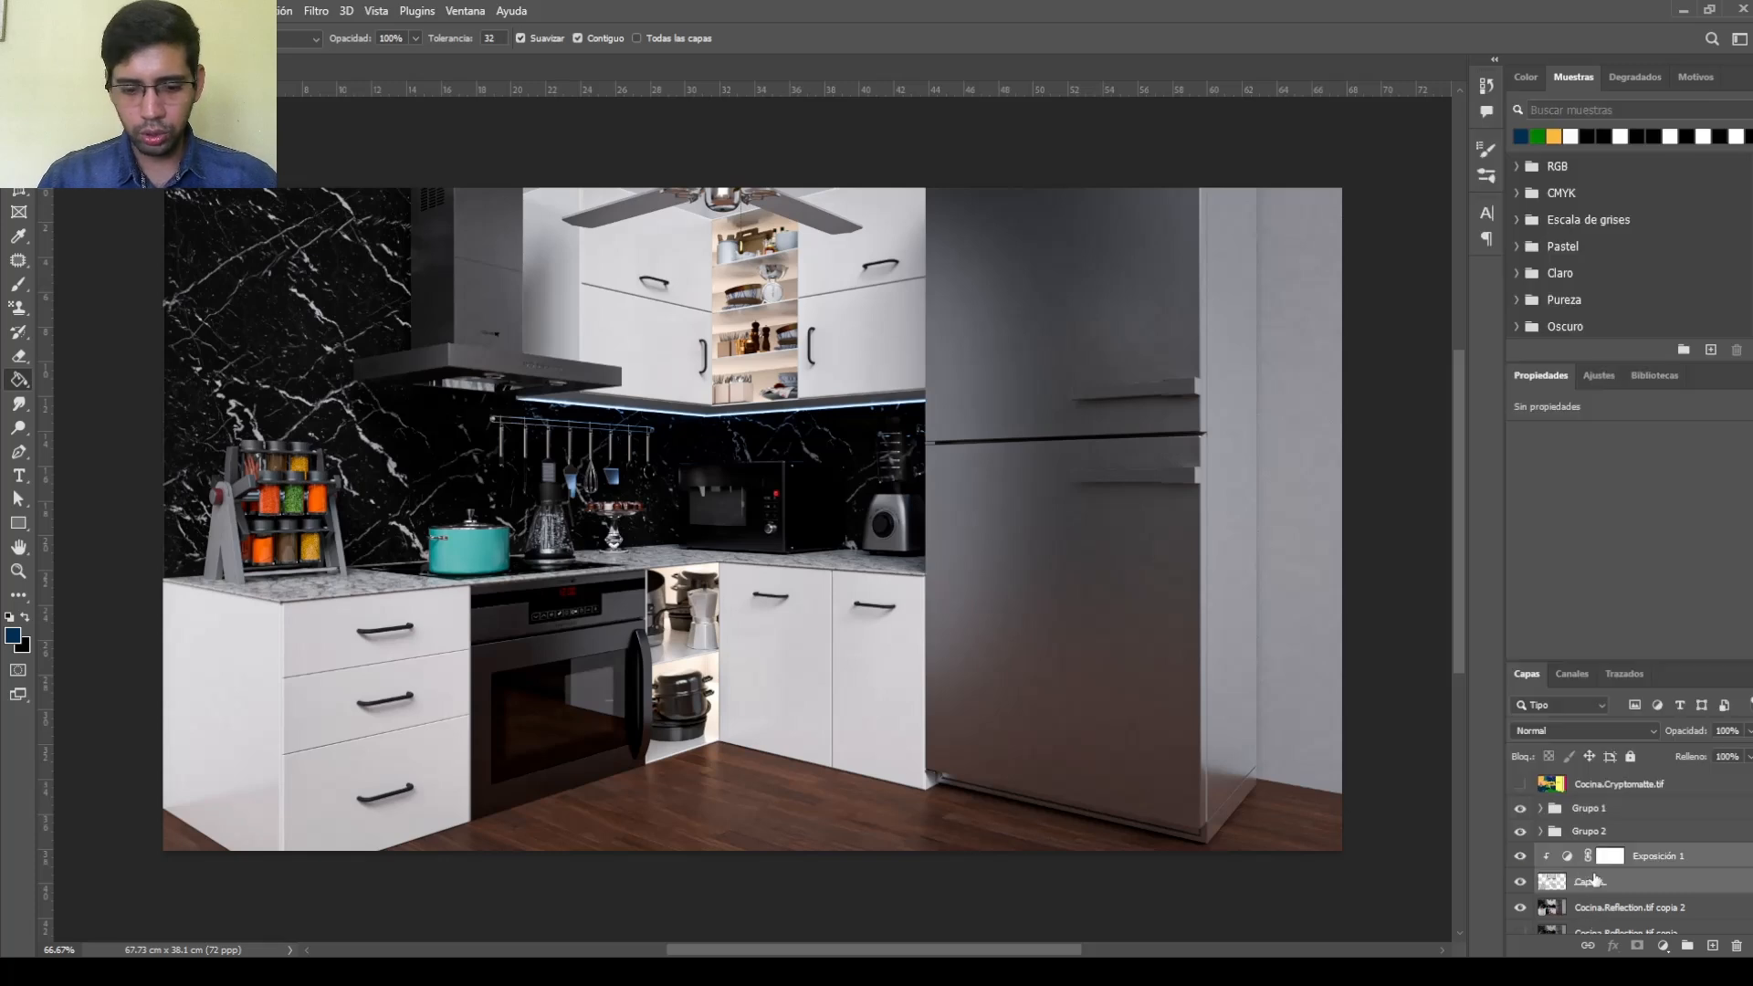
key(ctrl+g)
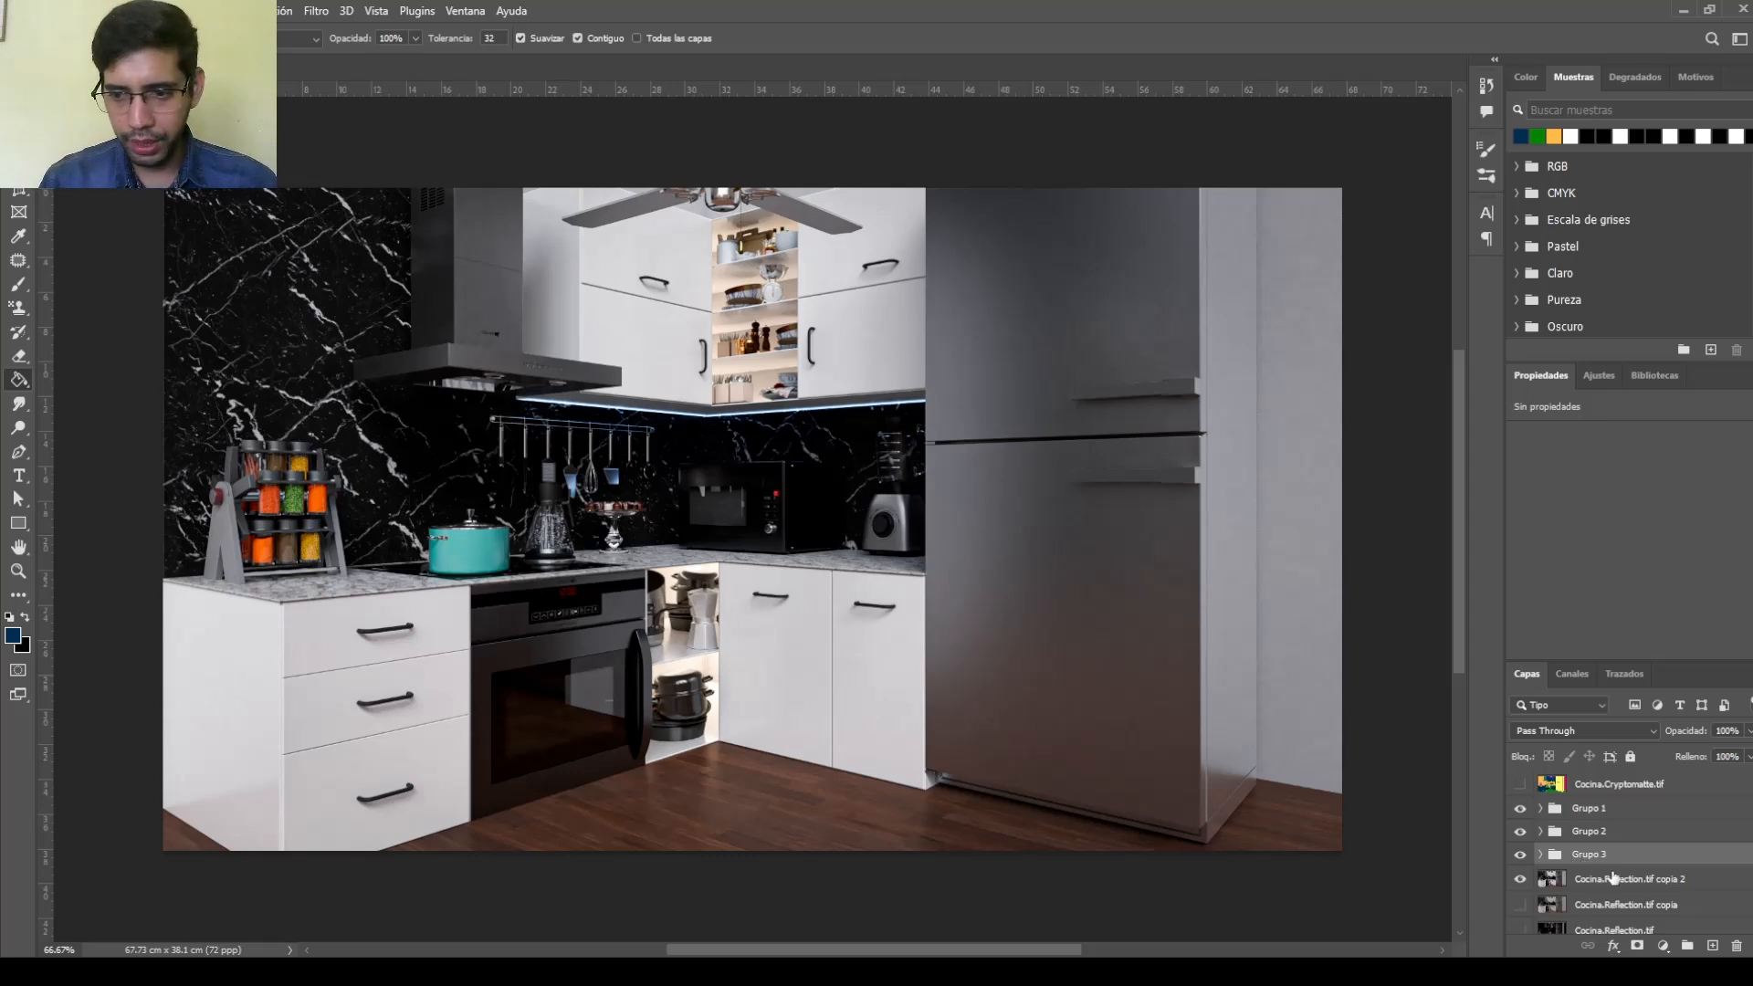
Merge the three material groups and Cocina.Reflection.tif copia 2 into a single layer
click(1608, 812)
shift+click(1612, 880)
right_click(1613, 883)
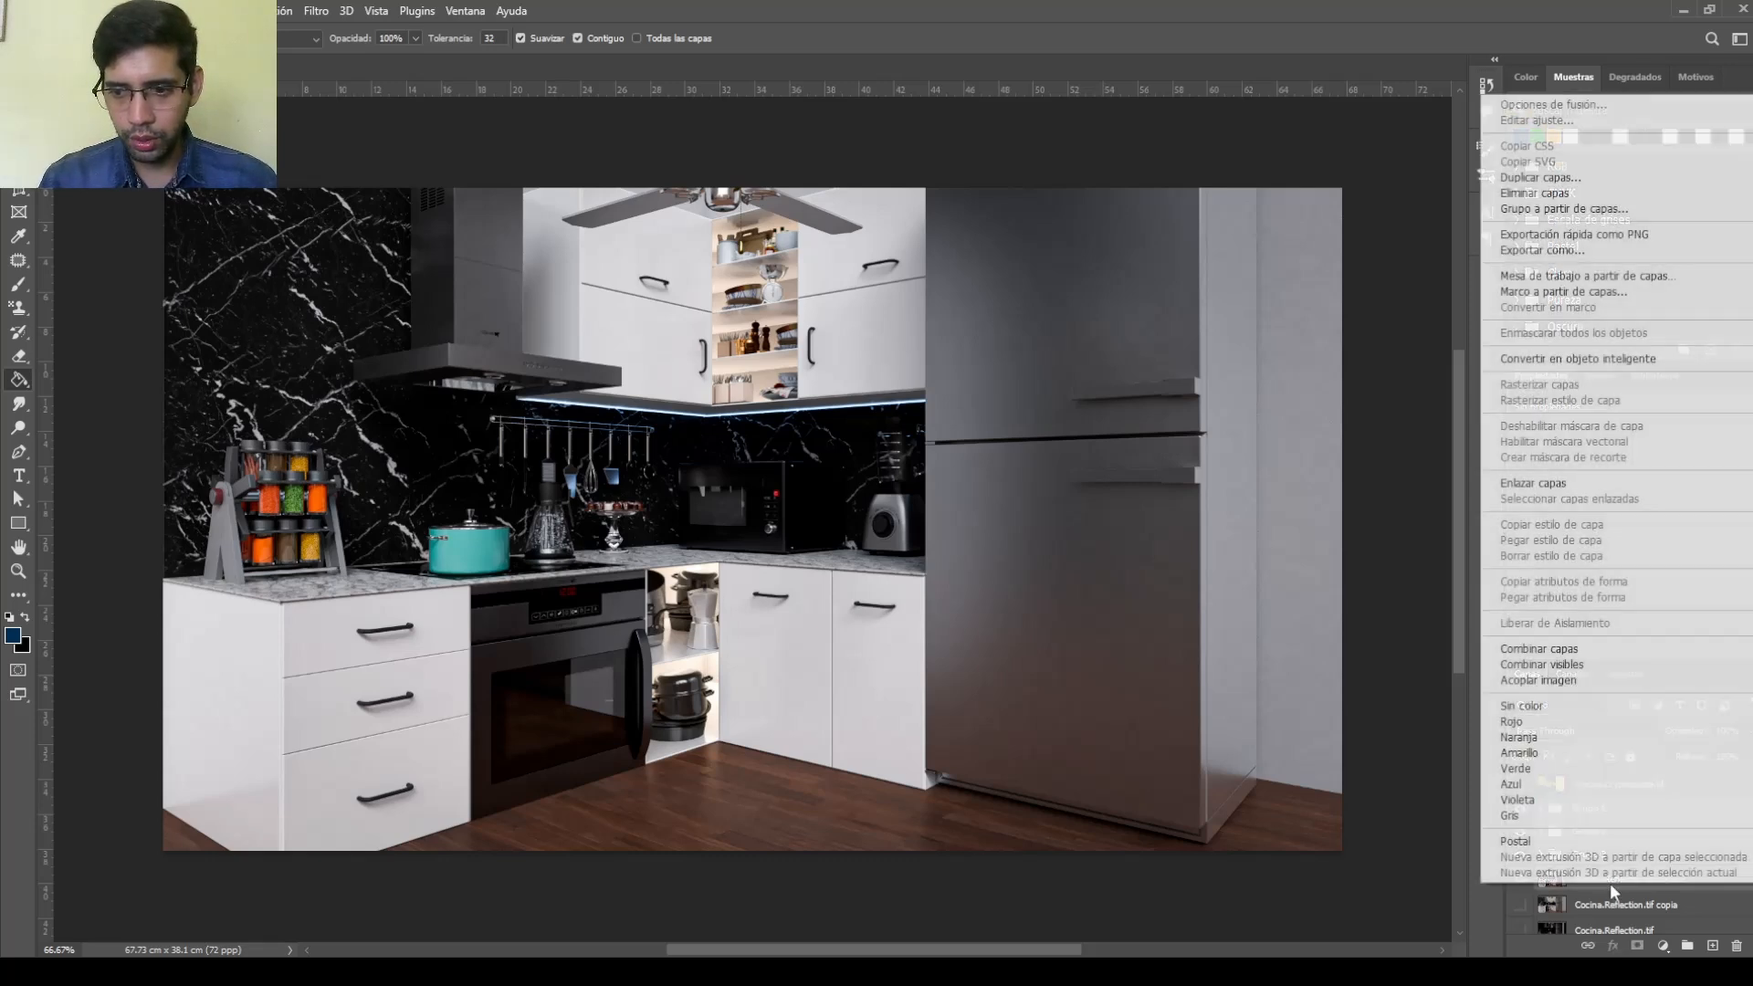
click(1572, 650)
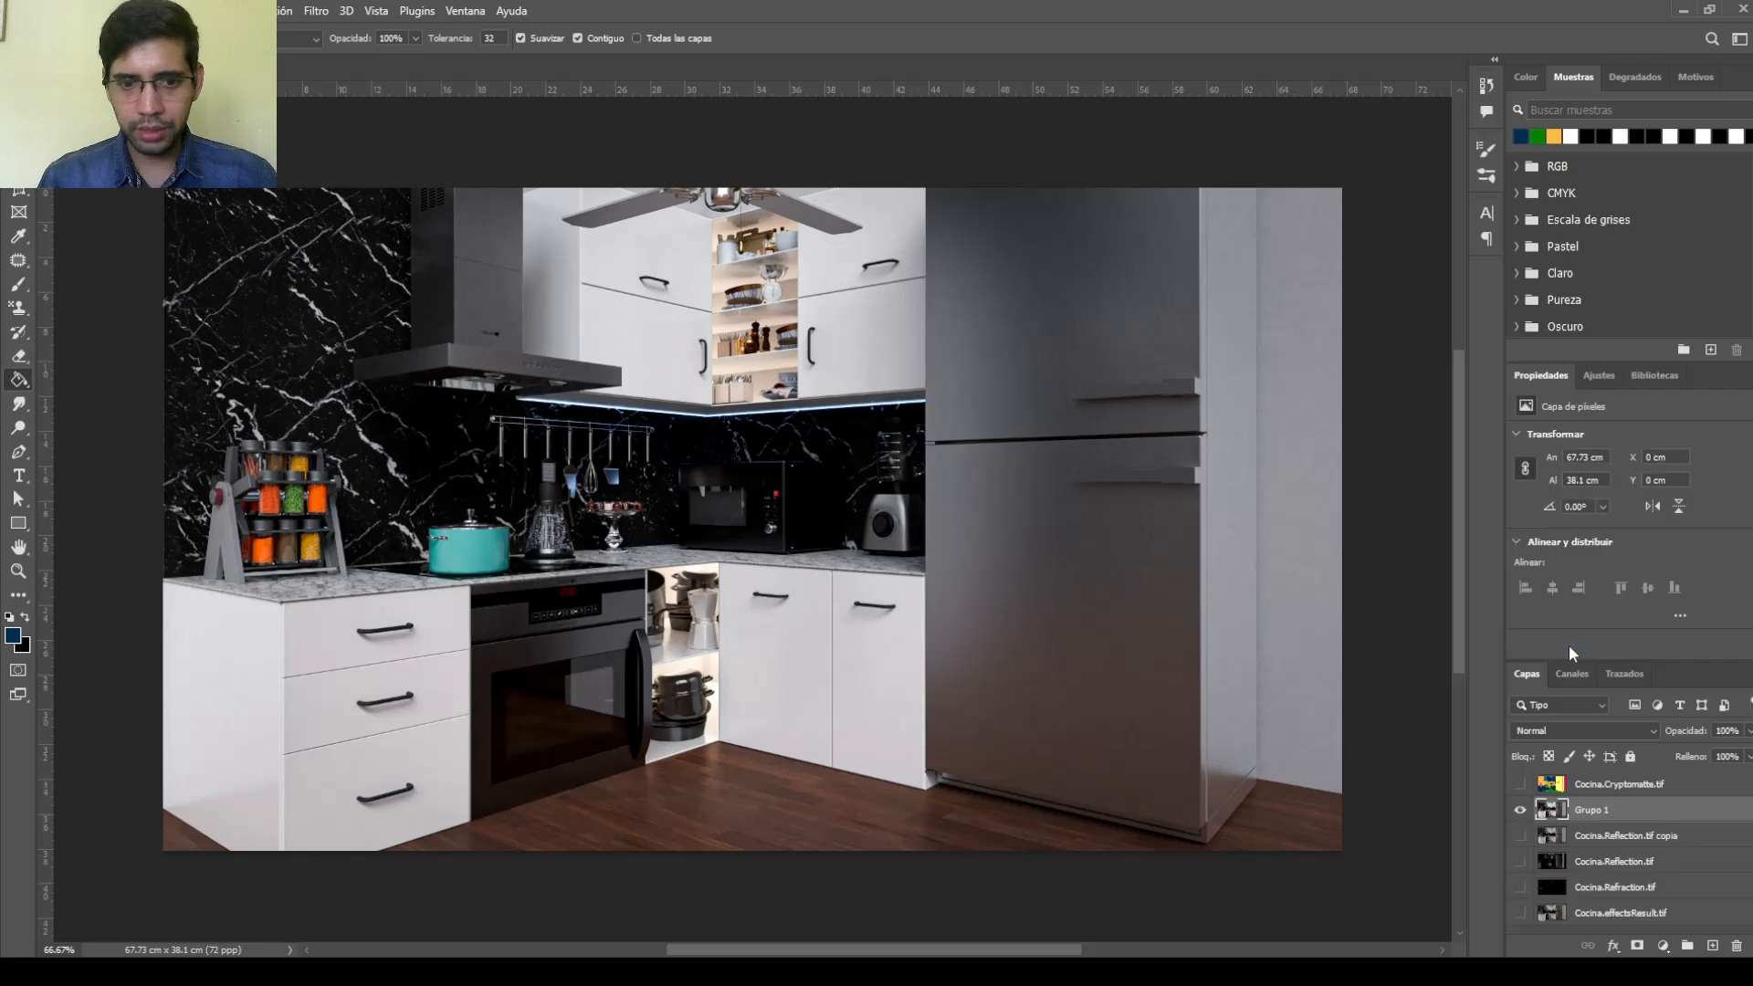
Show Cocina.Reflection.tif copia and toggle the merged Grupo 1 layer's visibility to compare the render before and after grading
scroll(1589, 836, down, 3)
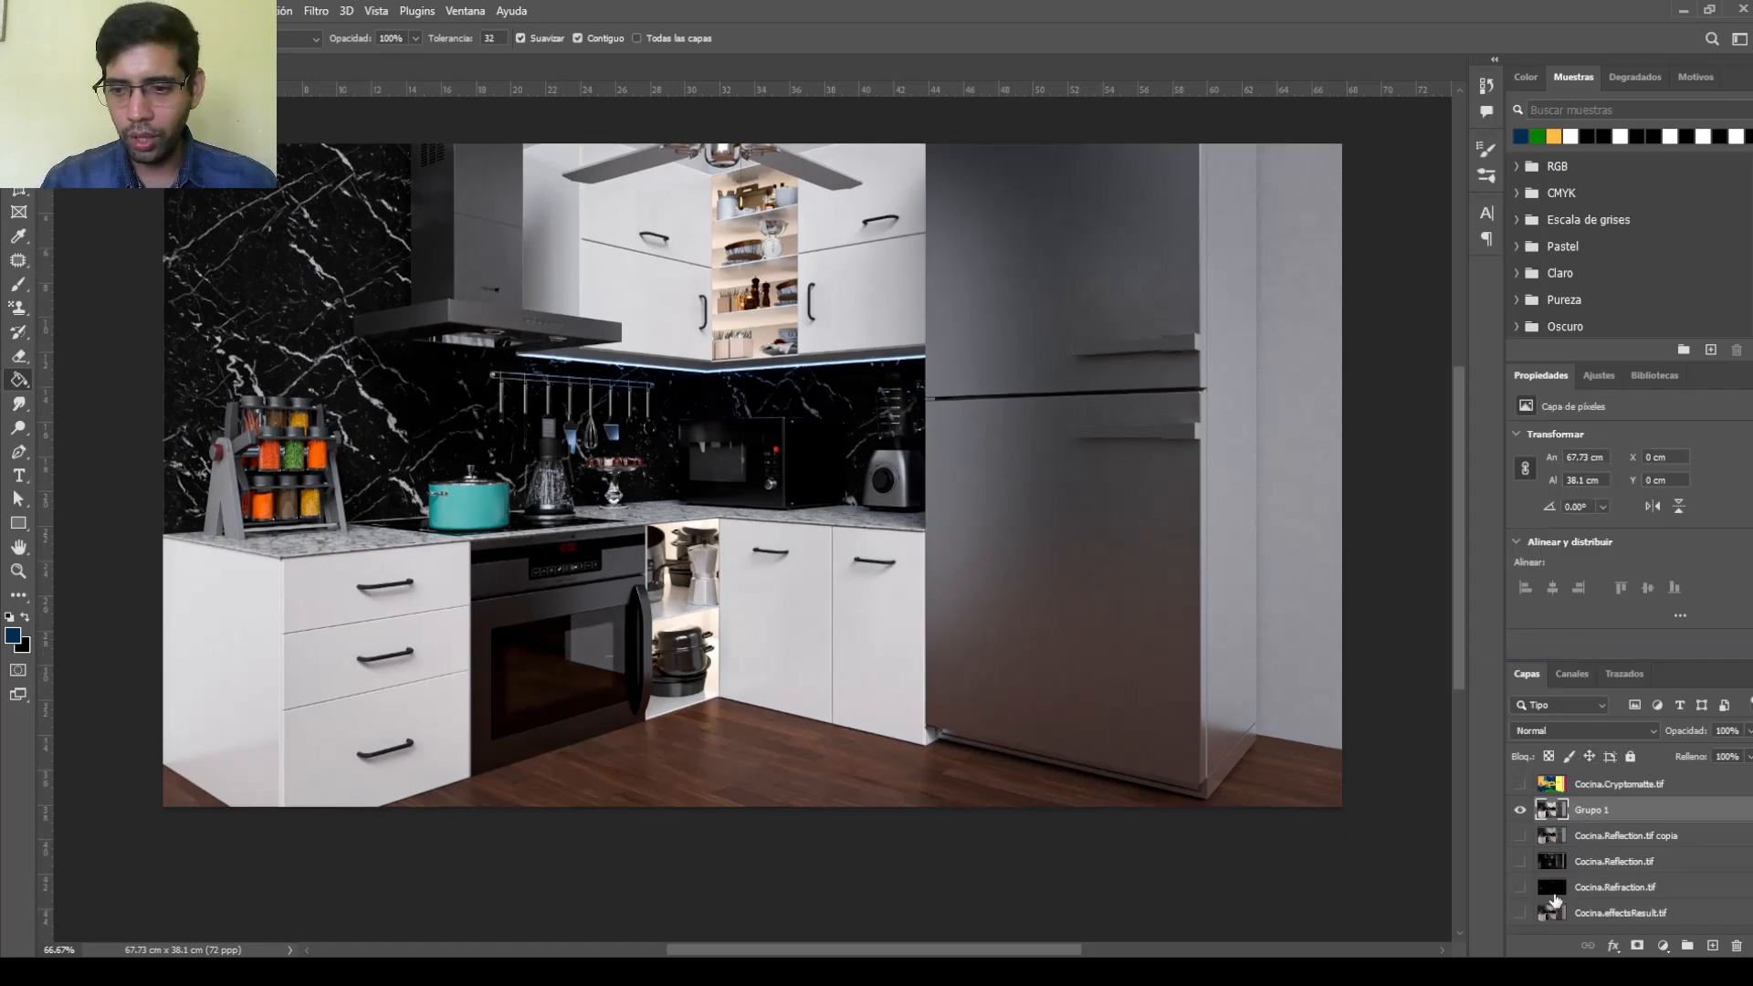
click(1519, 835)
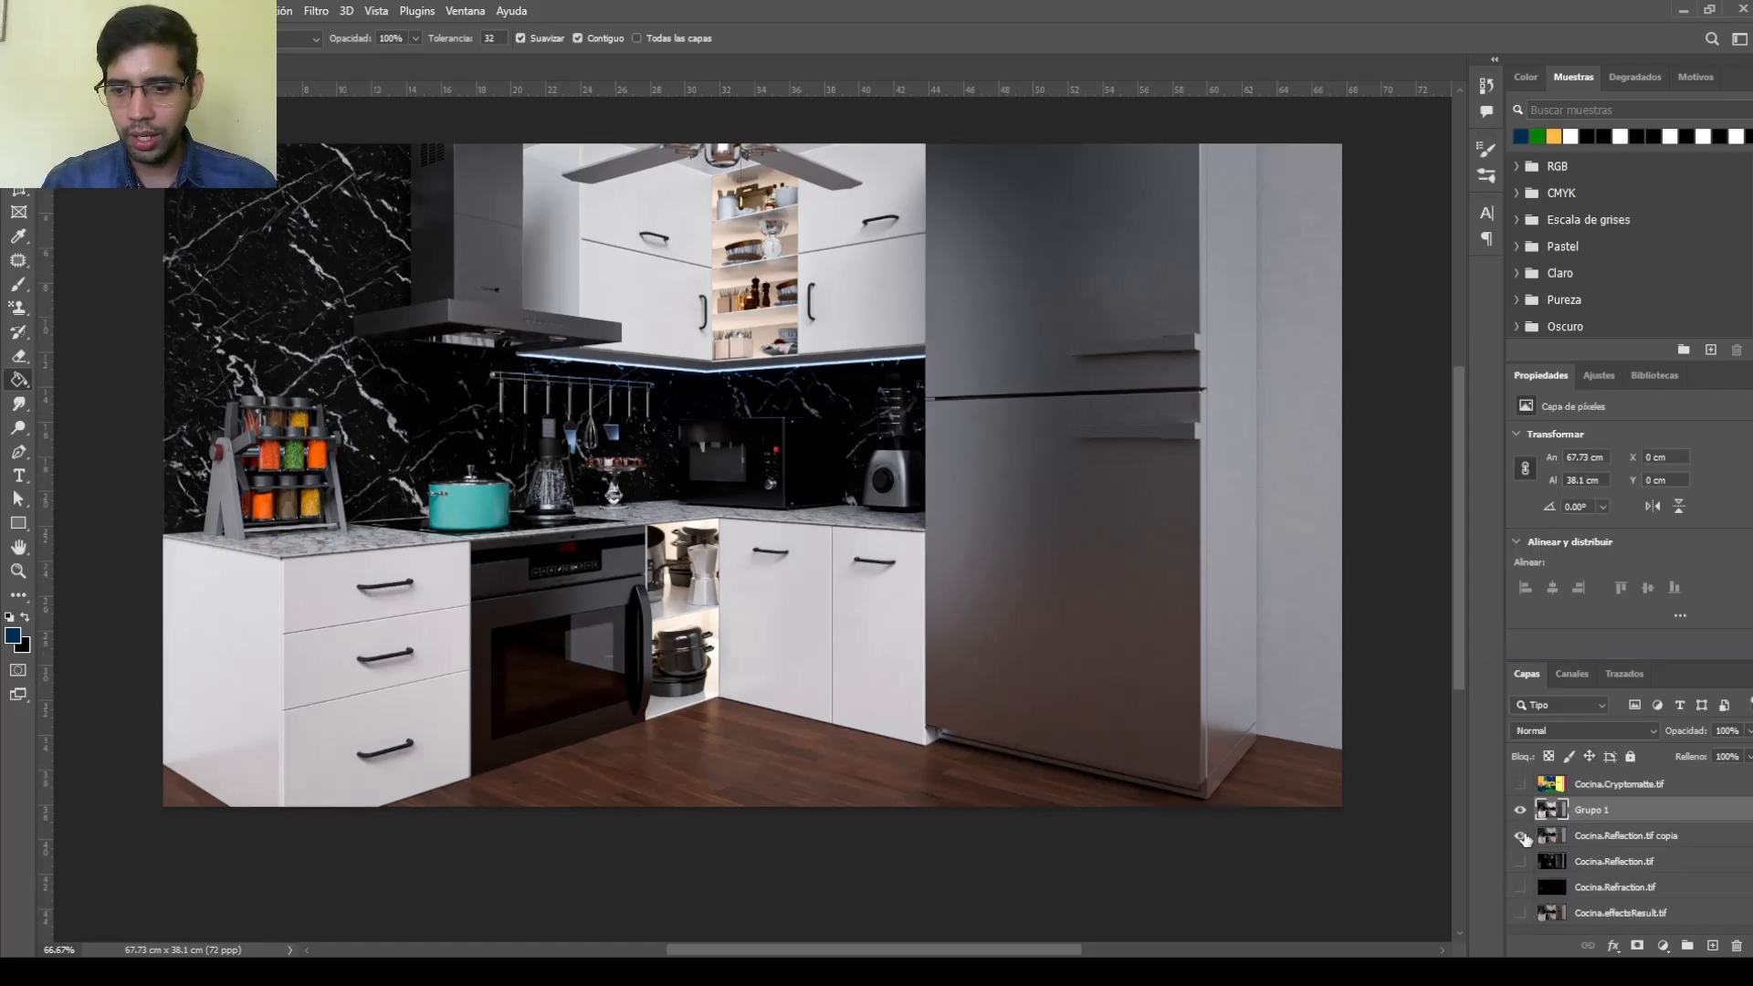
click(1519, 812)
click(1519, 812)
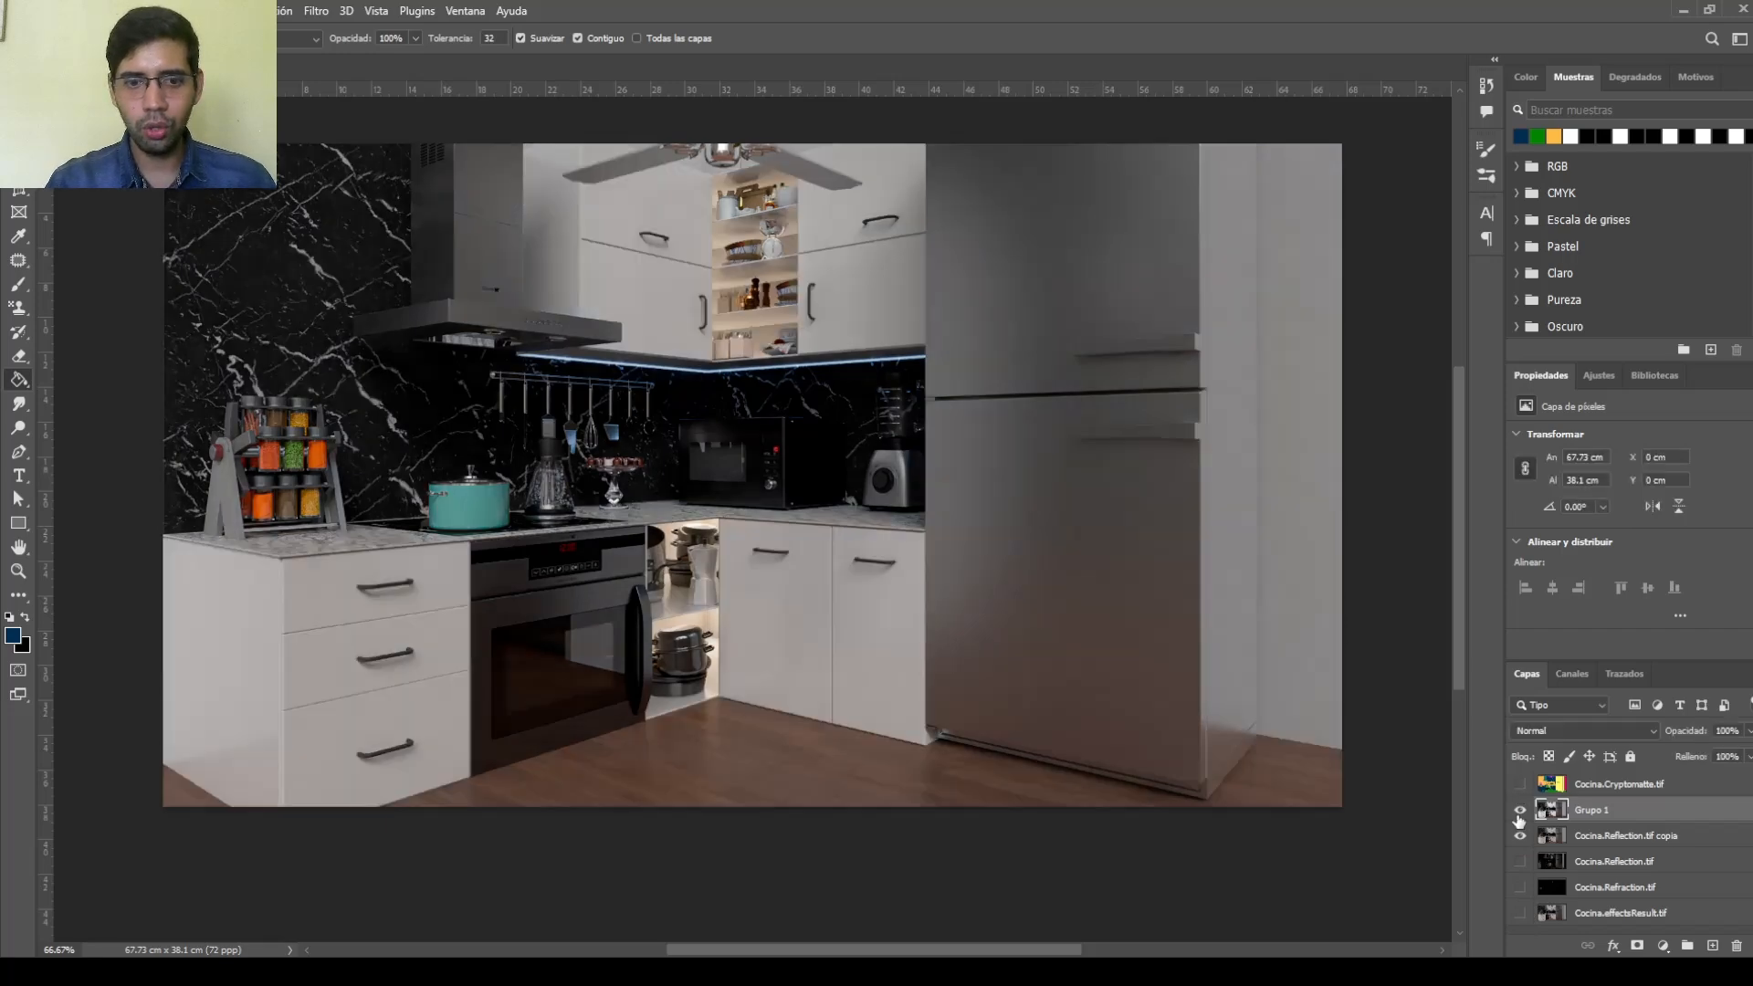
click(1519, 812)
click(1519, 815)
click(1519, 815)
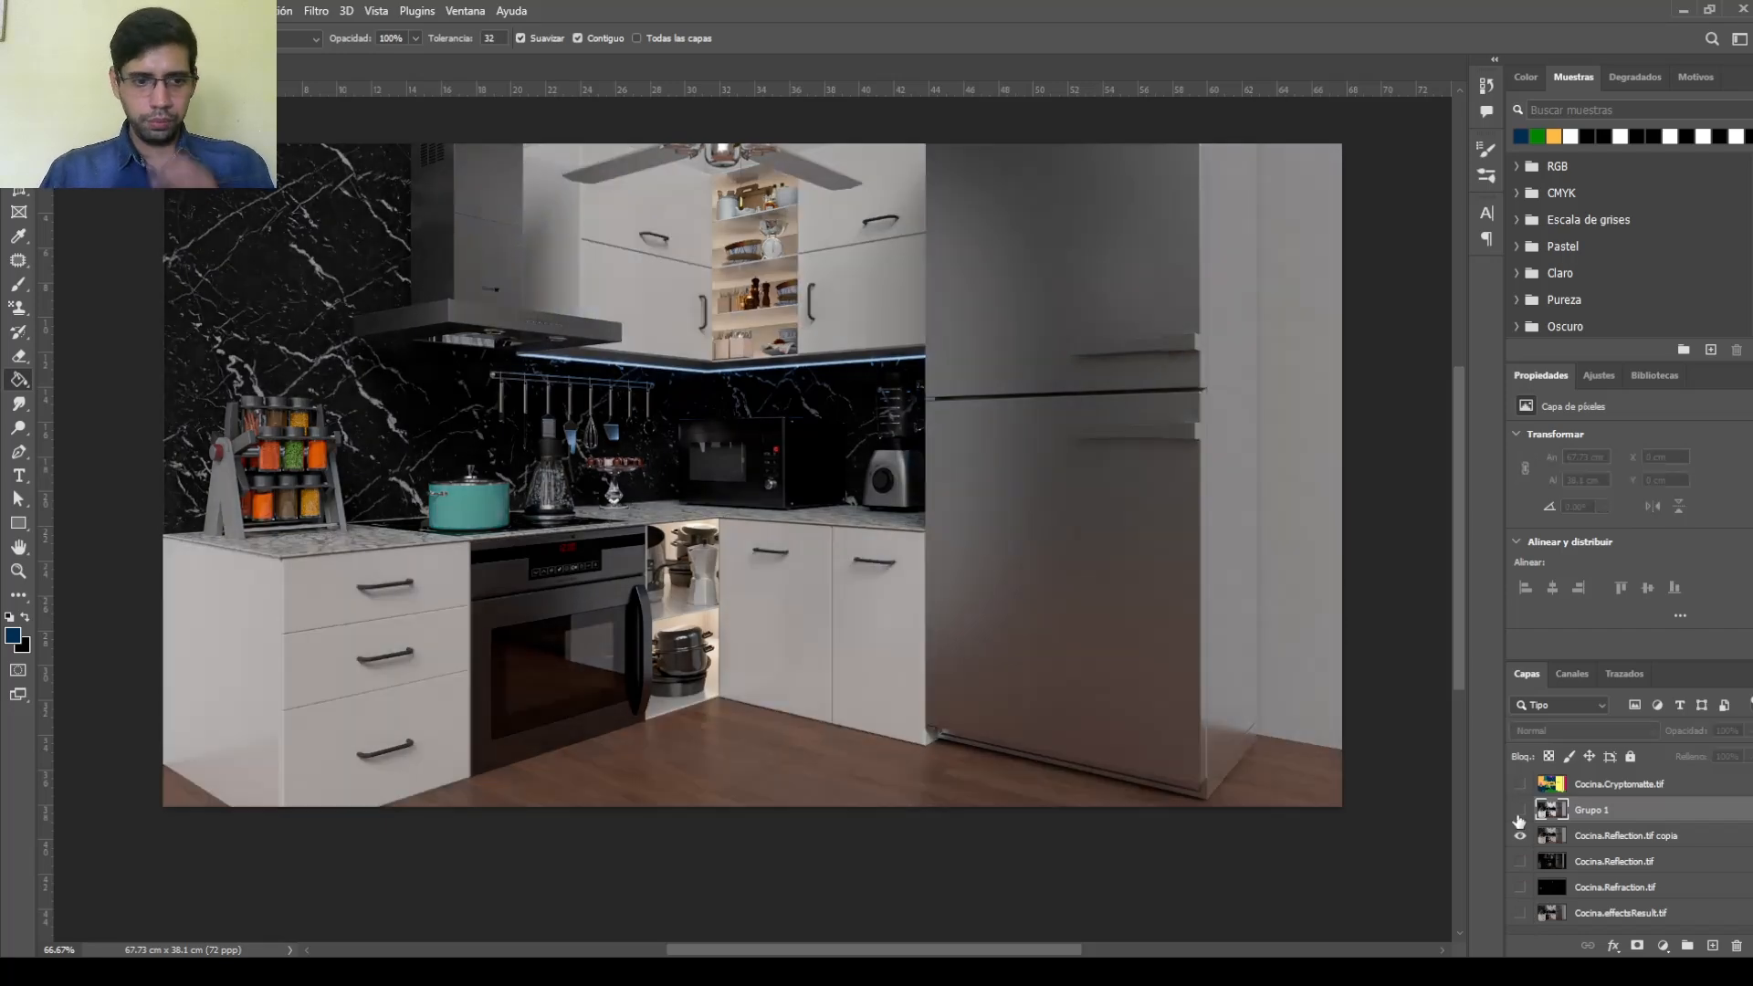
click(1519, 813)
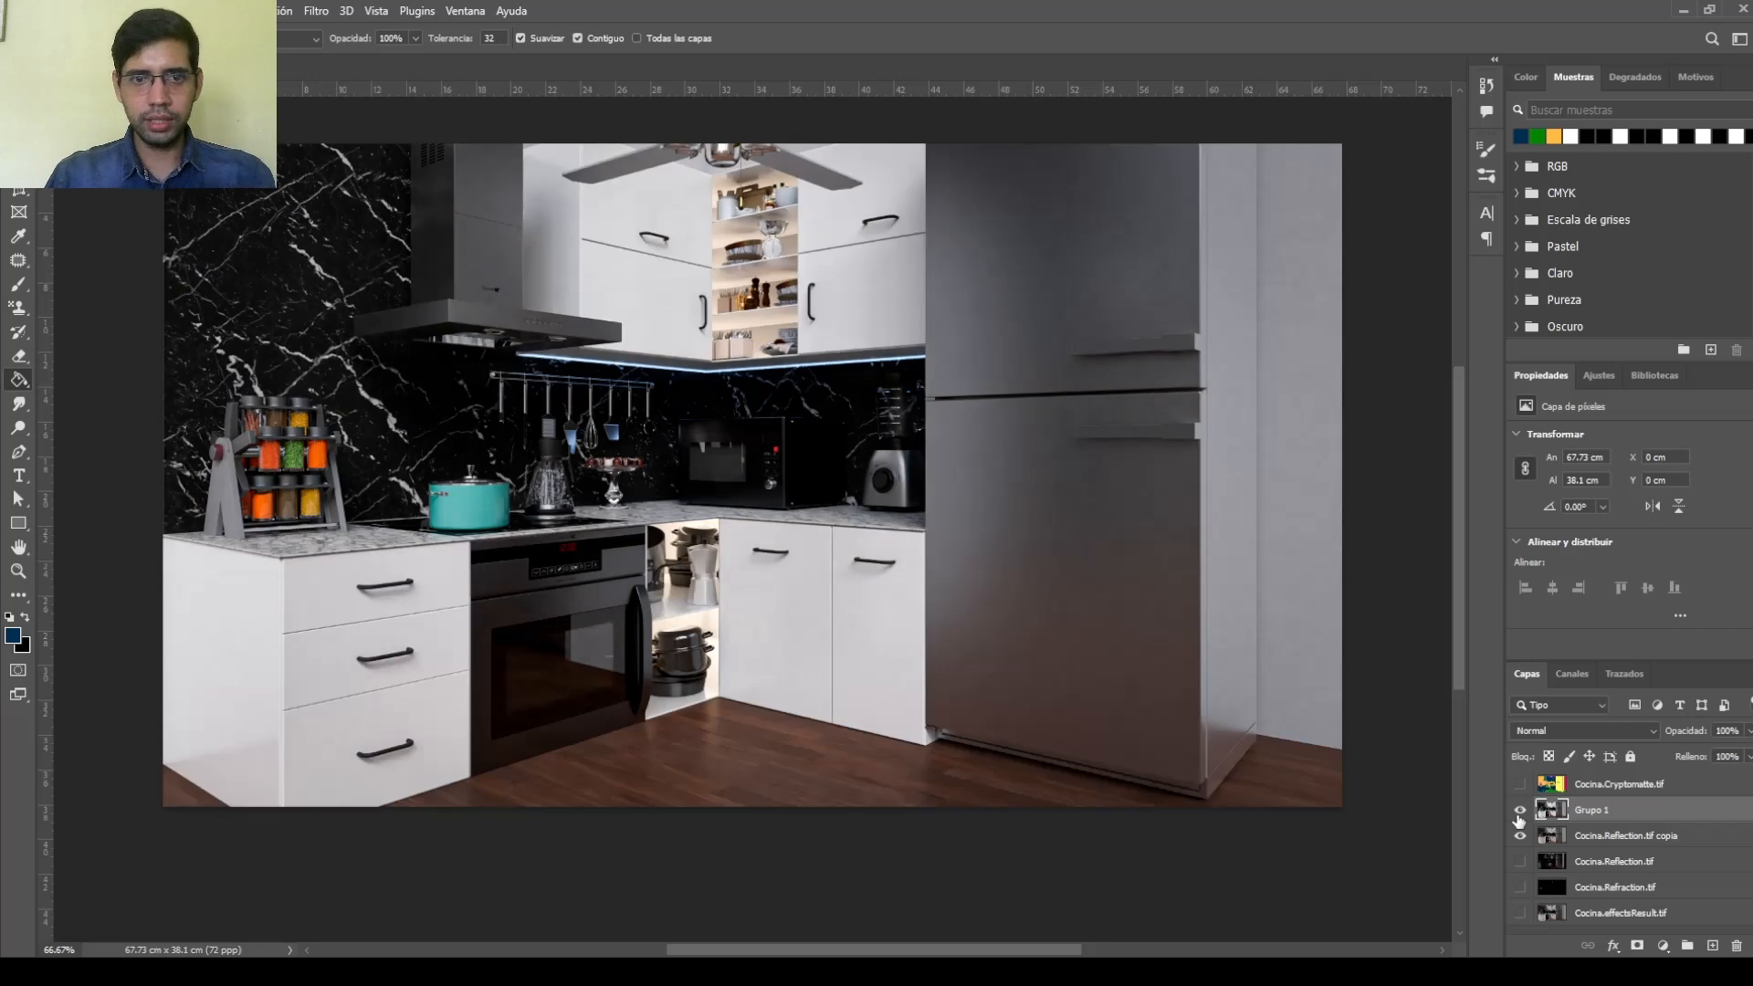